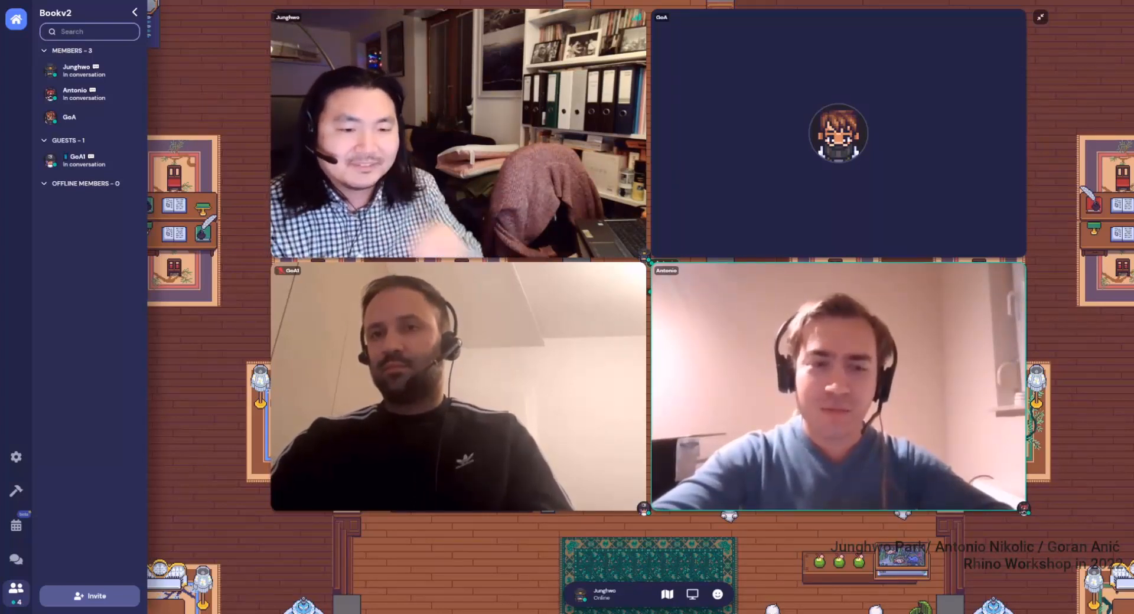
pyautogui.moveTo(1007, 232)
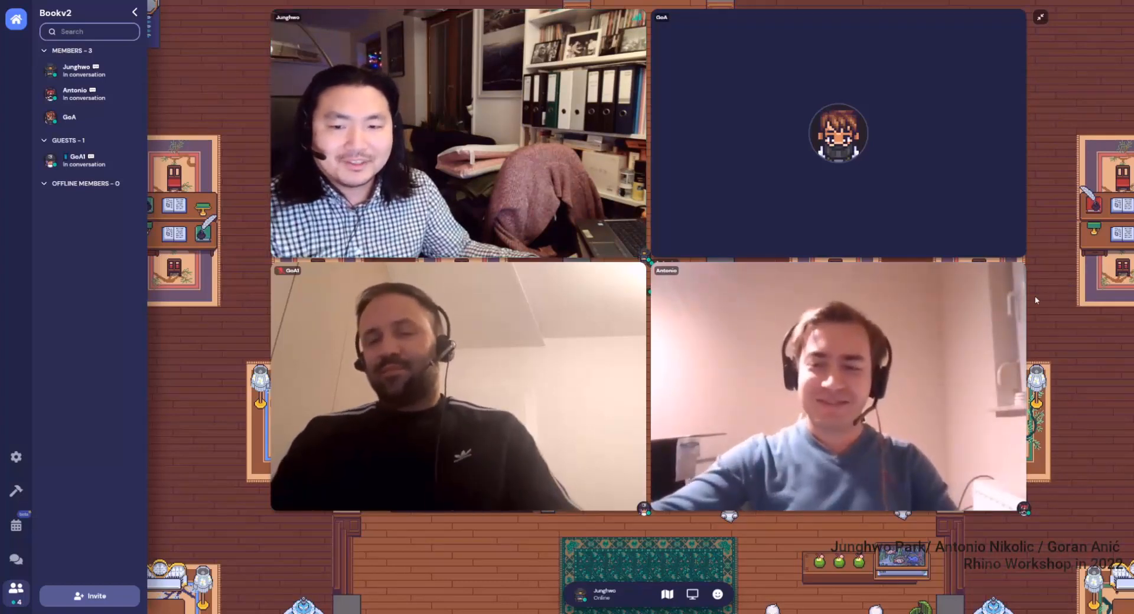
pyautogui.moveTo(1001, 317)
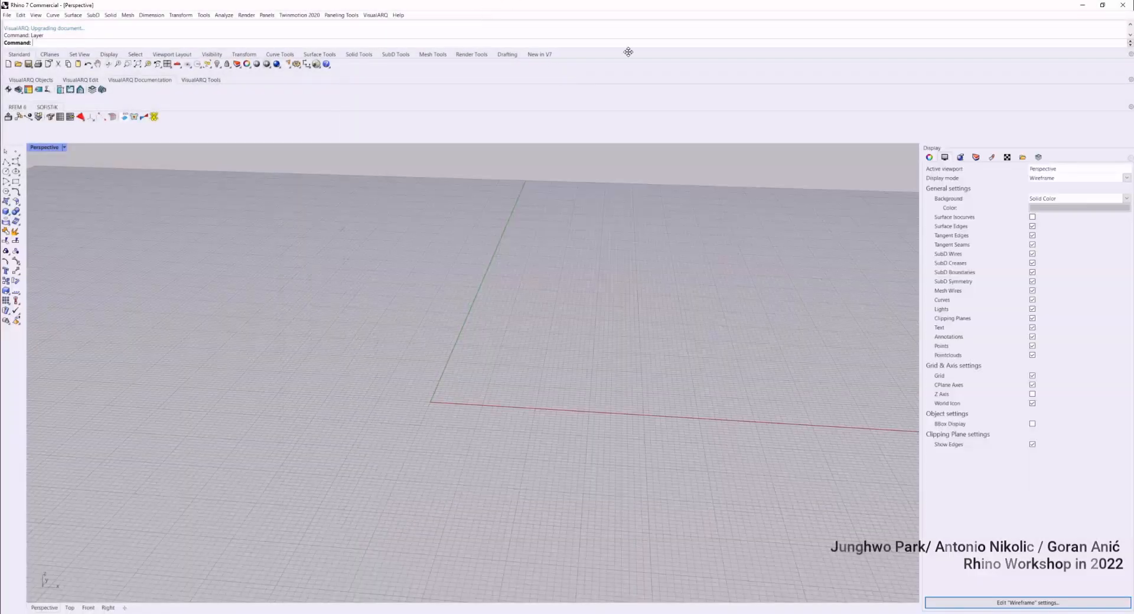
# Minimize Rhino, switch to the Chrome browser and open the food4Rhino website.
pyautogui.click(1083, 6)
pyautogui.doubleClick(873, 87)
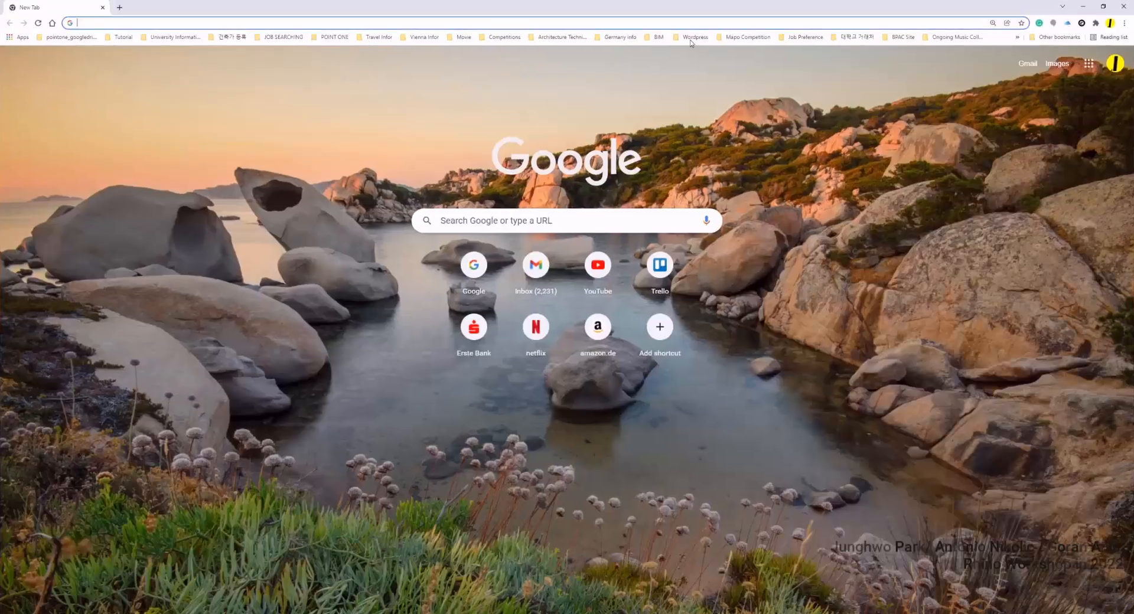
pyautogui.write('food')
pyautogui.press('Return')
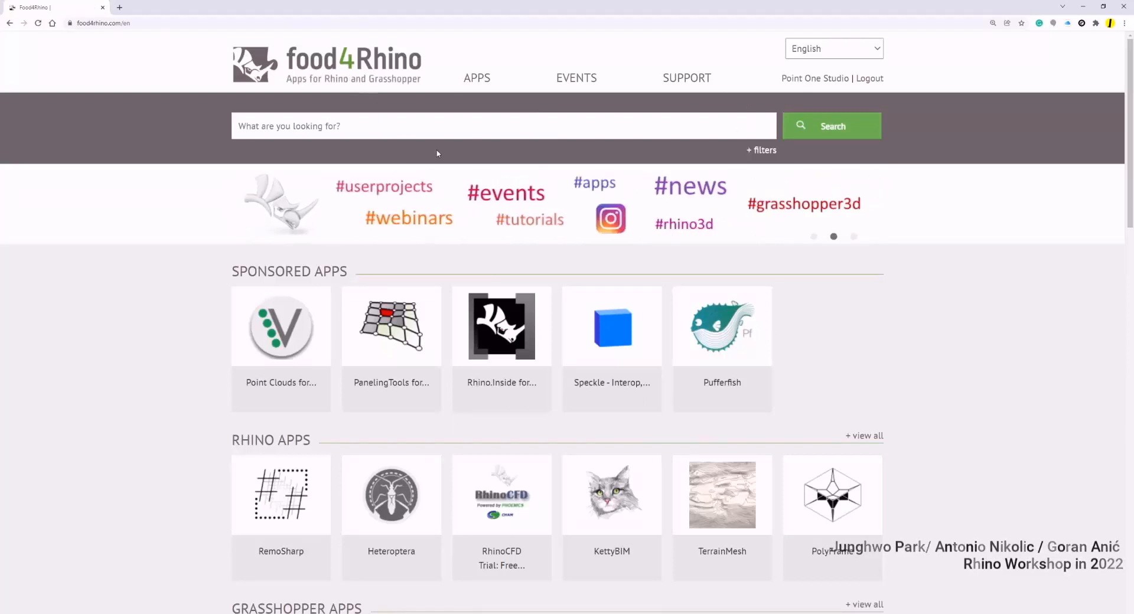
pyautogui.scroll(-1, 513, 283)
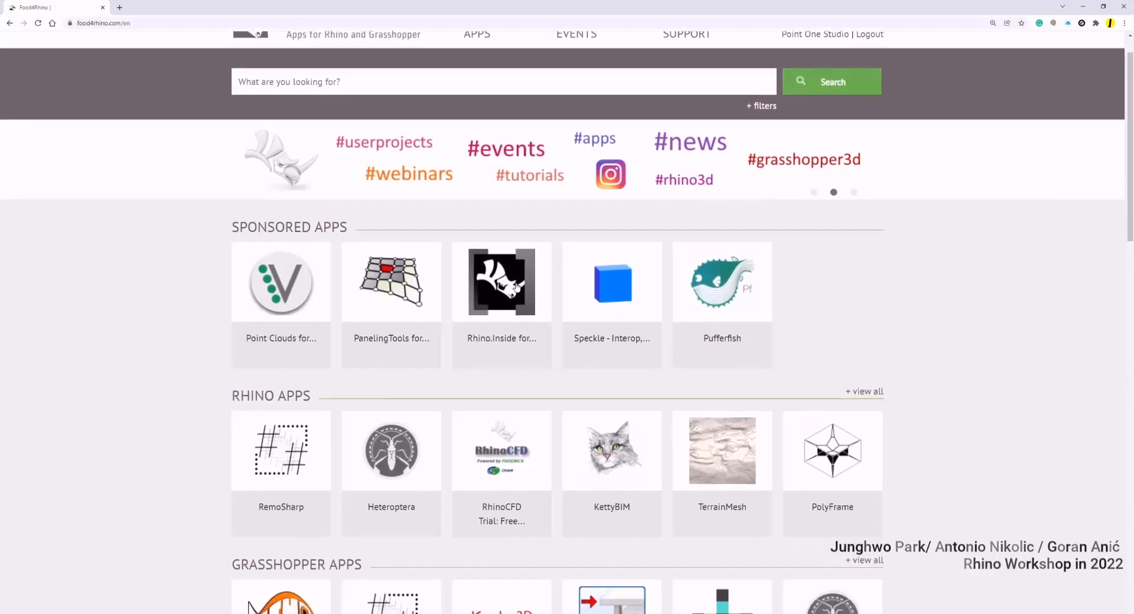
pyautogui.scroll(1, 516, 243)
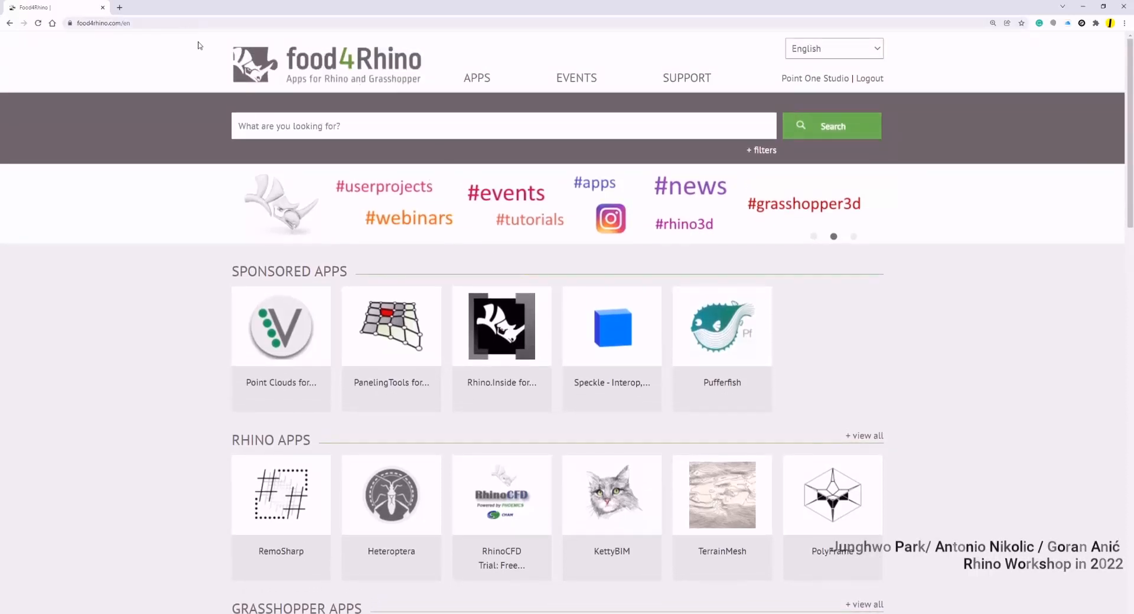
# Search the food4Rhino app library for karamba3d.
pyautogui.click(338, 127)
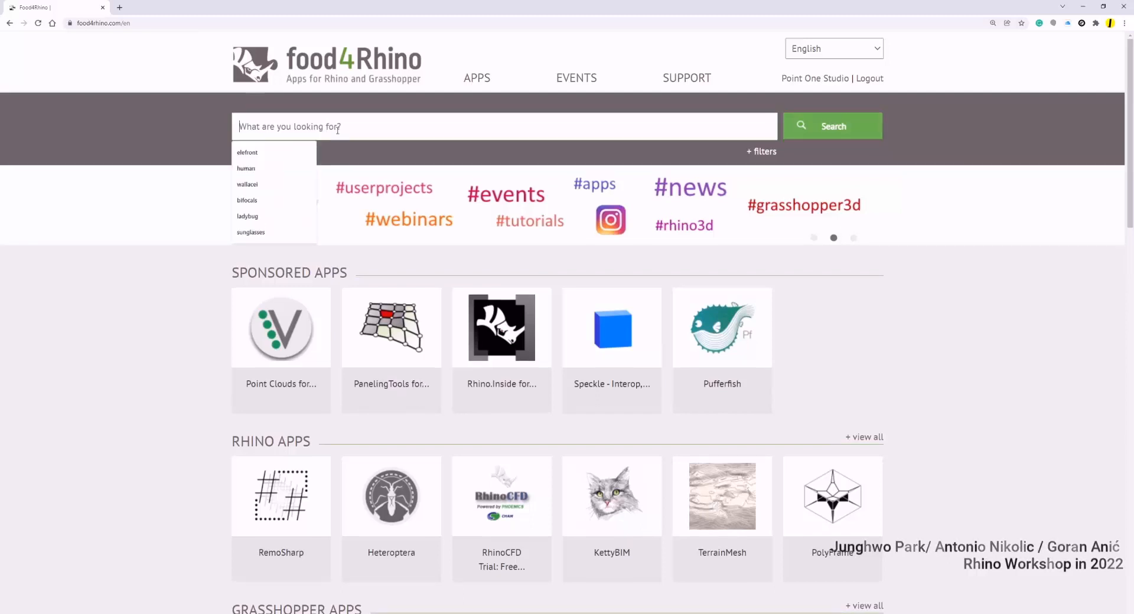
pyautogui.write('lan')
pyautogui.press('BackSpace')
pyautogui.press('BackSpace')
pyautogui.press('BackSpace')
pyautogui.write('k')
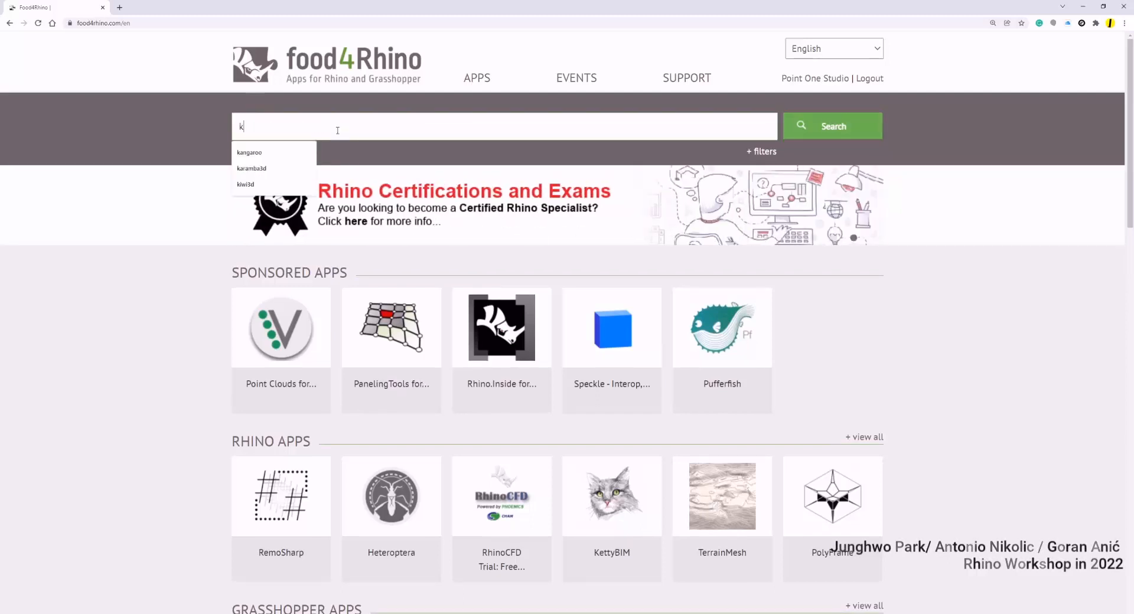
pyautogui.write('aramba3d')
pyautogui.press('Return')
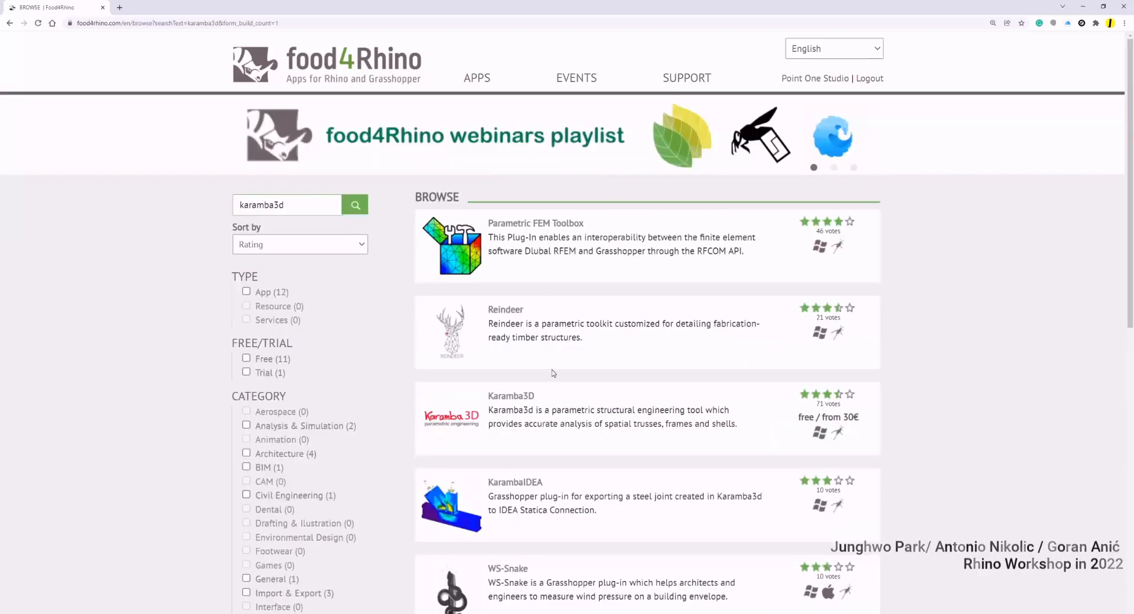
# Open the Karamba3D app page and review its description and the list of downloadable versions.
pyautogui.click(521, 397)
pyautogui.scroll(-2, 731, 399)
pyautogui.scroll(-6, 730, 400)
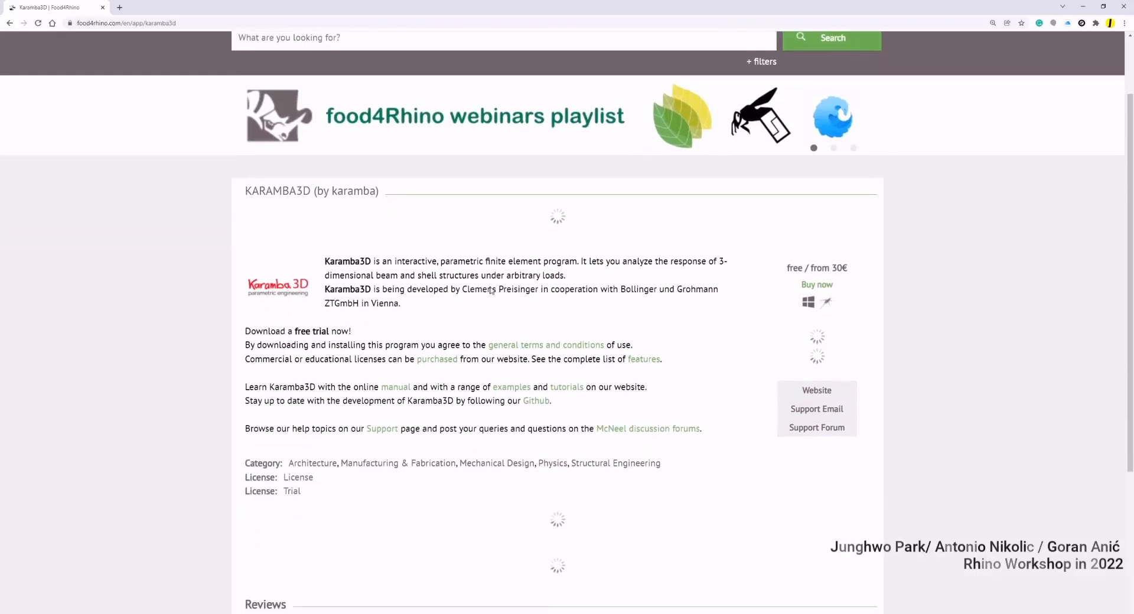
pyautogui.scroll(-8, 377, 221)
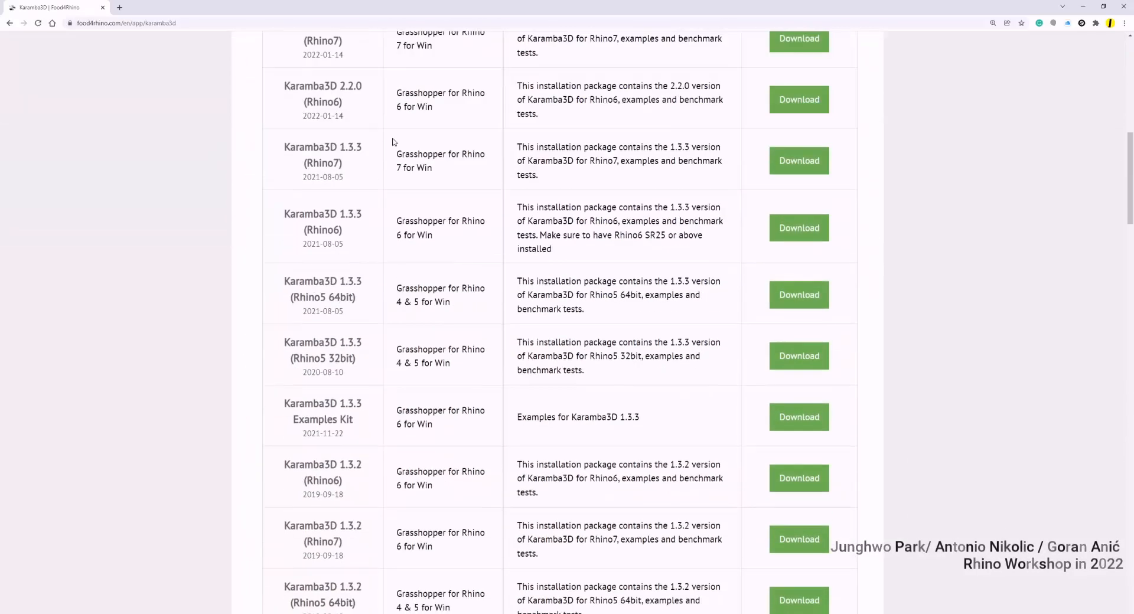
pyautogui.scroll(15, 429, 214)
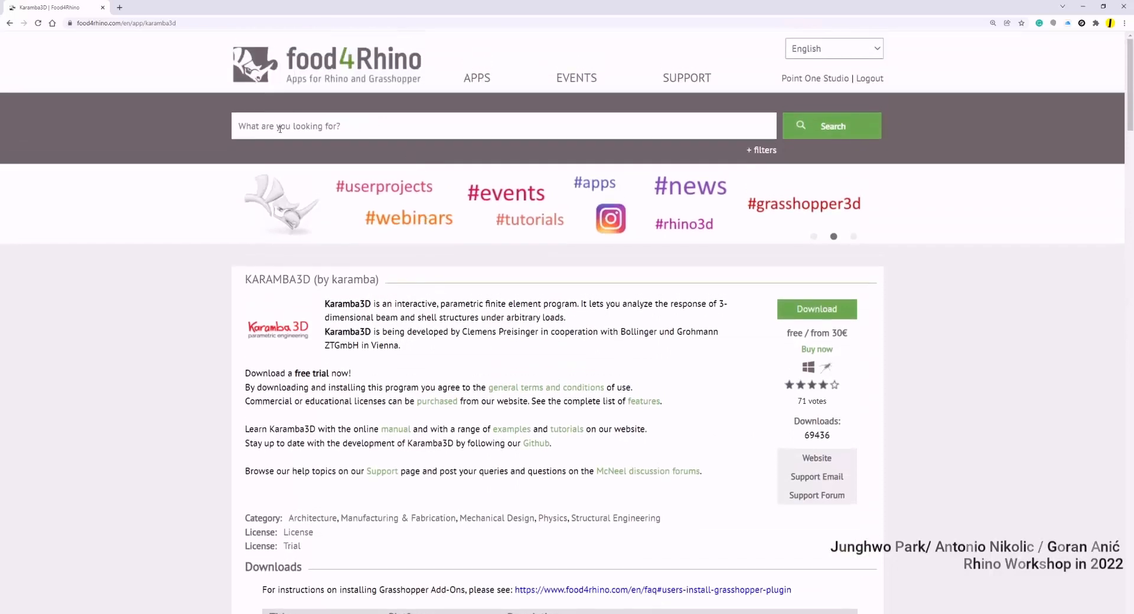
# Search the food4Rhino app library for mep.
pyautogui.click(280, 128)
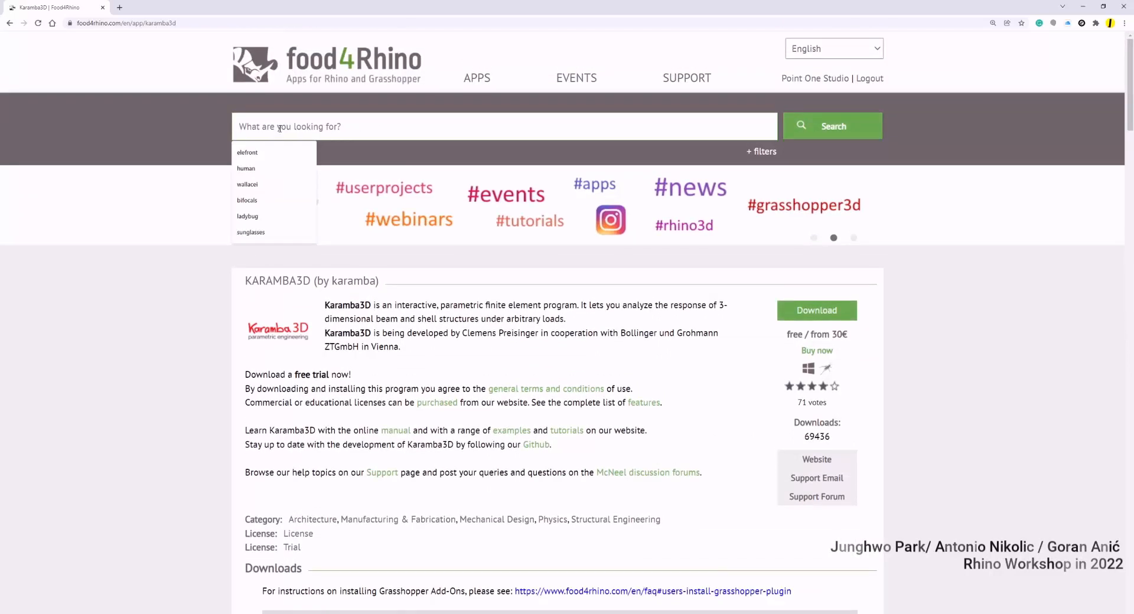
pyautogui.write('mep')
pyautogui.press('Return')
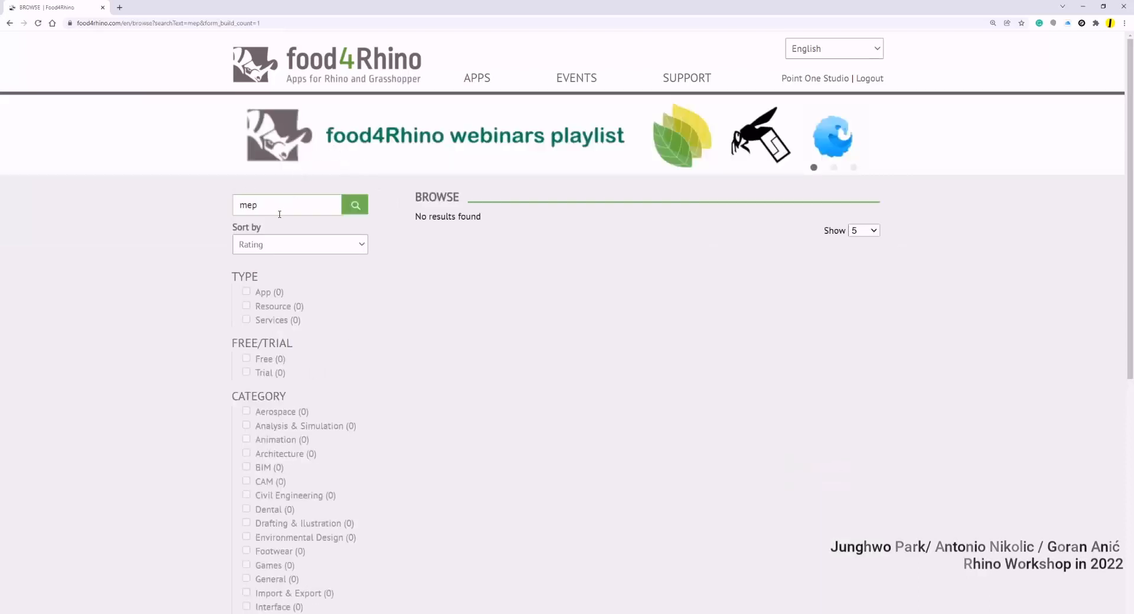
# Replace the search term with pipe to look for piping plug-ins.
pyautogui.press('Delete')
pyautogui.press('Delete')
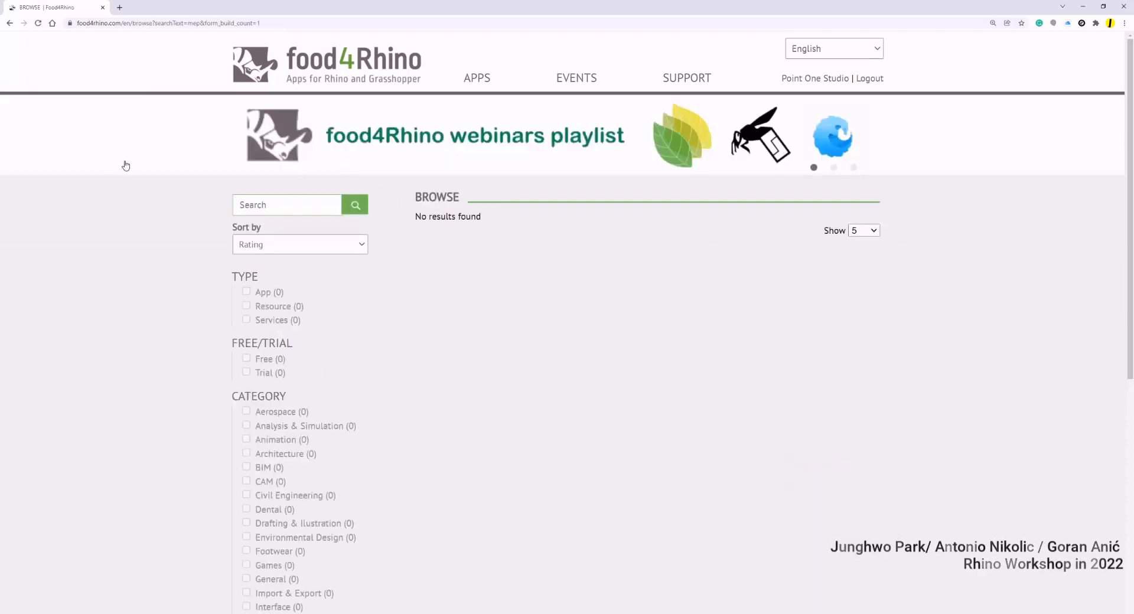
pyautogui.write('pipe')
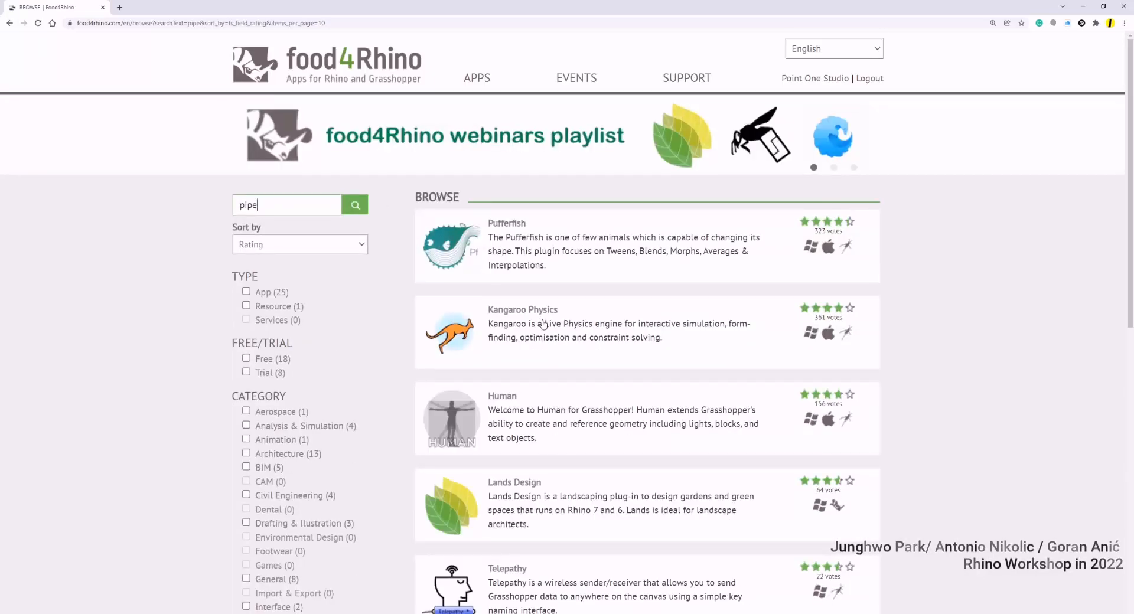
# Browse the pipe results through to the second page and open the RhinoPiping app page.
pyautogui.scroll(-8, 544, 323)
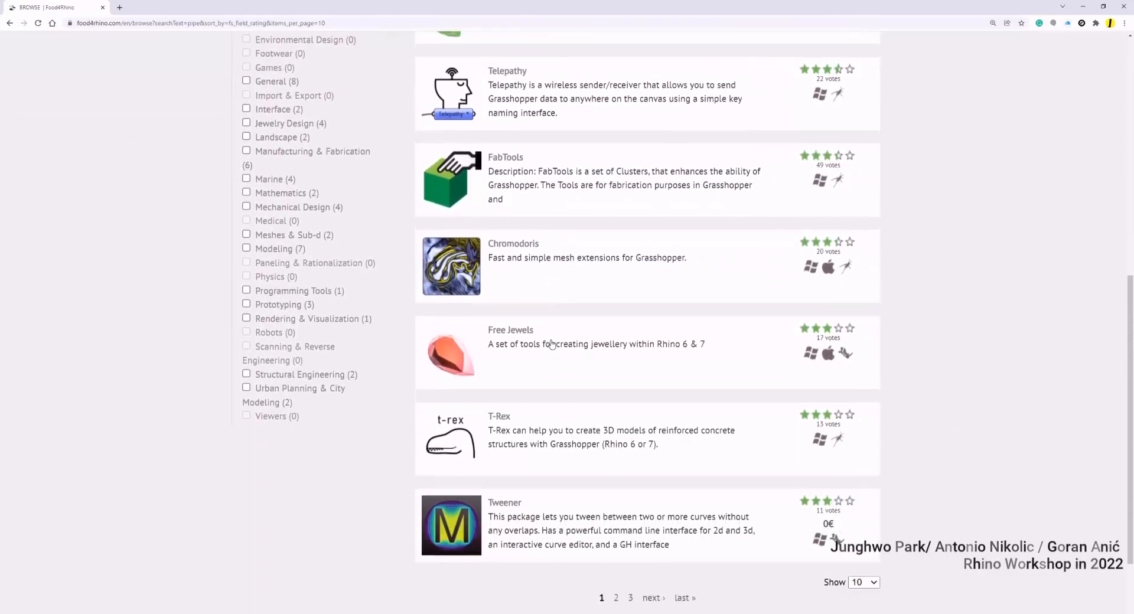
pyautogui.scroll(-2, 550, 344)
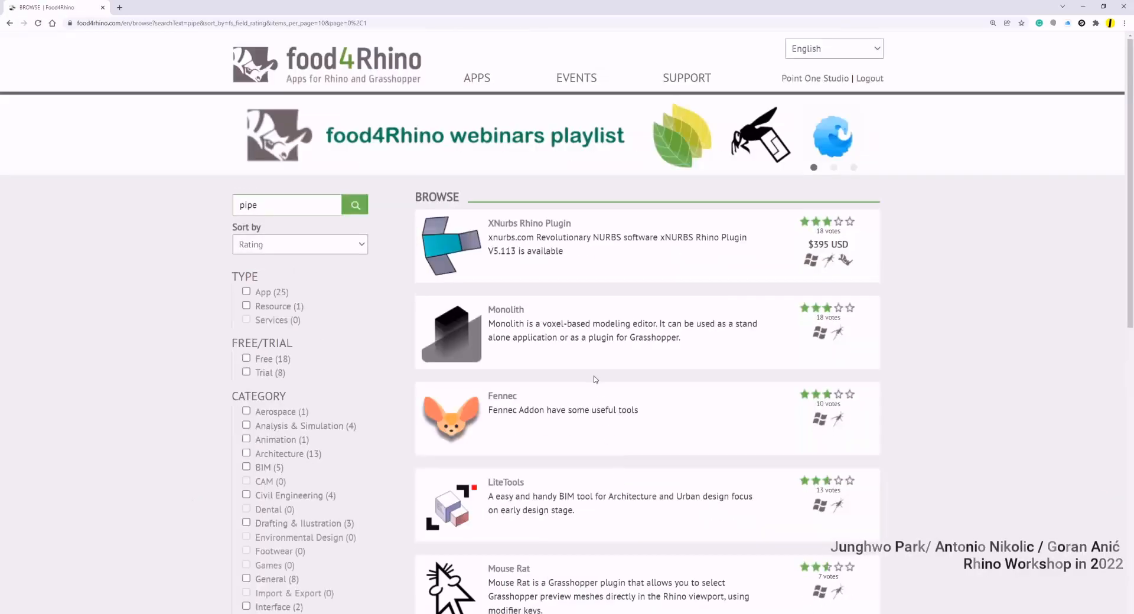
pyautogui.scroll(-3, 572, 329)
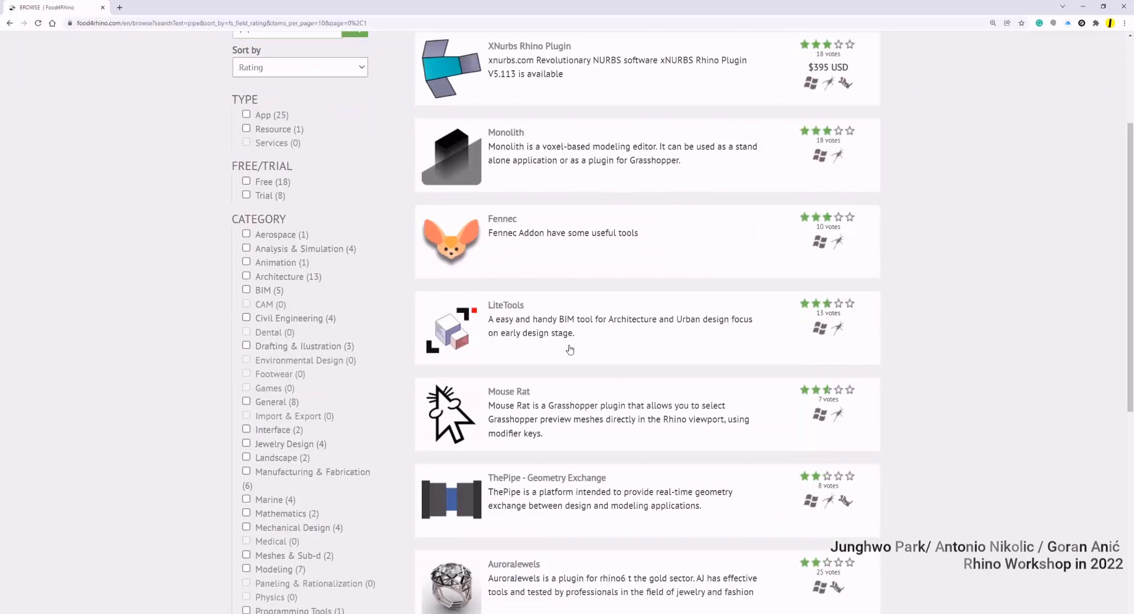
pyautogui.scroll(-2, 570, 352)
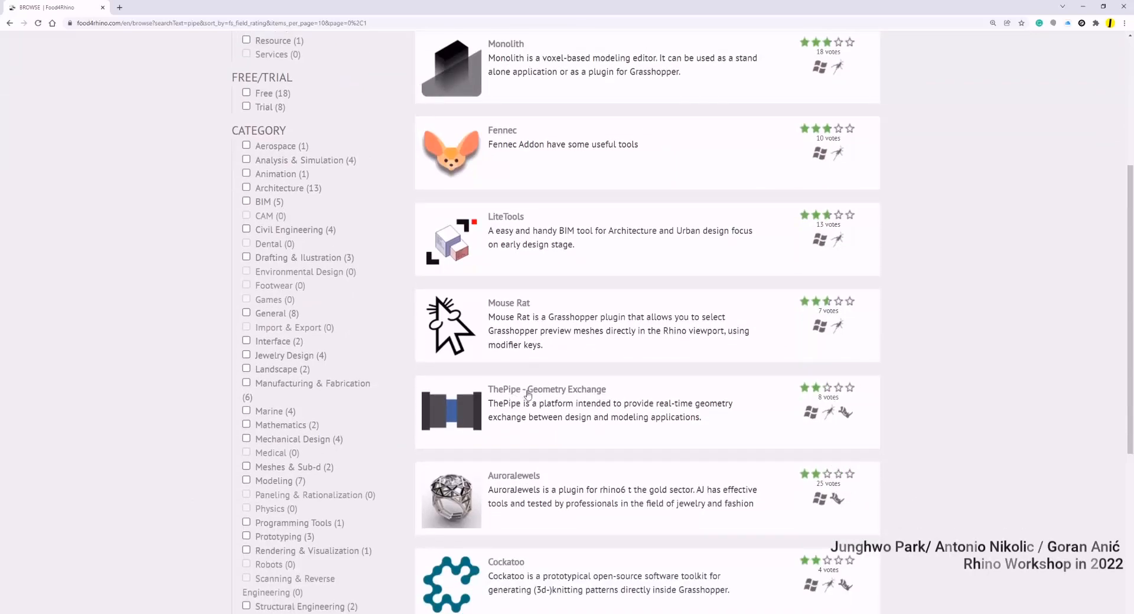
pyautogui.scroll(-5, 560, 397)
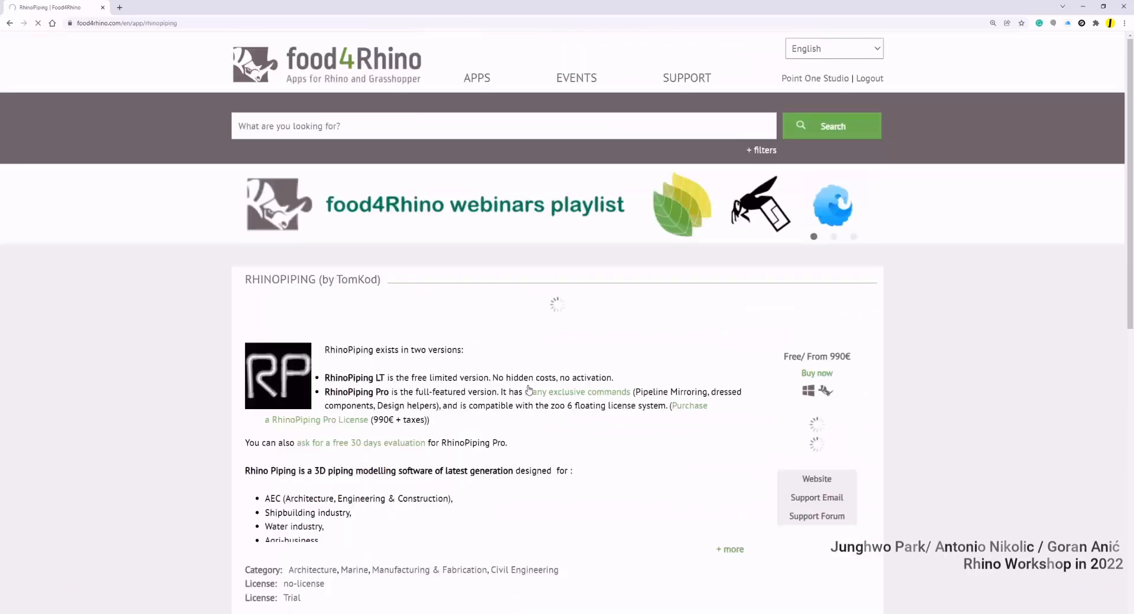
# View the example piping models in the RhinoPiping image gallery, including the sixth picture.
pyautogui.scroll(-6, 732, 383)
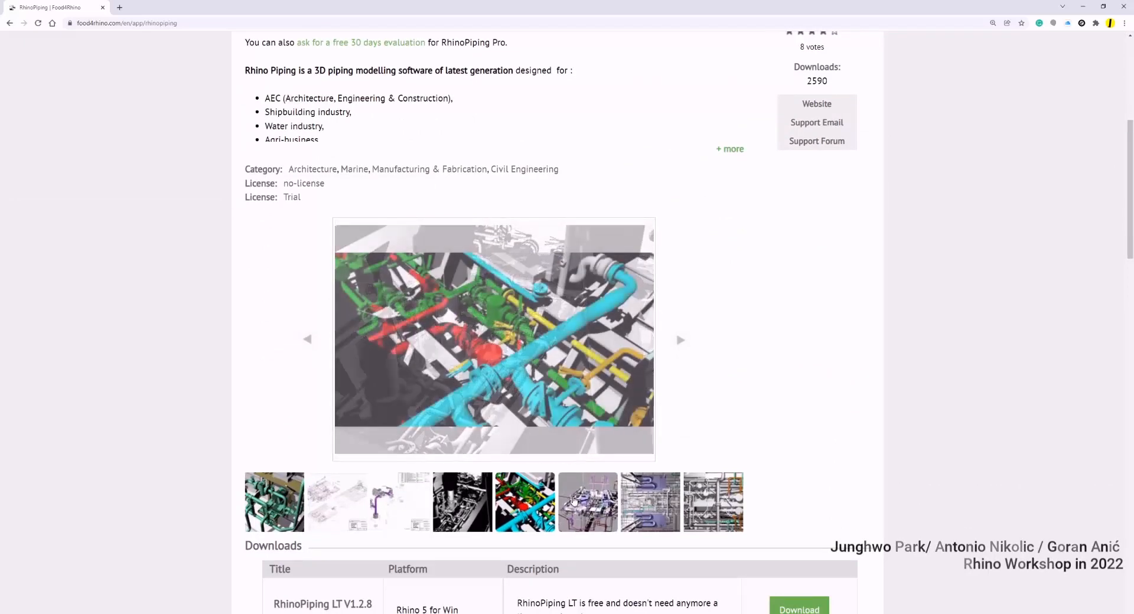
pyautogui.click(574, 500)
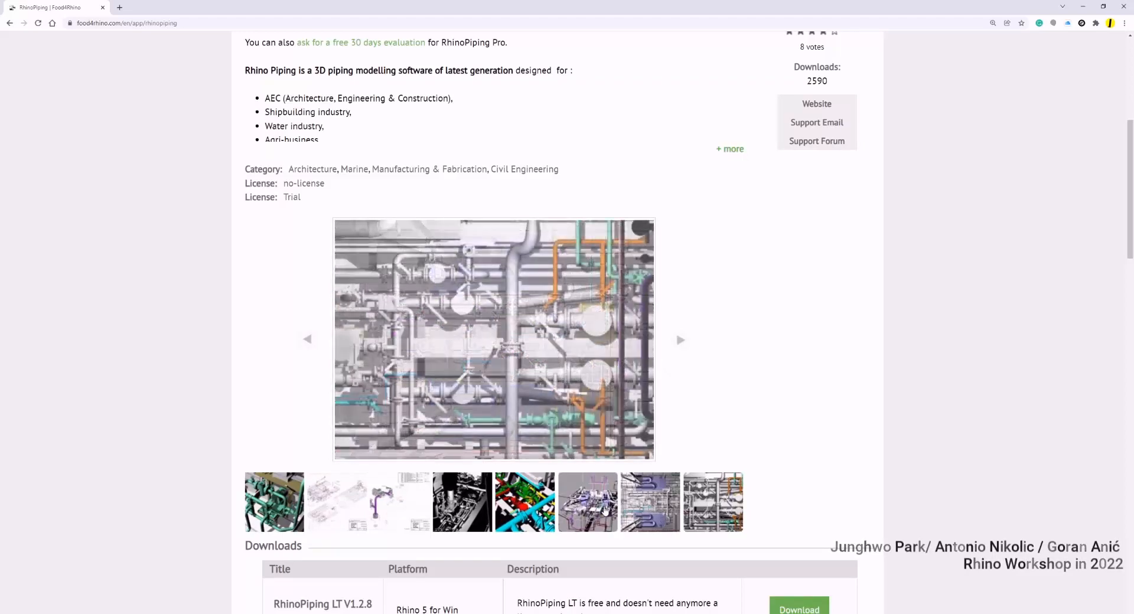
pyautogui.click(605, 509)
pyautogui.scroll(-2, 605, 509)
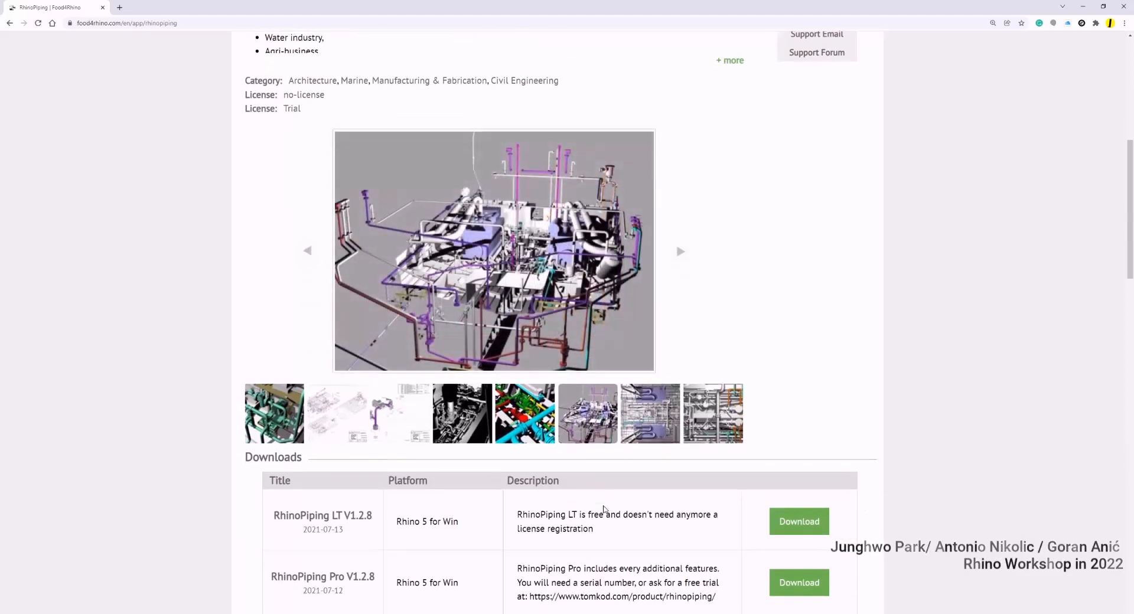
# Examine RhinoPiping's downloads table and demo video section, and return to the overview at the start of the page.
pyautogui.scroll(-5, 616, 482)
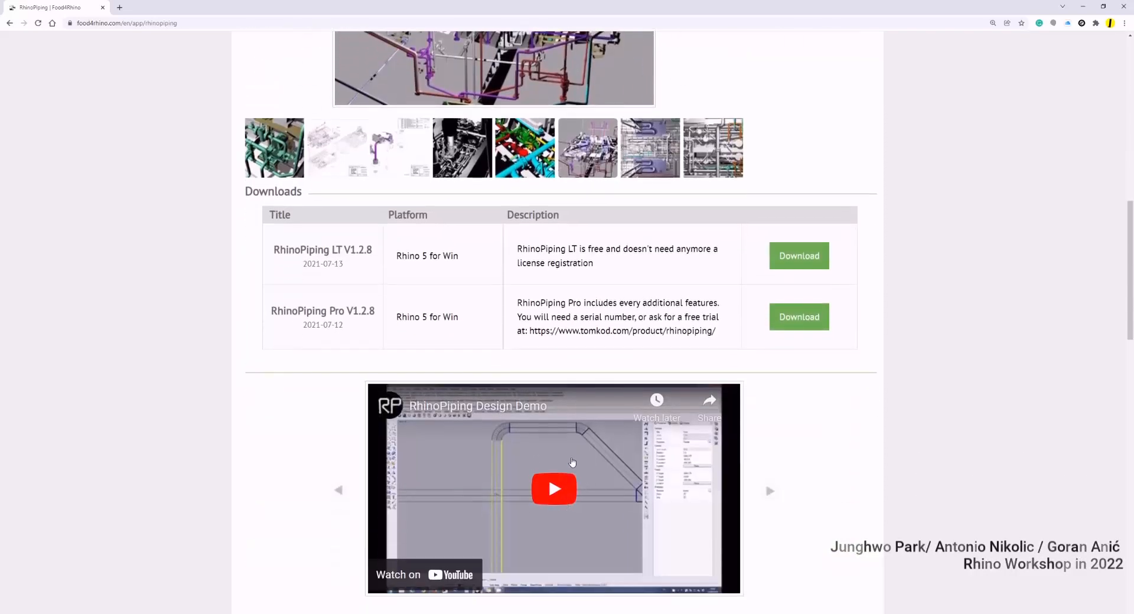
pyautogui.scroll(-2, 569, 508)
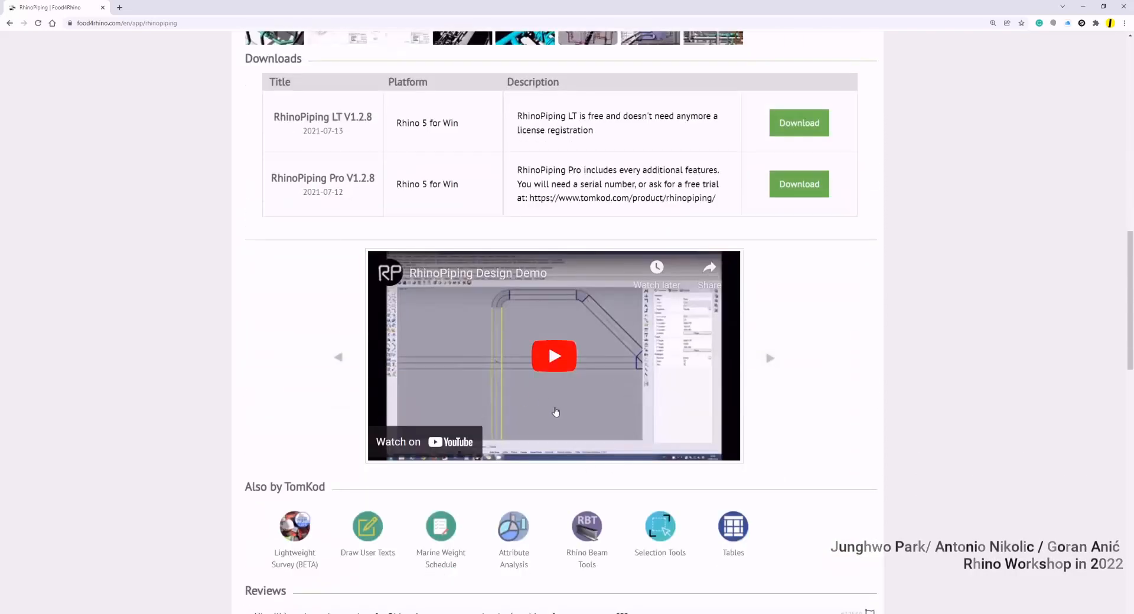
pyautogui.scroll(5, 555, 411)
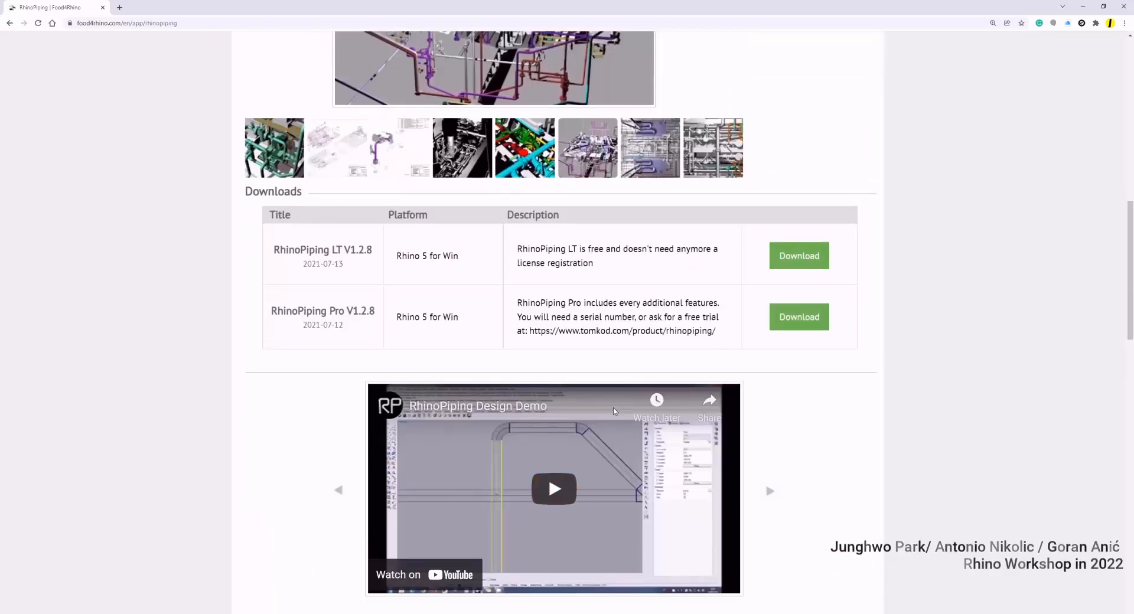
pyautogui.scroll(3, 595, 387)
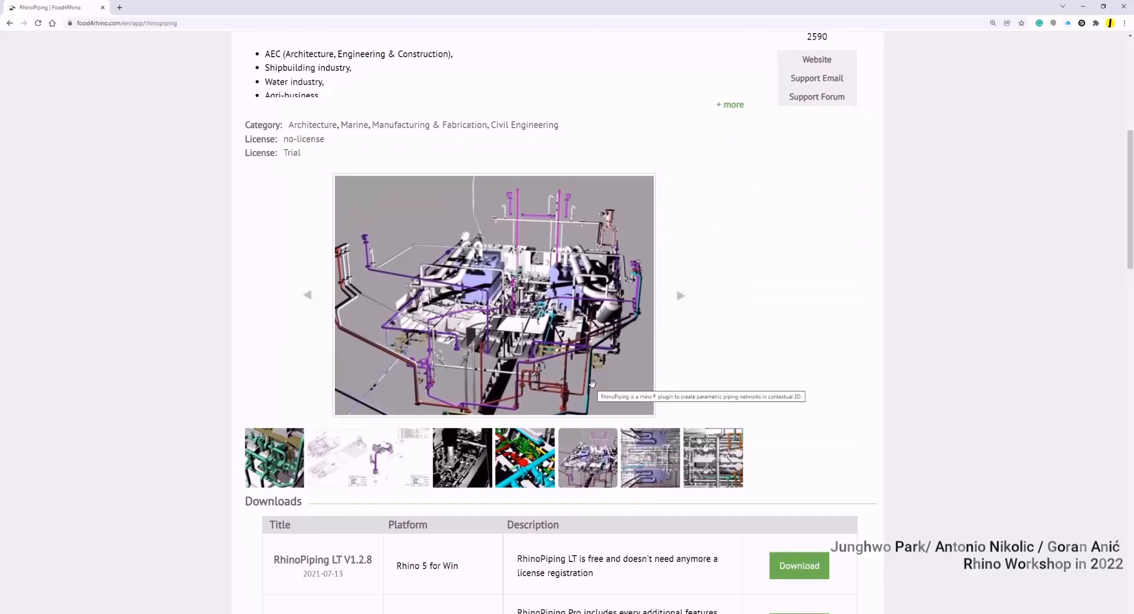
pyautogui.scroll(1, 593, 384)
pyautogui.scroll(3, 584, 391)
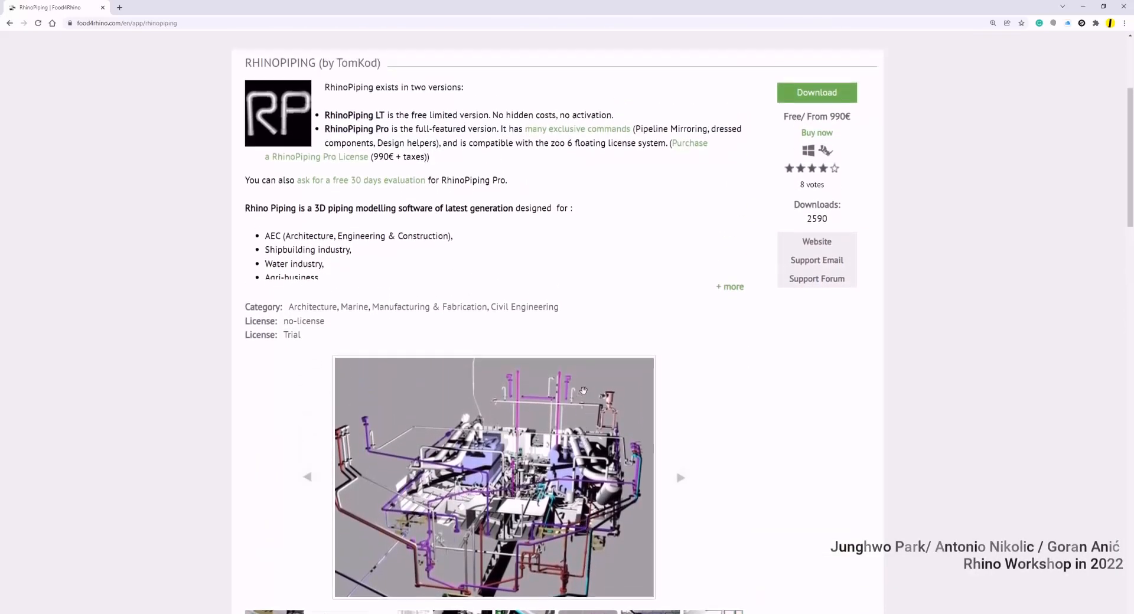
pyautogui.scroll(3, 583, 391)
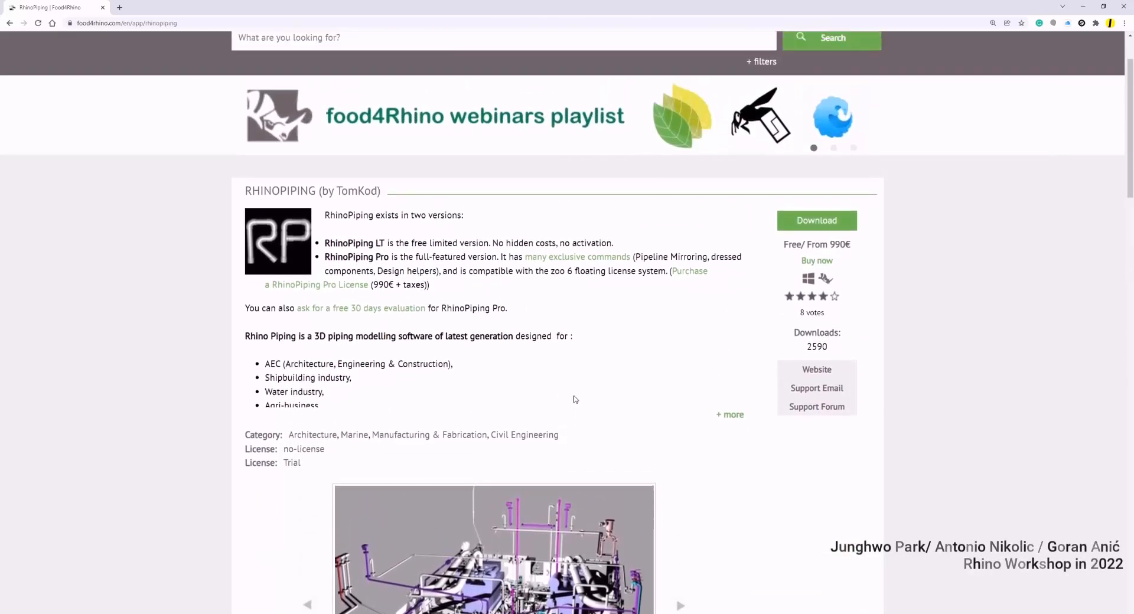
pyautogui.scroll(2, 576, 400)
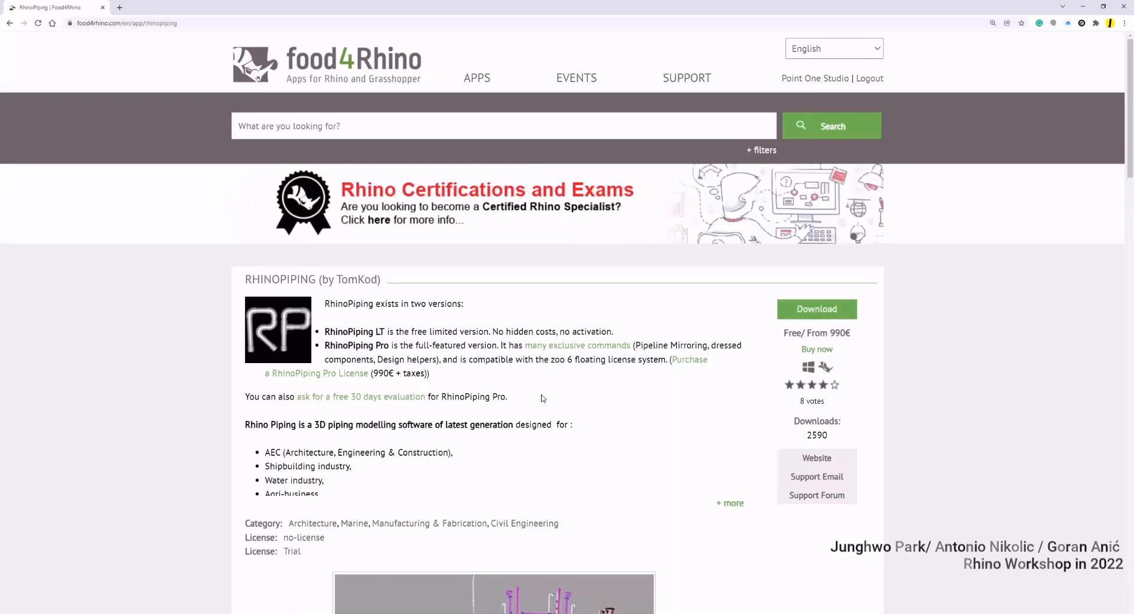
# Expand the full RhinoPiping description and read its target industries and capabilities.
pyautogui.click(739, 508)
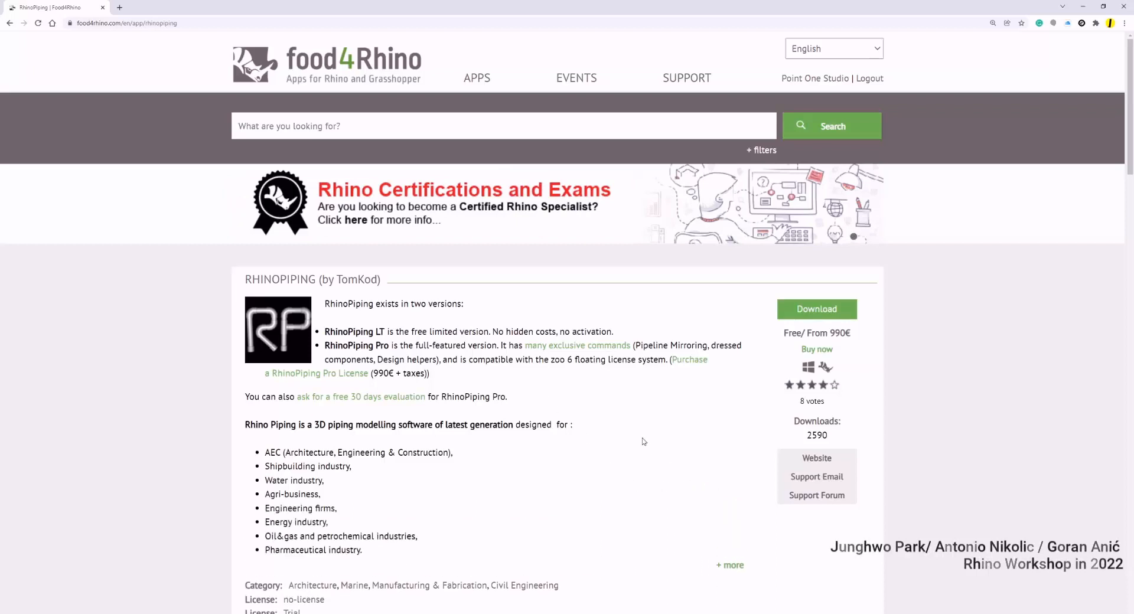
pyautogui.scroll(-1, 633, 442)
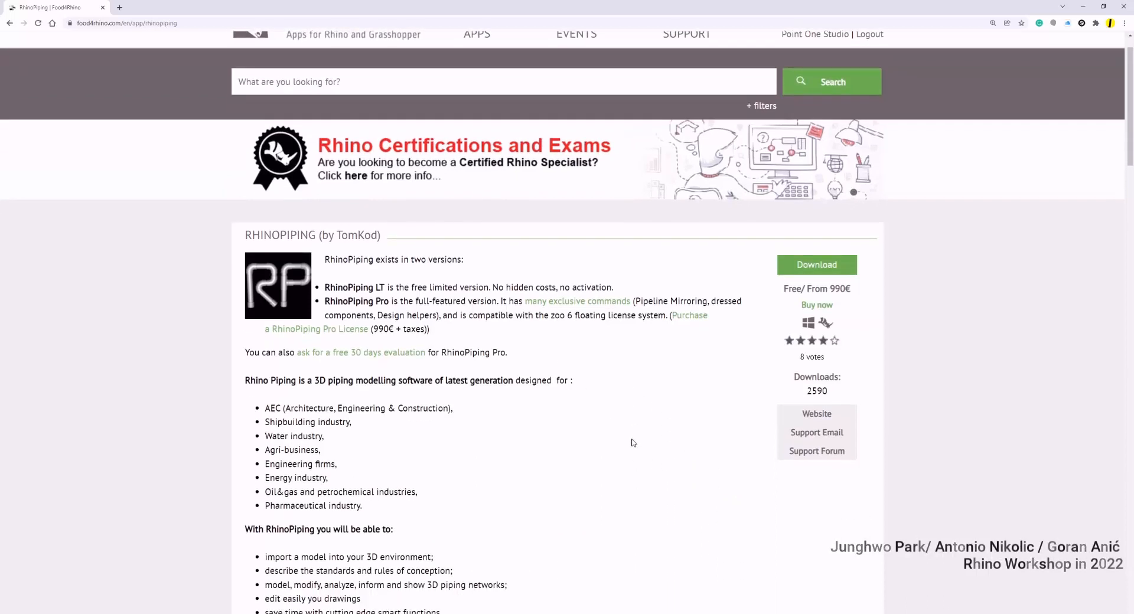
pyautogui.scroll(-1, 629, 446)
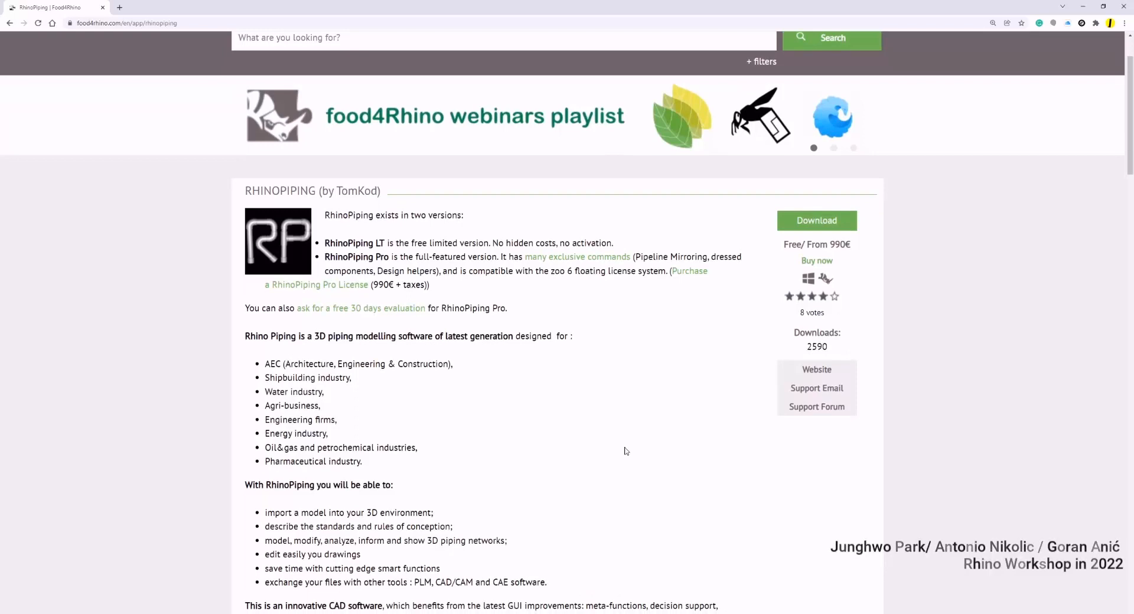
pyautogui.scroll(-1, 627, 423)
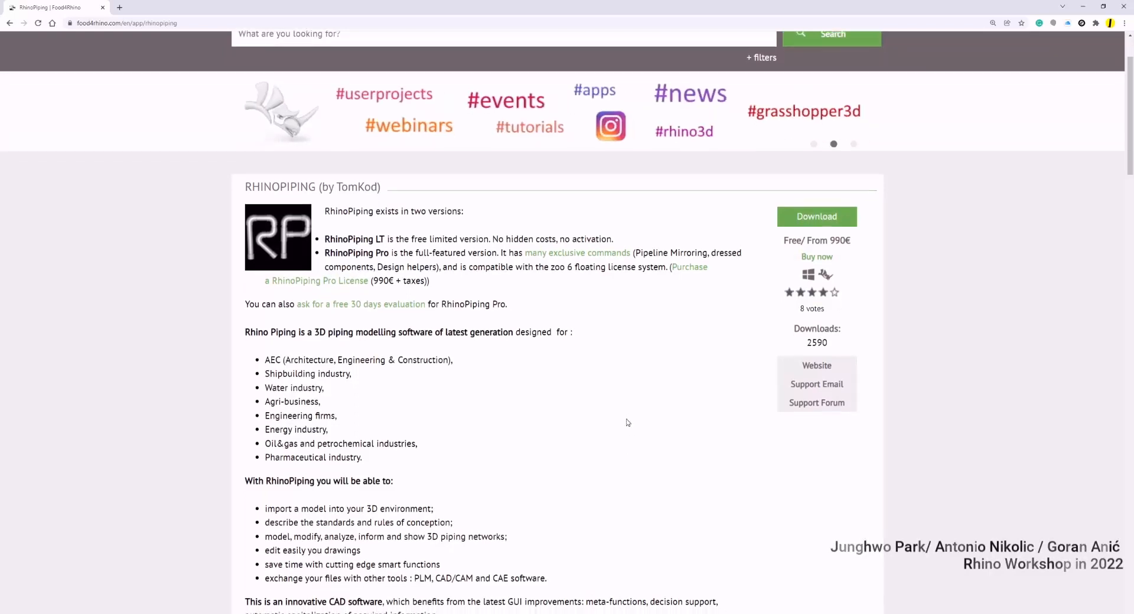
# Finish reviewing the RhinoPiping page, return to the food4Rhino home page and switch to Rhino.
pyautogui.scroll(-1, 627, 423)
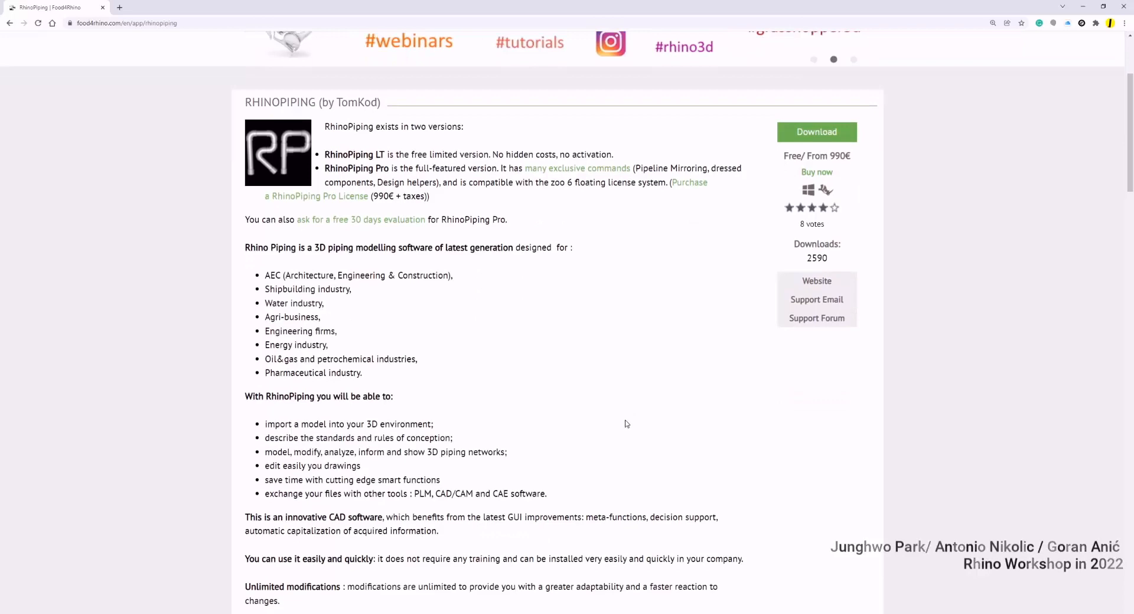
pyautogui.scroll(2, 626, 423)
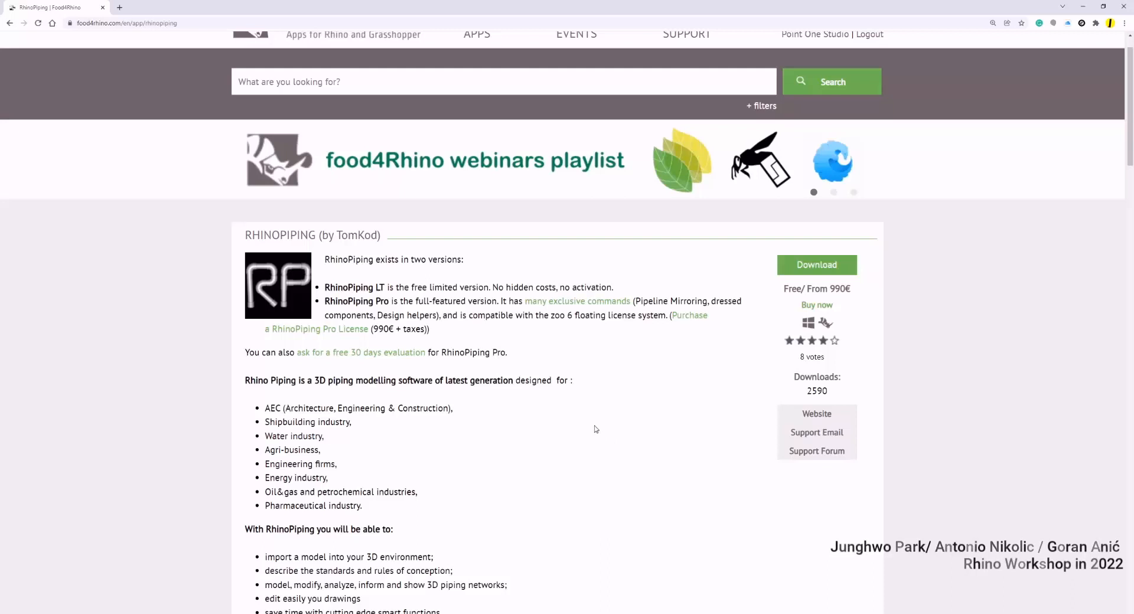
pyautogui.scroll(1, 567, 429)
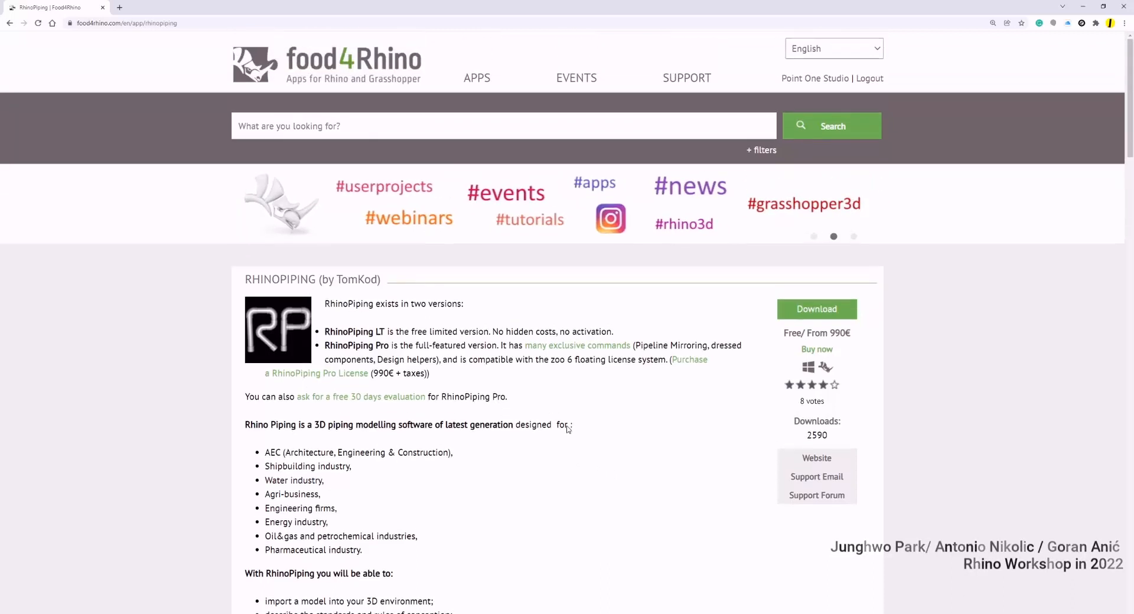
pyautogui.click(260, 89)
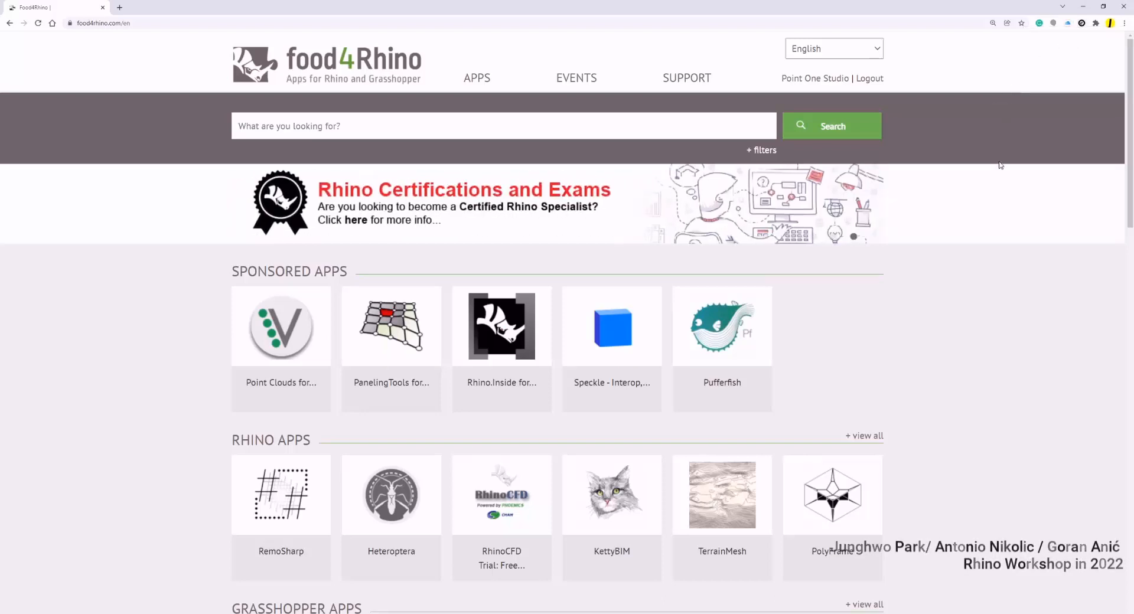
pyautogui.click(1084, 10)
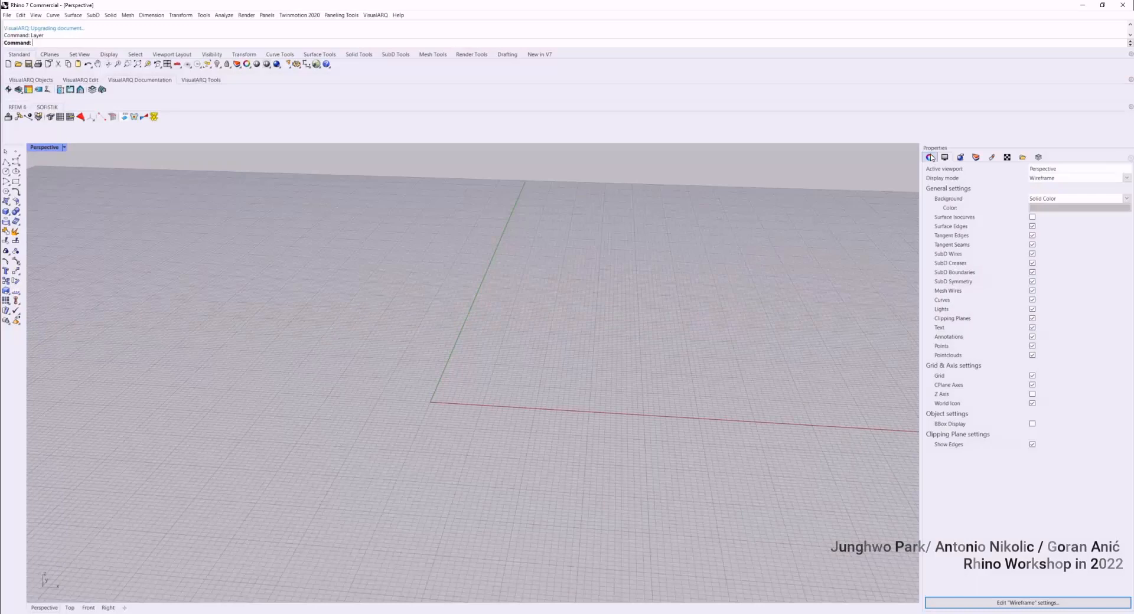
# Widen the side panel and show the layer list in it instead of the viewport display settings.
pyautogui.click(945, 158)
pyautogui.click(945, 158)
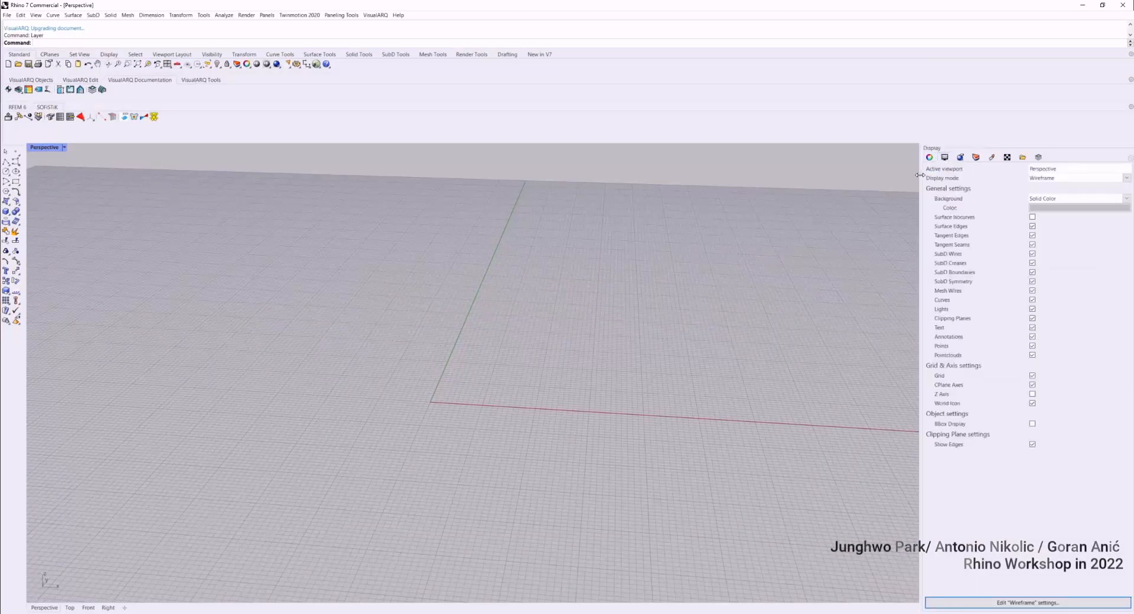
pyautogui.moveTo(921, 177); pyautogui.dragTo(801, 177)
pyautogui.click(857, 157)
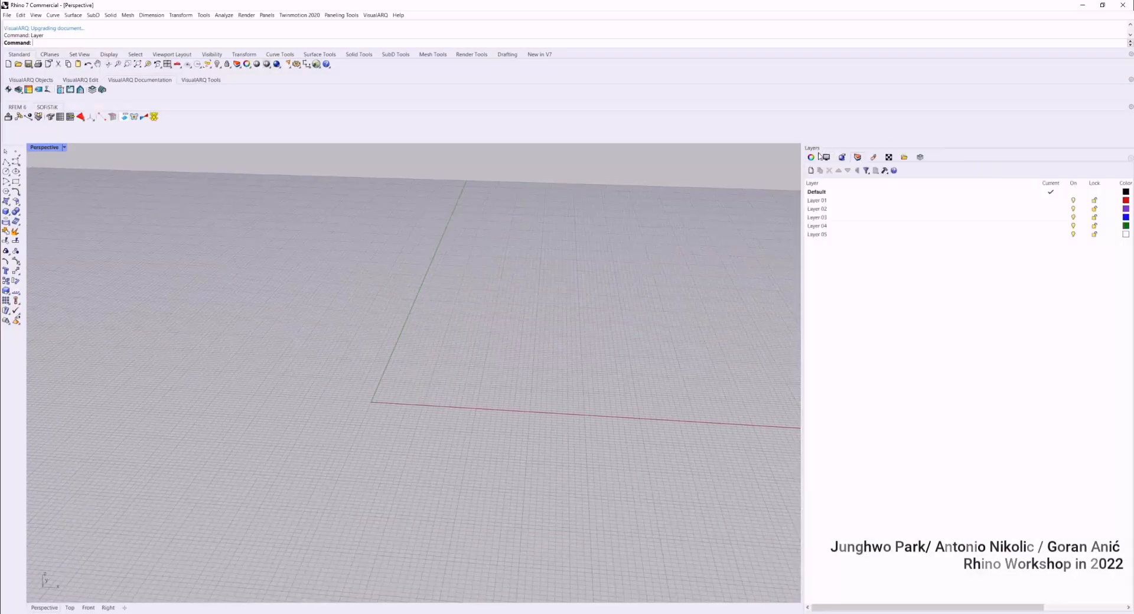
pyautogui.click(808, 201)
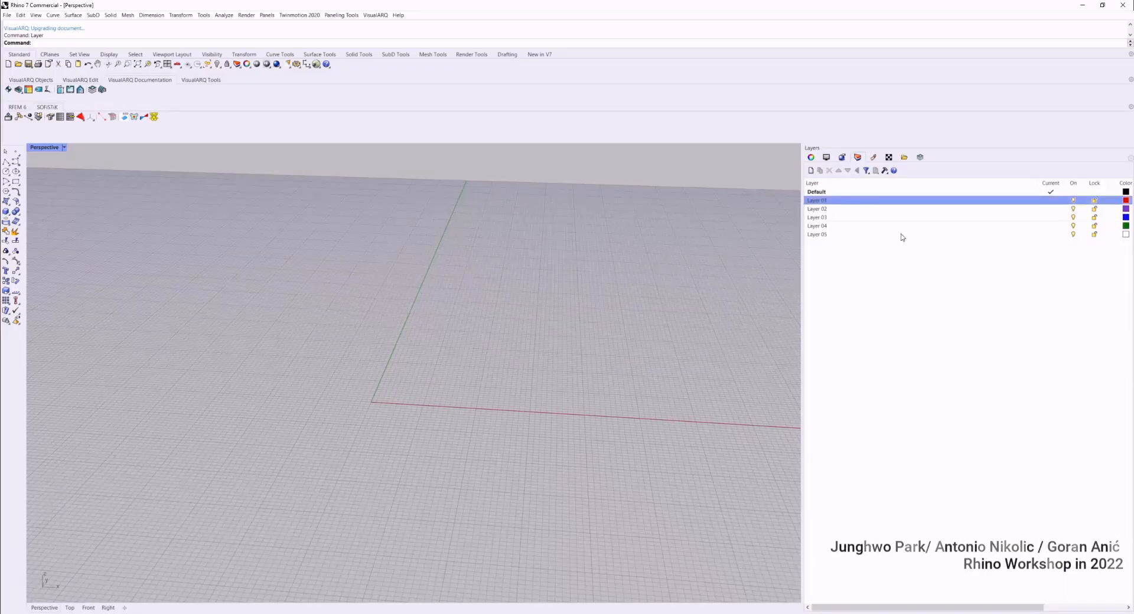
pyautogui.click(888, 273)
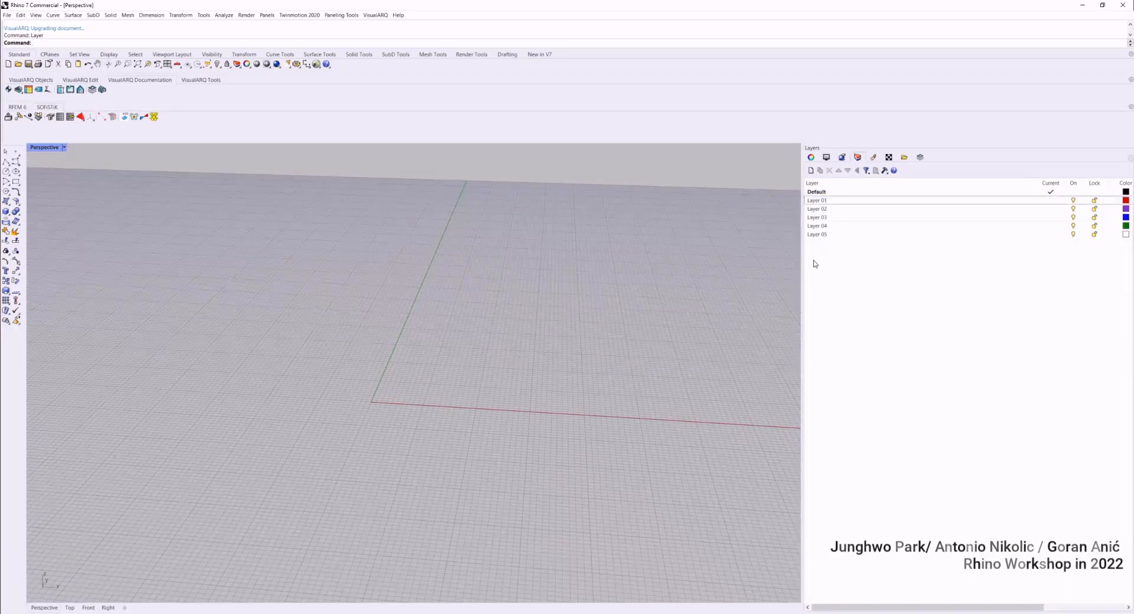
pyautogui.click(816, 218)
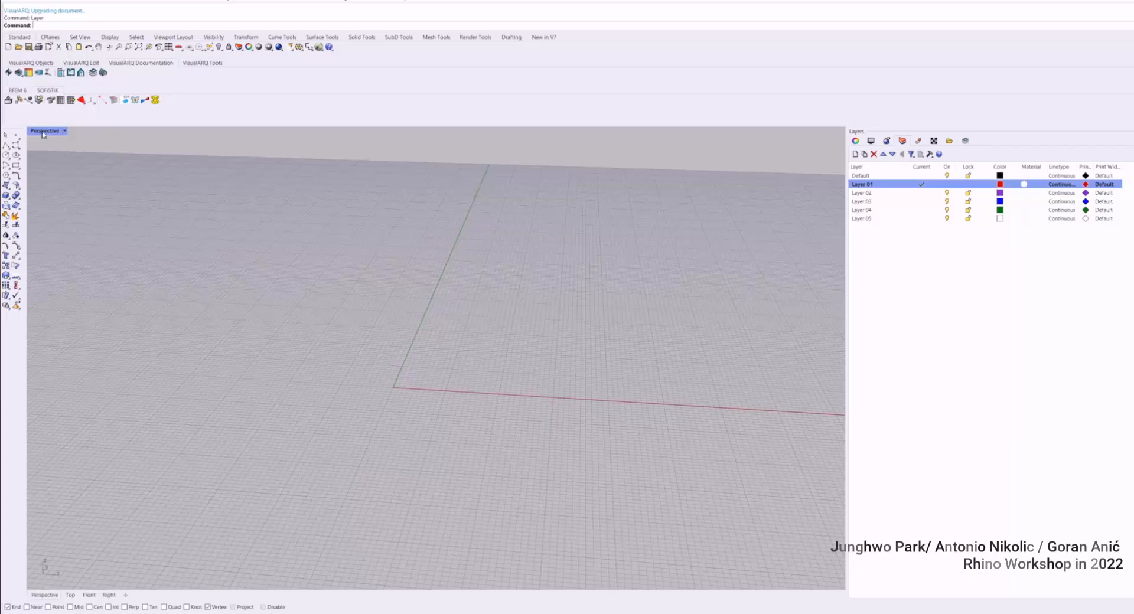
# Create a new document from the Large Objects - Meters.3dm template.
pyautogui.click(17, 3)
pyautogui.click(14, 7)
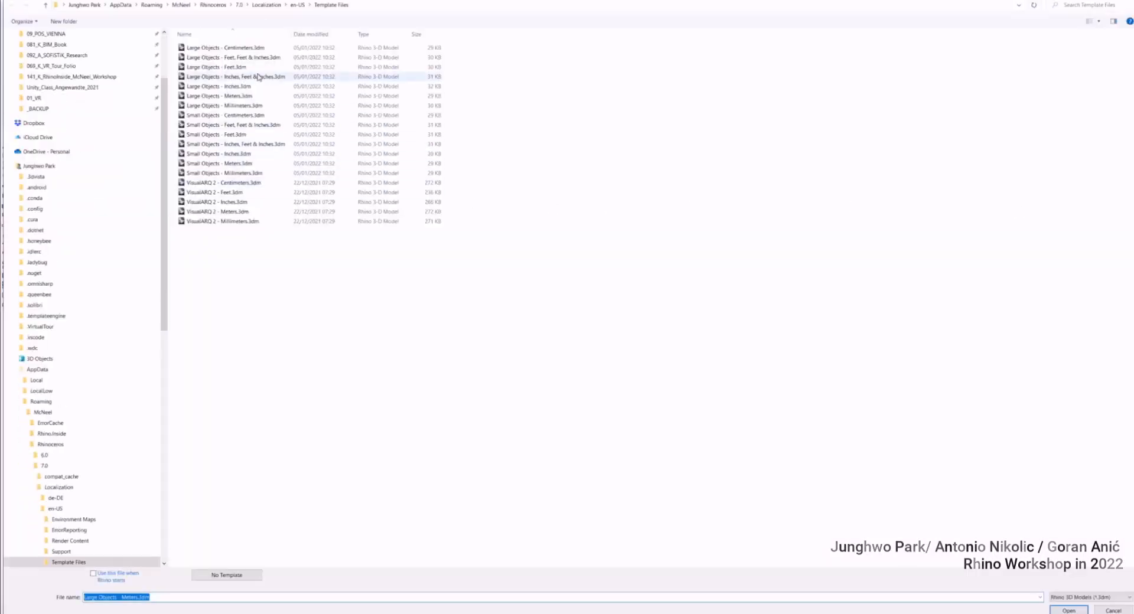
pyautogui.click(371, 6)
pyautogui.click(371, 9)
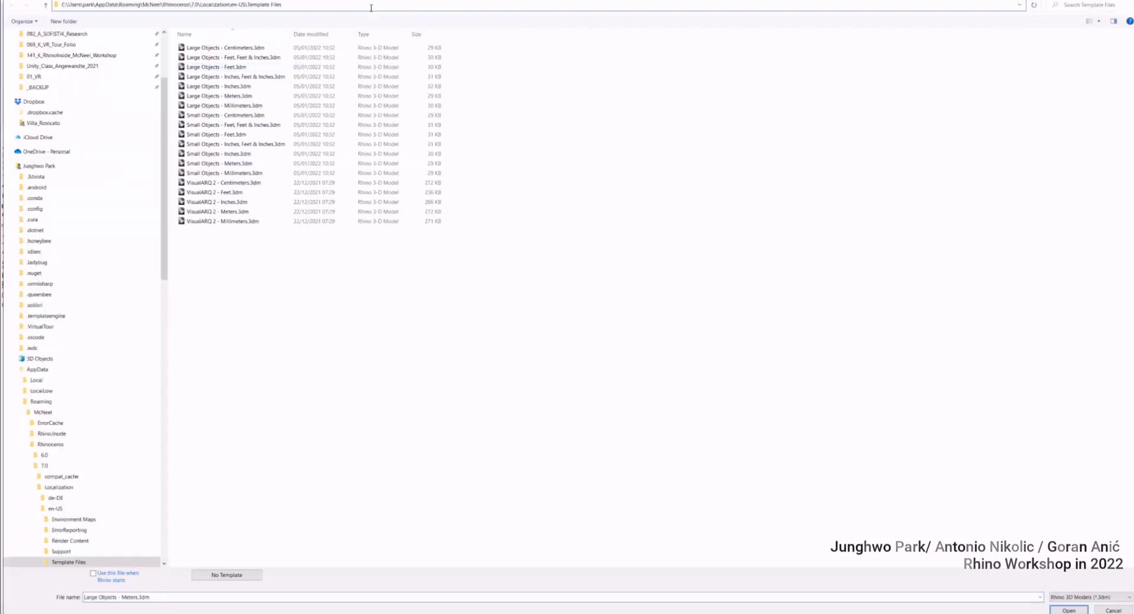
pyautogui.click(644, 255)
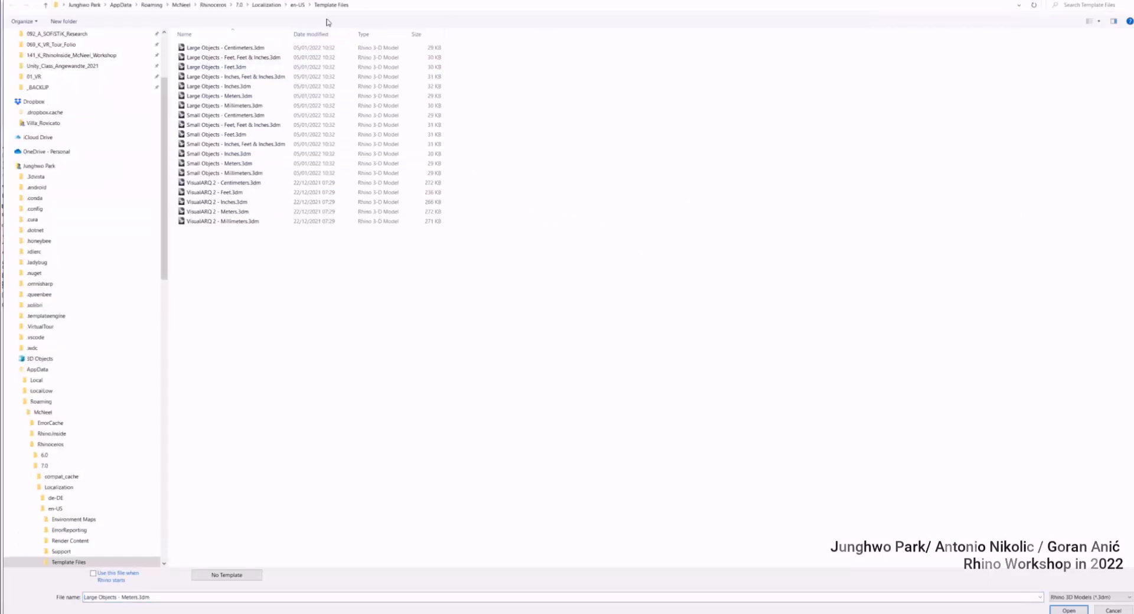
pyautogui.click(242, 96)
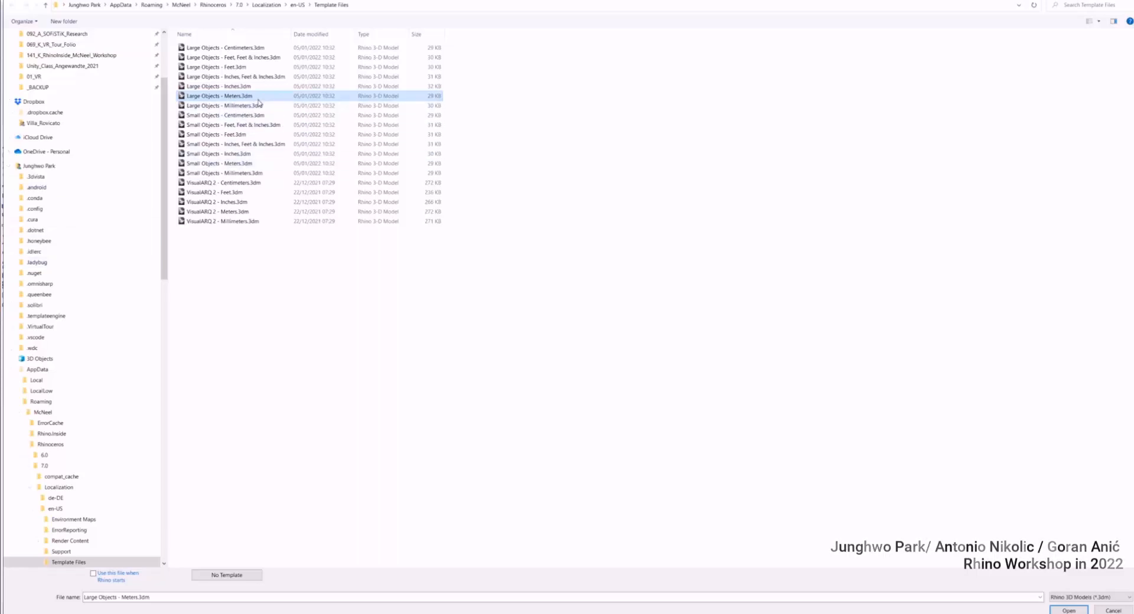
pyautogui.click(1069, 610)
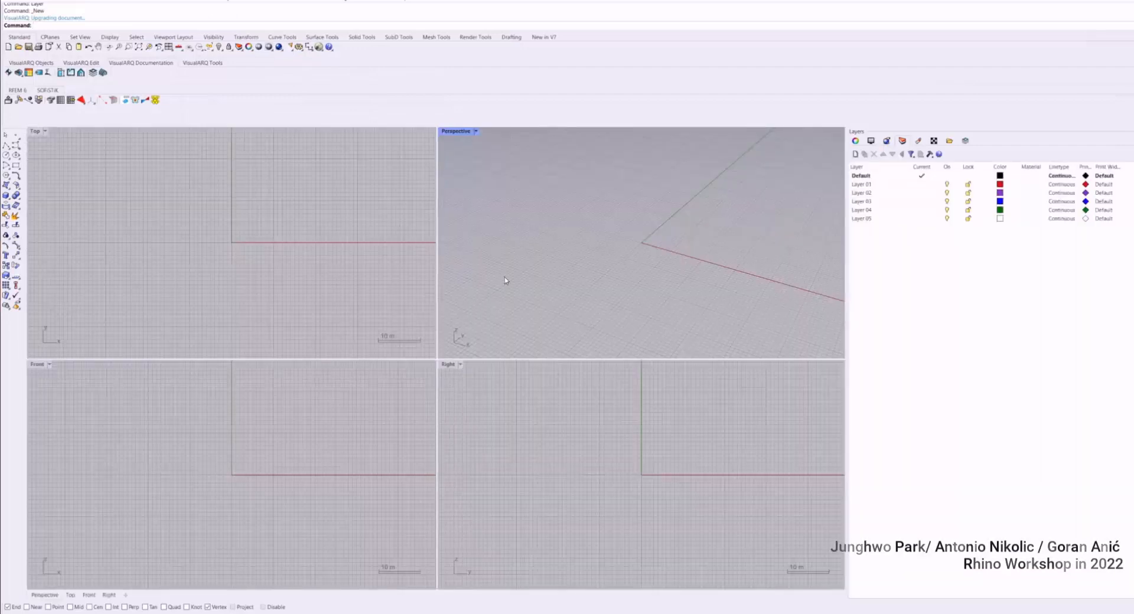
# Activate the Top, Front, Right and Perspective viewports in turn in the four-view layout.
pyautogui.click(397, 295)
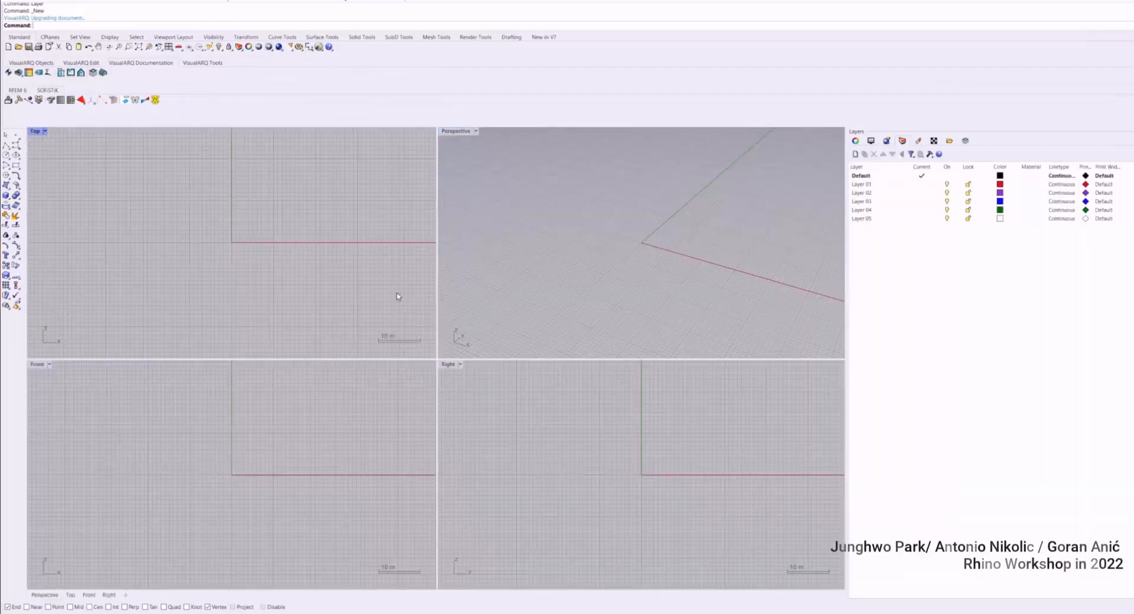
pyautogui.click(326, 406)
pyautogui.click(523, 440)
pyautogui.click(570, 311)
pyautogui.click(360, 295)
pyautogui.click(293, 461)
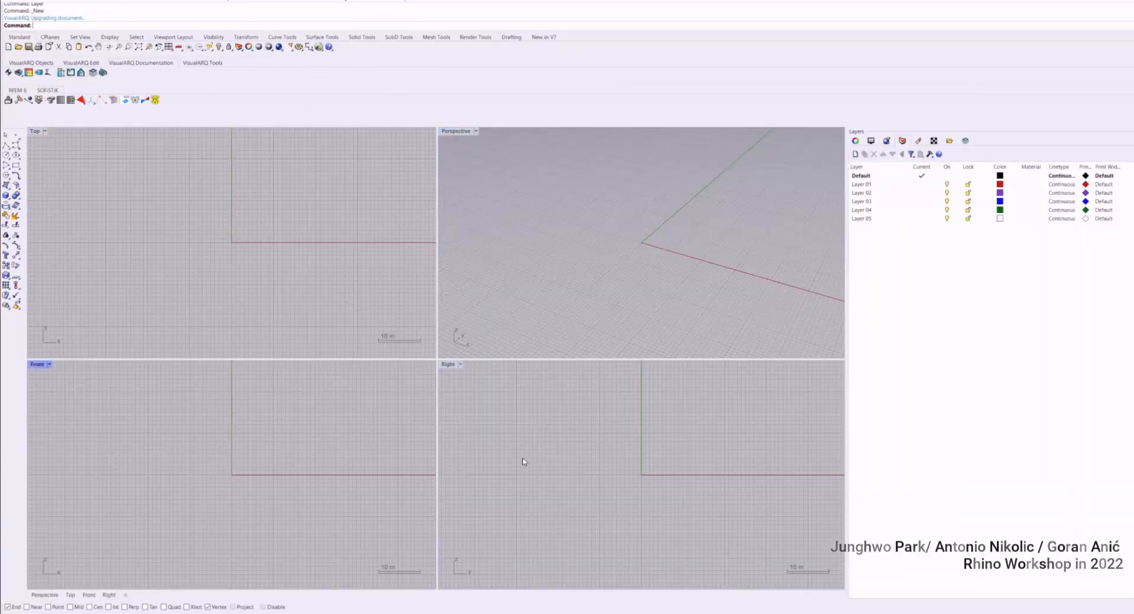
pyautogui.click(524, 462)
pyautogui.click(555, 311)
# Zoom out and pan the Top view, and orbit the Perspective view to a lower viewing angle.
pyautogui.click(299, 251)
pyautogui.scroll(-4, 198, 225)
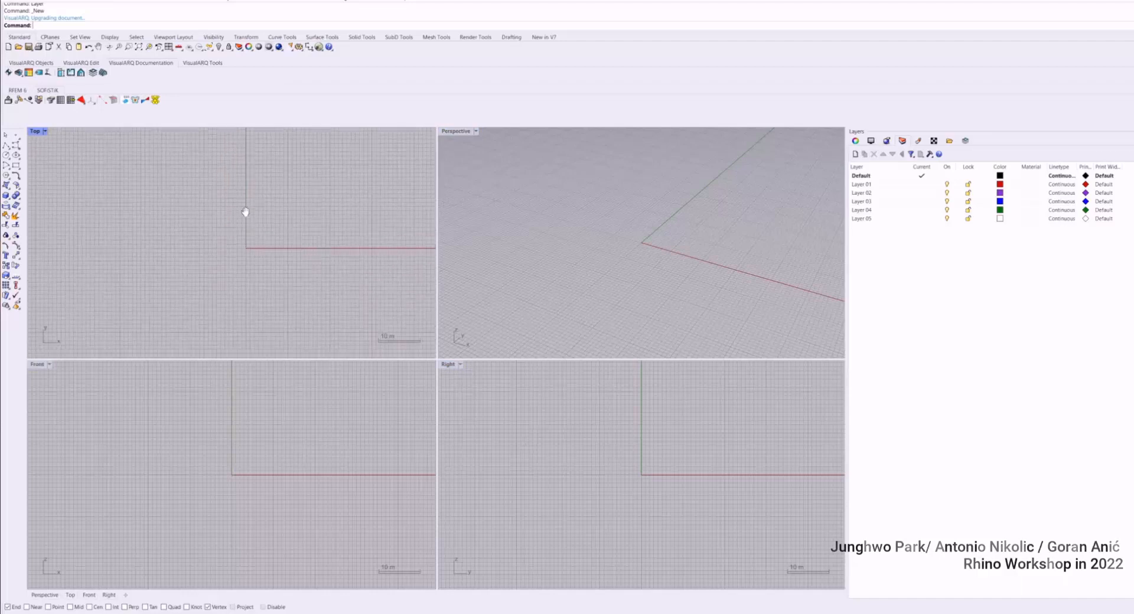
pyautogui.click(79, 412)
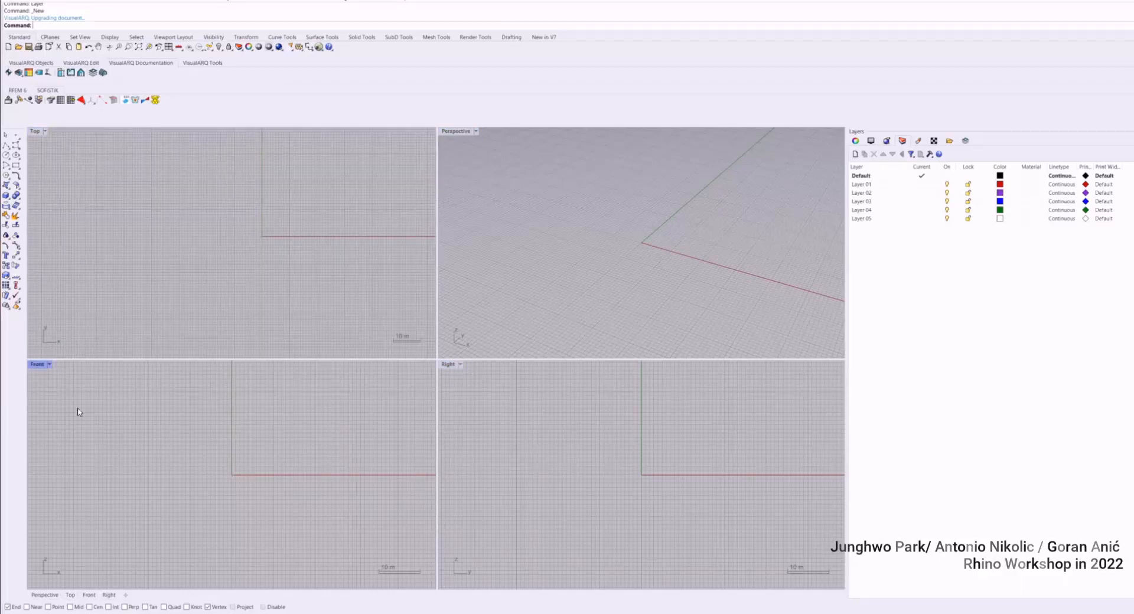
pyautogui.click(510, 414)
pyautogui.click(540, 241)
pyautogui.moveTo(540, 241); pyautogui.dragTo(630, 199, button='right')
# Switch back and forth between the orbited Perspective view and the other three viewports.
pyautogui.click(295, 232)
pyautogui.click(539, 212)
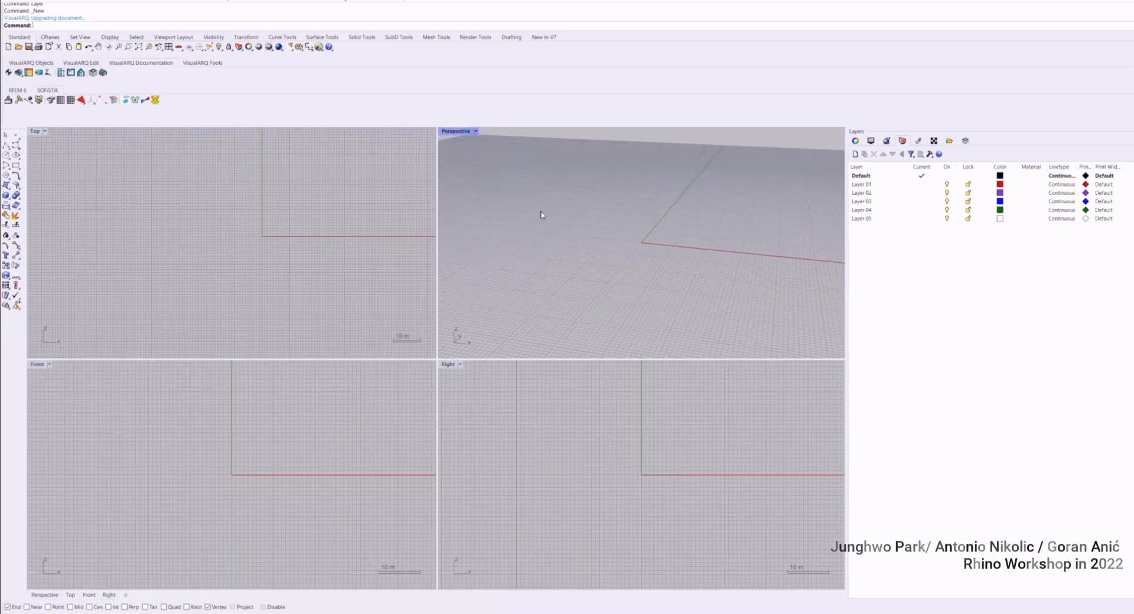
pyautogui.click(544, 418)
pyautogui.click(353, 415)
pyautogui.click(356, 307)
pyautogui.click(544, 293)
pyautogui.click(518, 442)
pyautogui.click(469, 279)
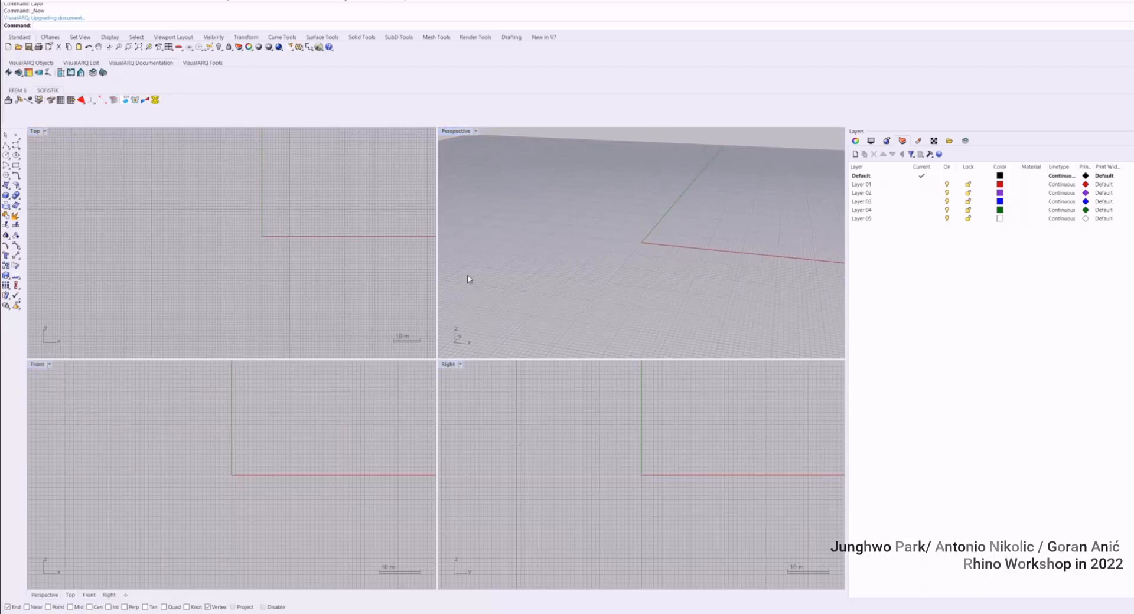
# Maximize the Perspective, Top, Front and Right viewports one after another, restoring the four-view layout each time.
pyautogui.doubleClick(448, 134)
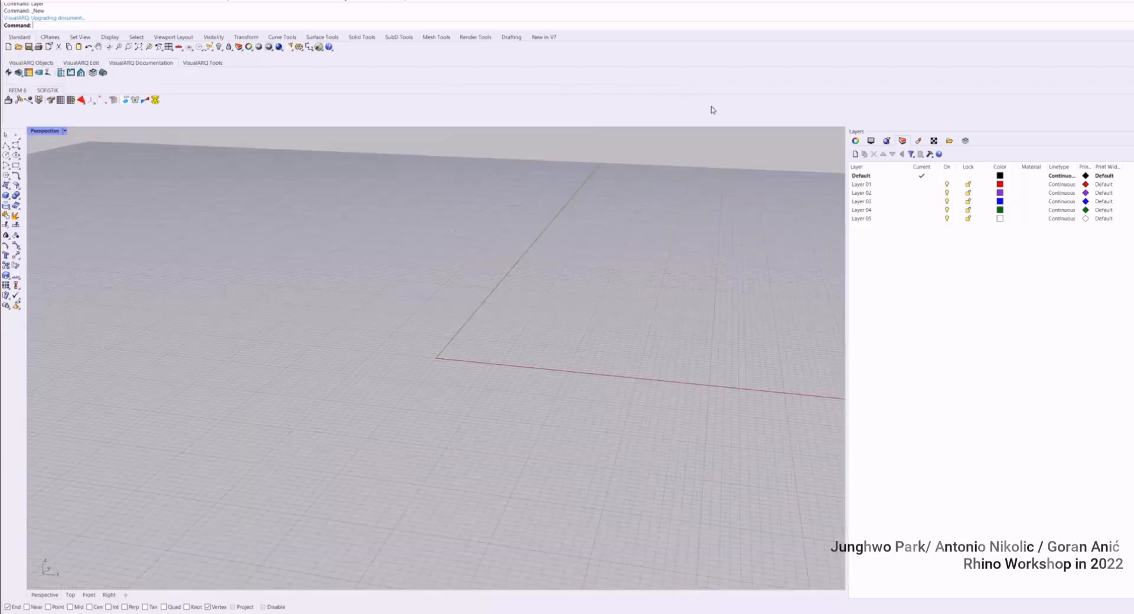
pyautogui.doubleClick(51, 132)
pyautogui.doubleClick(36, 131)
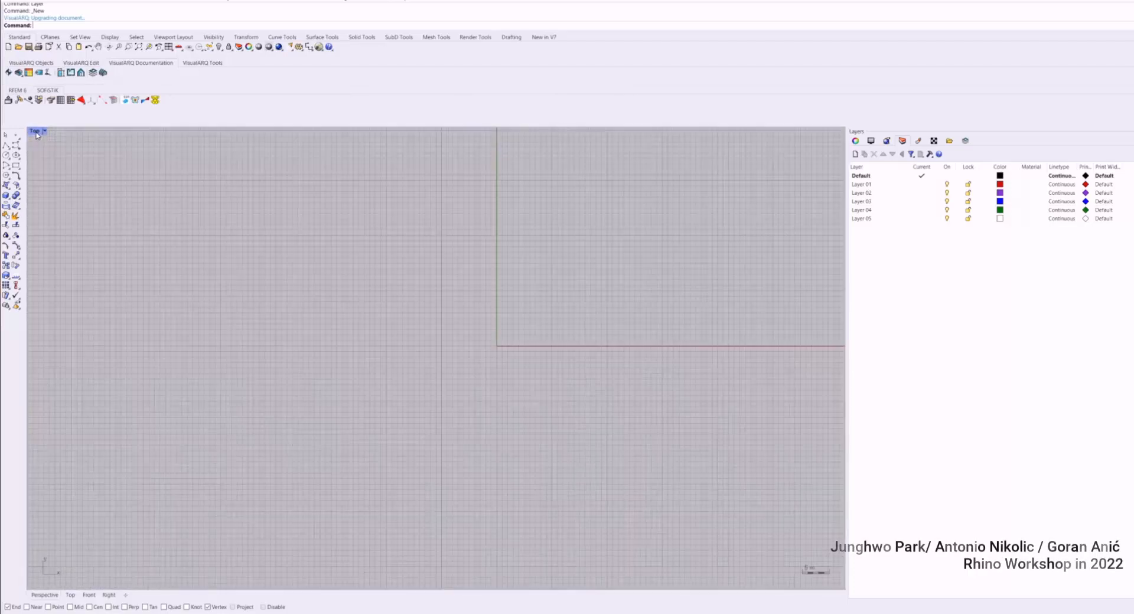
pyautogui.doubleClick(36, 133)
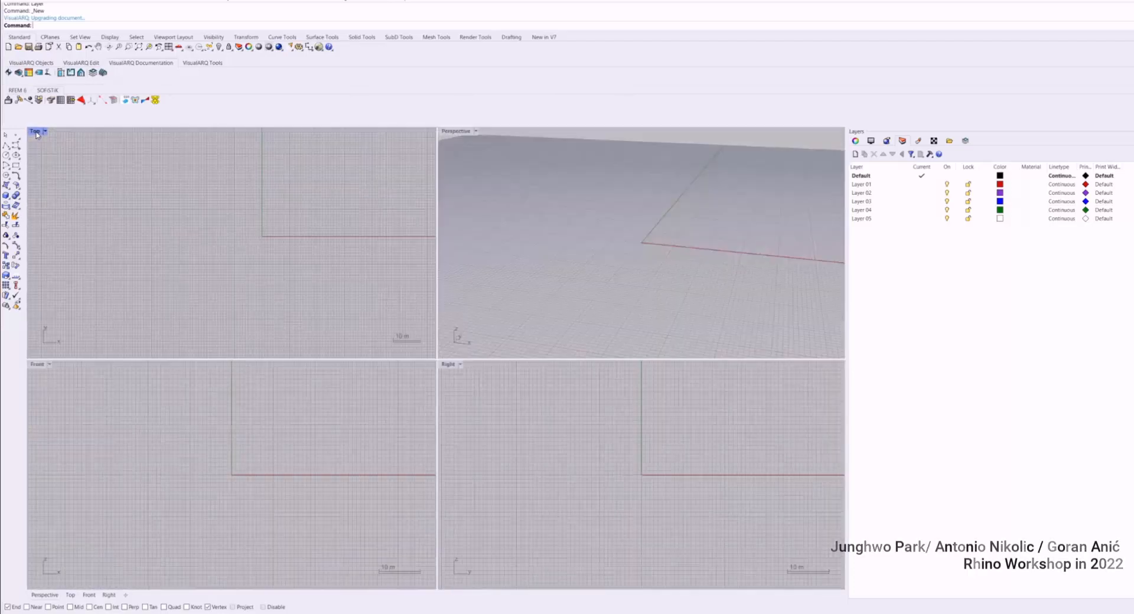
pyautogui.doubleClick(36, 368)
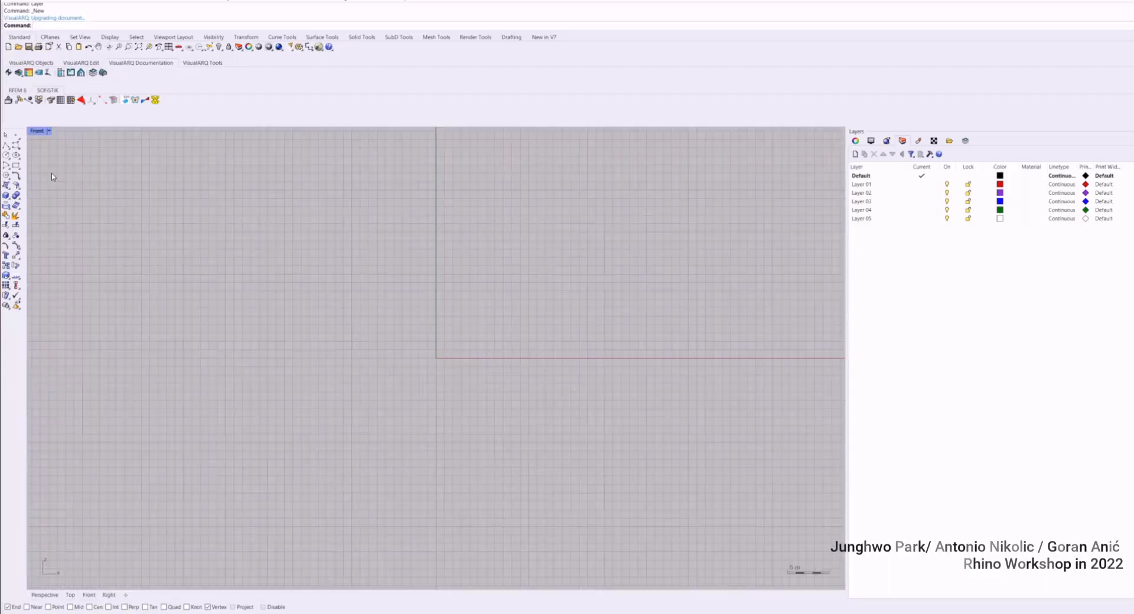
pyautogui.doubleClick(37, 132)
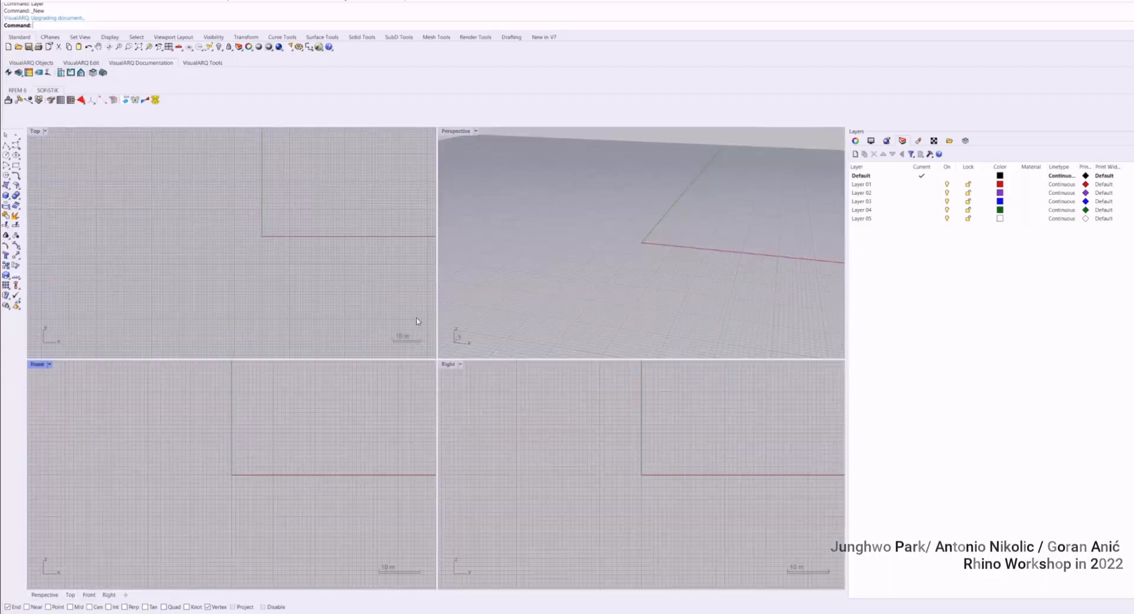
pyautogui.doubleClick(445, 367)
pyautogui.doubleClick(37, 131)
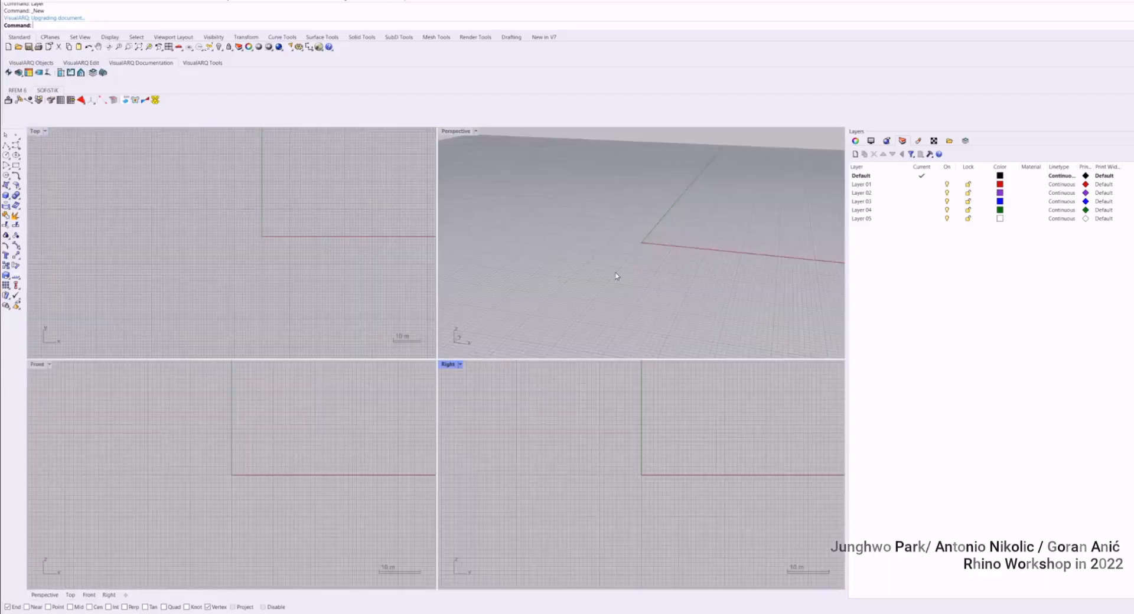
# Create two floating copies of the Perspective viewport and place them overlapping in front of the four-view layout.
pyautogui.click(743, 244)
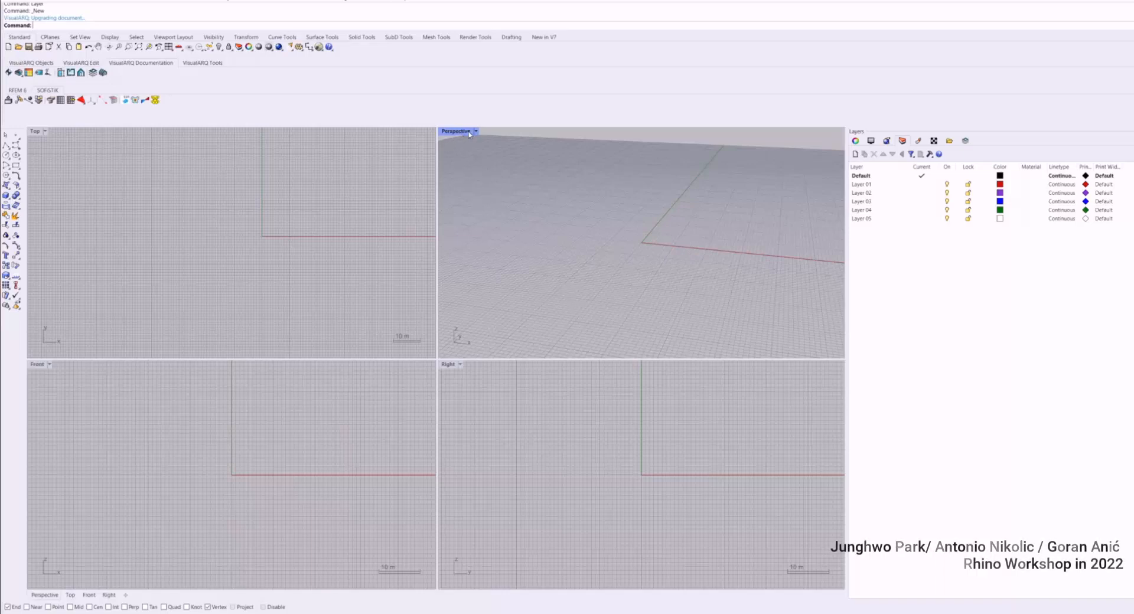
pyautogui.moveTo(459, 132); pyautogui.dragTo(801, 157)
pyautogui.moveTo(733, 156); pyautogui.dragTo(677, 194)
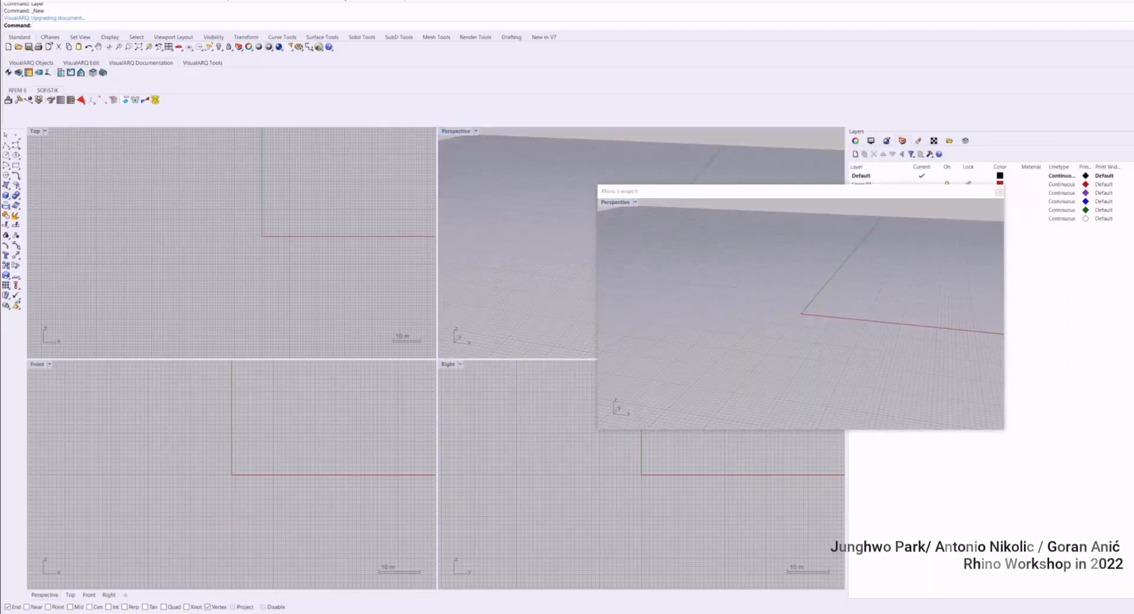
pyautogui.moveTo(1133, 161); pyautogui.dragTo(736, 238)
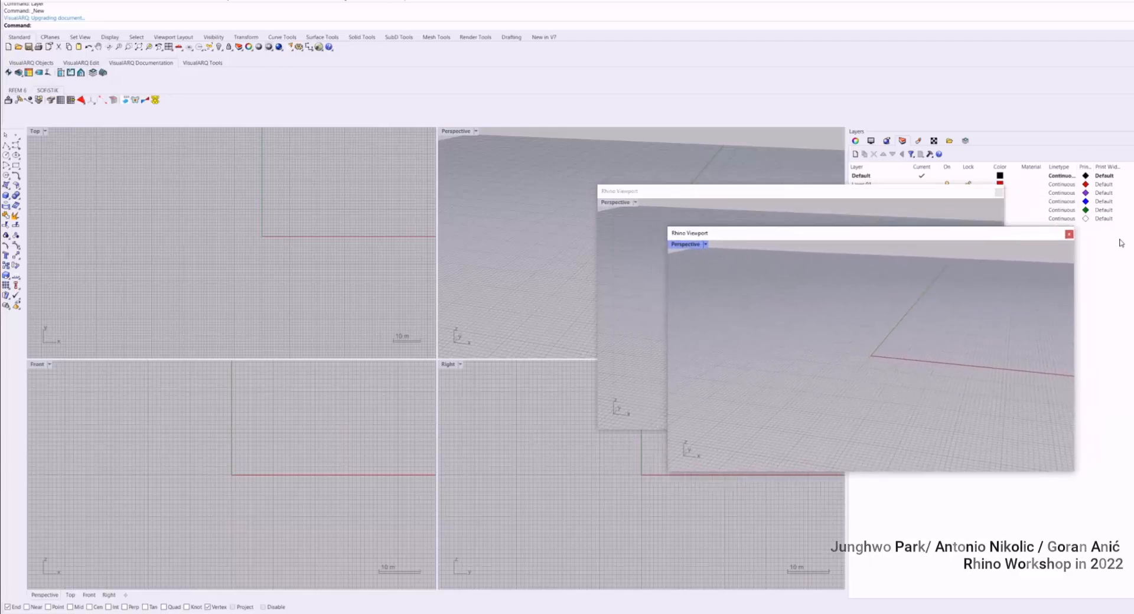
# Set the frontmost floating Perspective viewport to the Bottom view.
pyautogui.click(706, 245)
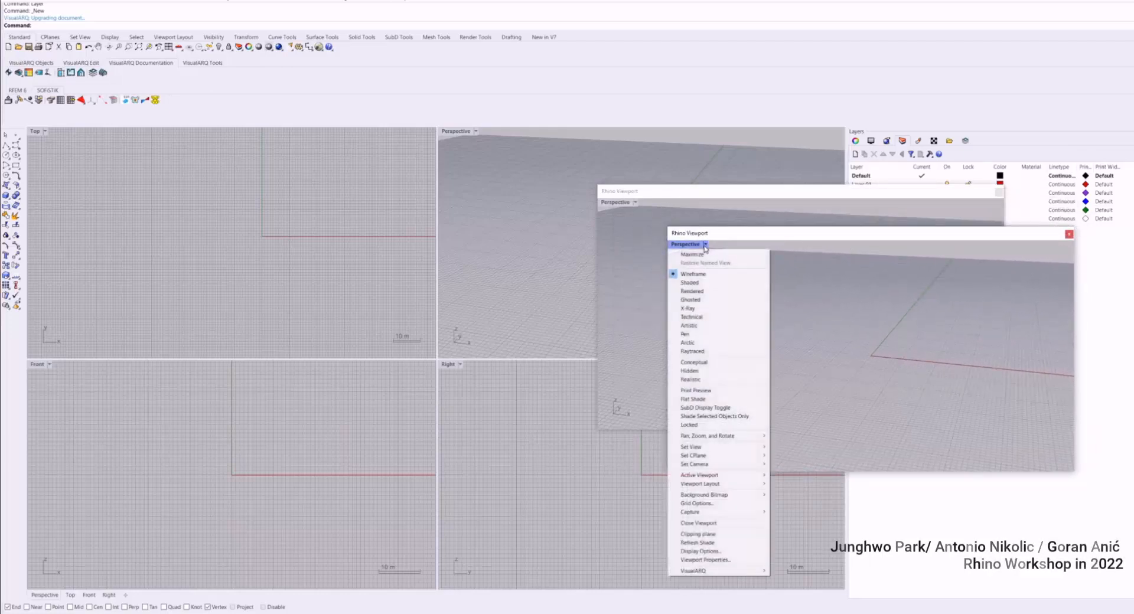
pyautogui.moveTo(727, 448)
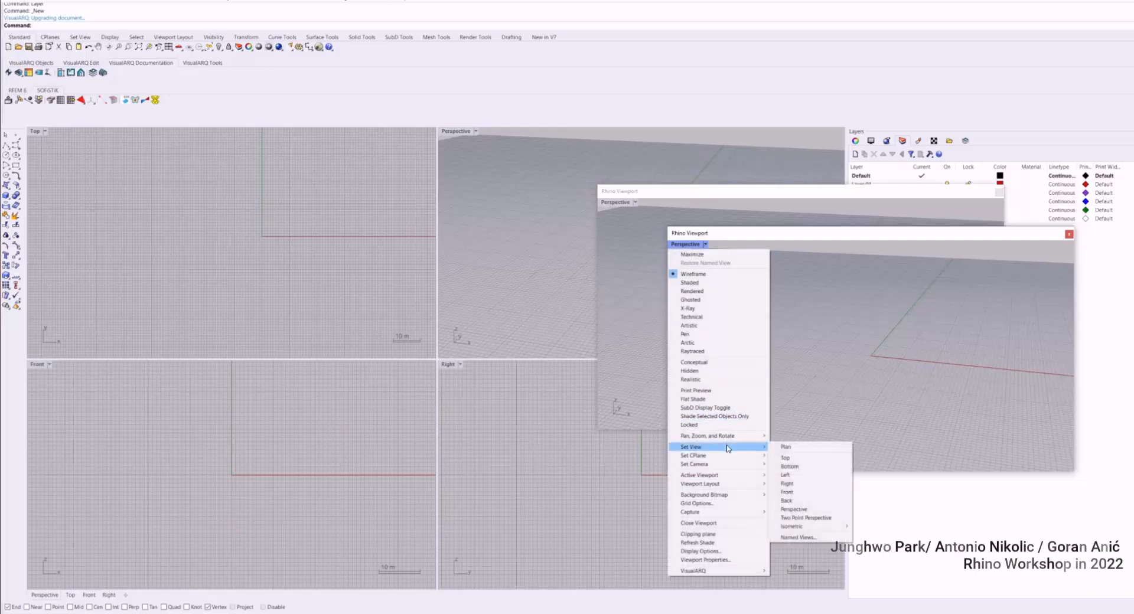
pyautogui.click(789, 467)
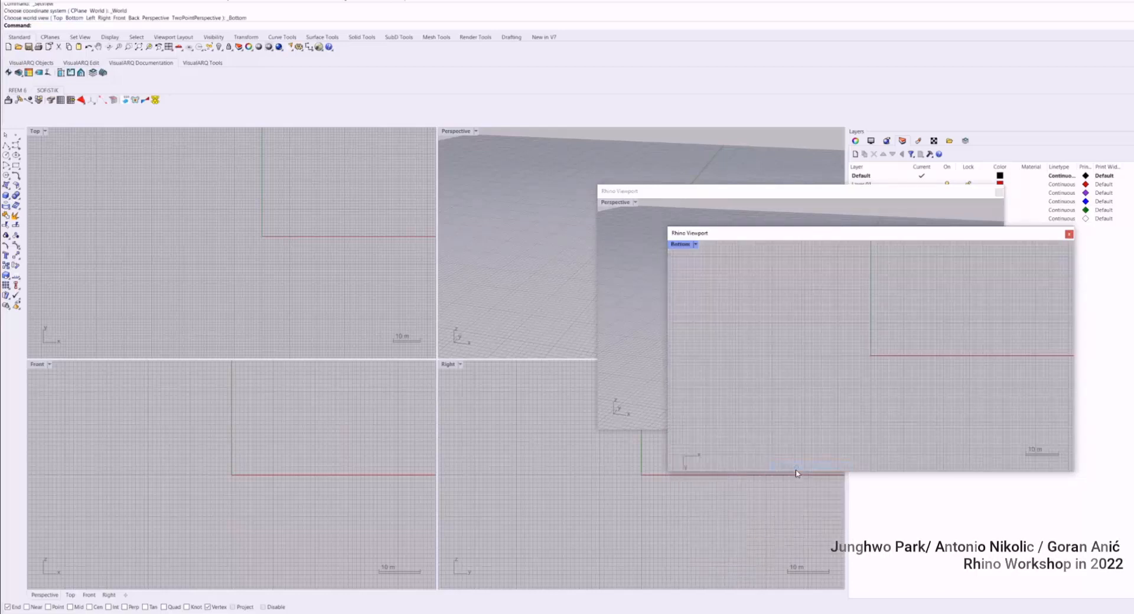
# Set the other floating Perspective viewport to the Left view, then move that window aside and close it.
pyautogui.click(638, 203)
pyautogui.click(635, 202)
pyautogui.moveTo(663, 404)
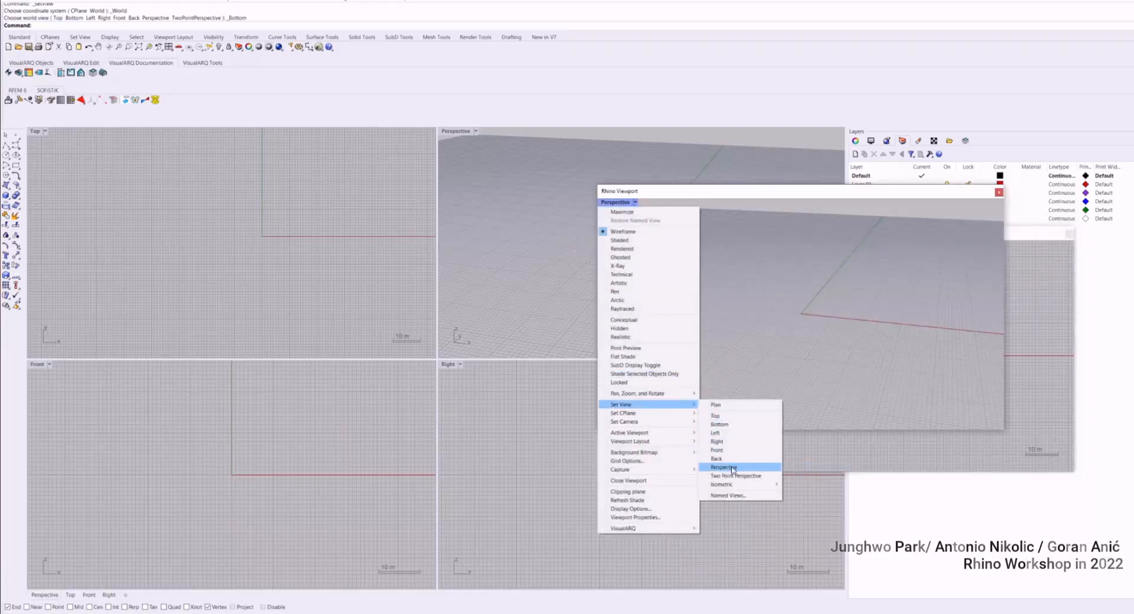
pyautogui.click(734, 435)
pyautogui.moveTo(702, 197); pyautogui.dragTo(615, 164)
pyautogui.click(911, 159)
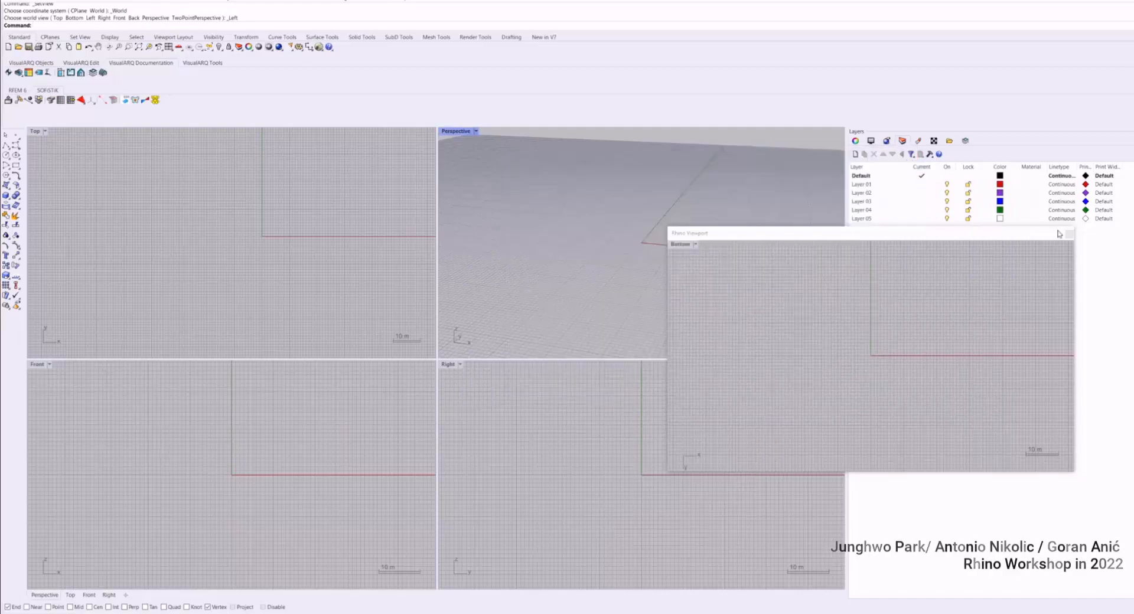
# Close the floating Bottom viewport and make each of the four docked viewports active in turn.
pyautogui.click(1070, 234)
pyautogui.click(287, 211)
pyautogui.click(532, 210)
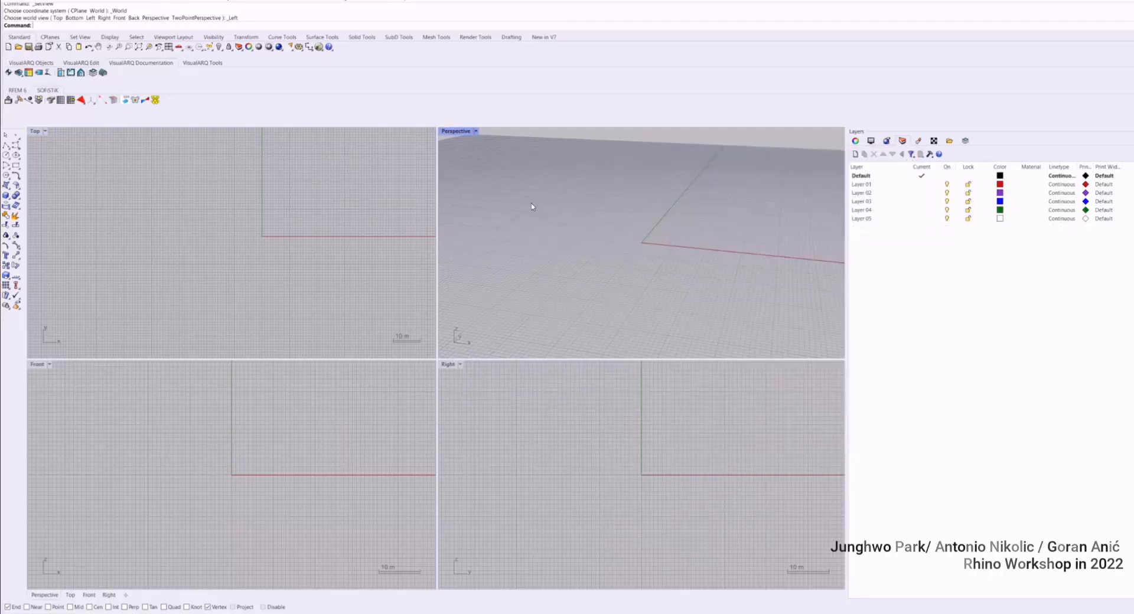
pyautogui.click(520, 381)
pyautogui.click(402, 390)
pyautogui.click(298, 258)
pyautogui.click(578, 338)
pyautogui.click(600, 458)
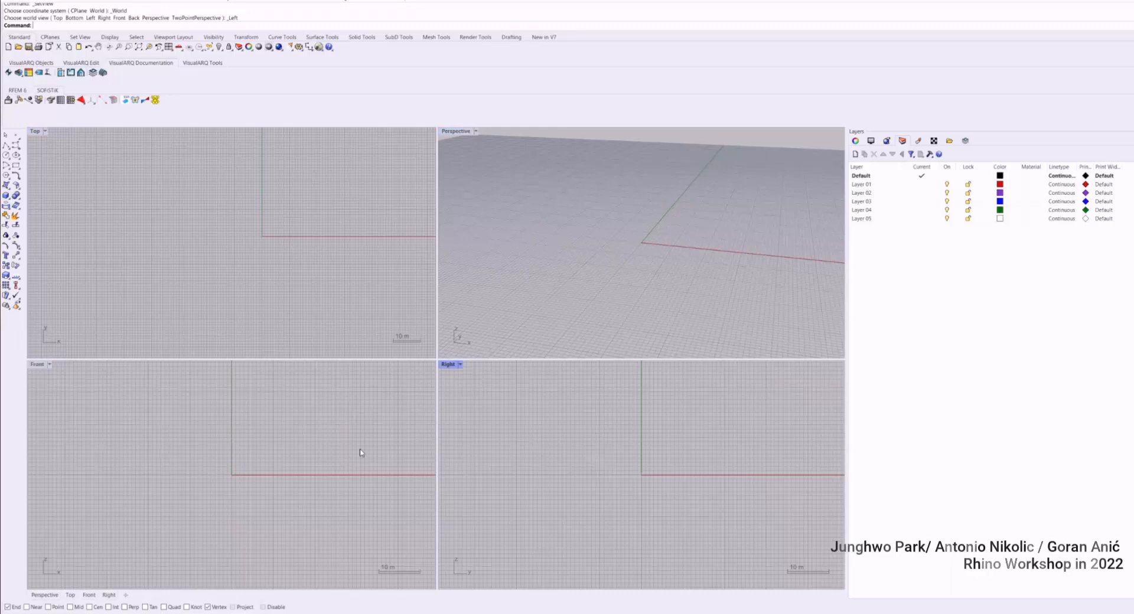
pyautogui.click(361, 455)
pyautogui.click(308, 278)
pyautogui.click(589, 243)
pyautogui.click(600, 427)
pyautogui.click(358, 409)
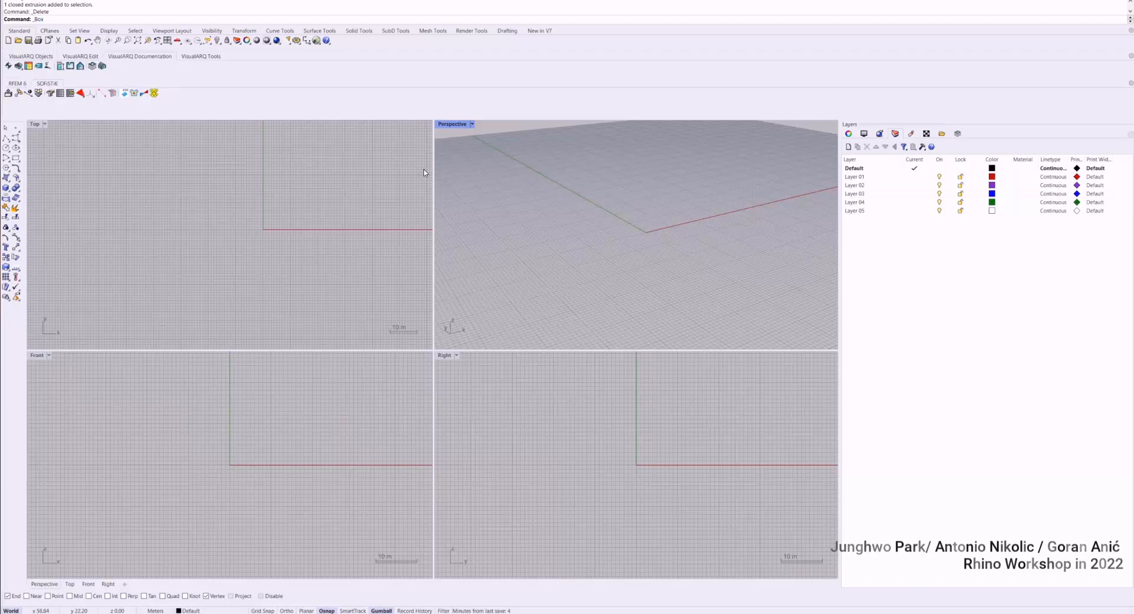
# Create a box with its first base corner at the origin, 5 m long, 5 m wide and 3 m high.
pyautogui.press('Return')
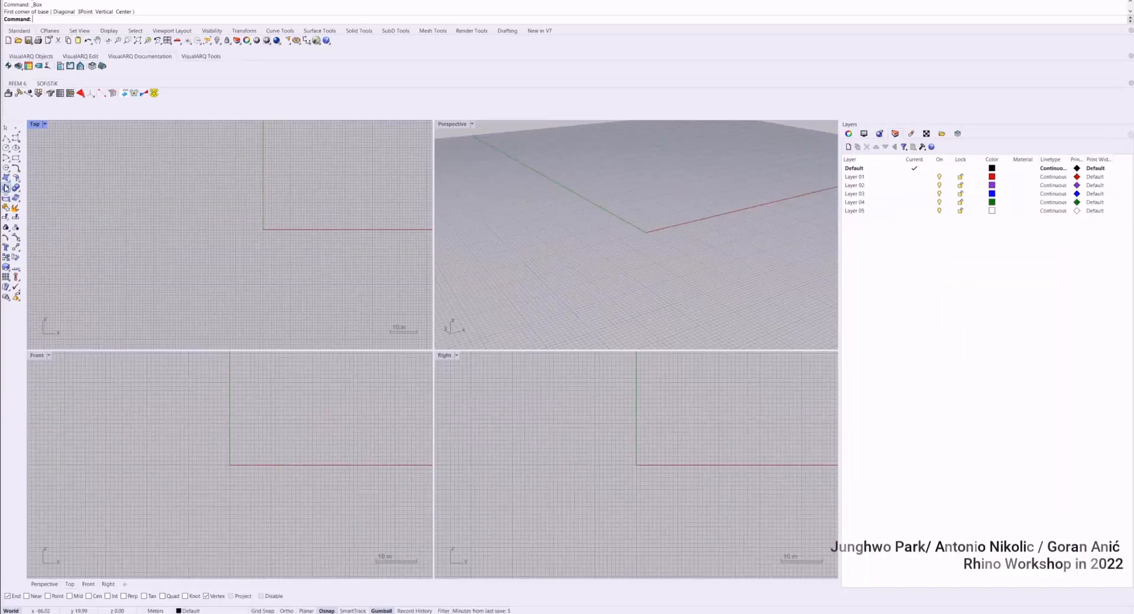
pyautogui.click(12, 189)
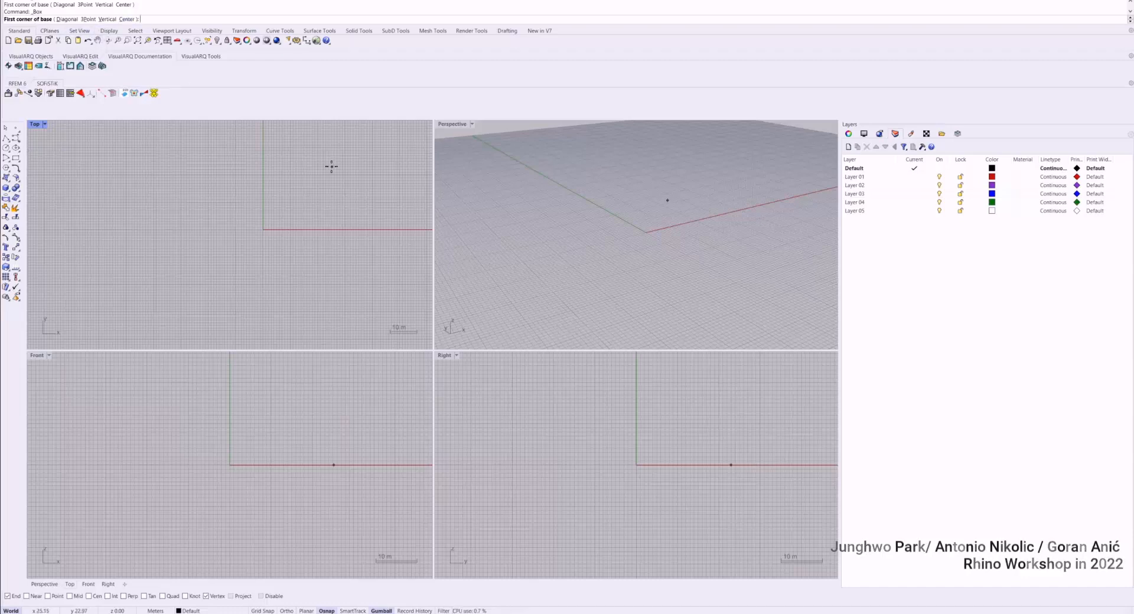
pyautogui.press('Return')
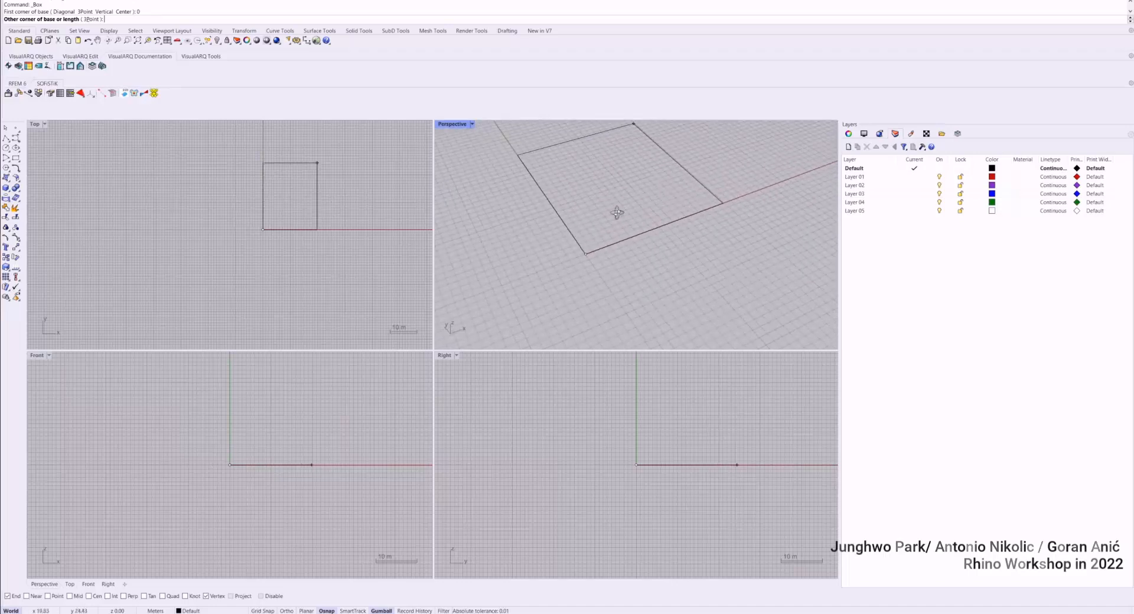
pyautogui.scroll(3, 620, 197)
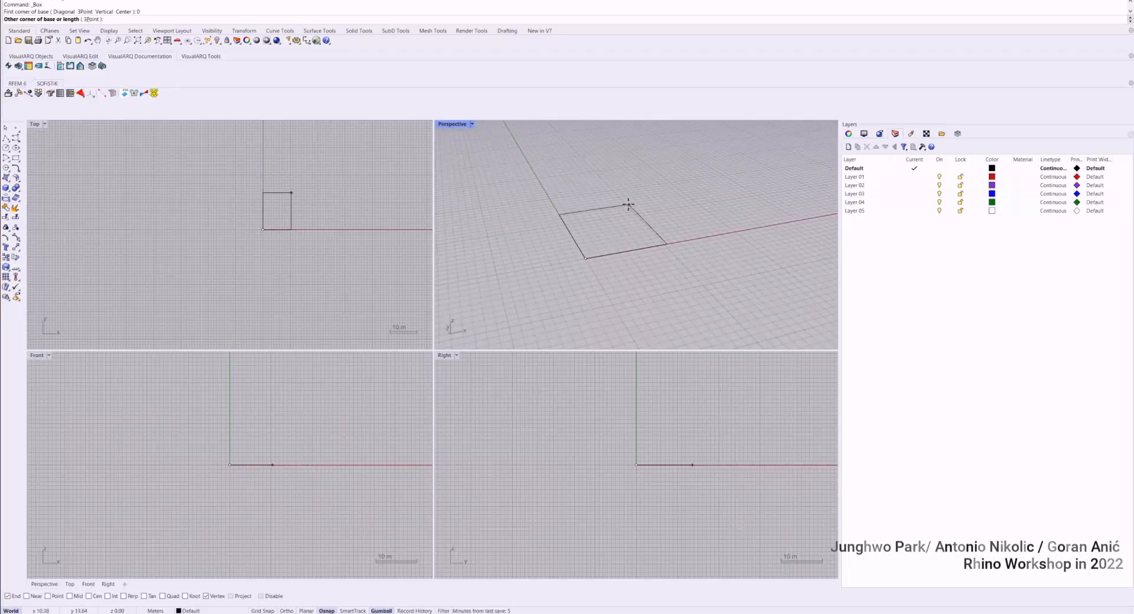
pyautogui.write('5')
pyautogui.press('Return')
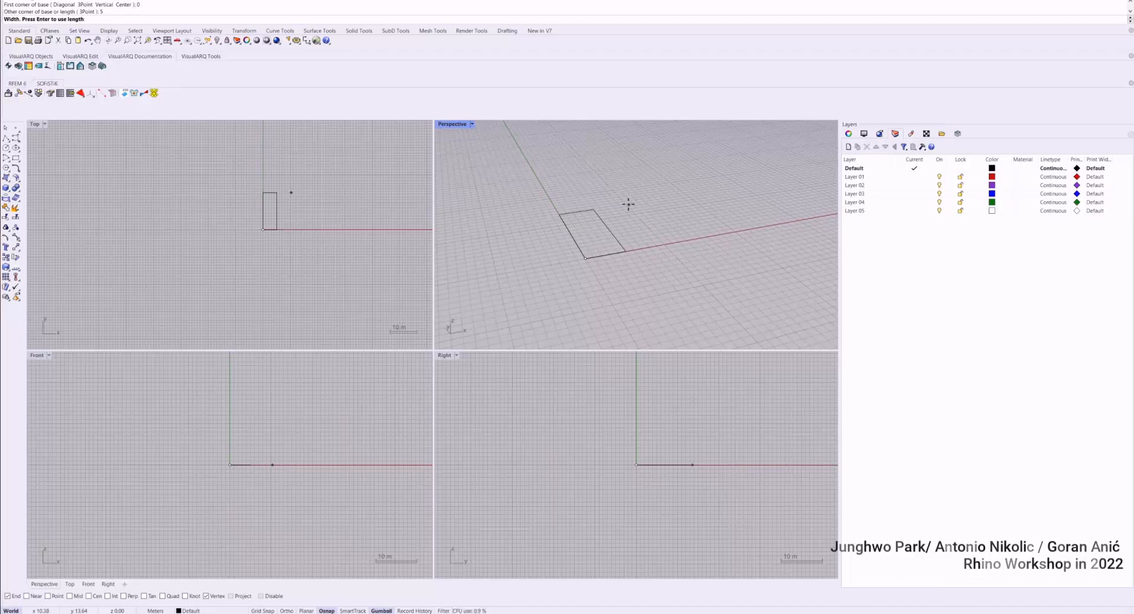
pyautogui.write('5')
pyautogui.press('Return')
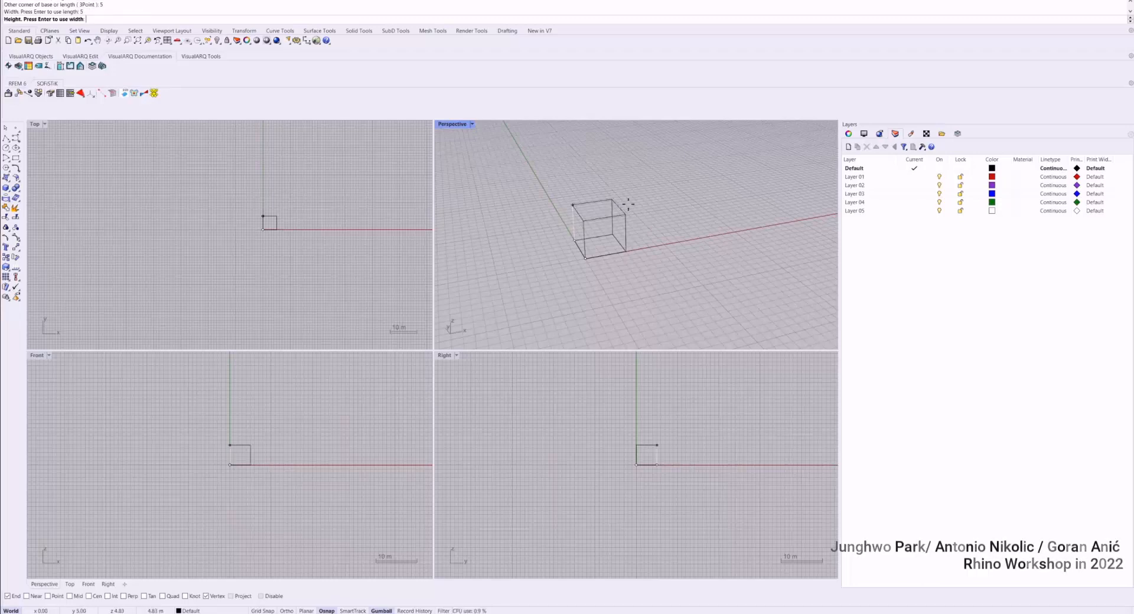
pyautogui.write('3')
pyautogui.press('Return')
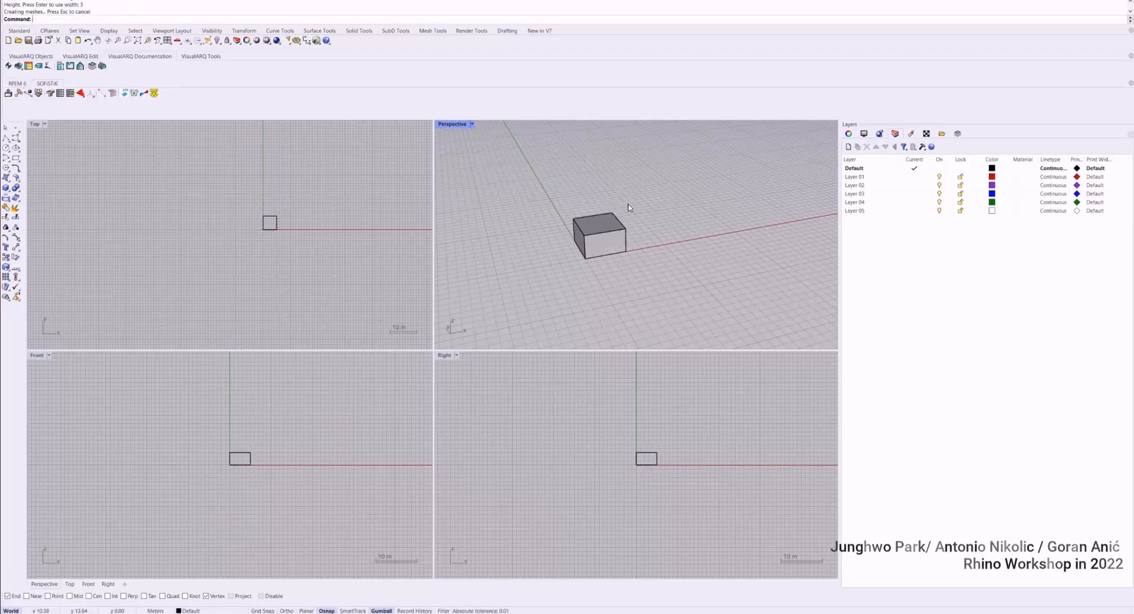
# View the box from several angles in the Perspective viewport, alternating the display between Wireframe and Shaded and ending in Wireframe.
pyautogui.moveTo(620, 212); pyautogui.dragTo(600, 211, button='right')
pyautogui.hotkey('ctrl', 'alt', 'w')
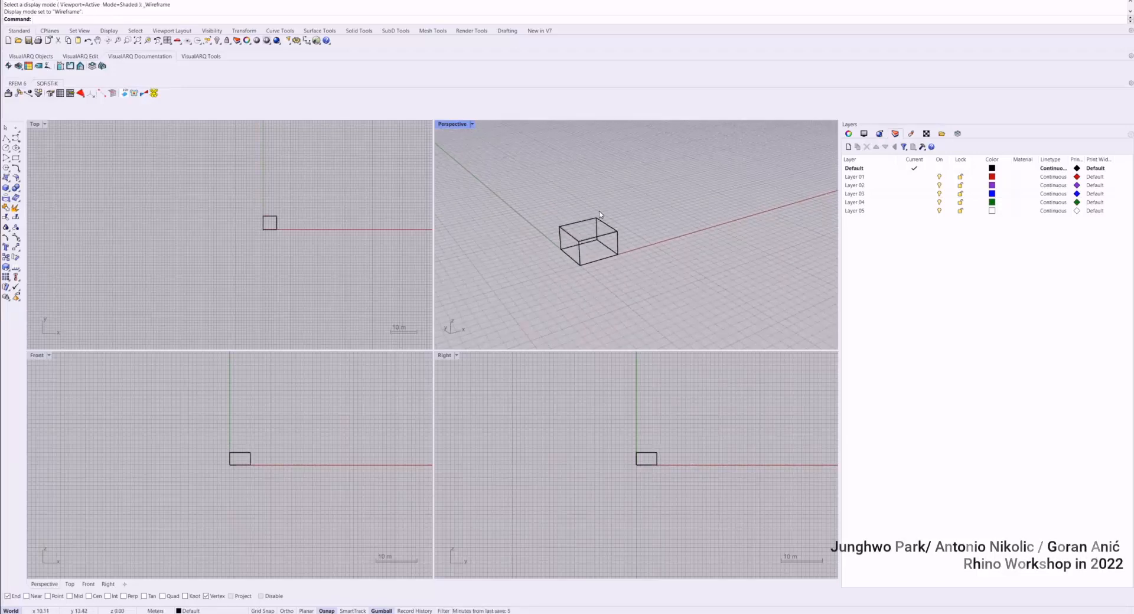
pyautogui.scroll(5, 599, 211)
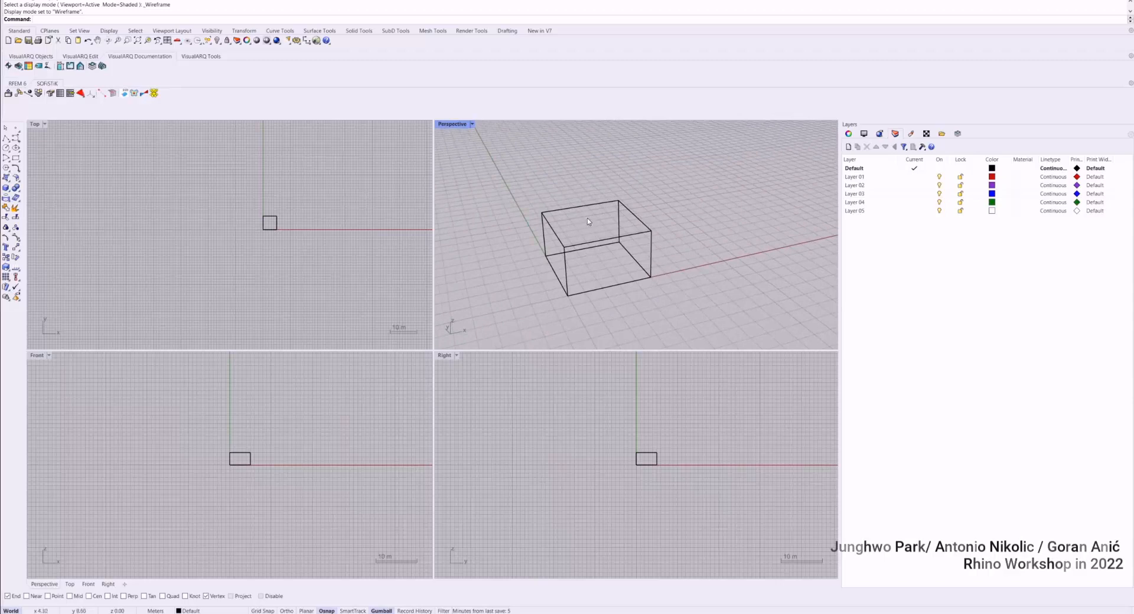
pyautogui.scroll(-2, 670, 199)
pyautogui.moveTo(670, 201); pyautogui.dragTo(664, 200, button='right')
pyautogui.hotkey('ctrl', 'alt', 's')
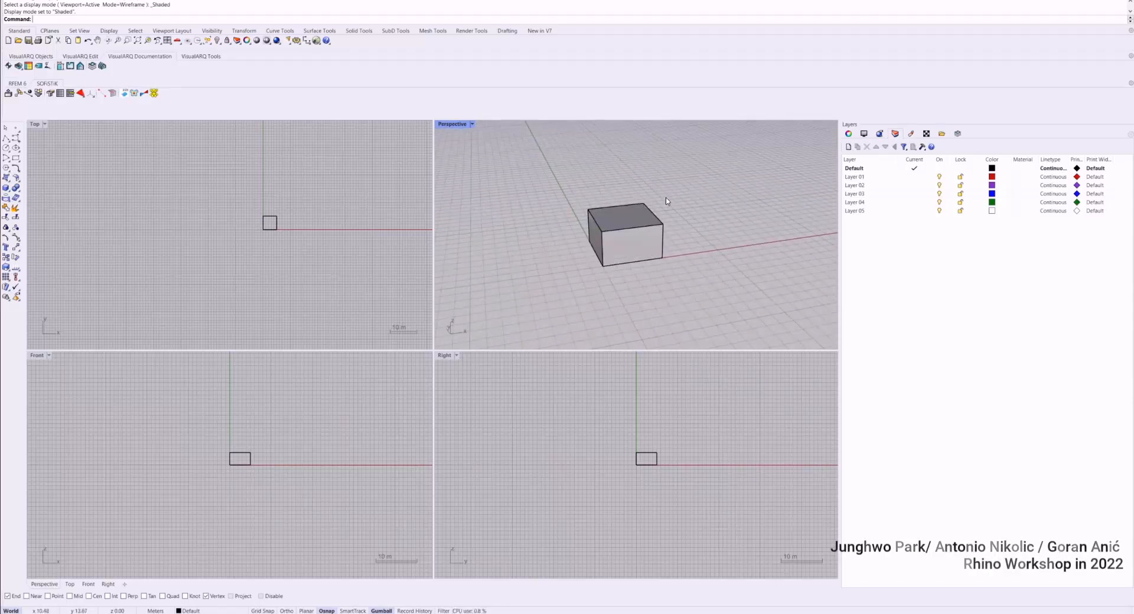
pyautogui.hotkey('ctrl', 'alt', 'w')
# Show the Perspective viewport in Shaded, Rendered and Ghosted display mode one after another.
pyautogui.click(472, 125)
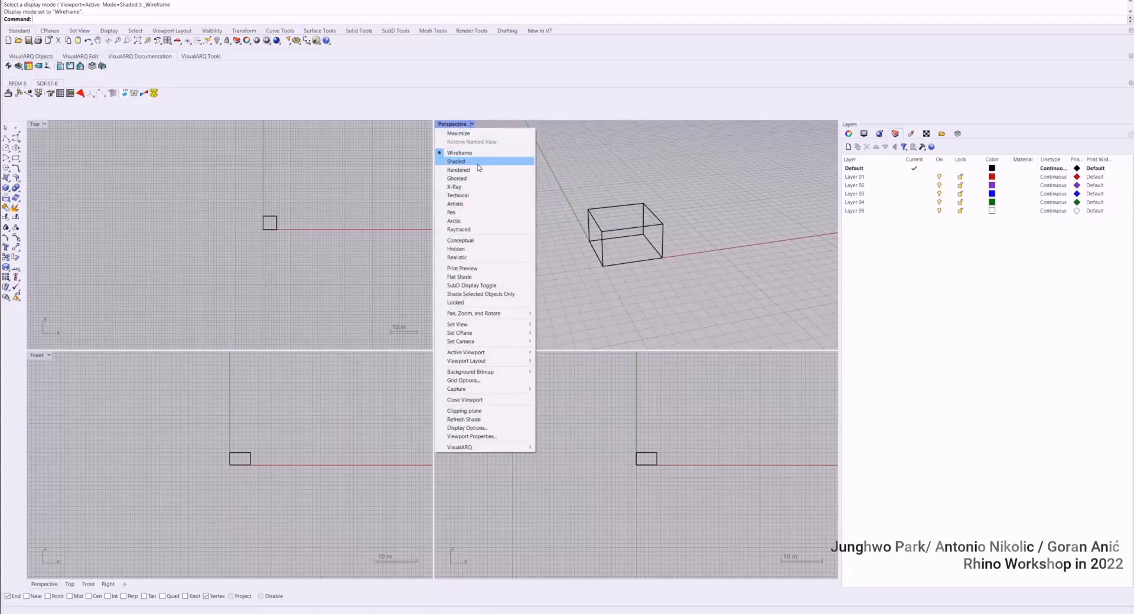
pyautogui.click(477, 166)
pyautogui.click(474, 126)
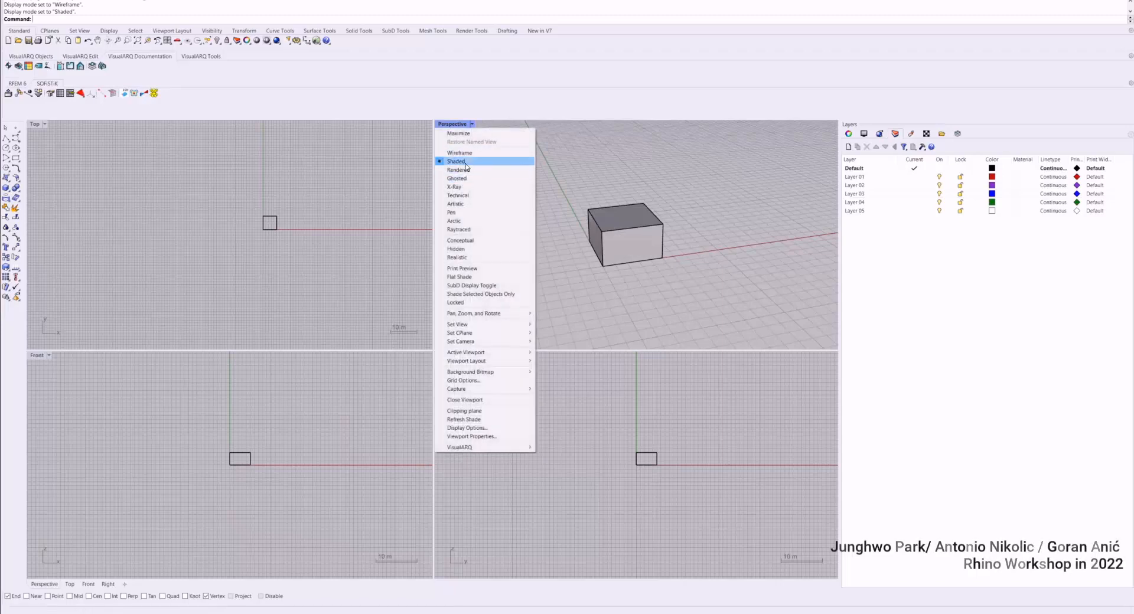
pyautogui.click(466, 169)
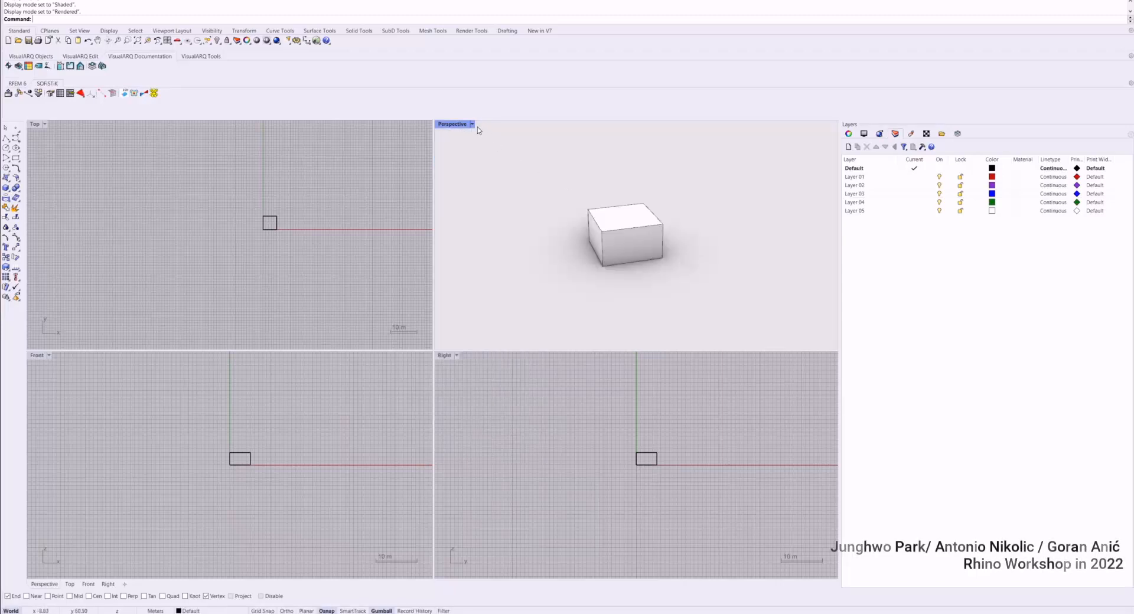
pyautogui.click(473, 124)
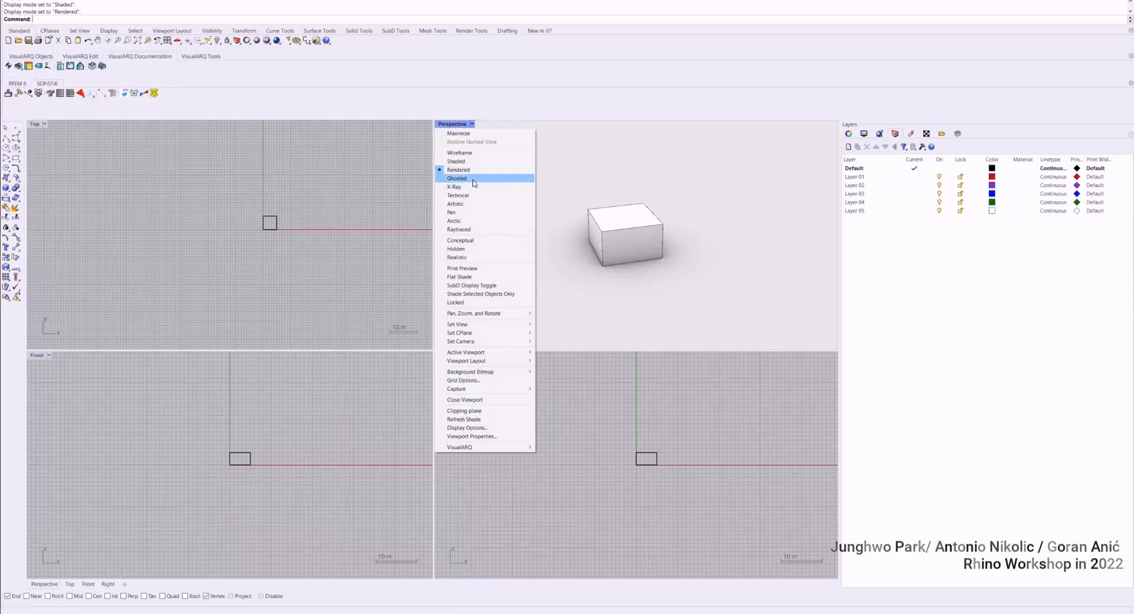
pyautogui.click(470, 179)
pyautogui.moveTo(557, 208); pyautogui.dragTo(632, 208, button='right')
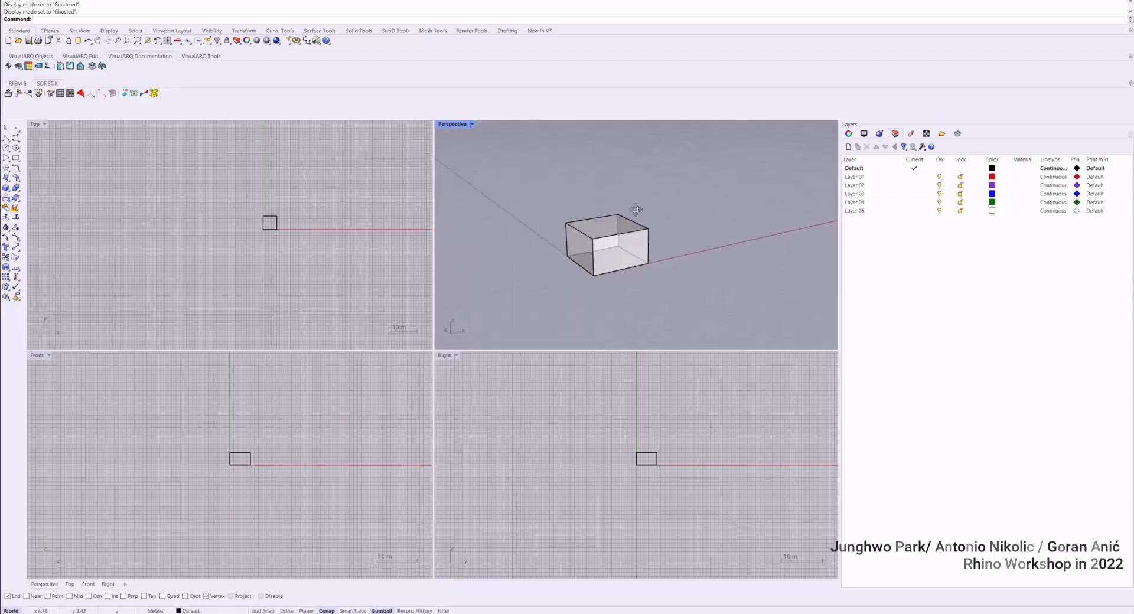
# Switch the Perspective viewport to Wireframe and back to Shaded display.
pyautogui.click(472, 124)
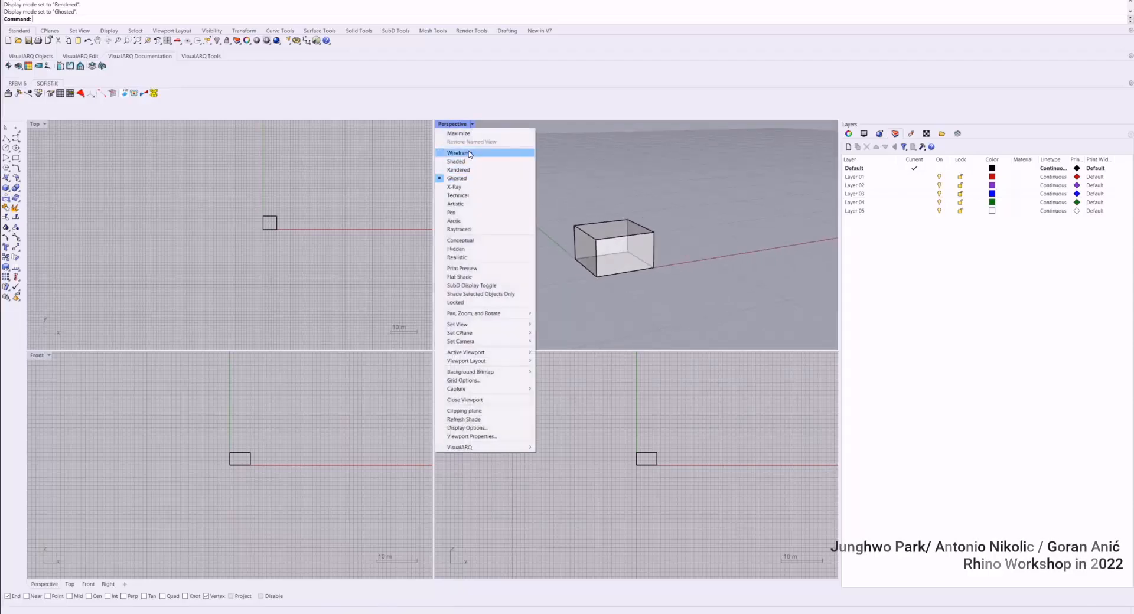
pyautogui.click(469, 153)
pyautogui.moveTo(583, 232); pyautogui.dragTo(568, 223, button='right')
pyautogui.hotkey('ctrl', 'alt', 's')
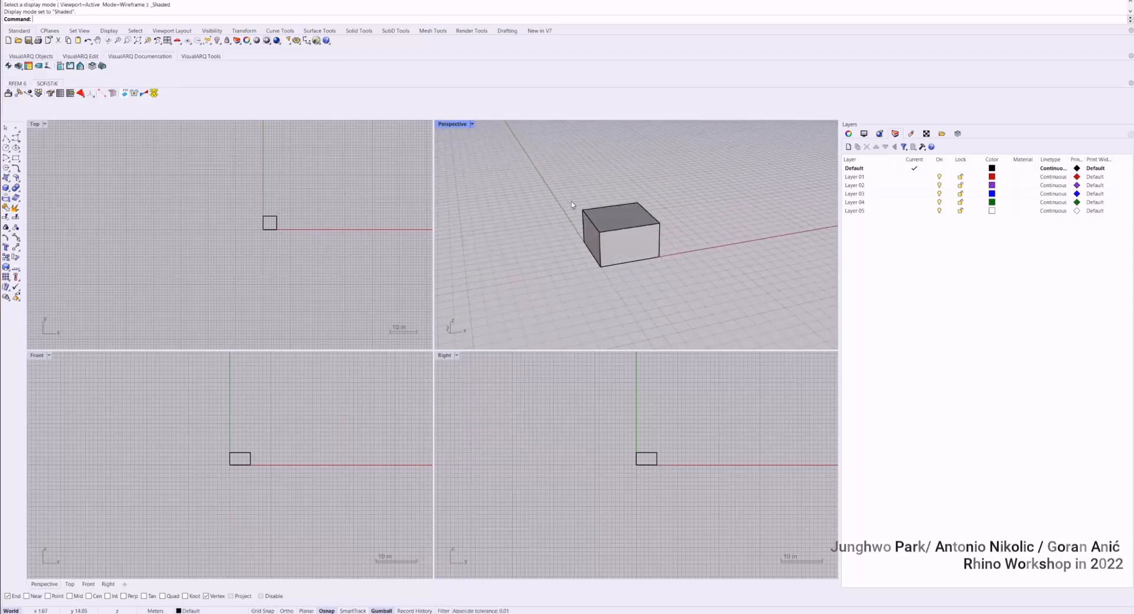
# Select and deselect the box twice in the shaded Perspective viewport.
pyautogui.click(609, 221)
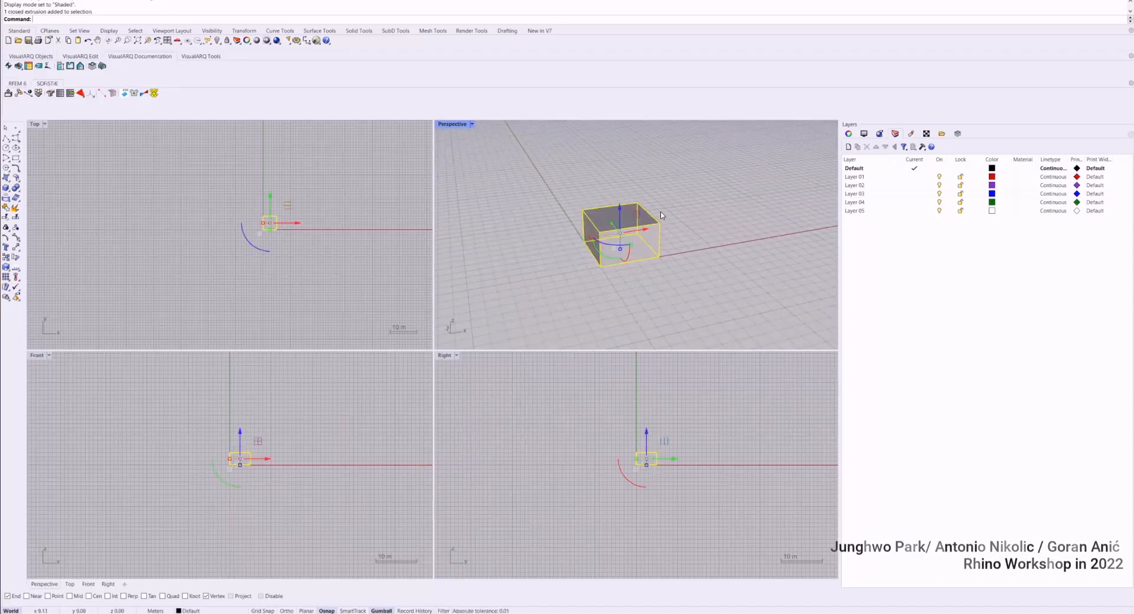
pyautogui.moveTo(685, 199); pyautogui.dragTo(659, 220, button='right')
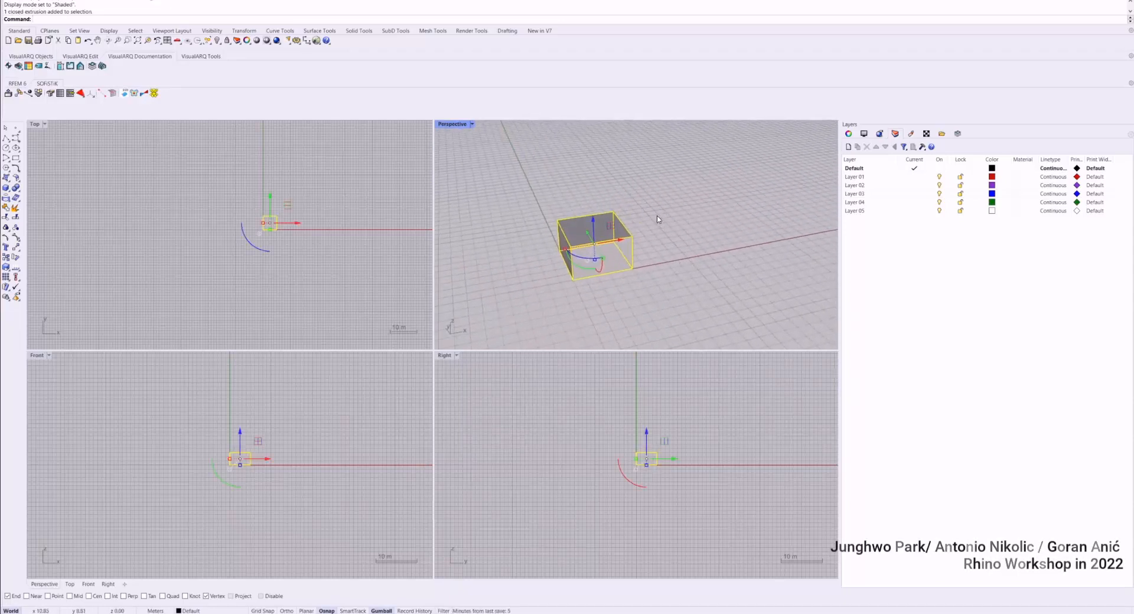
pyautogui.click(647, 243)
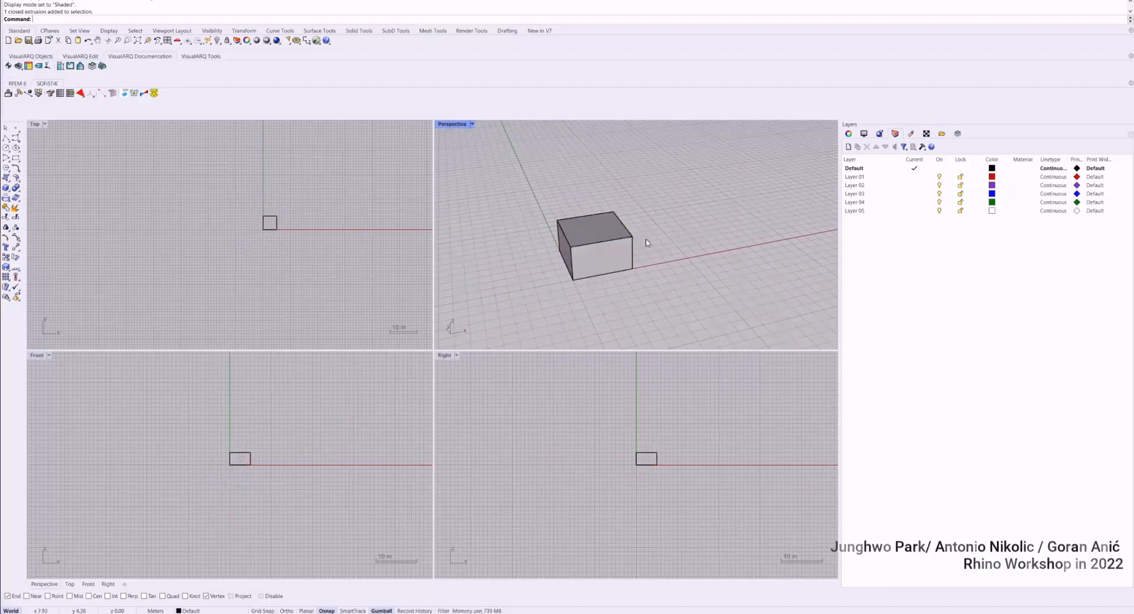
pyautogui.click(610, 237)
pyautogui.click(500, 175)
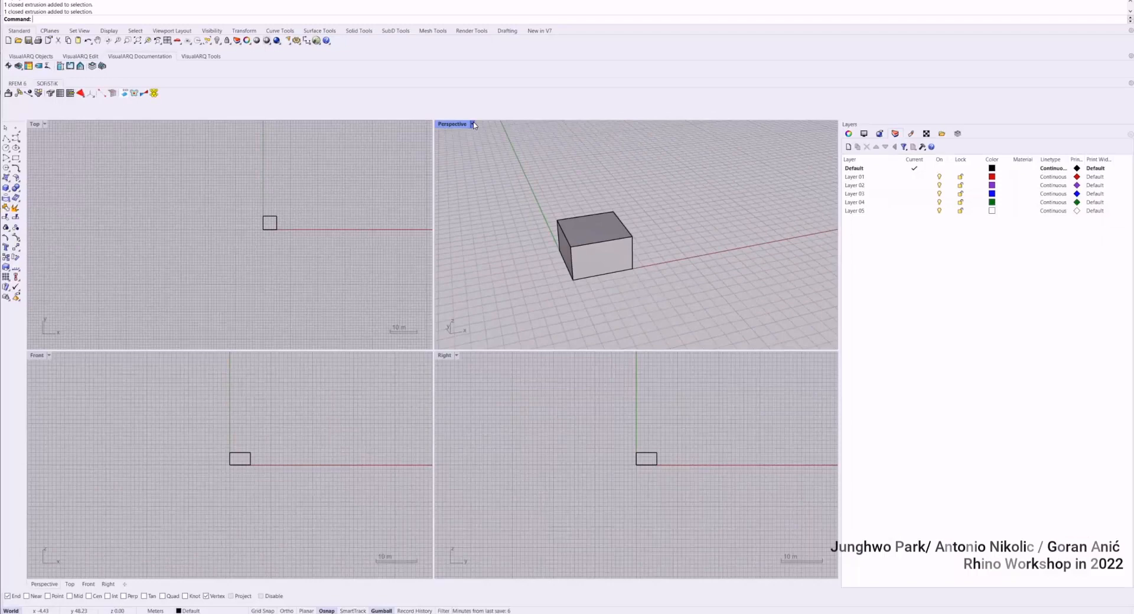
# Preview the Perspective viewport in Rendered mode and set its display to Ghosted.
pyautogui.click(473, 124)
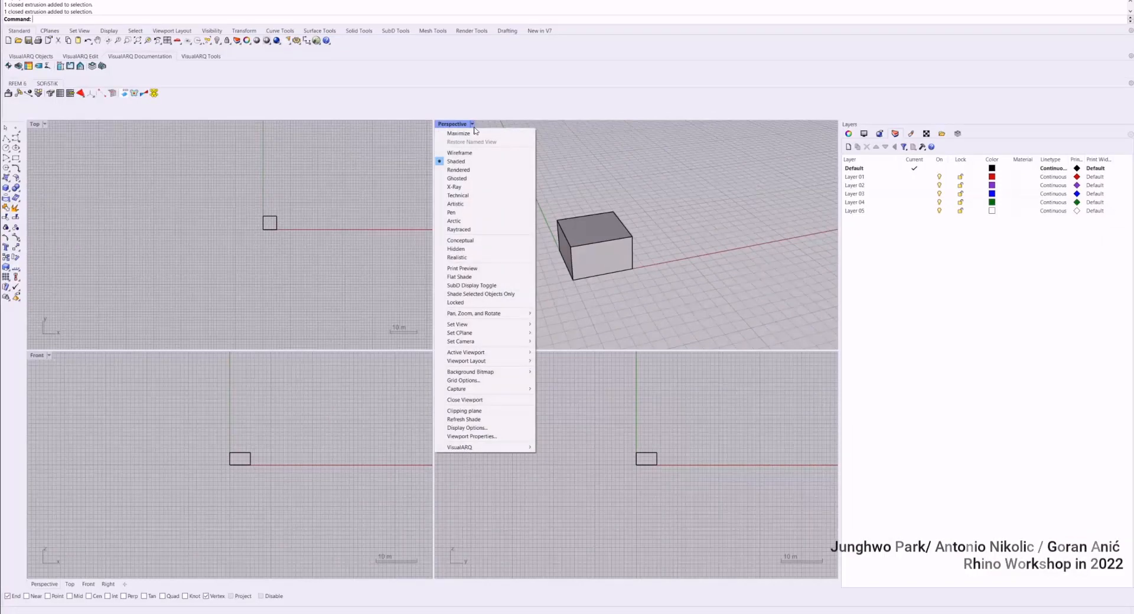
pyautogui.click(486, 169)
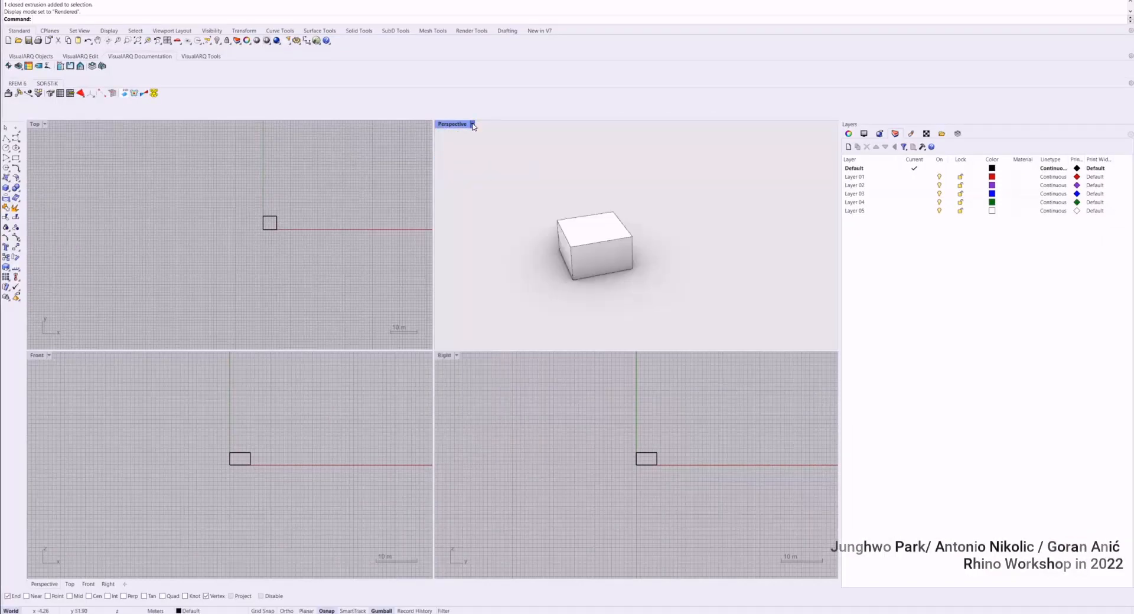
pyautogui.click(472, 124)
pyautogui.click(483, 178)
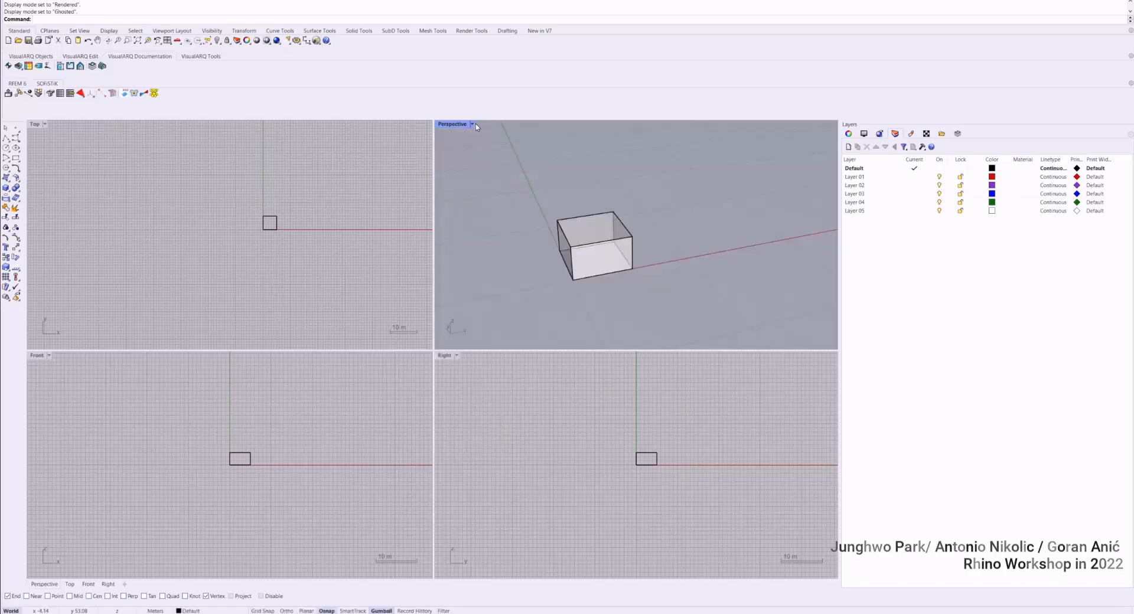
# Maximize the Perspective viewport and restore the four-view layout.
pyautogui.click(473, 124)
pyautogui.click(482, 135)
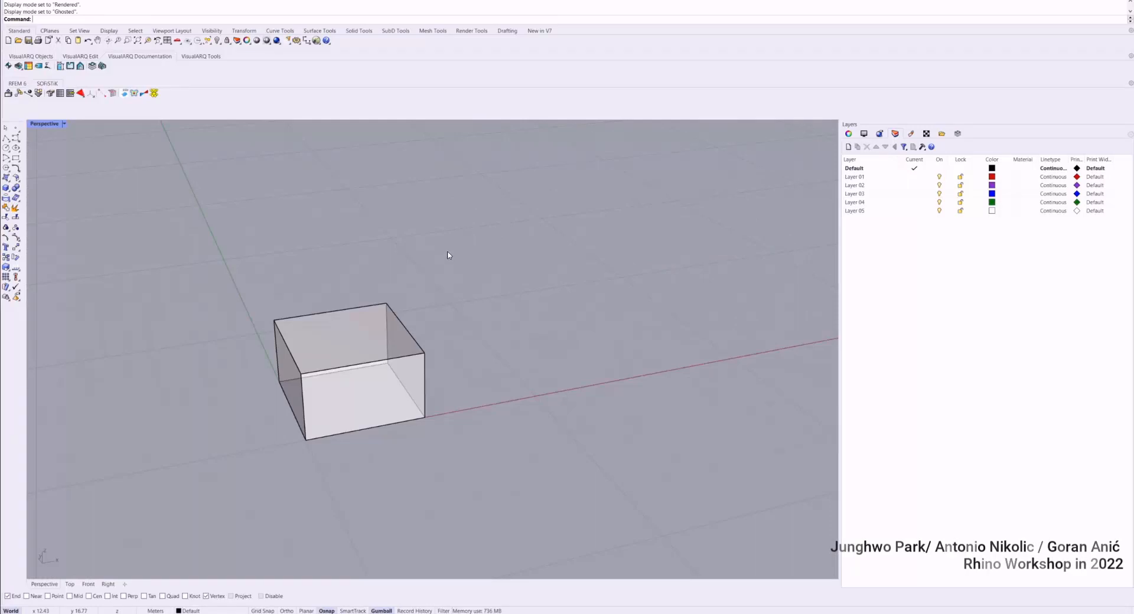
pyautogui.doubleClick(47, 124)
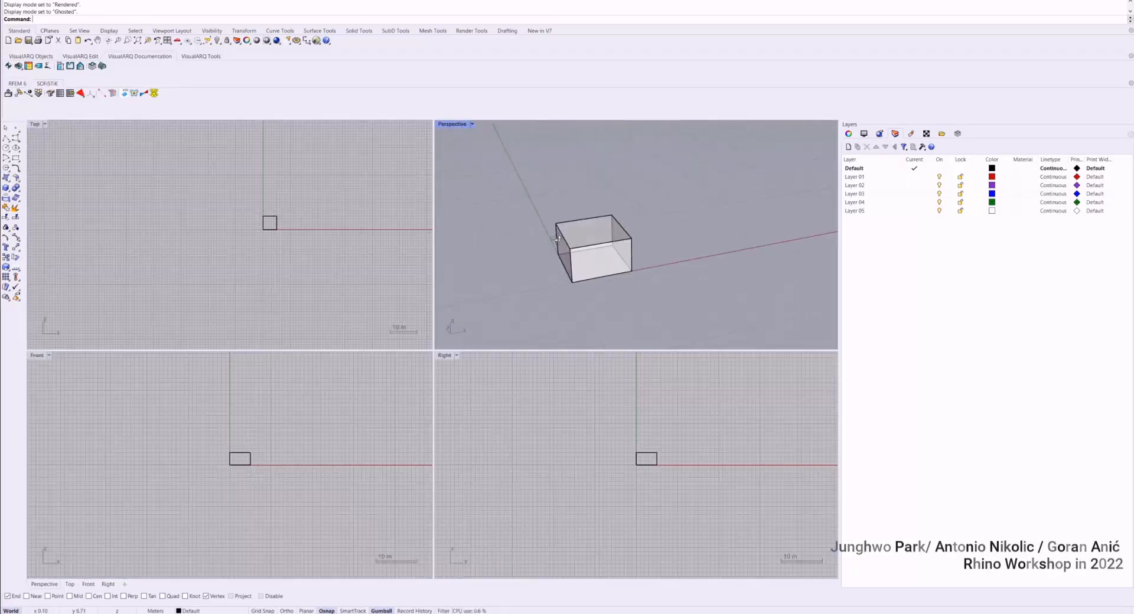
# Make two copies of the box in a row along the X axis using the Gumball.
pyautogui.click(576, 251)
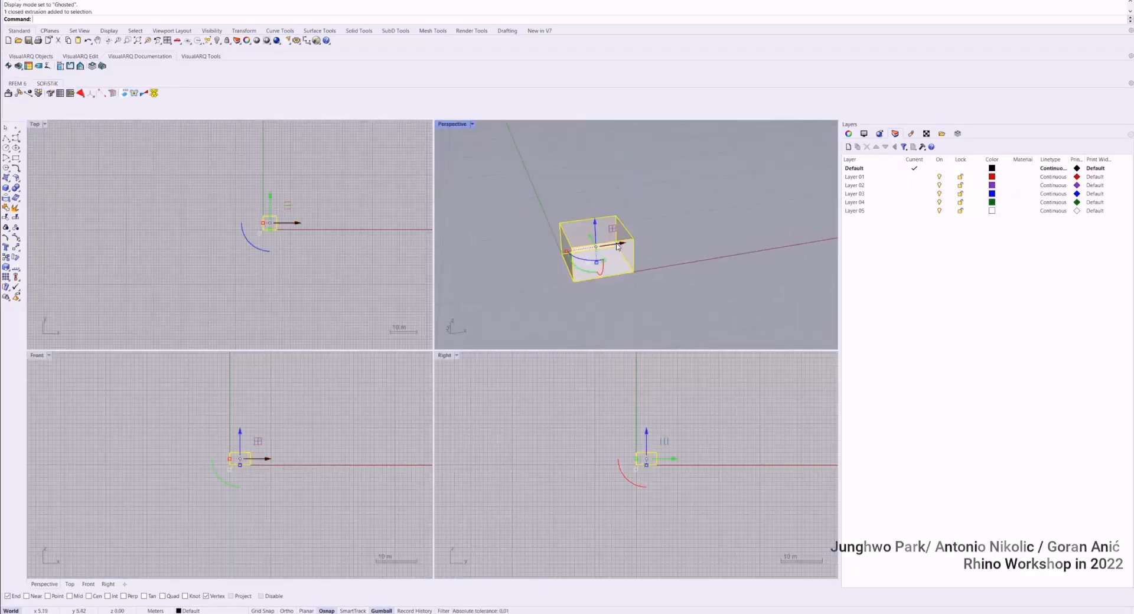
pyautogui.moveTo(617, 246); pyautogui.dragTo(756, 227)
pyautogui.press('alt')
pyautogui.press('alt')
pyautogui.keyDown('shift'); pyautogui.moveTo(719, 291); pyautogui.dragTo(659, 307, button='right'); pyautogui.keyUp('shift')
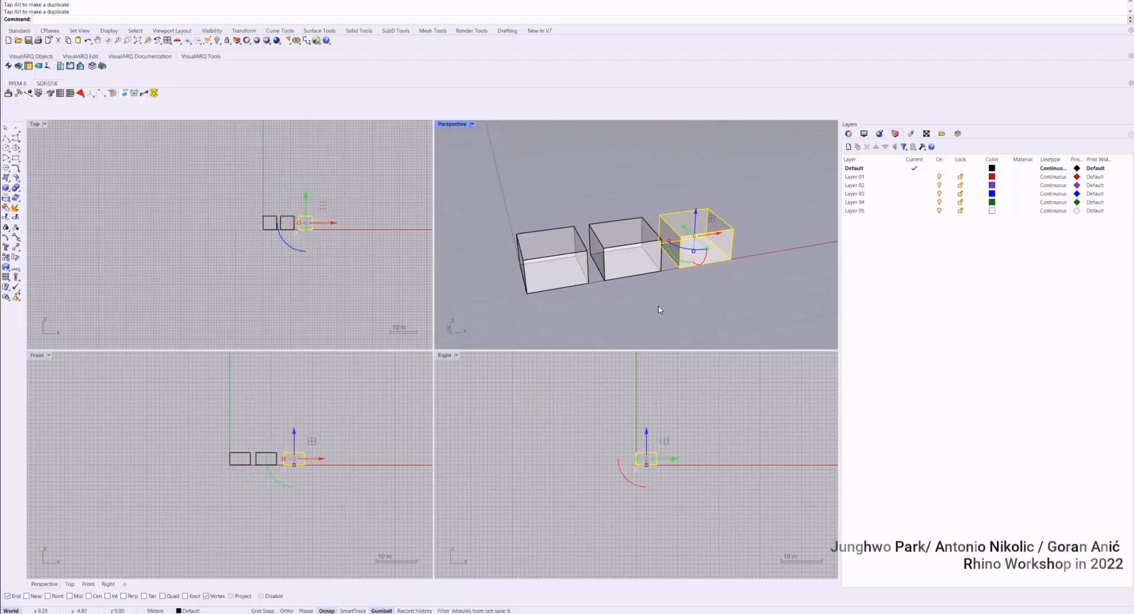
# Select the middle box and after it the copy farthest along the X axis, and switch the Gumball off and back on twice.
pyautogui.click(658, 308)
pyautogui.click(631, 243)
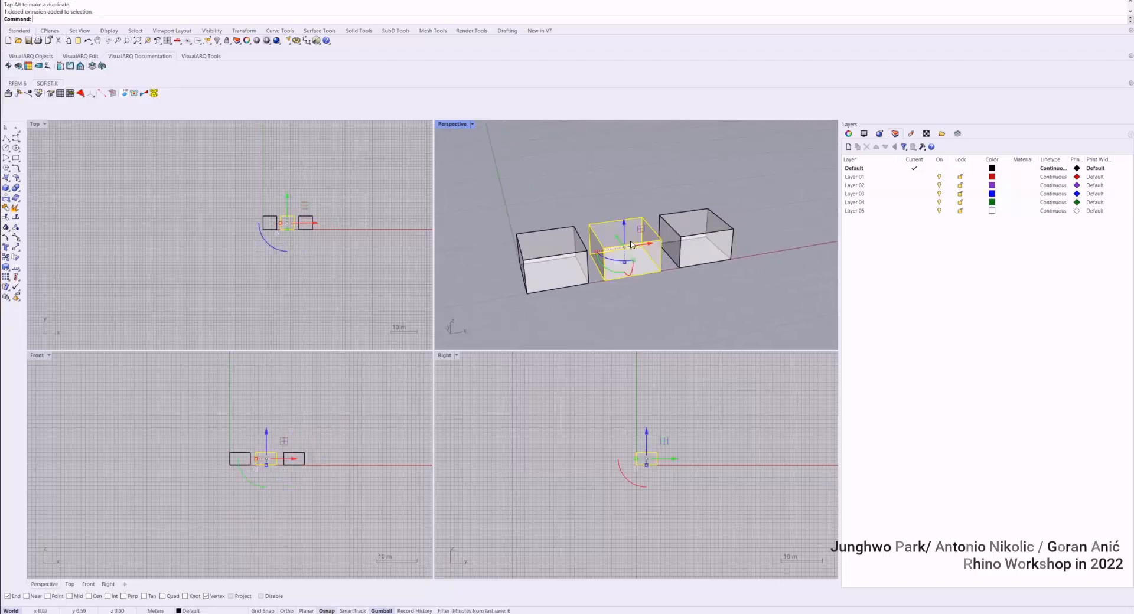
pyautogui.click(690, 238)
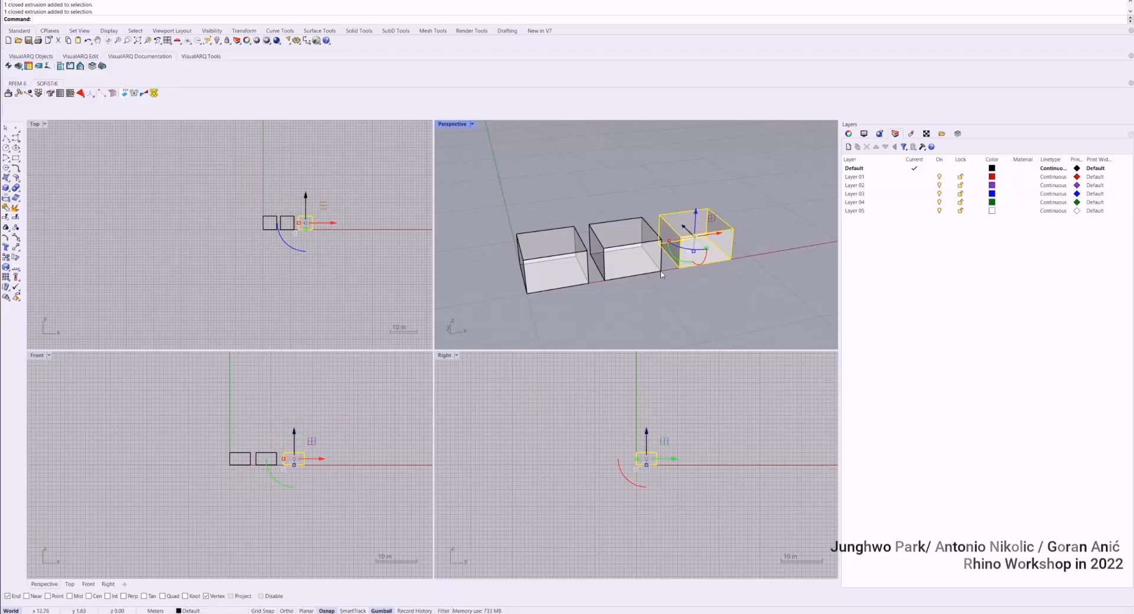
pyautogui.click(381, 611)
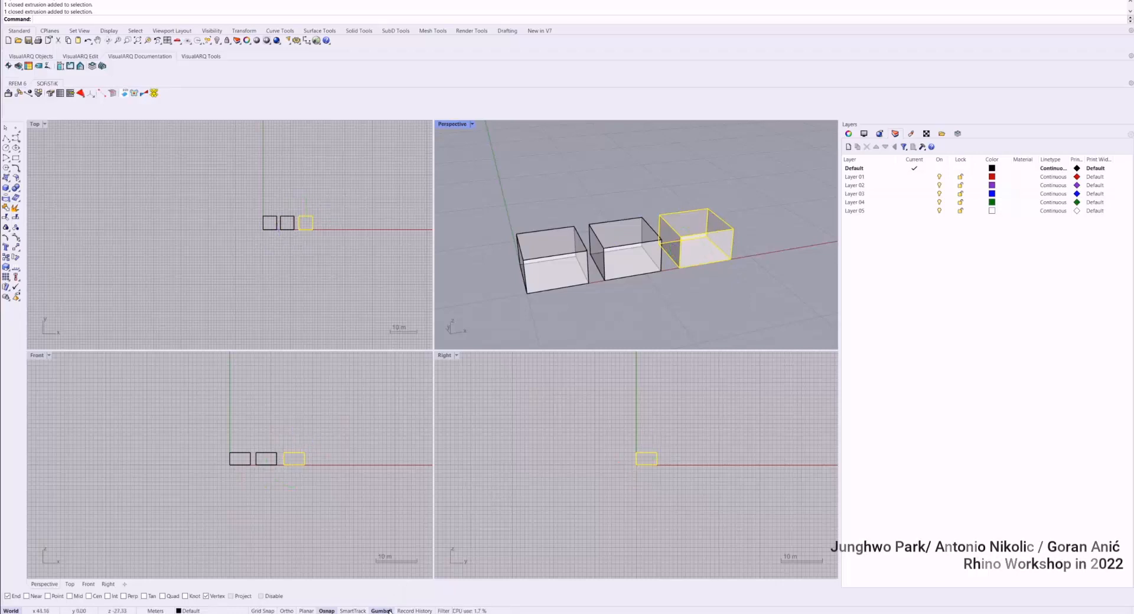
pyautogui.click(381, 611)
pyautogui.click(381, 611)
pyautogui.click(381, 611)
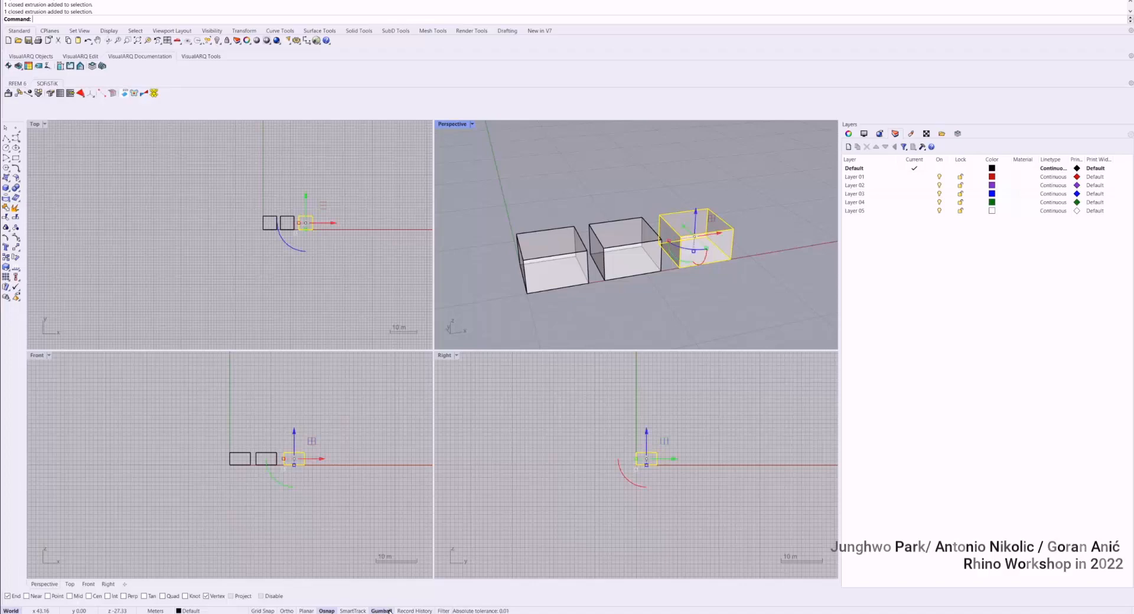
# Toggle the Gumball off and back on, and move the middle box freely back from the row on the ground plane.
pyautogui.click(381, 611)
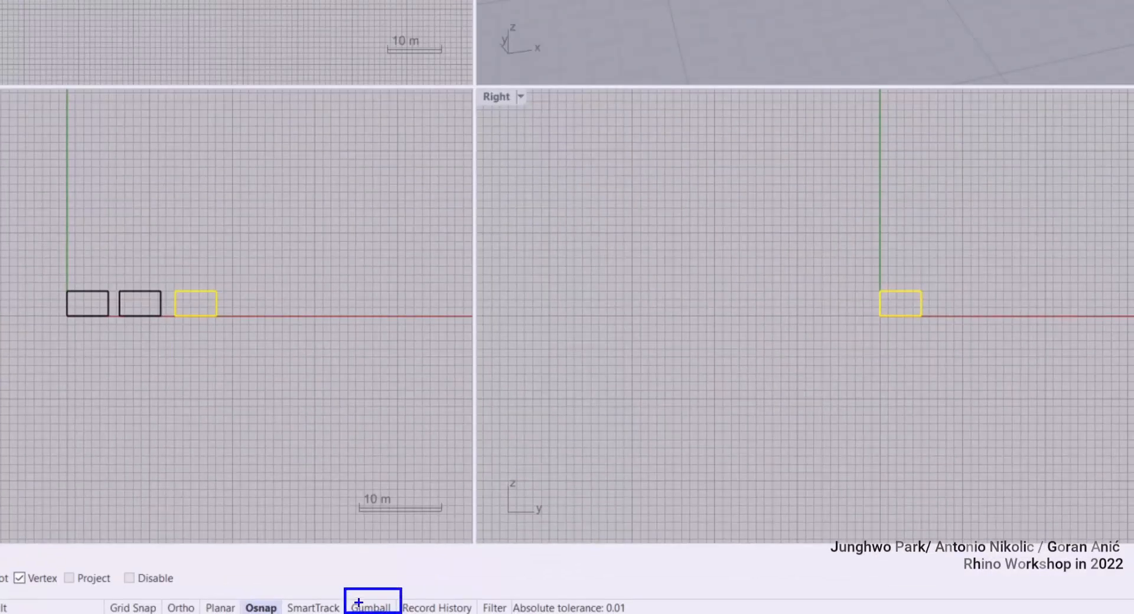
pyautogui.click(371, 606)
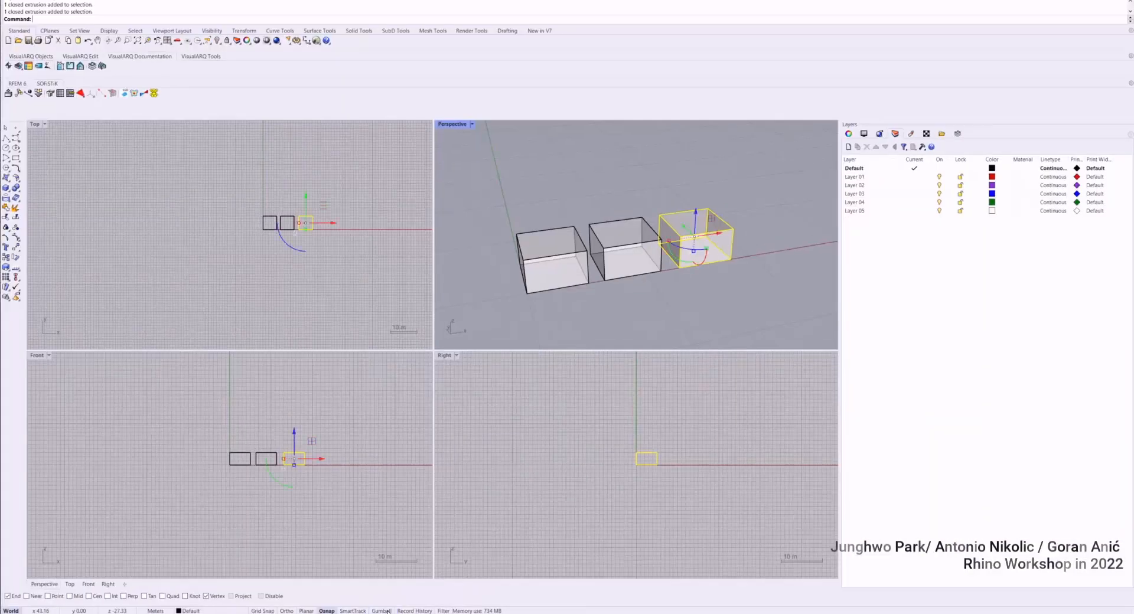
pyautogui.click(631, 248)
pyautogui.moveTo(631, 248); pyautogui.dragTo(635, 194)
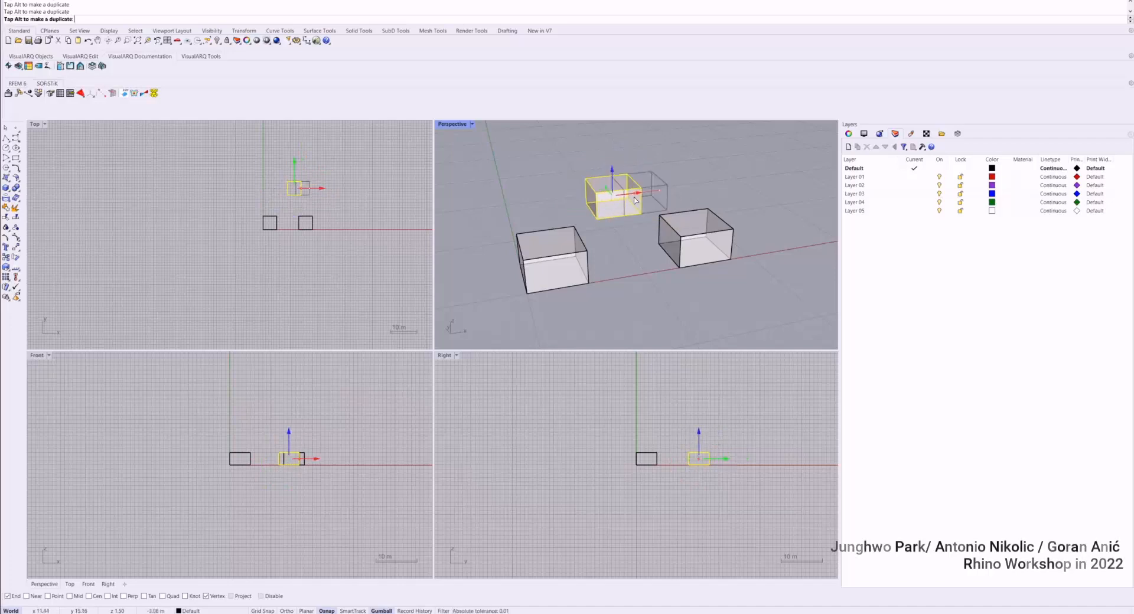
# Use the Copy command on the remaining box farthest along the X axis to place three copies around it, and clear the selection.
pyautogui.click(697, 239)
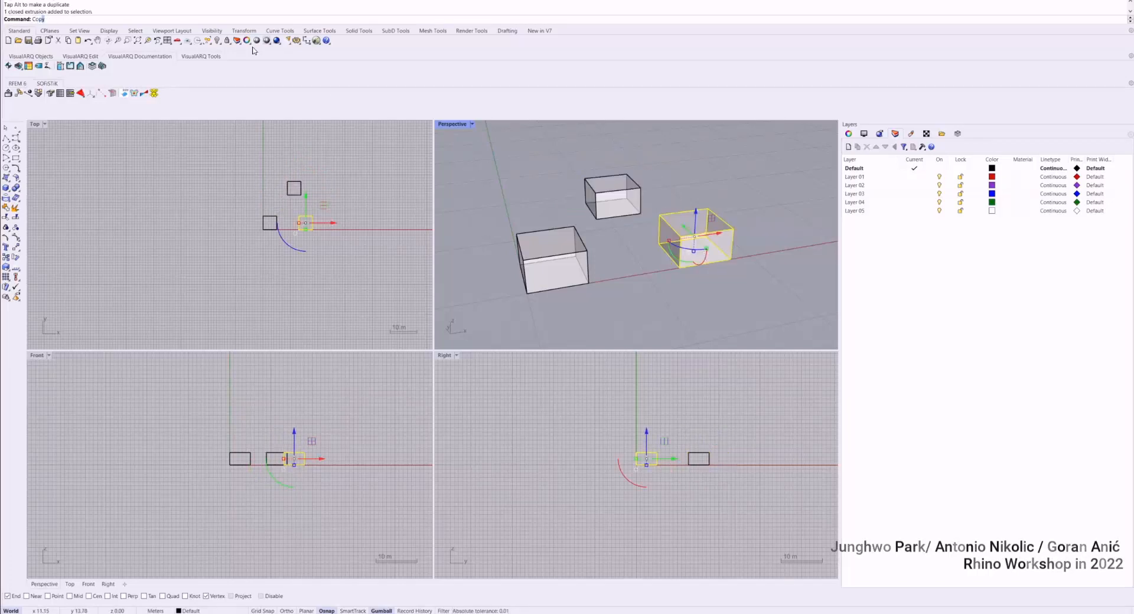
pyautogui.press('Return')
pyautogui.scroll(-2, 638, 248)
pyautogui.click(629, 258)
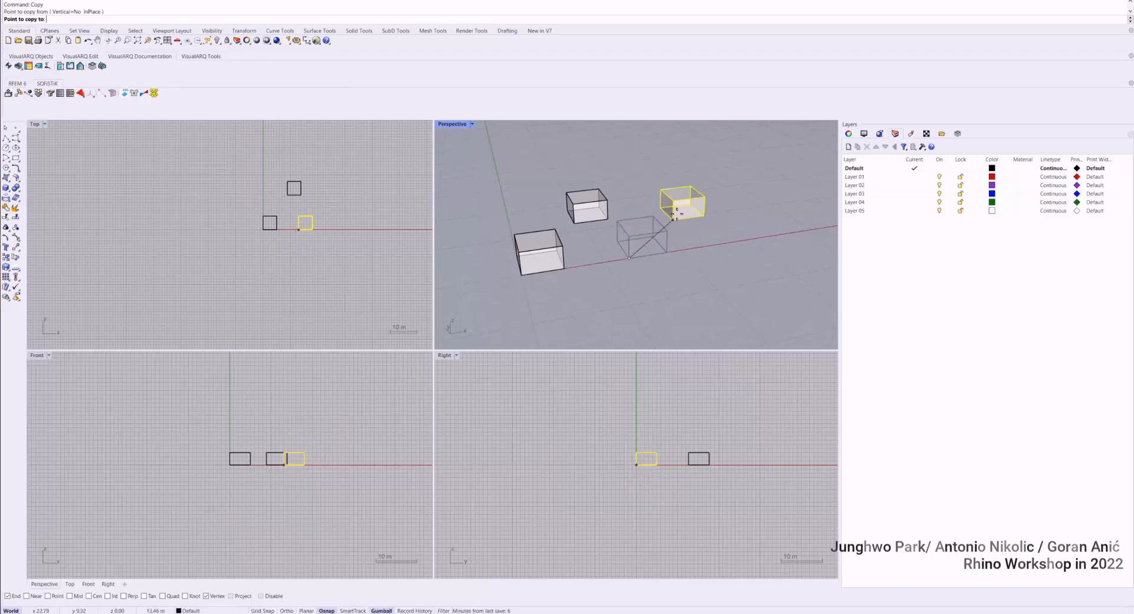
pyautogui.click(678, 211)
pyautogui.click(722, 244)
pyautogui.click(778, 206)
pyautogui.press('Return')
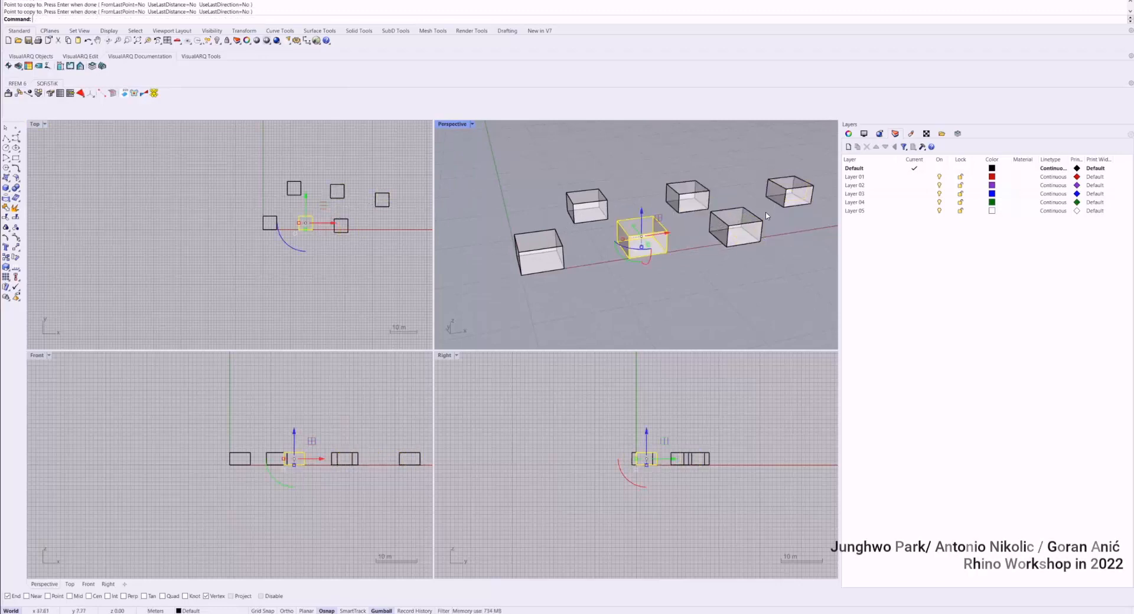
pyautogui.press('Escape')
# Keep the Perspective viewport in Ghosted mode and examine the transparent boxes up close from a low angle.
pyautogui.moveTo(676, 236); pyautogui.dragTo(614, 180, button='right')
pyautogui.click(471, 124)
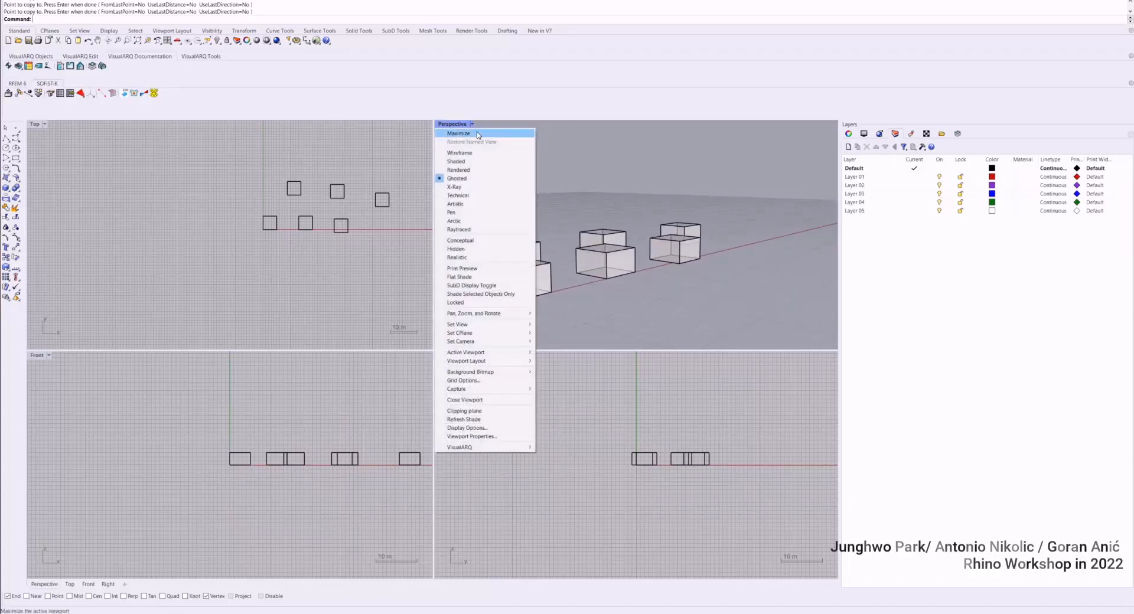
pyautogui.click(469, 180)
pyautogui.moveTo(596, 304); pyautogui.dragTo(586, 279, button='right')
pyautogui.scroll(3, 532, 275)
pyautogui.scroll(2, 534, 275)
pyautogui.moveTo(583, 256); pyautogui.dragTo(583, 275, button='right')
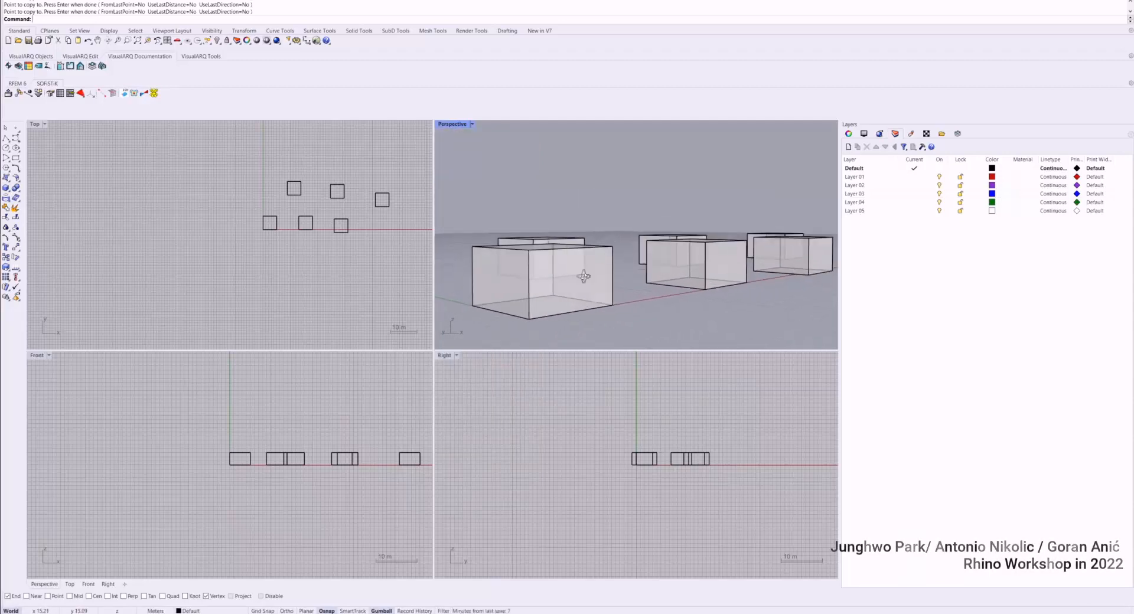
pyautogui.keyDown('shift'); pyautogui.moveTo(777, 262); pyautogui.dragTo(721, 256, button='right'); pyautogui.keyUp('shift')
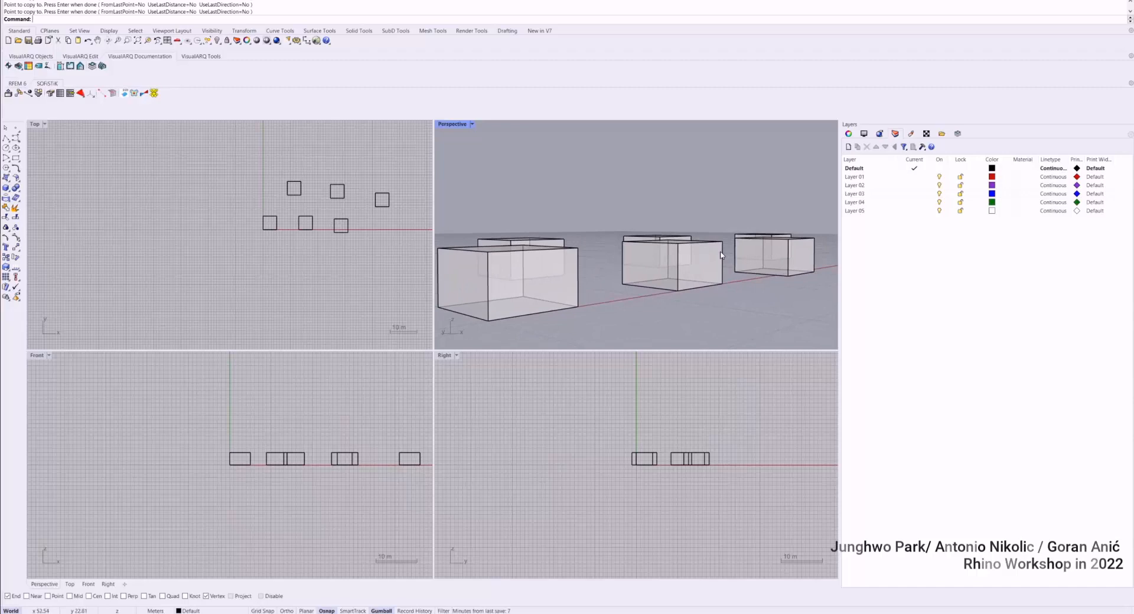
# Maximize the Perspective viewport and switch it to X-Ray mode to inspect the hidden edges of the boxes.
pyautogui.doubleClick(453, 126)
pyautogui.moveTo(413, 201); pyautogui.dragTo(467, 217, button='right')
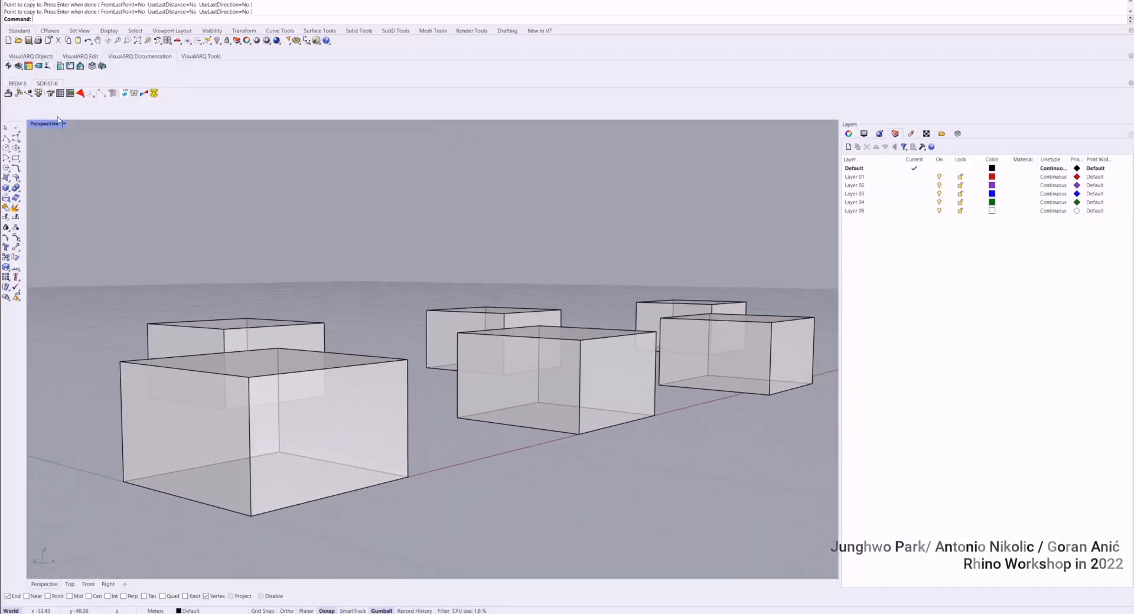
pyautogui.click(62, 124)
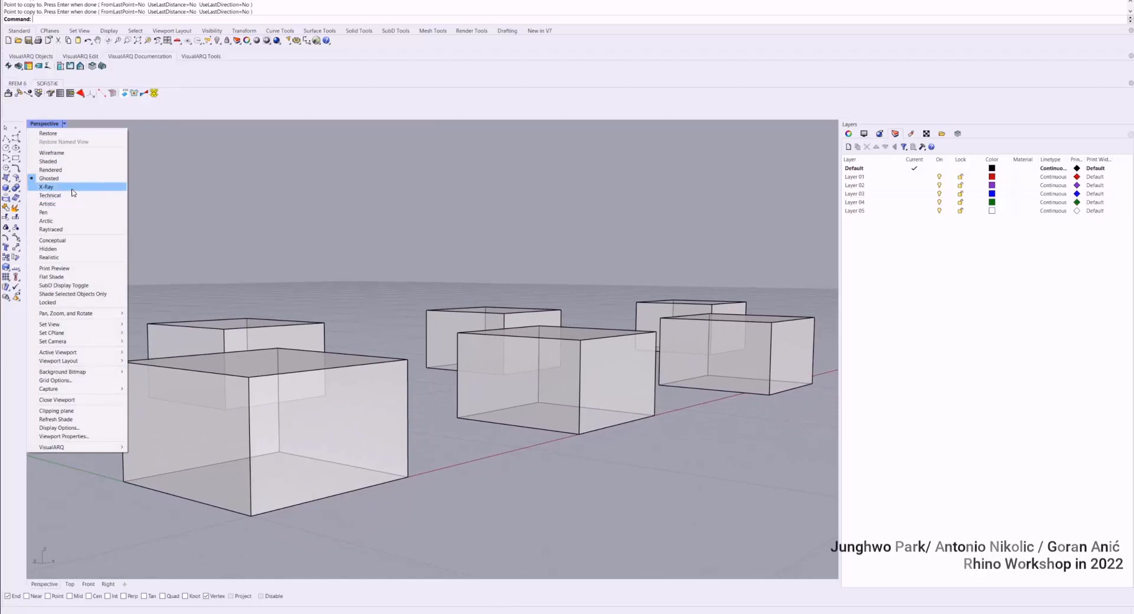
pyautogui.click(47, 187)
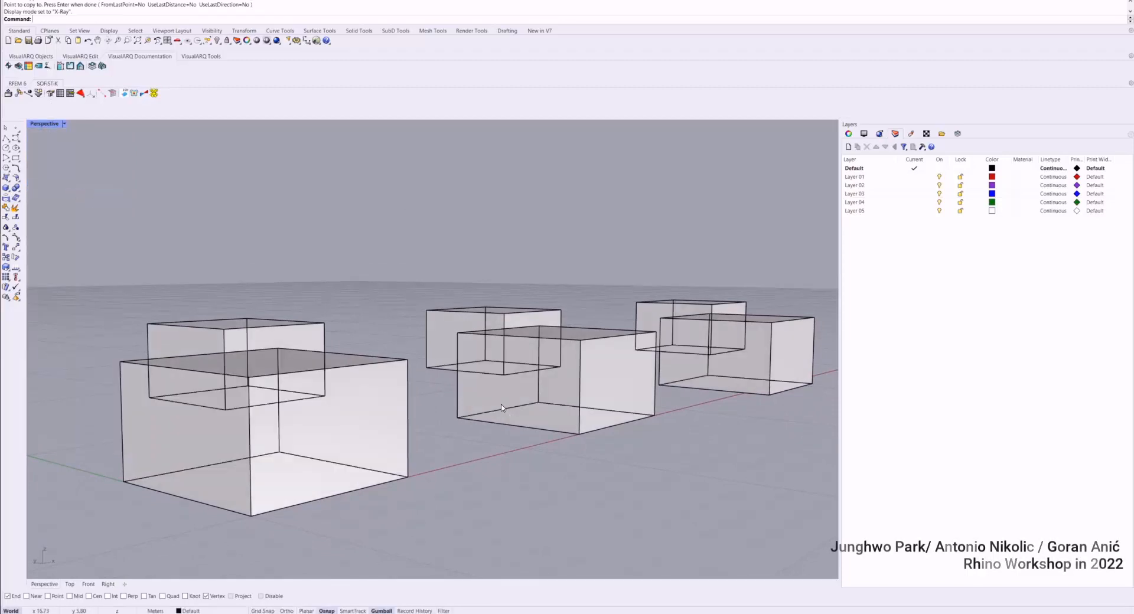
pyautogui.moveTo(501, 407); pyautogui.dragTo(474, 403, button='right')
pyautogui.scroll(3, 518, 380)
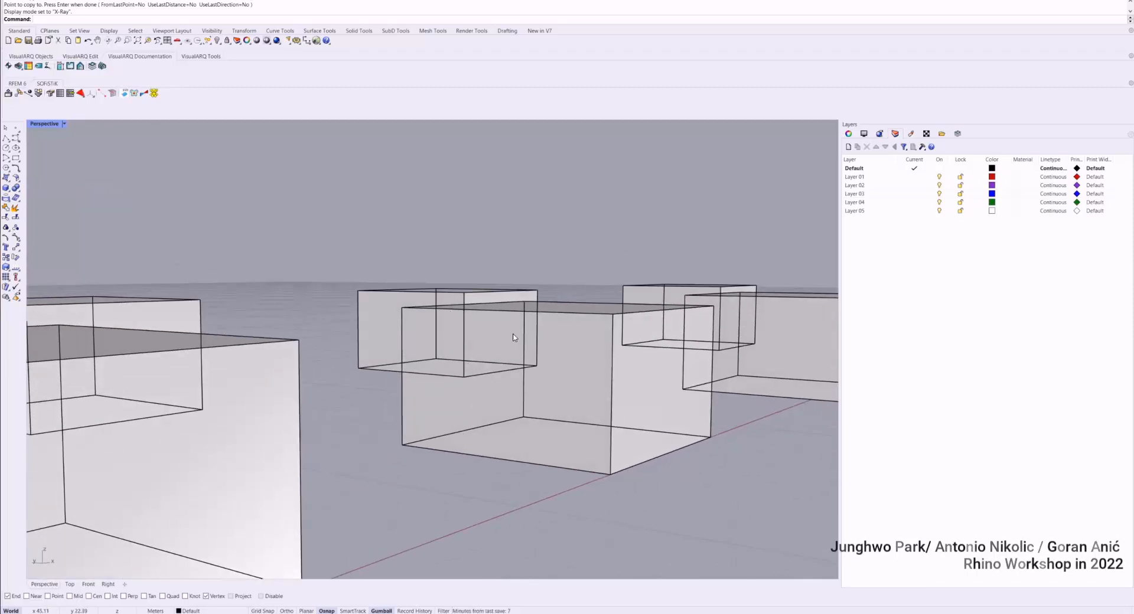
pyautogui.scroll(-3, 513, 338)
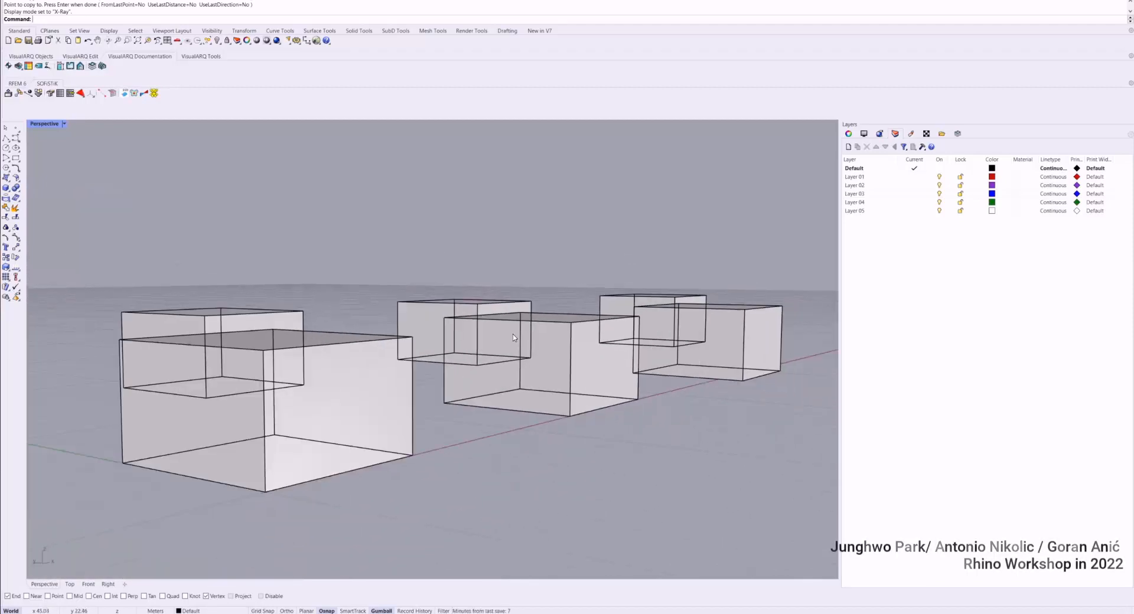
# Set the maximized Perspective viewport's display mode to Shaded.
pyautogui.click(67, 125)
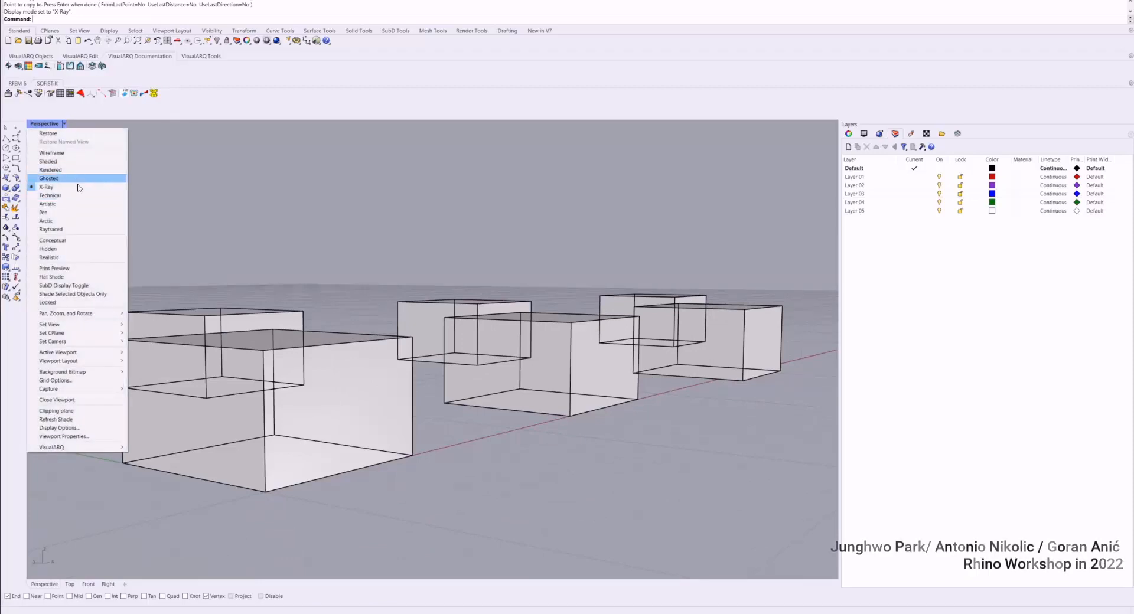
pyautogui.click(313, 203)
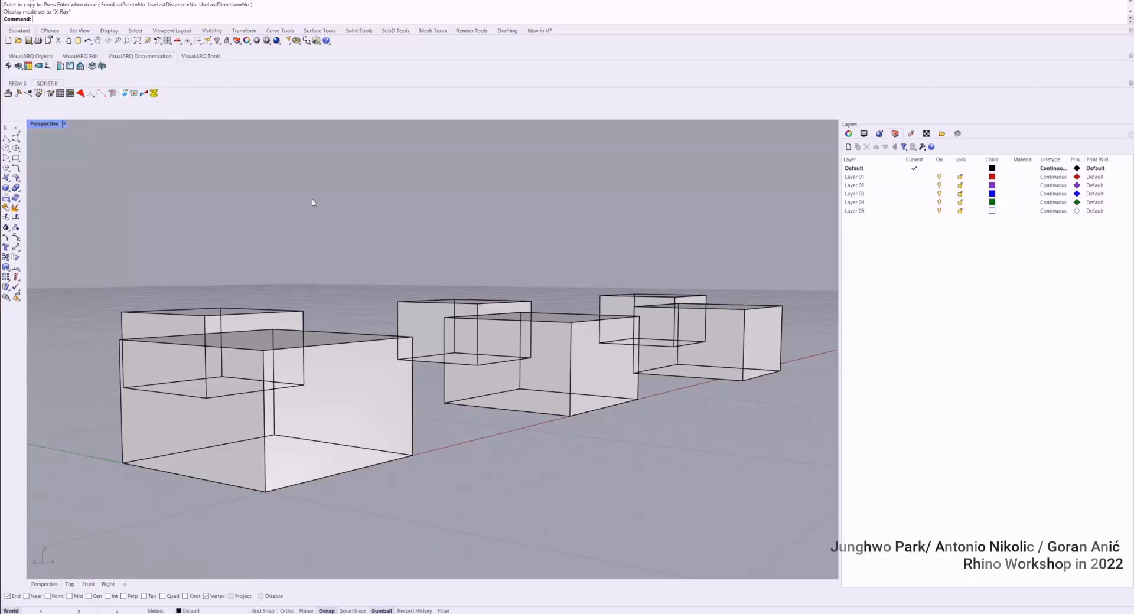
pyautogui.click(65, 128)
pyautogui.click(48, 157)
pyautogui.moveTo(51, 160)
pyautogui.mouseDown(button='right')
pyautogui.moveTo(463, 290)
pyautogui.moveTo(438, 306)
pyautogui.moveTo(450, 309)
pyautogui.mouseUp(button='right')
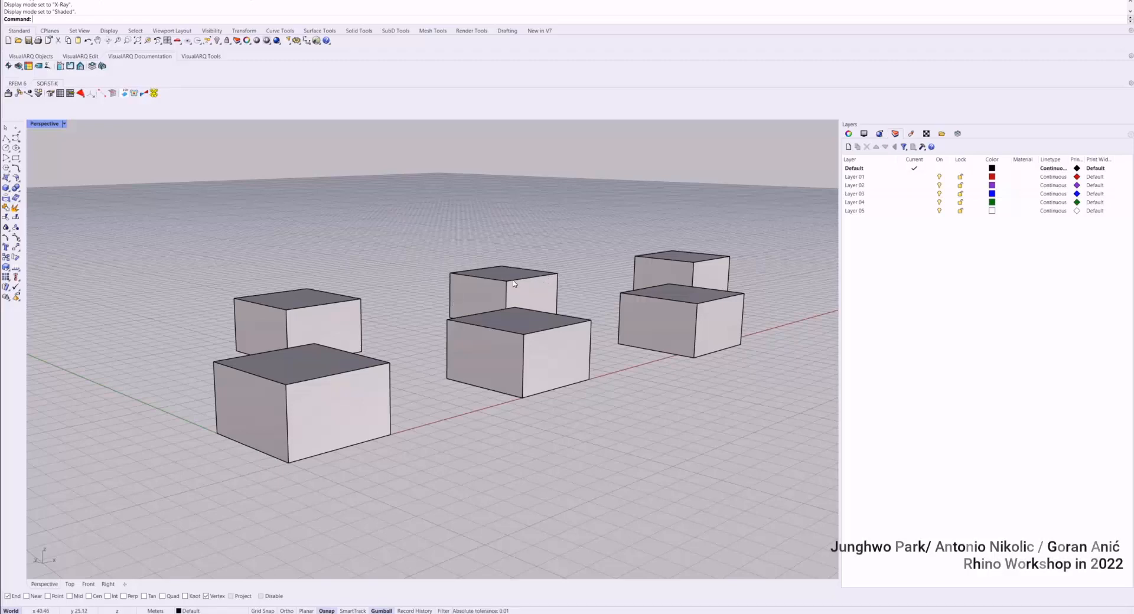
# With the Gumball, copy the second box on the X axis to the negative X side, and copy that duplicate along Y.
pyautogui.scroll(-6, 547, 304)
pyautogui.moveTo(557, 313); pyautogui.dragTo(526, 330, button='right')
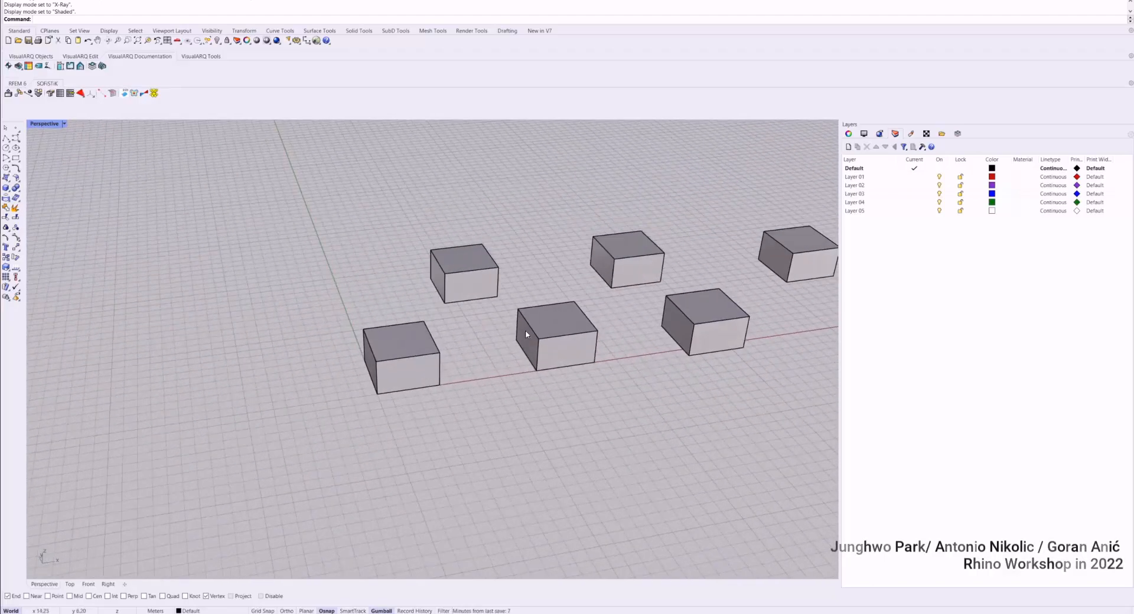
pyautogui.click(529, 333)
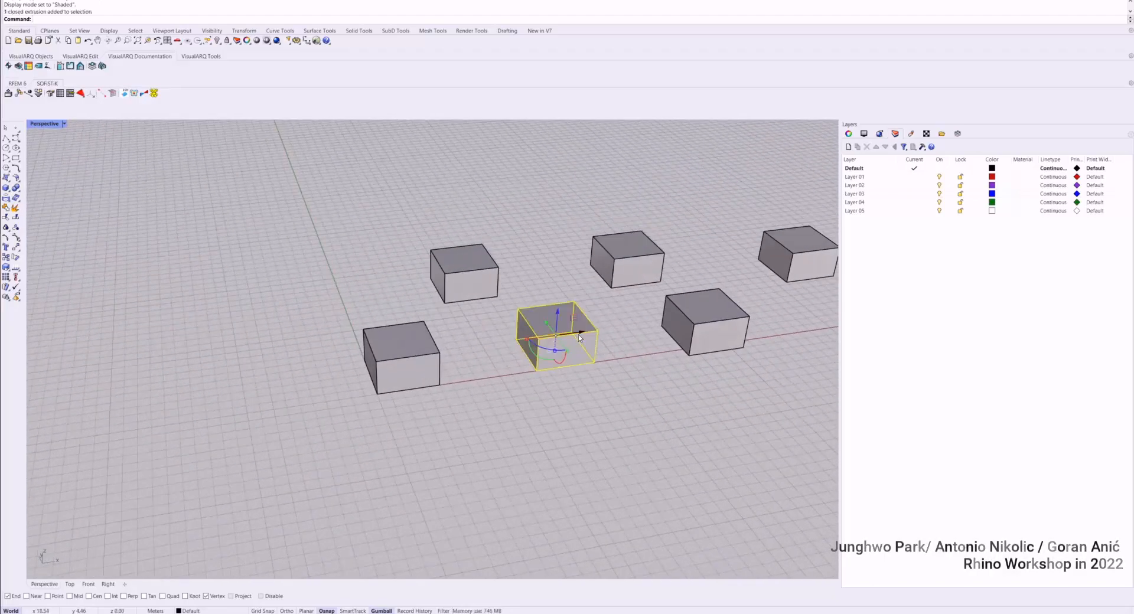
pyautogui.moveTo(583, 335); pyautogui.dragTo(287, 358)
pyautogui.click(256, 372)
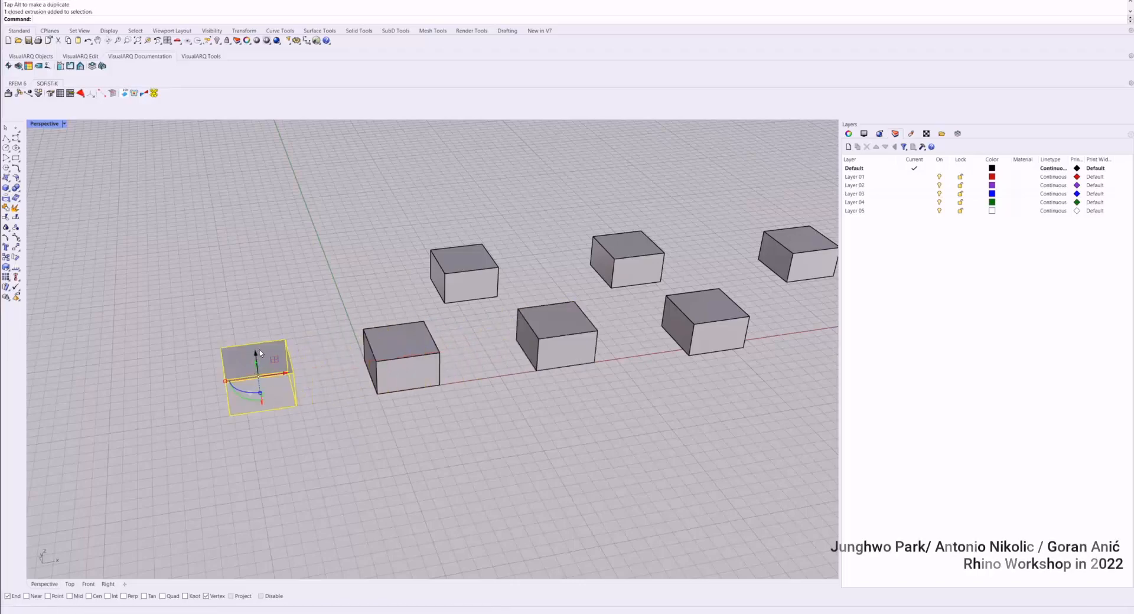
pyautogui.moveTo(255, 373); pyautogui.dragTo(321, 409, button='right')
pyautogui.moveTo(332, 440); pyautogui.dragTo(230, 385)
pyautogui.click(378, 373)
pyautogui.moveTo(378, 373); pyautogui.dragTo(421, 356, button='right')
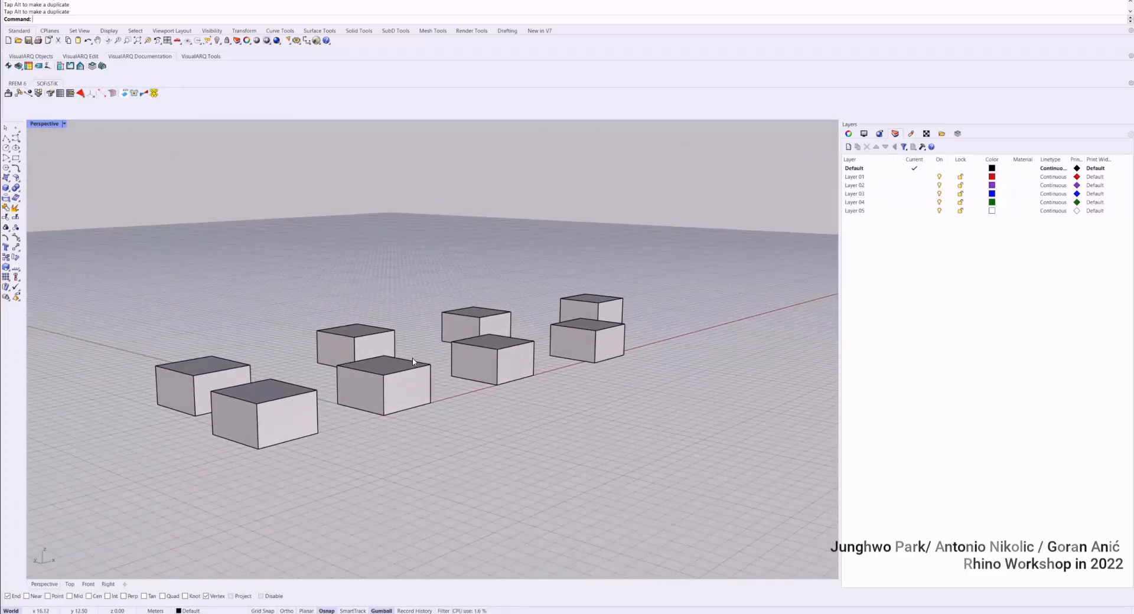
# Copy the box at the origin along X to the far end of the row, and copy that end box backward along Y.
pyautogui.click(393, 361)
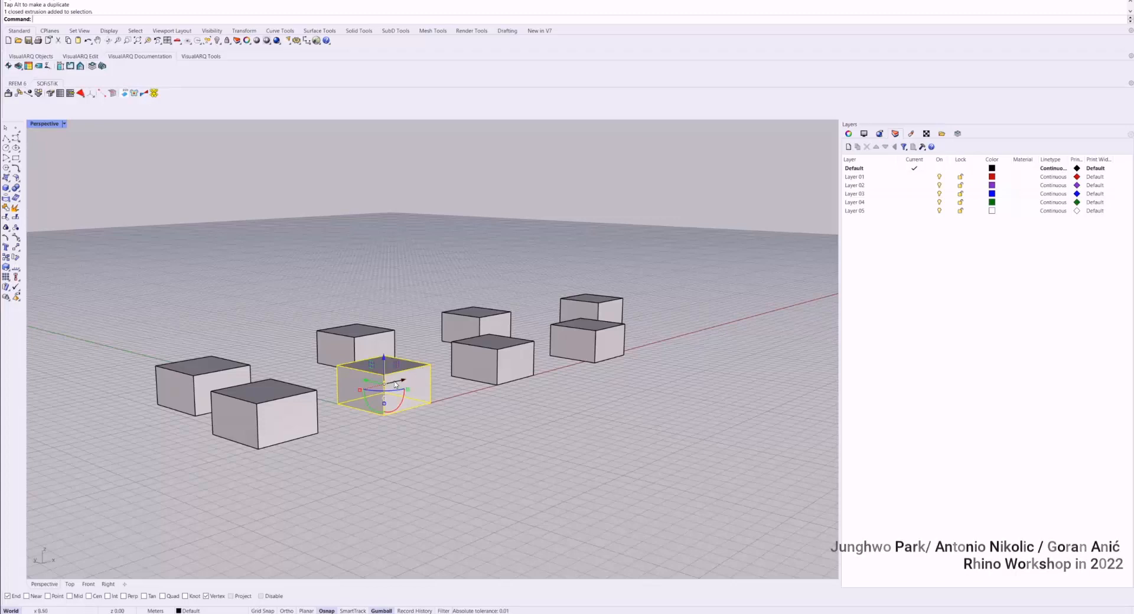
pyautogui.keyDown('alt'); pyautogui.moveTo(404, 381); pyautogui.dragTo(661, 318); pyautogui.keyUp('alt')
pyautogui.click(551, 299)
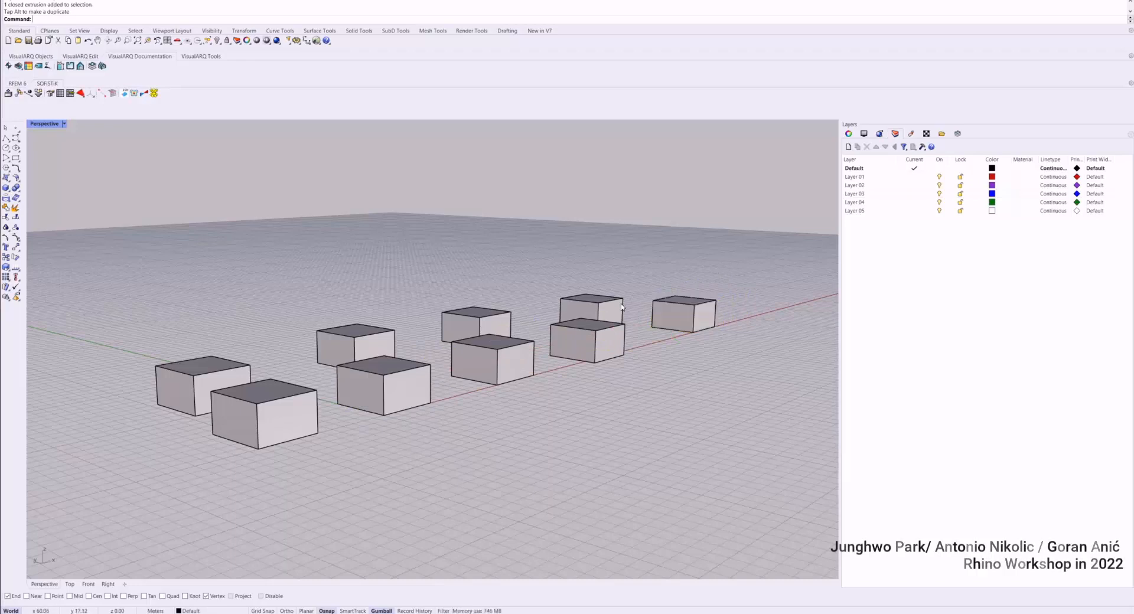
pyautogui.click(655, 308)
pyautogui.keyDown('alt'); pyautogui.moveTo(665, 313); pyautogui.dragTo(534, 298); pyautogui.keyUp('alt')
pyautogui.click(567, 274)
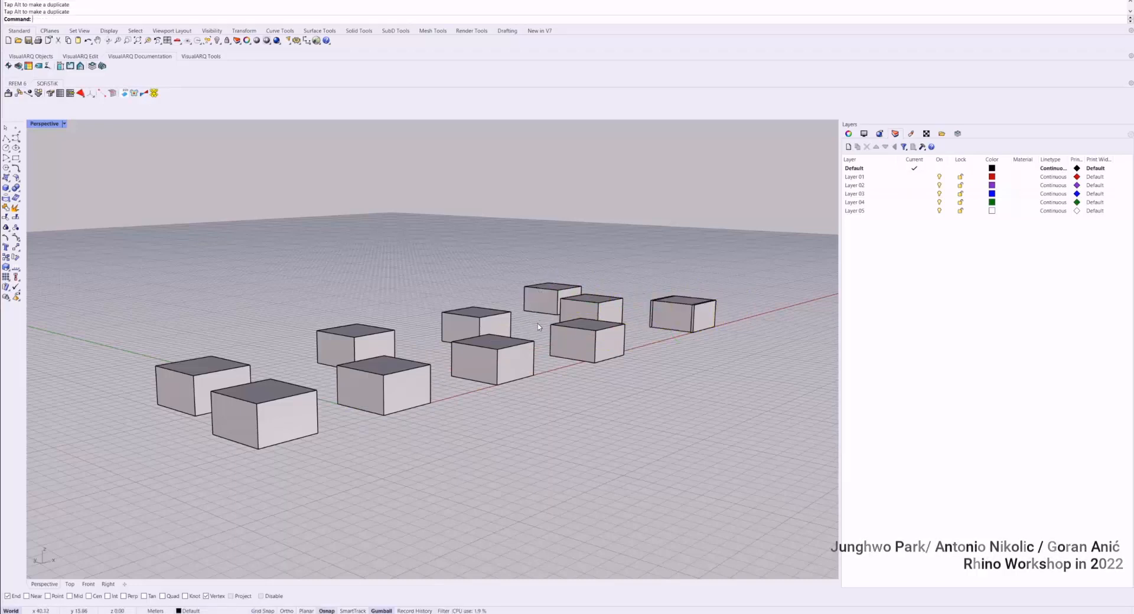
# Copy the second box on the X axis backward along Y with the Gumball and deselect it.
pyautogui.click(512, 346)
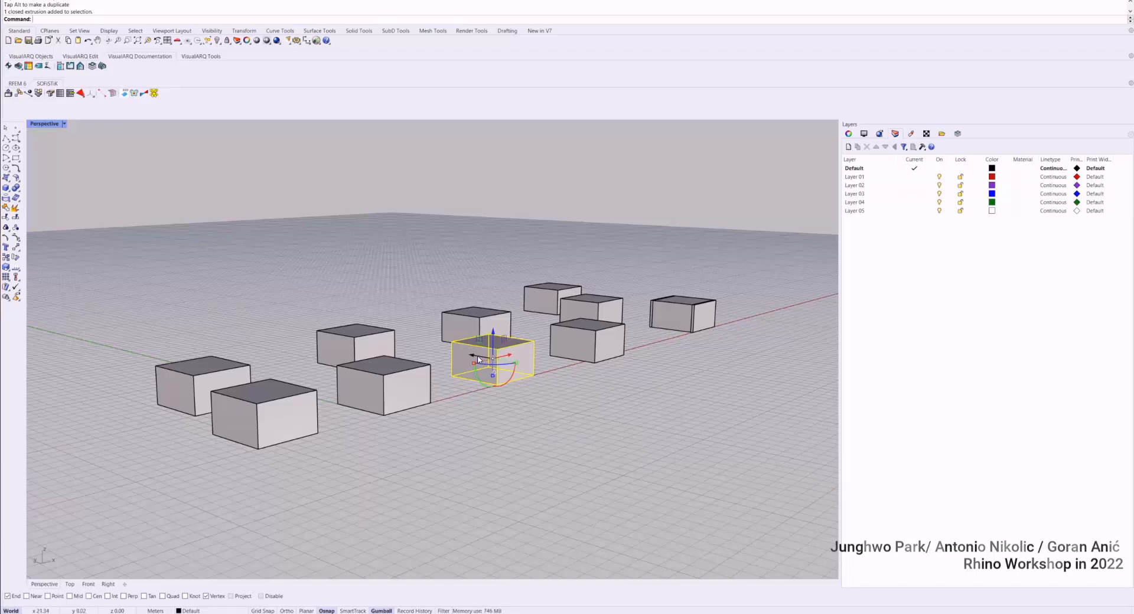
pyautogui.keyDown('alt'); pyautogui.moveTo(475, 357); pyautogui.dragTo(293, 367); pyautogui.keyUp('alt')
pyautogui.click(426, 333)
pyautogui.click(311, 304)
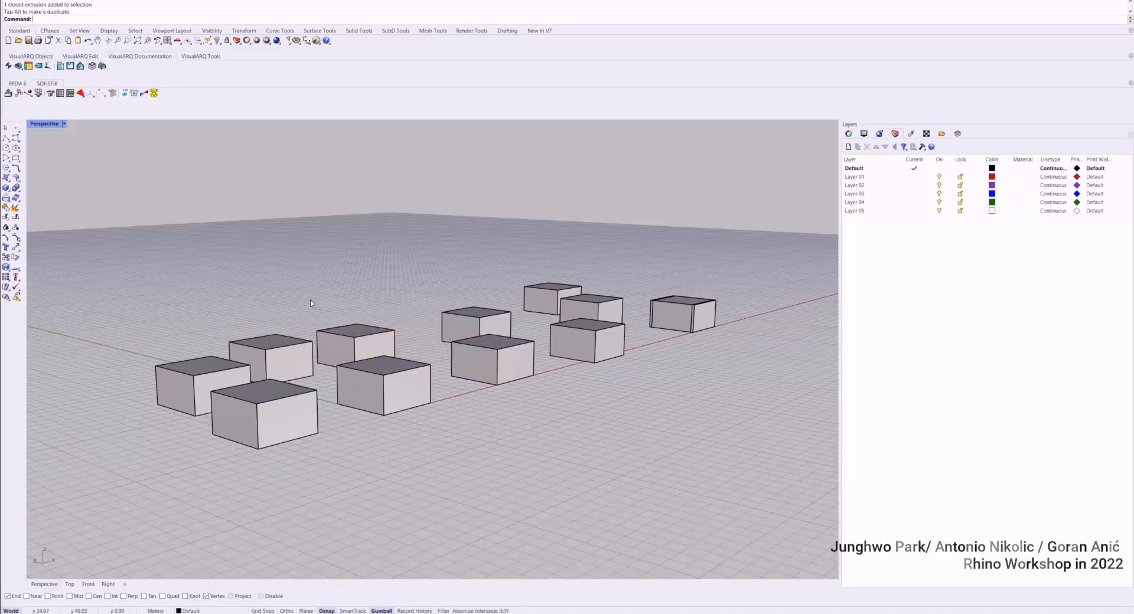
# Duplicate the second box on the X axis toward the origin so the copy sits directly beside it, and deselect it.
pyautogui.moveTo(311, 304); pyautogui.dragTo(461, 303, button='right')
pyautogui.click(495, 335)
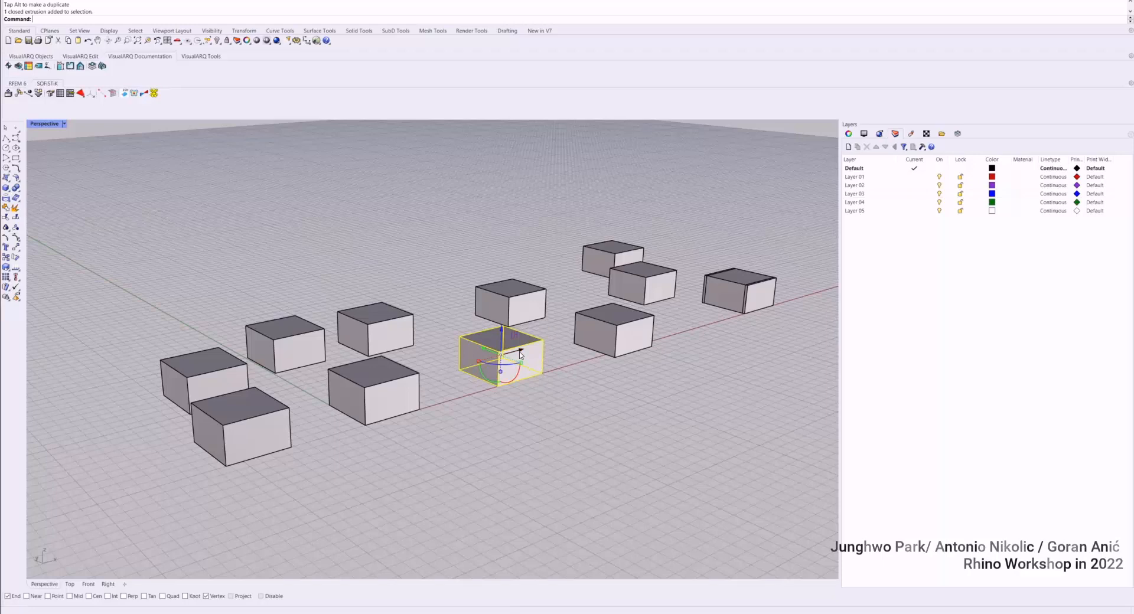
pyautogui.keyDown('alt'); pyautogui.moveTo(520, 355); pyautogui.dragTo(472, 369); pyautogui.keyUp('alt')
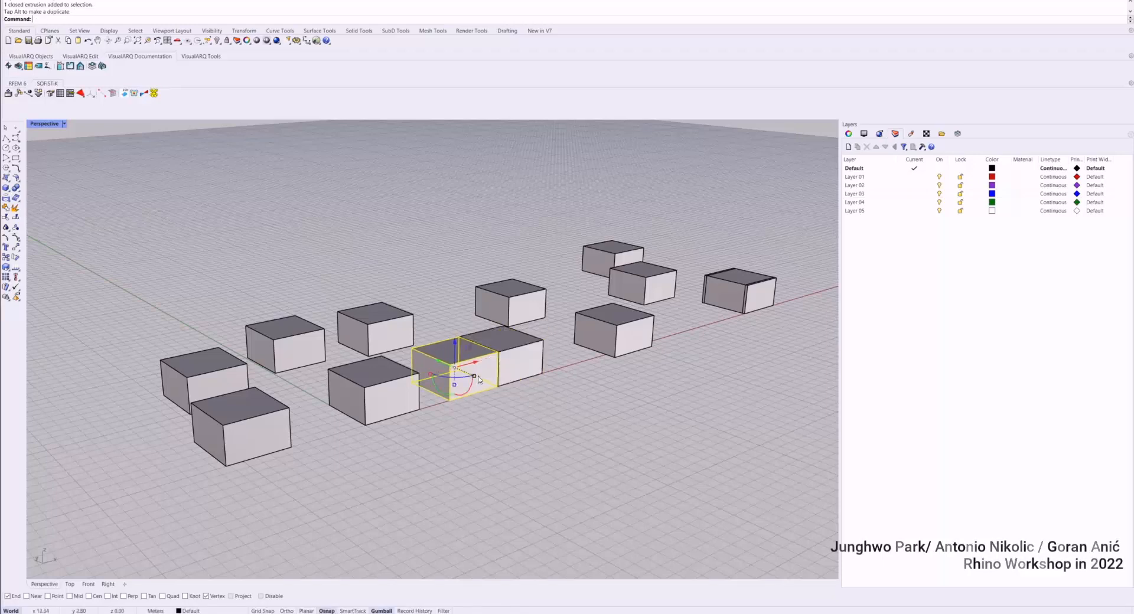
pyautogui.click(573, 408)
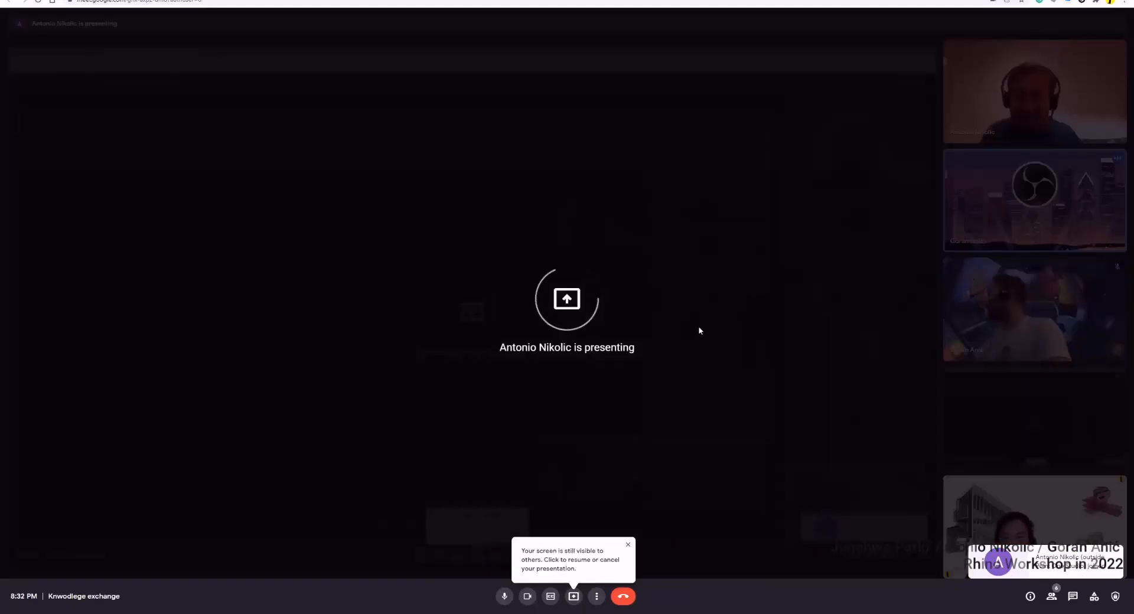
# Switch to the Google Meet call, dismiss the screen-sharing notice and view the participant's shared Rhino model.
pyautogui.click(629, 545)
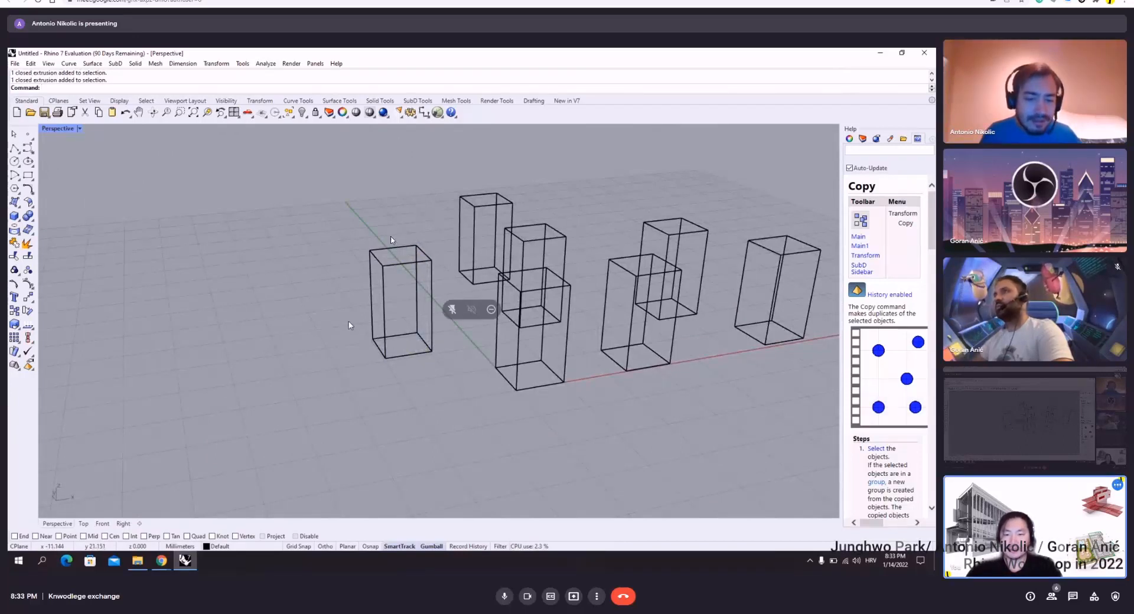
pyautogui.rightClick(565, 230)
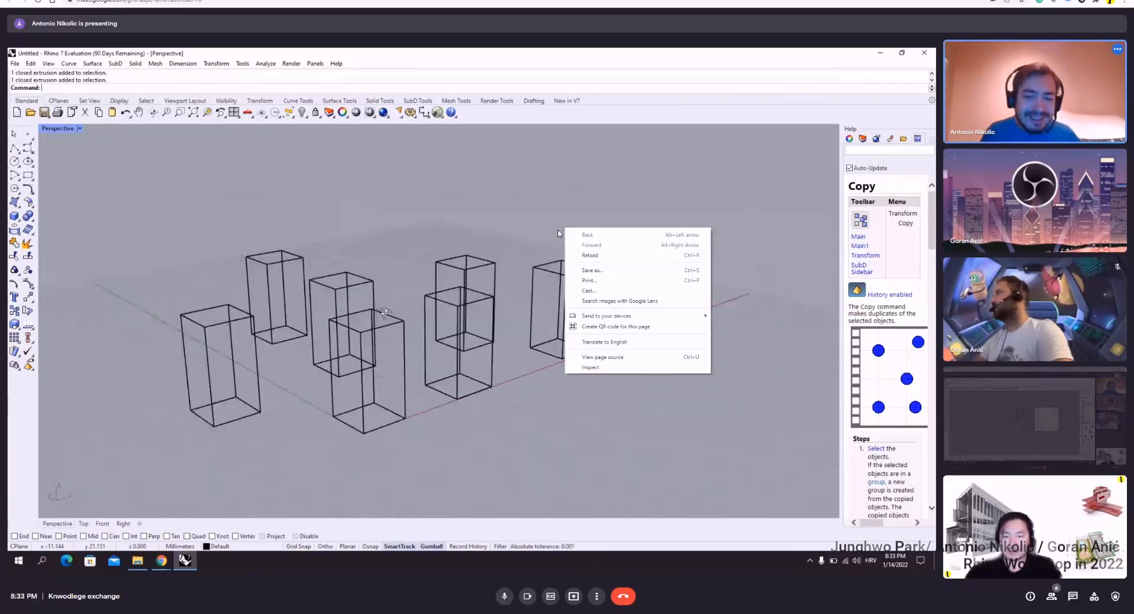
pyautogui.click(498, 361)
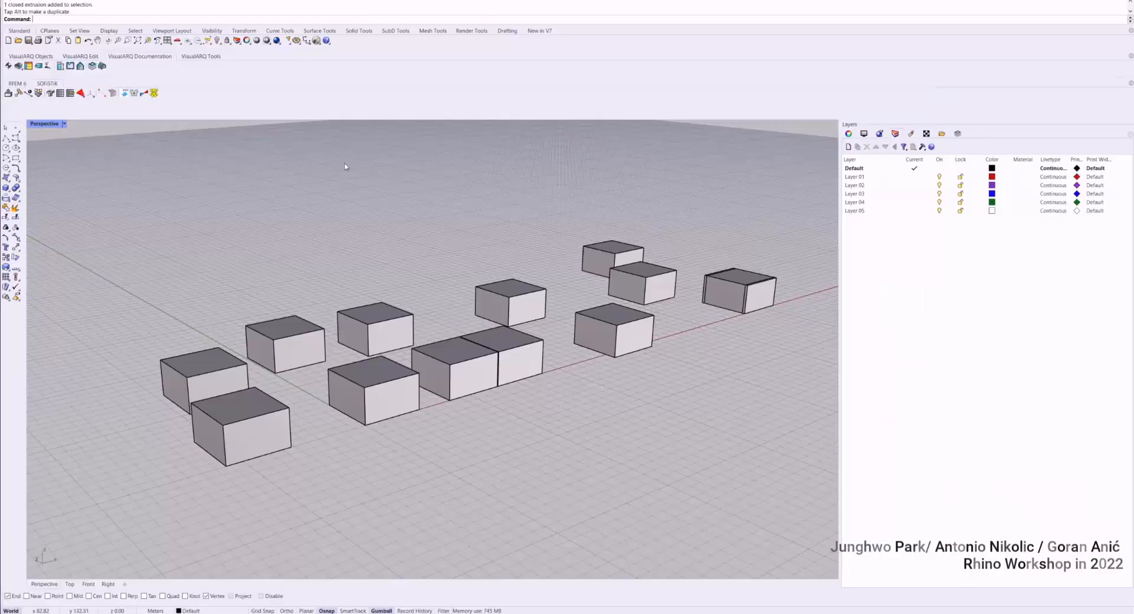
pyautogui.moveTo(448, 275); pyautogui.dragTo(440, 260, button='right')
pyautogui.keyDown('shift'); pyautogui.moveTo(598, 248); pyautogui.dragTo(424, 270, button='right'); pyautogui.keyUp('shift')
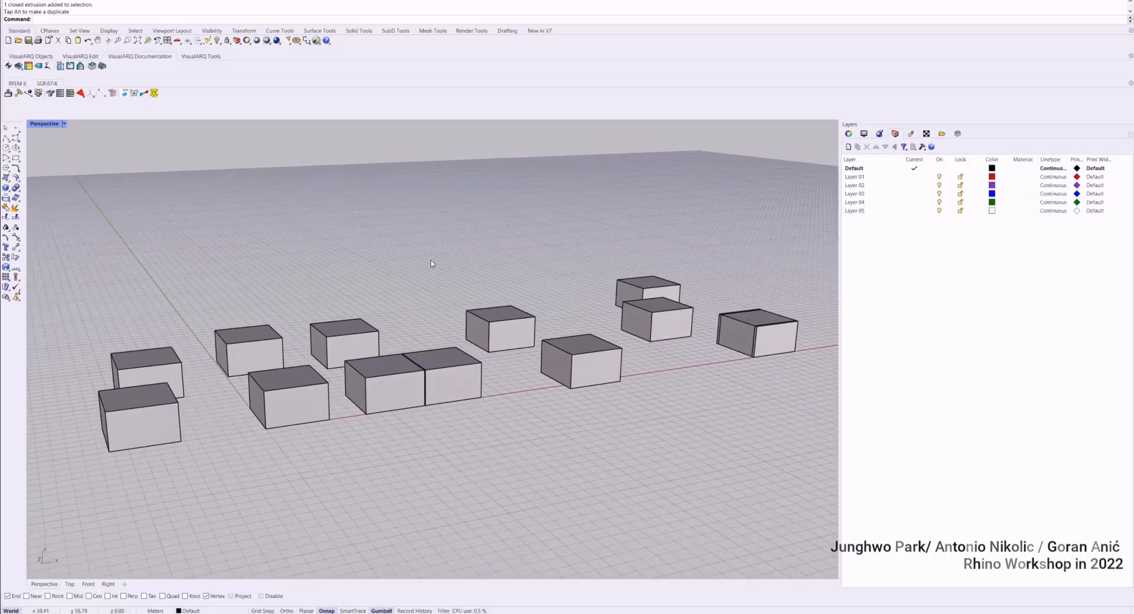
pyautogui.keyDown('shift'); pyautogui.moveTo(550, 244); pyautogui.dragTo(493, 243, button='right'); pyautogui.keyUp('shift')
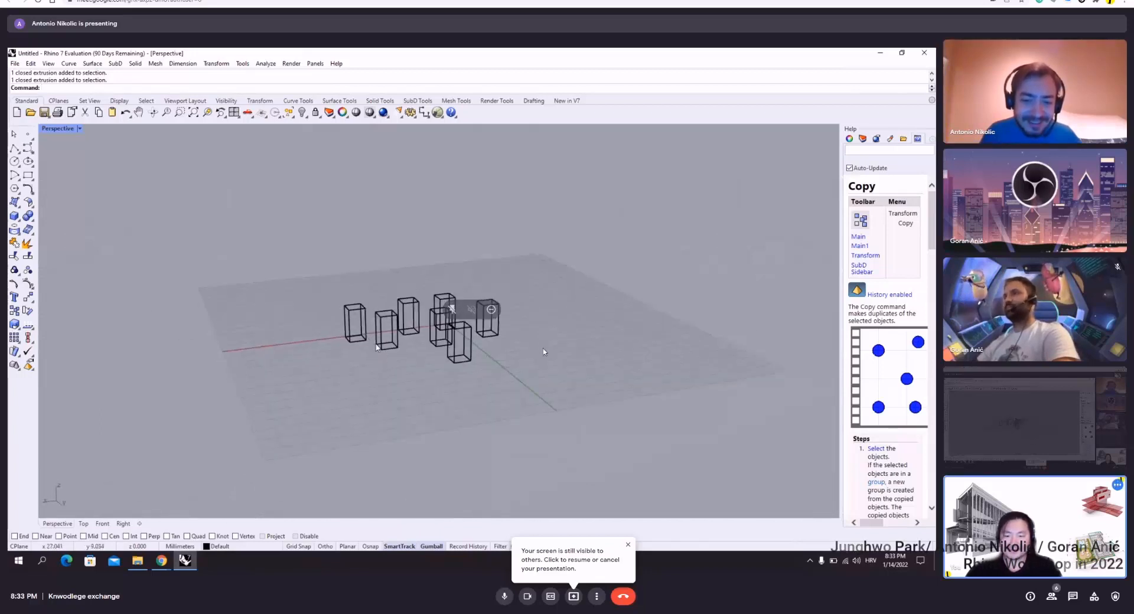
# Take over the call's presentation from the participant and resume sharing the own Rhino screen.
pyautogui.click(575, 598)
pyautogui.click(617, 570)
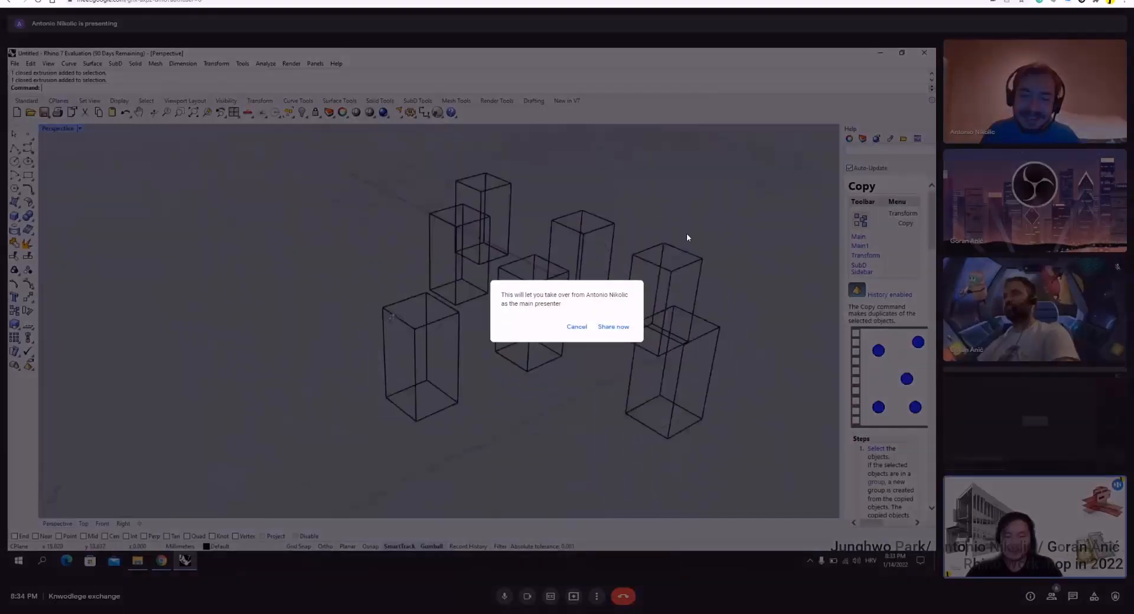
pyautogui.click(612, 328)
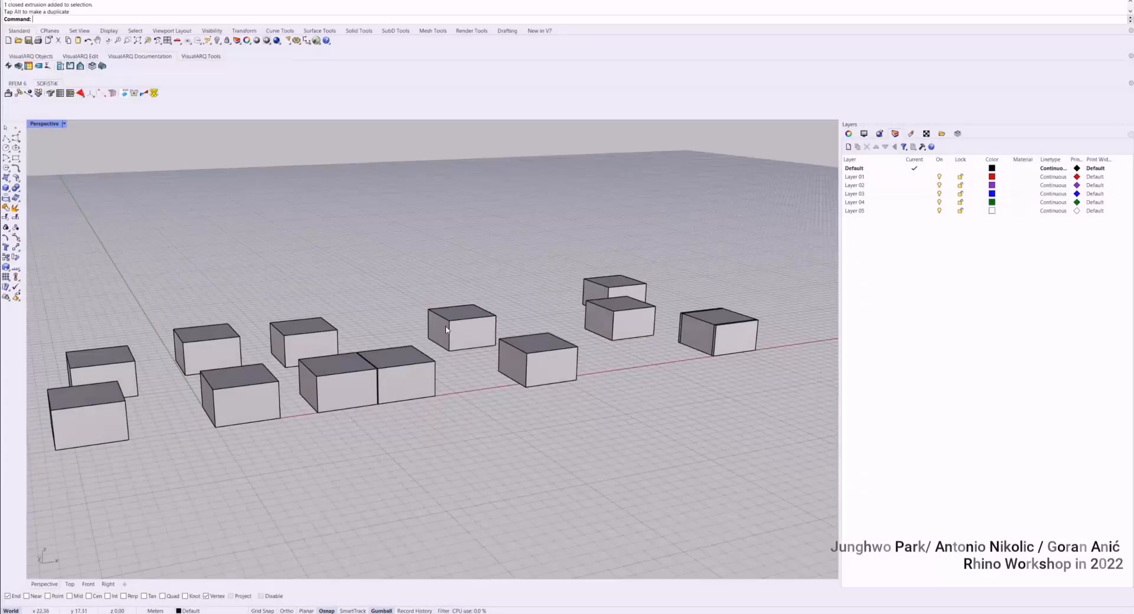
# Move one of the two adjoining boxes on the X axis backward along Y with the Gumball and deselect it.
pyautogui.moveTo(448, 331); pyautogui.dragTo(374, 380, button='right')
pyautogui.moveTo(373, 381); pyautogui.dragTo(343, 343)
pyautogui.click(431, 381)
# Examine the arrangement of boxes in the Perspective view from near and far.
pyautogui.scroll(-3, 434, 384)
pyautogui.moveTo(434, 387); pyautogui.dragTo(511, 303, button='right')
pyautogui.moveTo(482, 246)
pyautogui.mouseDown(button='right')
pyautogui.moveTo(294, 215)
pyautogui.moveTo(401, 275)
pyautogui.moveTo(547, 223)
pyautogui.moveTo(577, 266)
pyautogui.moveTo(380, 246)
pyautogui.moveTo(441, 229)
pyautogui.moveTo(466, 245)
pyautogui.mouseUp(button='right')
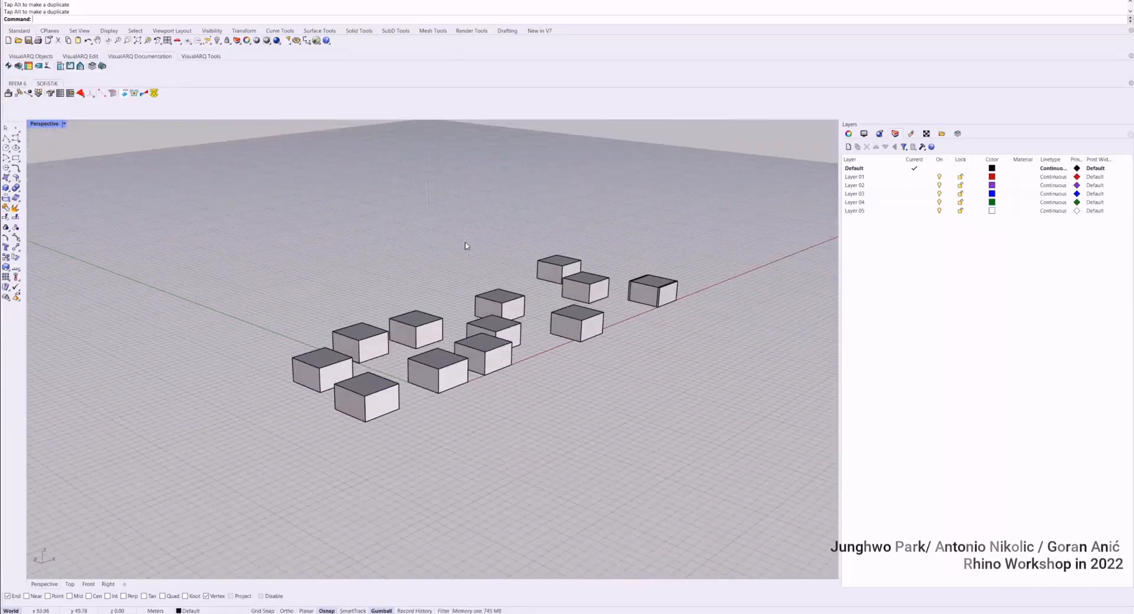
pyautogui.scroll(3, 464, 275)
pyautogui.scroll(-5, 467, 278)
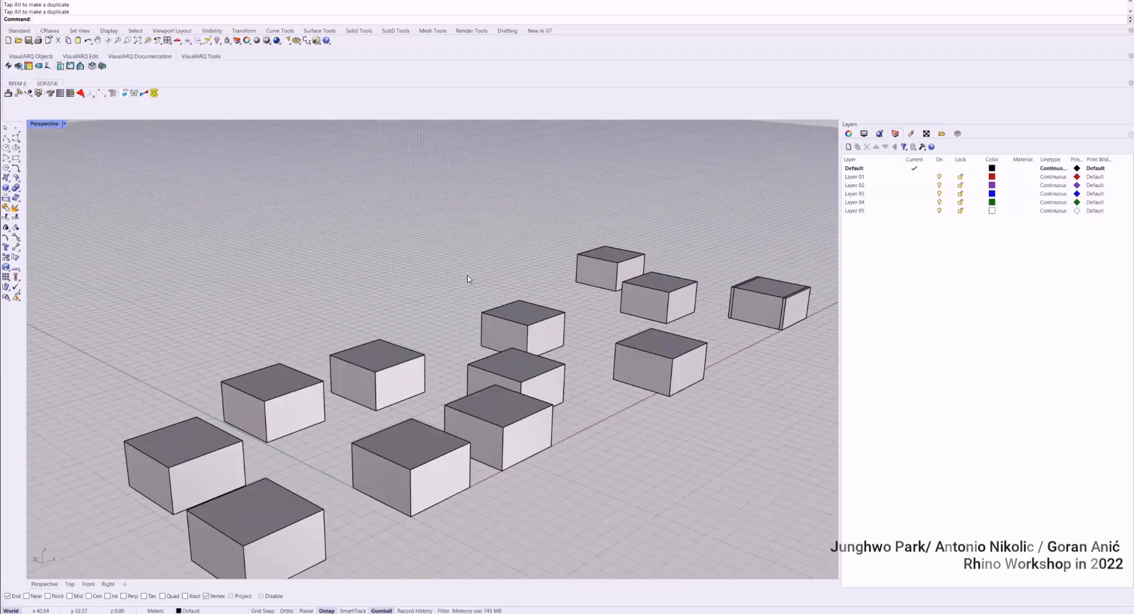
pyautogui.scroll(5, 468, 285)
pyautogui.scroll(-6, 468, 296)
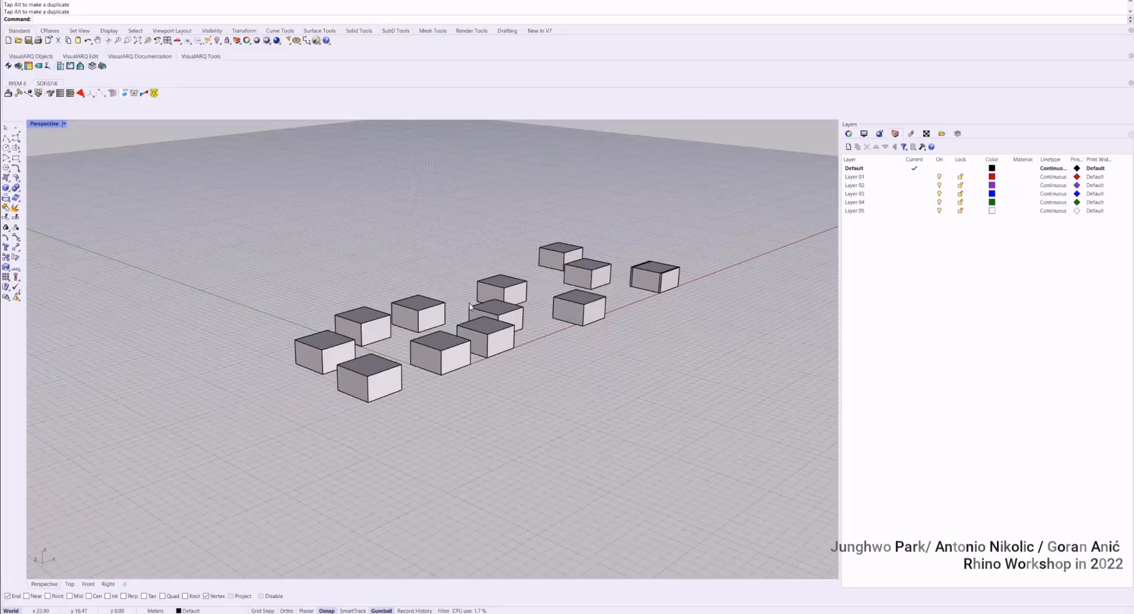
pyautogui.scroll(3, 467, 308)
pyautogui.scroll(-3, 466, 308)
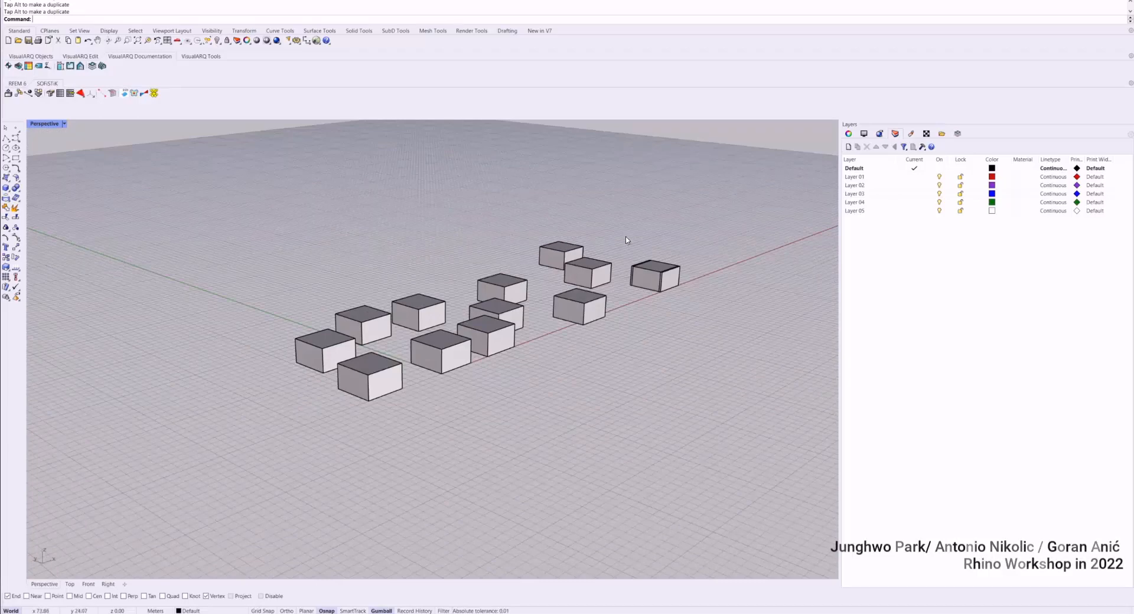
# Delete the overlapping duplicate box at the far end of the row on the X axis.
pyautogui.keyDown('shift'); pyautogui.moveTo(627, 241); pyautogui.dragTo(472, 316, button='right'); pyautogui.keyUp('shift')
pyautogui.click(592, 316)
pyautogui.press('Delete')
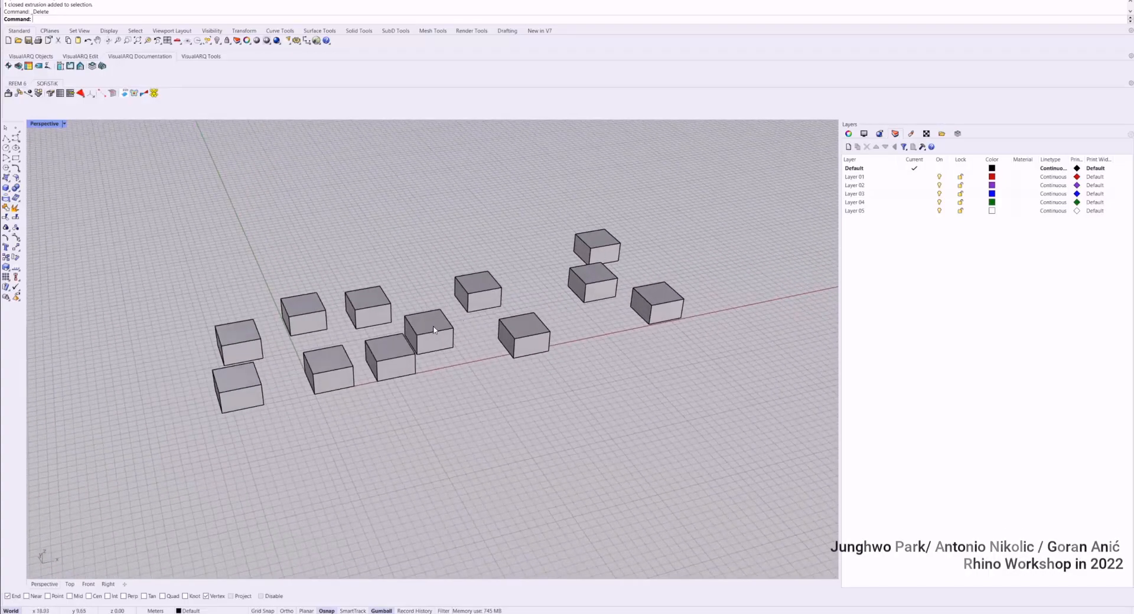
# Select all the boxes and copy the whole group far backward along the Y axis with the Gumball.
pyautogui.scroll(-8, 553, 331)
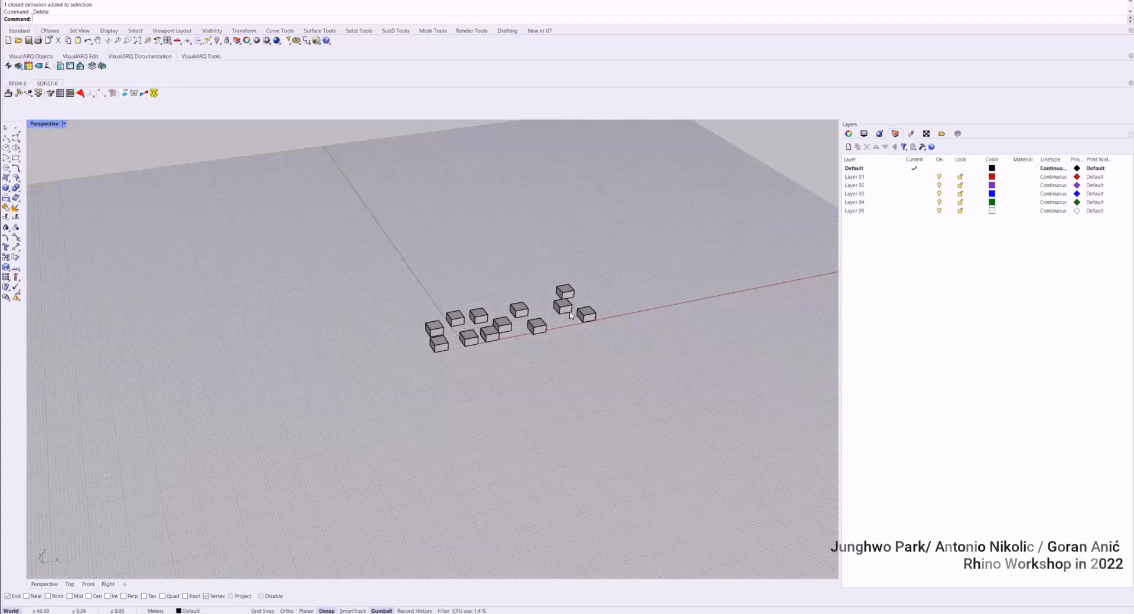
pyautogui.moveTo(658, 393); pyautogui.dragTo(407, 250)
pyautogui.keyDown('alt'); pyautogui.moveTo(502, 304); pyautogui.dragTo(401, 232); pyautogui.keyUp('alt')
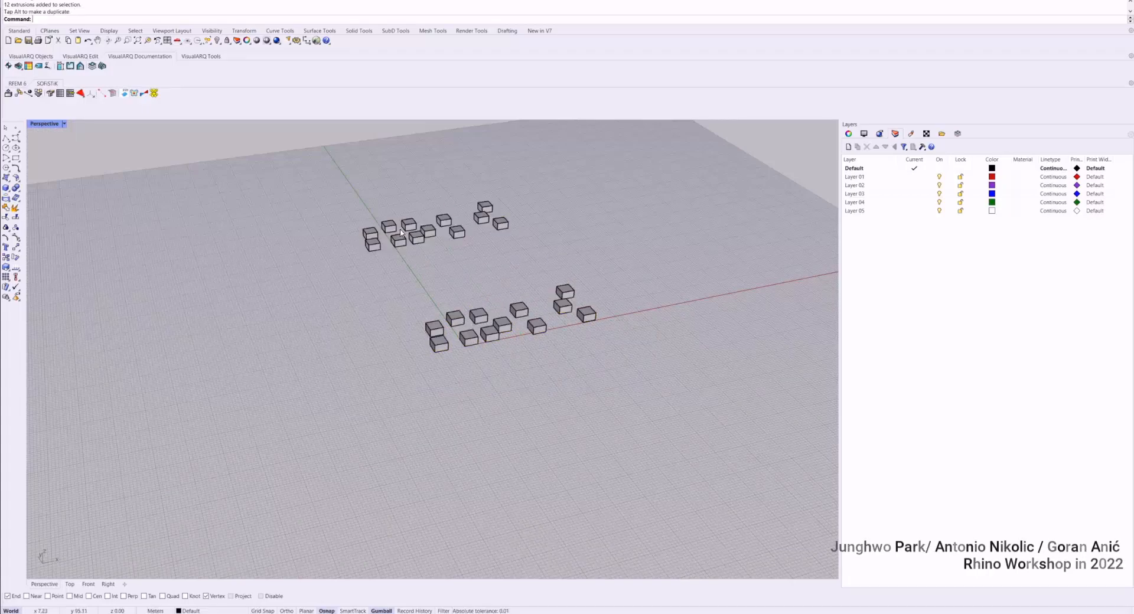
# Select ten boxes of the back group, copy them along negative X with the Gumball, and deselect them.
pyautogui.moveTo(549, 234); pyautogui.dragTo(324, 186)
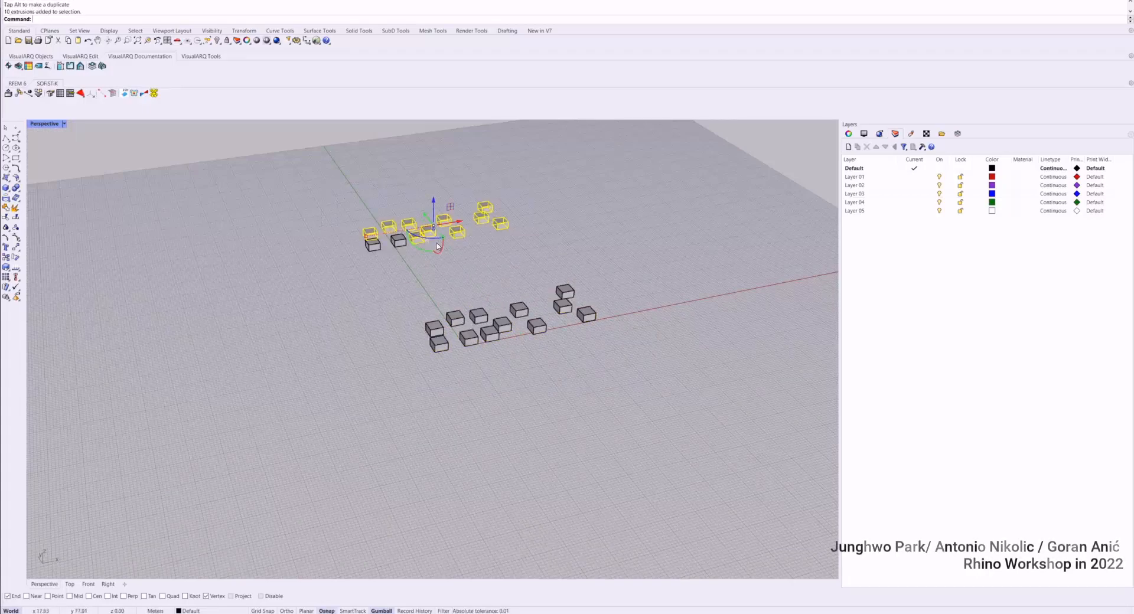
pyautogui.moveTo(427, 219); pyautogui.dragTo(454, 200, button='right')
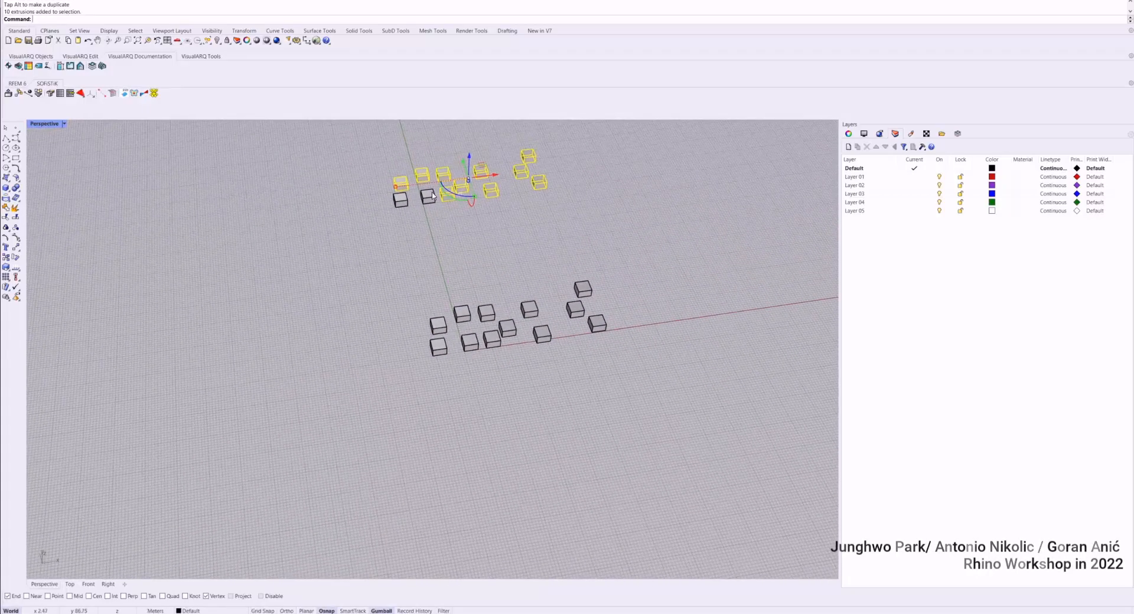
pyautogui.keyDown('alt'); pyautogui.moveTo(493, 175); pyautogui.dragTo(299, 201); pyautogui.keyUp('alt')
pyautogui.press('Escape')
# Inspect the original group and its two copied groups of boxes from several angles.
pyautogui.moveTo(471, 265); pyautogui.dragTo(496, 207, button='right')
pyautogui.scroll(-6, 446, 243)
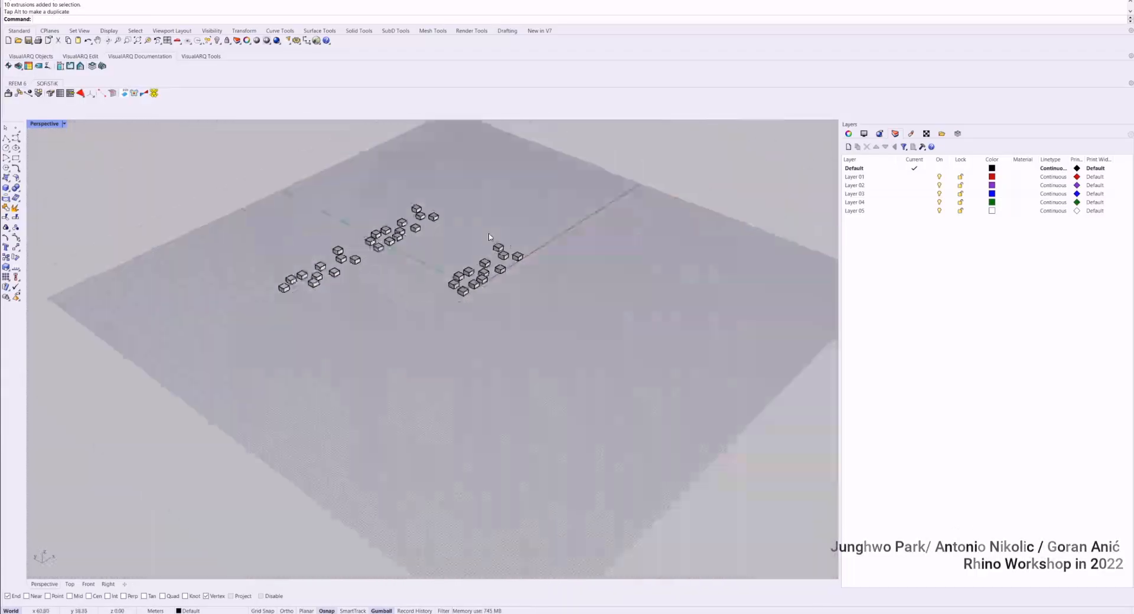
pyautogui.scroll(5, 446, 243)
pyautogui.moveTo(446, 243); pyautogui.dragTo(373, 186, button='right')
pyautogui.moveTo(450, 232); pyautogui.dragTo(439, 248, button='right')
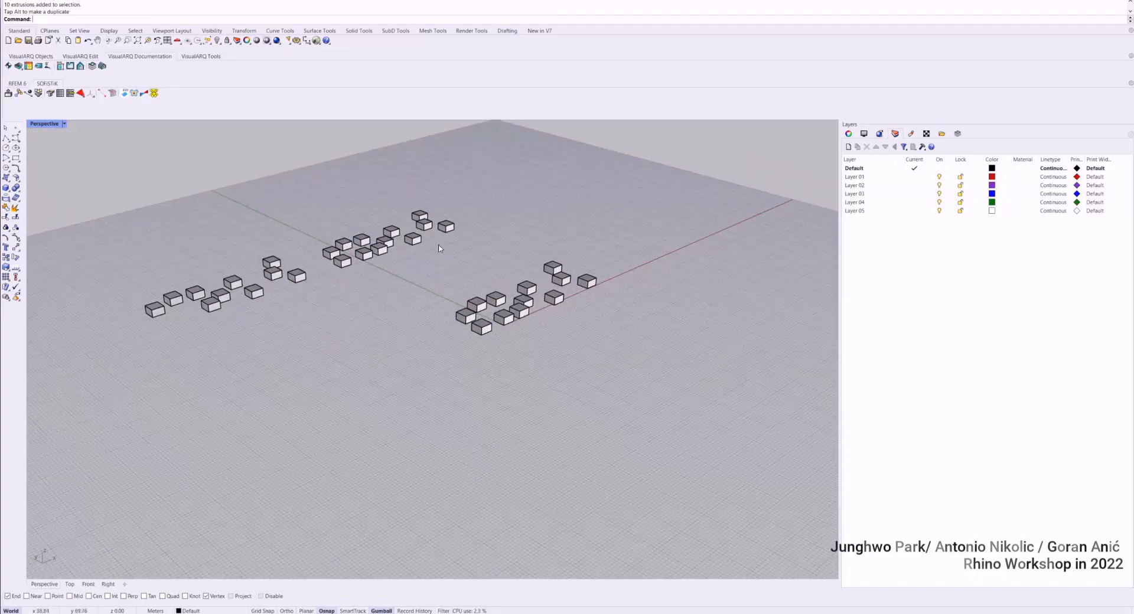
pyautogui.click(370, 255)
pyautogui.moveTo(369, 255); pyautogui.dragTo(500, 340, button='right')
pyautogui.click(501, 340)
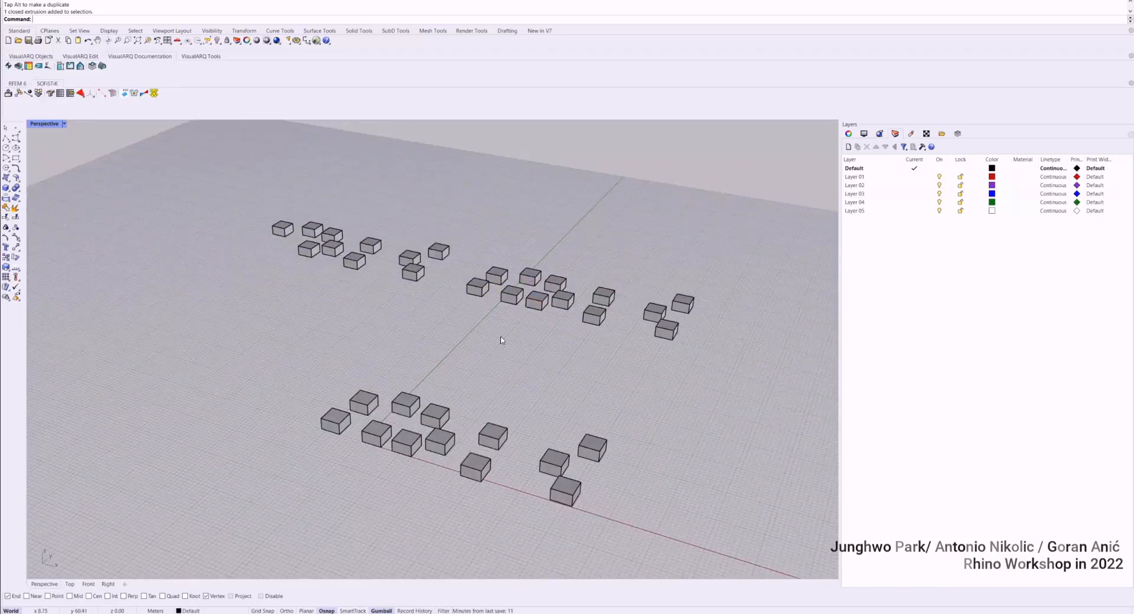
# Move one rear box of the group at the origin backward along Y, between the front and back groups.
pyautogui.click(446, 412)
pyautogui.moveTo(446, 412); pyautogui.dragTo(494, 350, button='right')
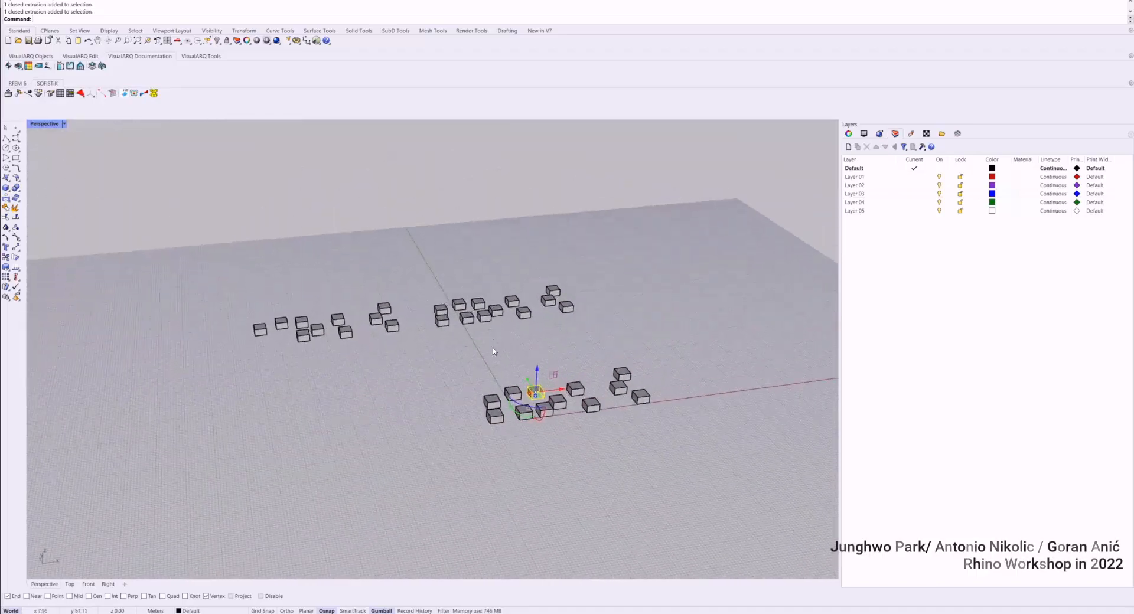
pyautogui.moveTo(528, 381); pyautogui.dragTo(501, 360)
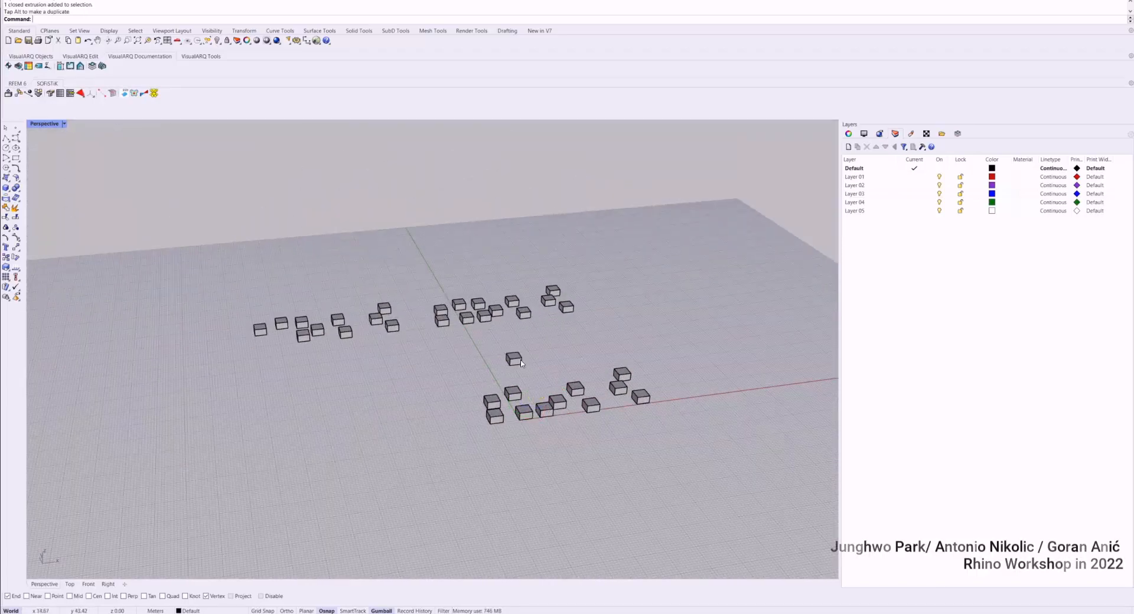
pyautogui.click(522, 364)
# Select the ten-box group on the negative X side, move it forward along Y, and deselect it.
pyautogui.moveTo(522, 363); pyautogui.dragTo(632, 369, button='right')
pyautogui.click(472, 359)
pyautogui.moveTo(430, 367); pyautogui.dragTo(244, 260)
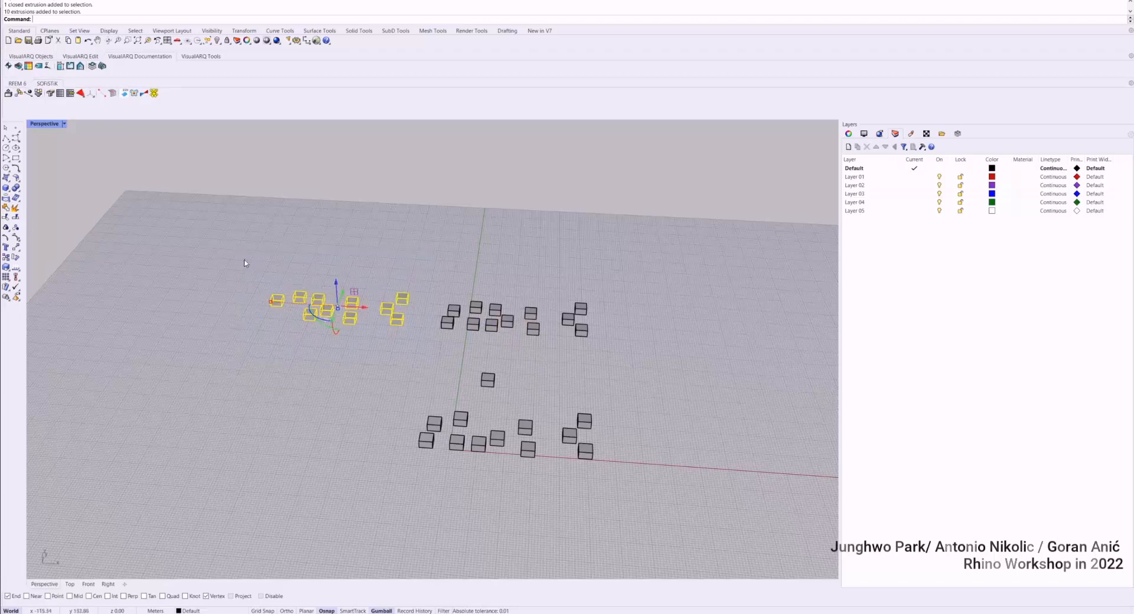
pyautogui.moveTo(342, 298); pyautogui.dragTo(323, 354)
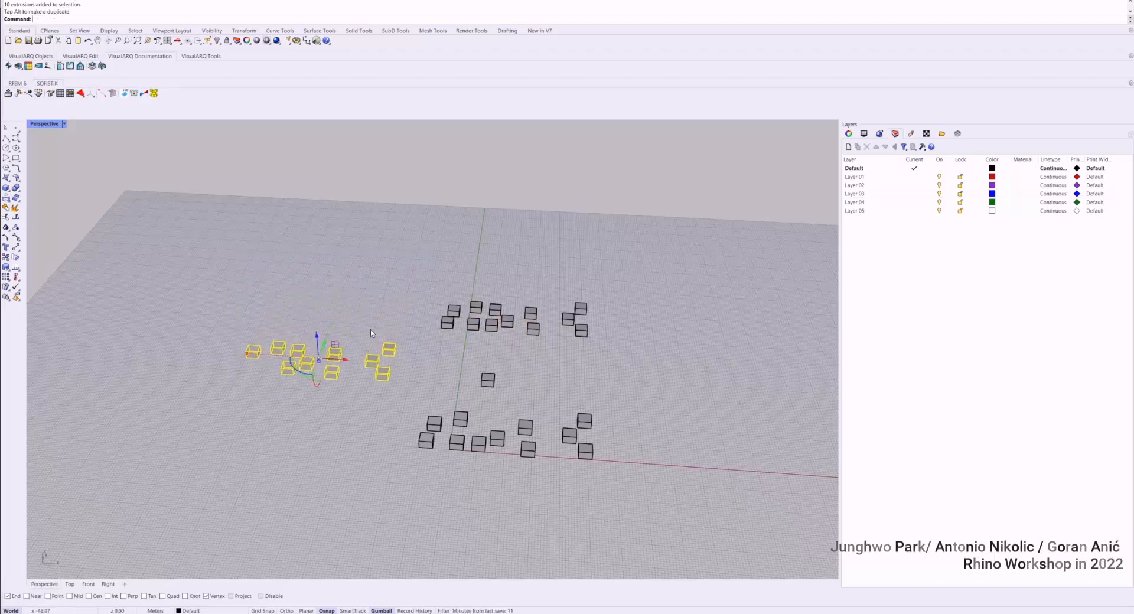
pyautogui.click(431, 356)
# Review the rearranged box groups up close and from afar, picking and releasing a single box.
pyautogui.moveTo(431, 356); pyautogui.dragTo(605, 245, button='right')
pyautogui.moveTo(273, 413); pyautogui.dragTo(414, 431, button='right')
pyautogui.scroll(7, 517, 368)
pyautogui.scroll(-8, 488, 370)
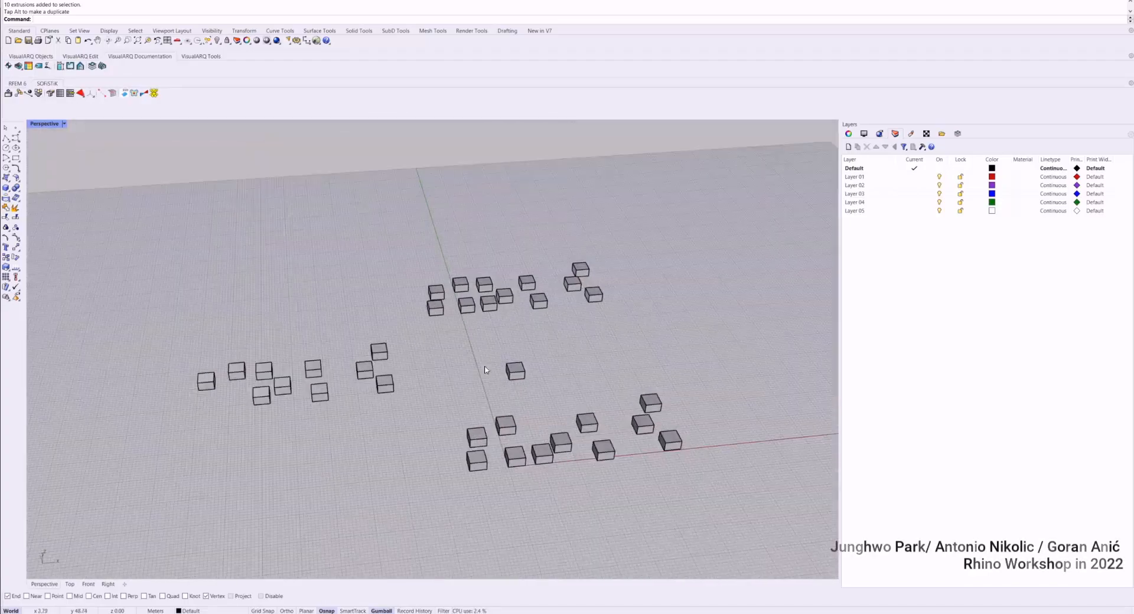
pyautogui.scroll(3, 484, 373)
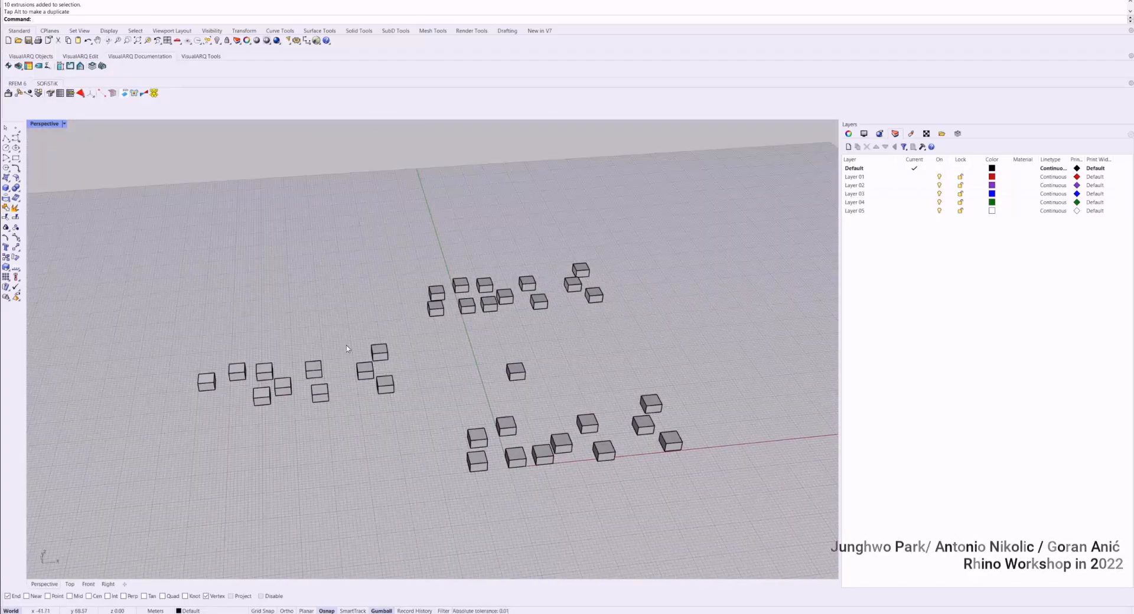
pyautogui.click(376, 350)
pyautogui.click(400, 357)
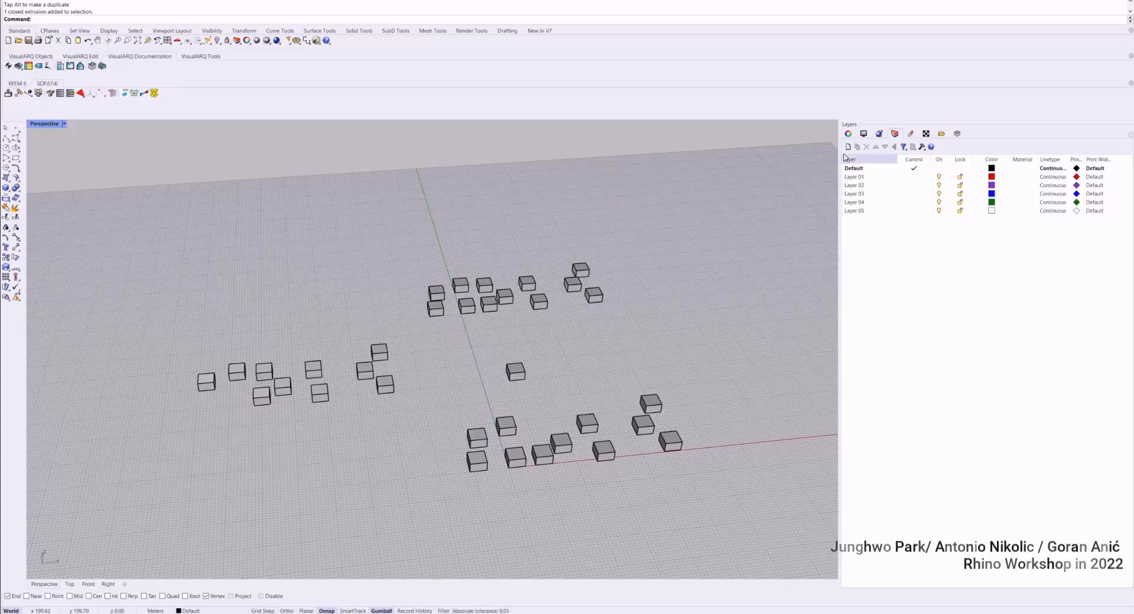
# Undock the Layers panel, float it over the viewport, and close the floating window.
pyautogui.moveTo(847, 124); pyautogui.dragTo(488, 218)
pyautogui.click(493, 229)
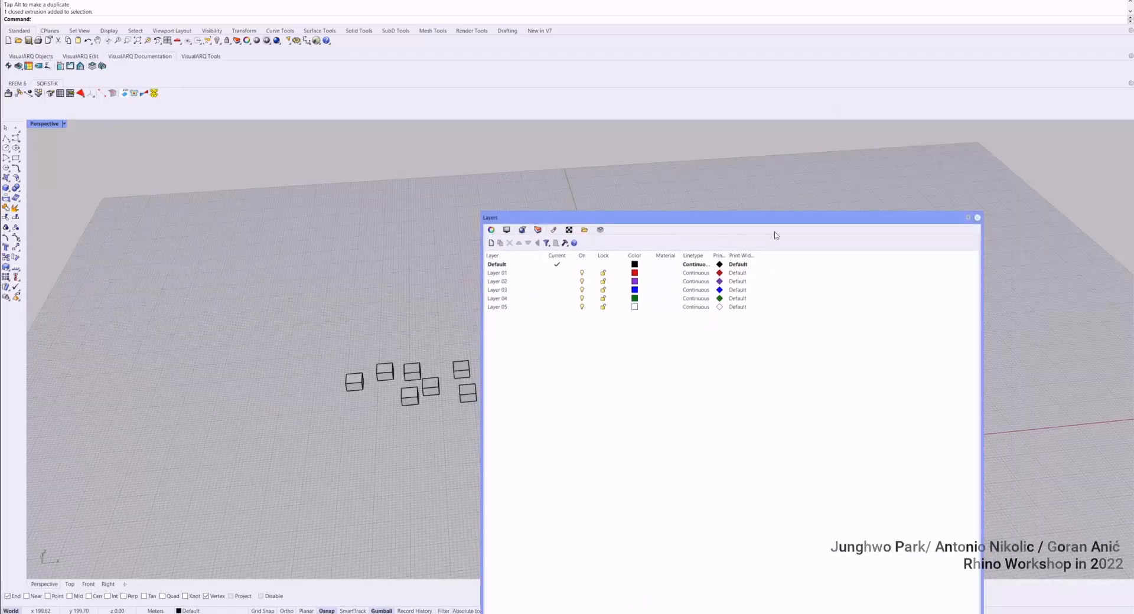
pyautogui.moveTo(847, 220); pyautogui.dragTo(733, 161)
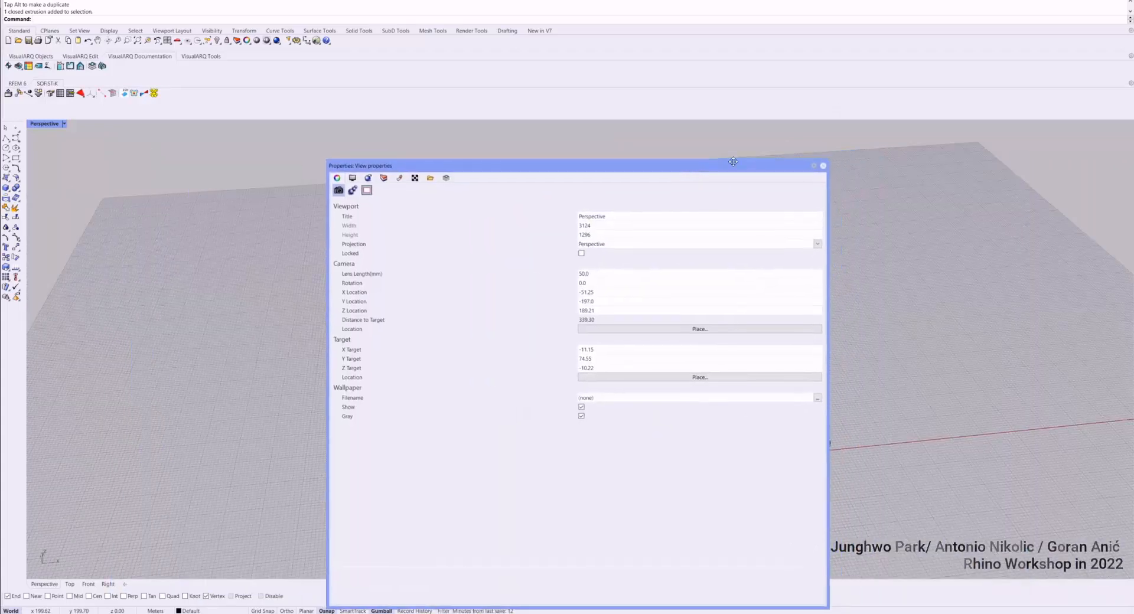
pyautogui.click(830, 163)
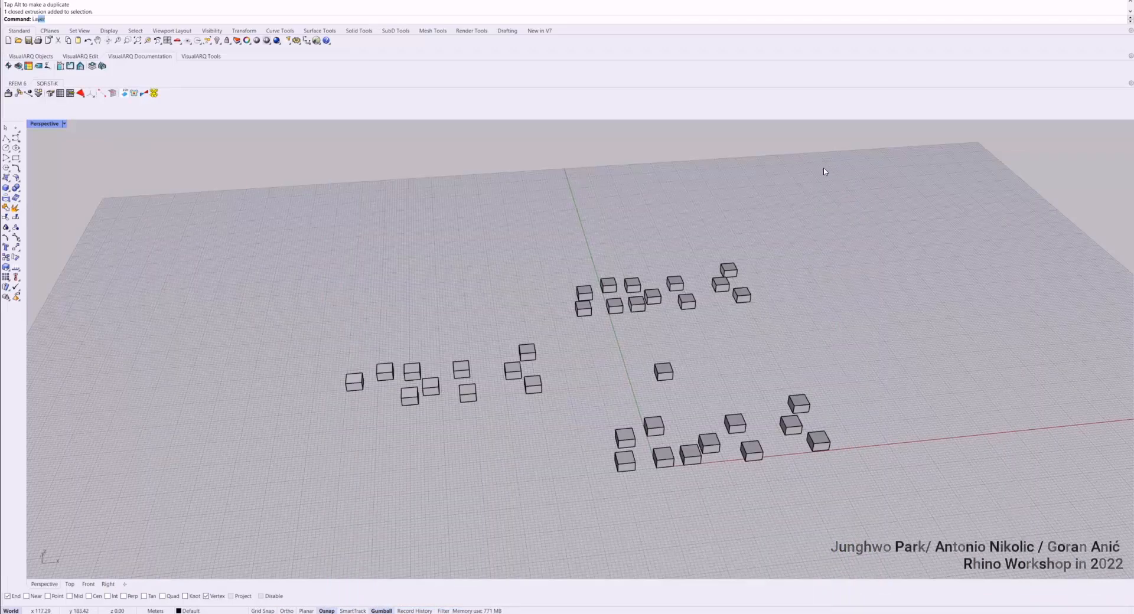
# Reopen the Layers panel with the Layer command, dock it beside the viewport, widen it slightly, and highlight Layer 01.
pyautogui.press('Return')
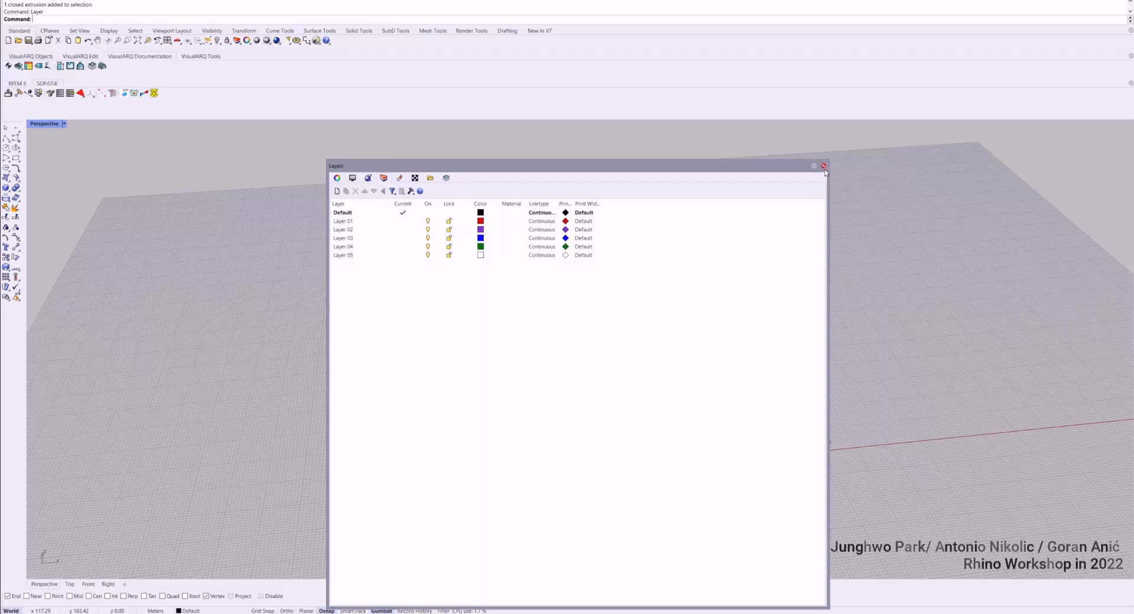
pyautogui.moveTo(342, 167); pyautogui.dragTo(1125, 141)
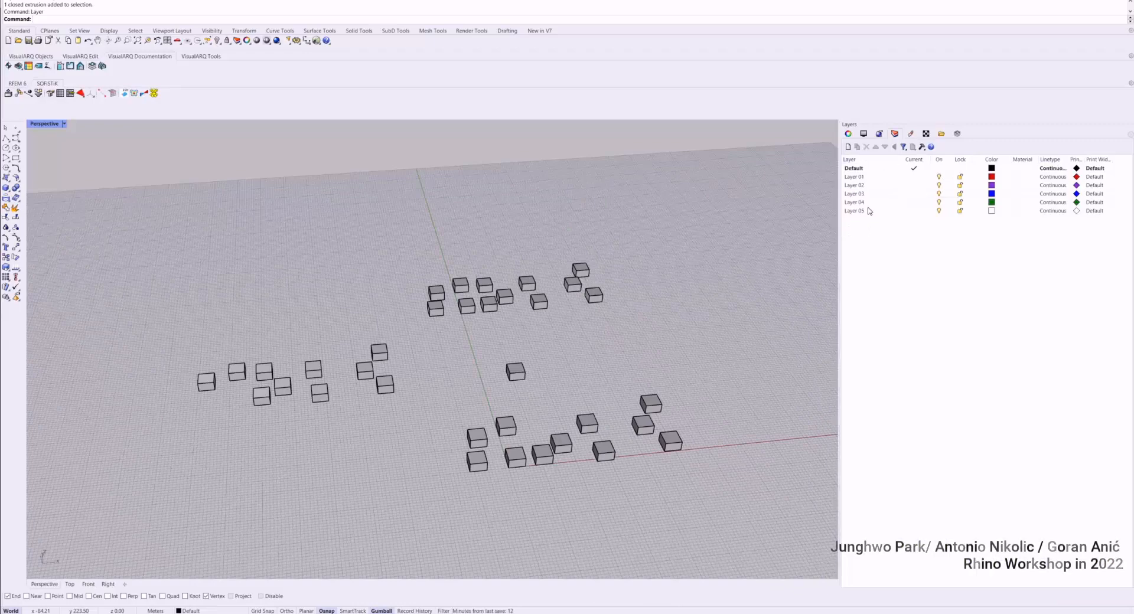
pyautogui.moveTo(839, 252); pyautogui.dragTo(827, 223)
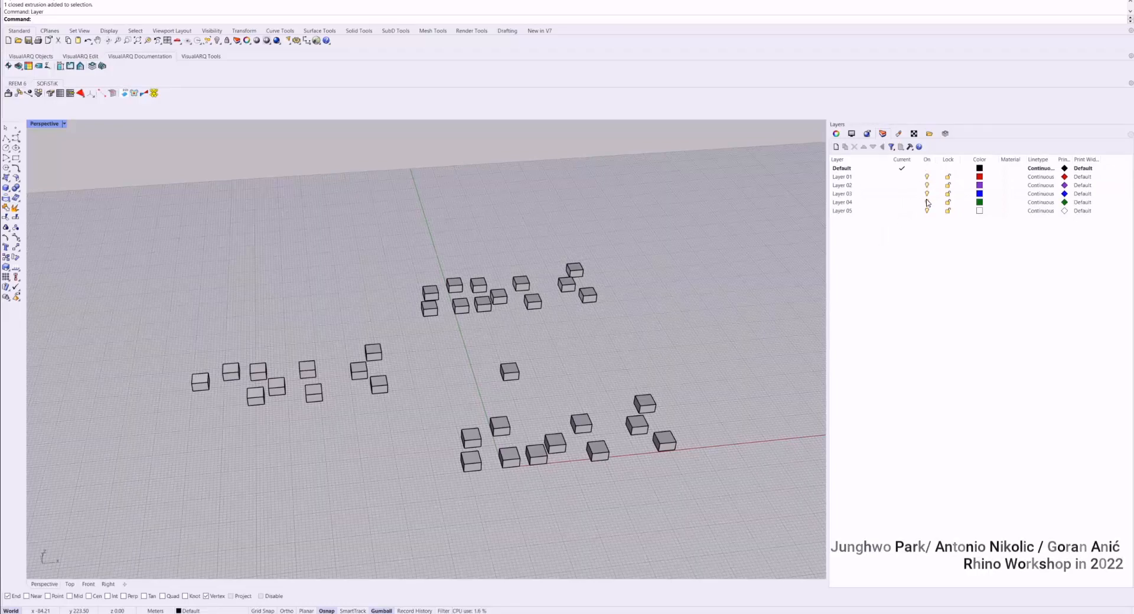
pyautogui.click(948, 178)
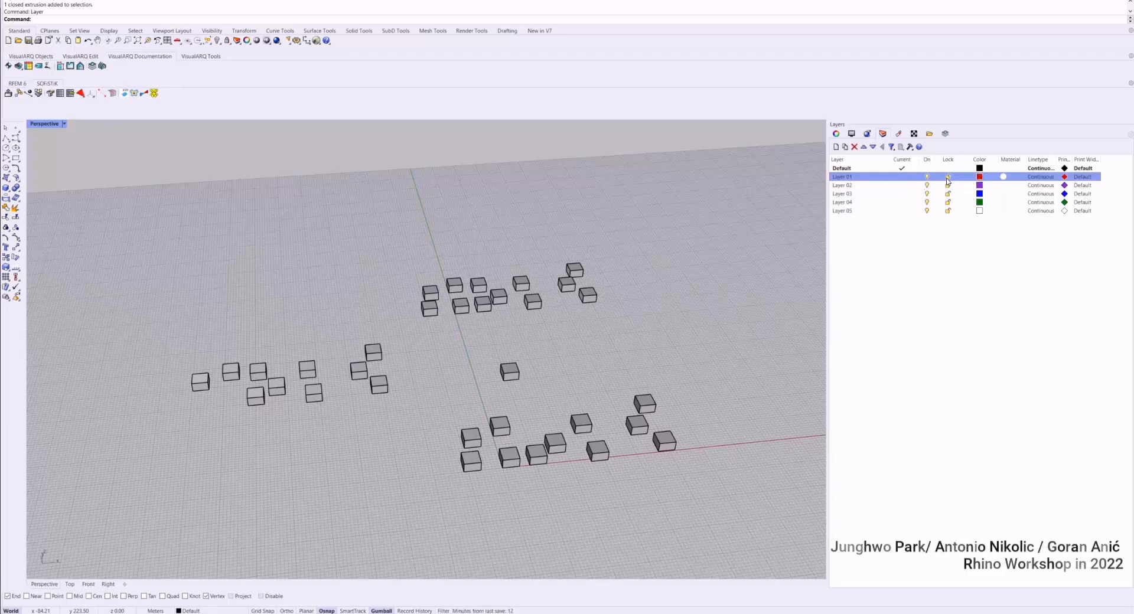
# Crossing-select the boxes at the positive X end of the back group, deselect them, and enlarge the viewport area upward.
pyautogui.moveTo(641, 325); pyautogui.dragTo(550, 241)
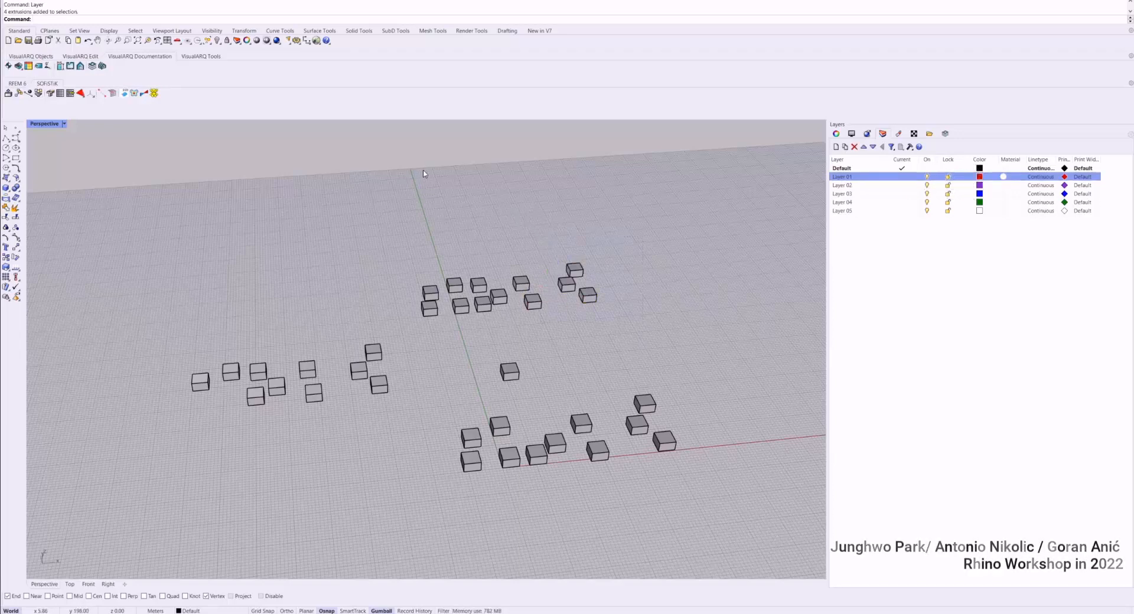
pyautogui.moveTo(419, 150); pyautogui.dragTo(482, 204)
pyautogui.moveTo(396, 118); pyautogui.dragTo(354, 104)
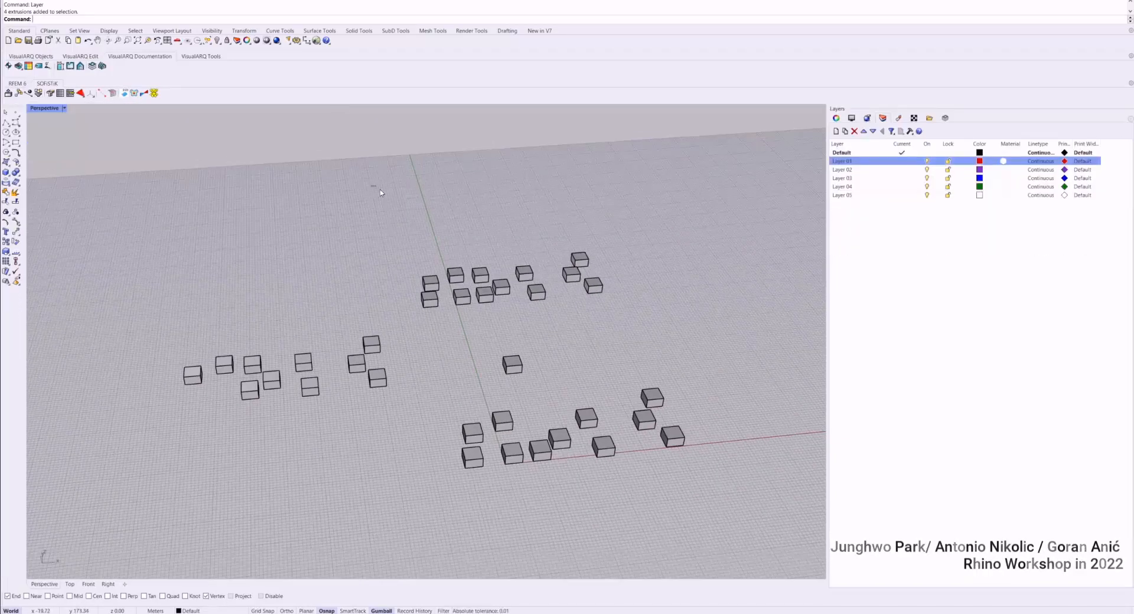
# Demonstrate a left-to-right window selection over the back group's boxes near the Y axis, and clear it.
pyautogui.moveTo(371, 185); pyautogui.dragTo(512, 288)
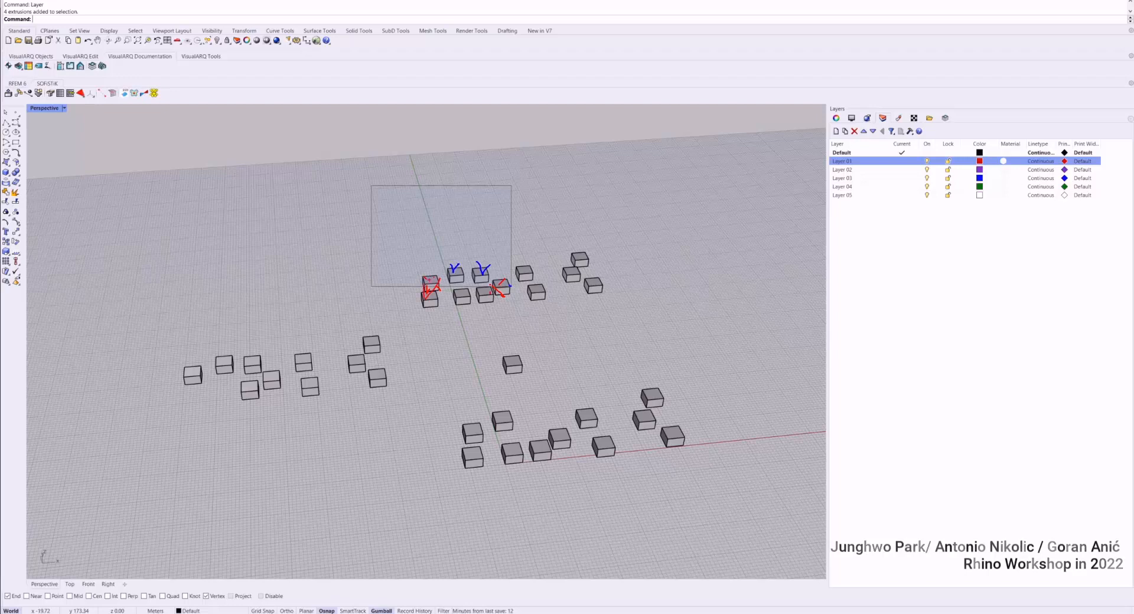
pyautogui.press('Escape')
pyautogui.moveTo(510, 287); pyautogui.dragTo(486, 237)
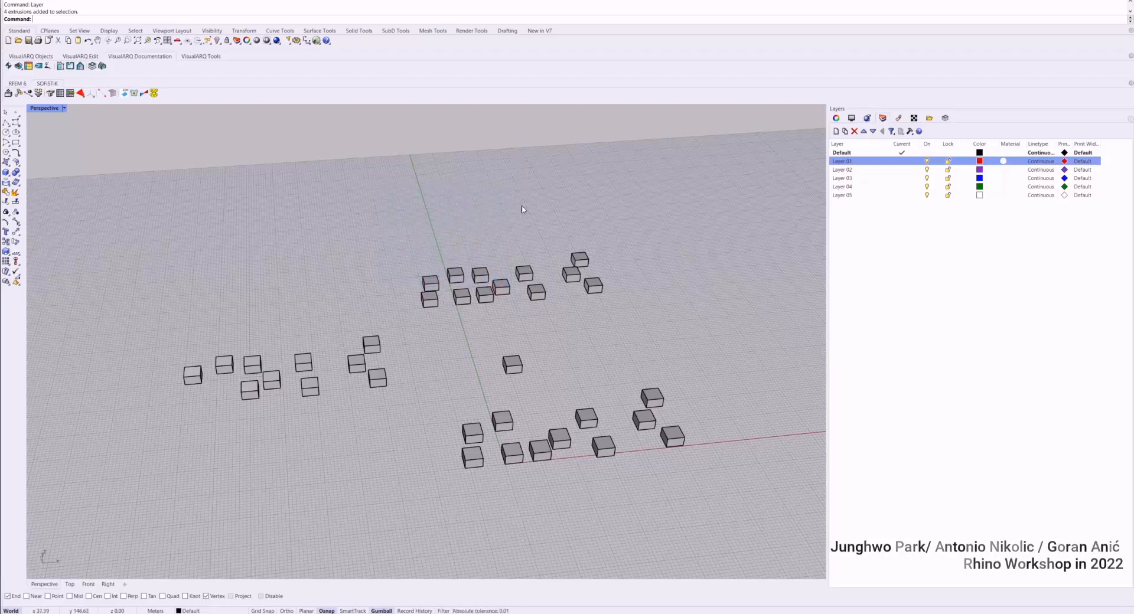
# Demonstrate right-to-left crossing selections over different boxes of the back group, clearing the selection each time.
pyautogui.moveTo(536, 186); pyautogui.dragTo(420, 295)
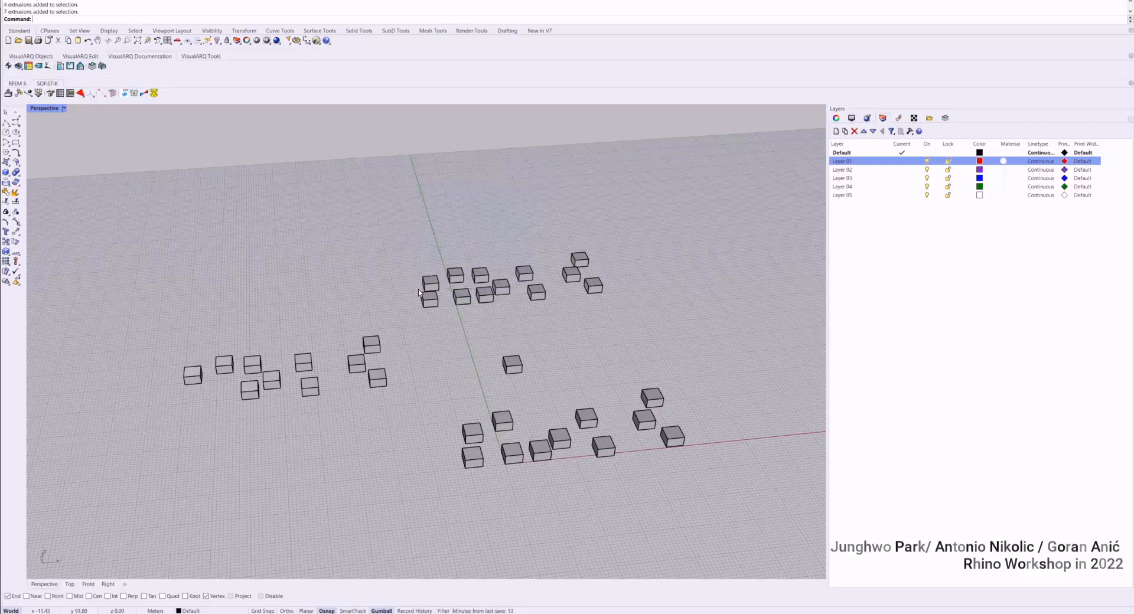
pyautogui.moveTo(535, 203); pyautogui.dragTo(437, 289)
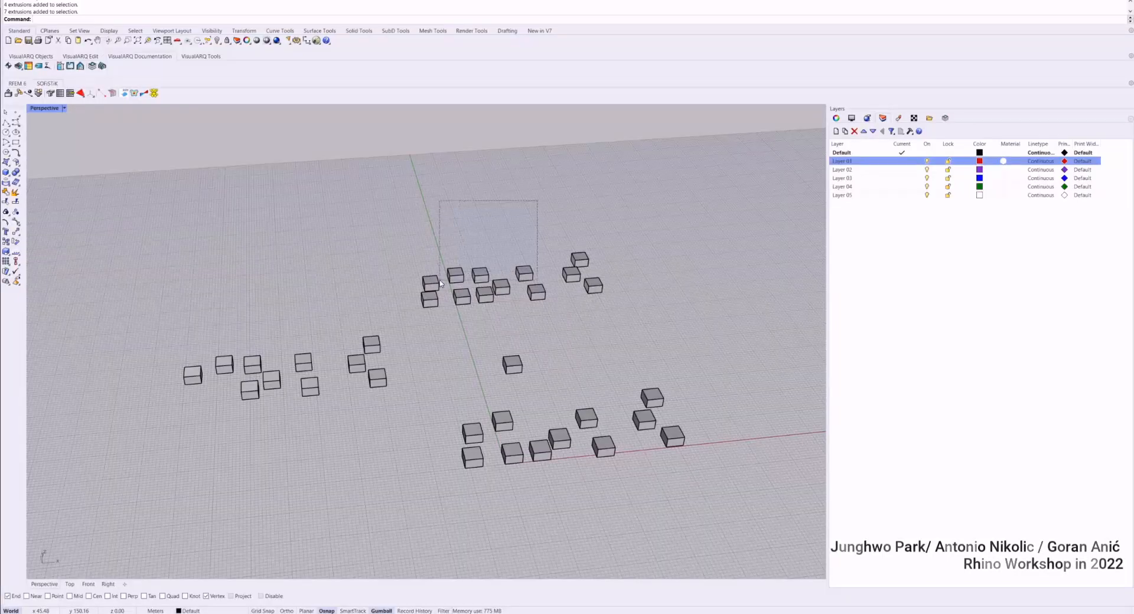
pyautogui.moveTo(440, 284); pyautogui.dragTo(428, 286)
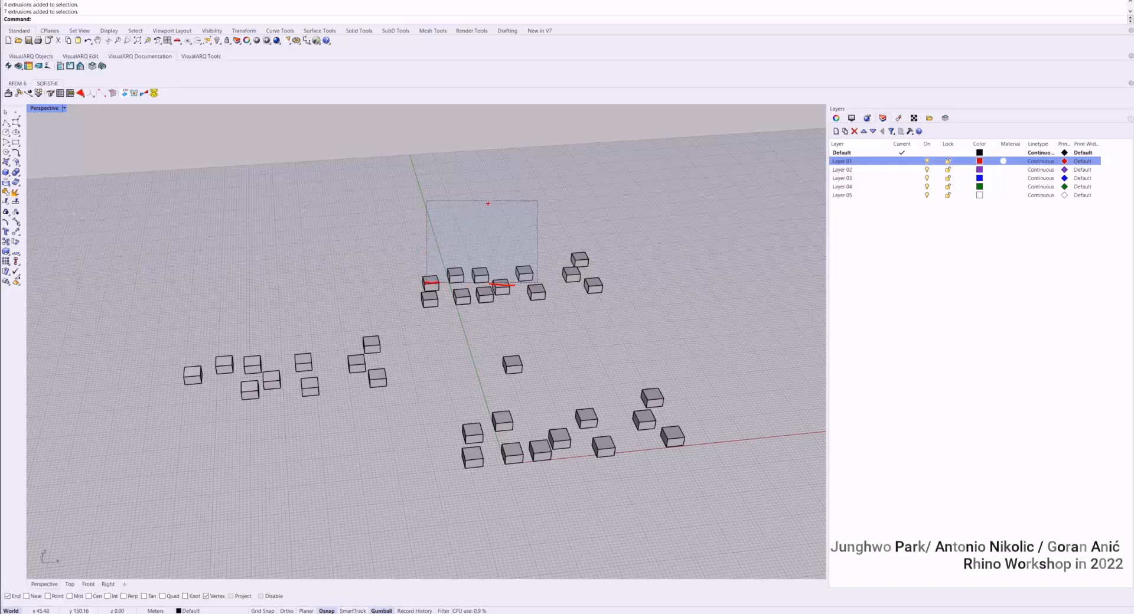
pyautogui.moveTo(488, 204); pyautogui.dragTo(515, 207)
pyautogui.moveTo(432, 275); pyautogui.dragTo(422, 279)
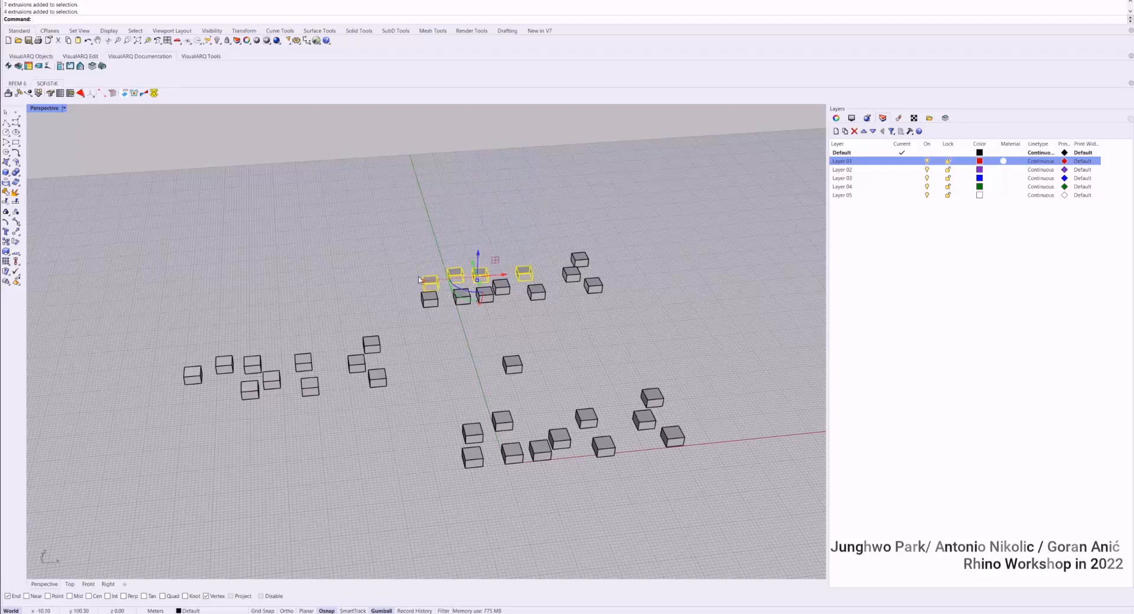
pyautogui.click(385, 234)
pyautogui.moveTo(516, 289); pyautogui.dragTo(492, 314)
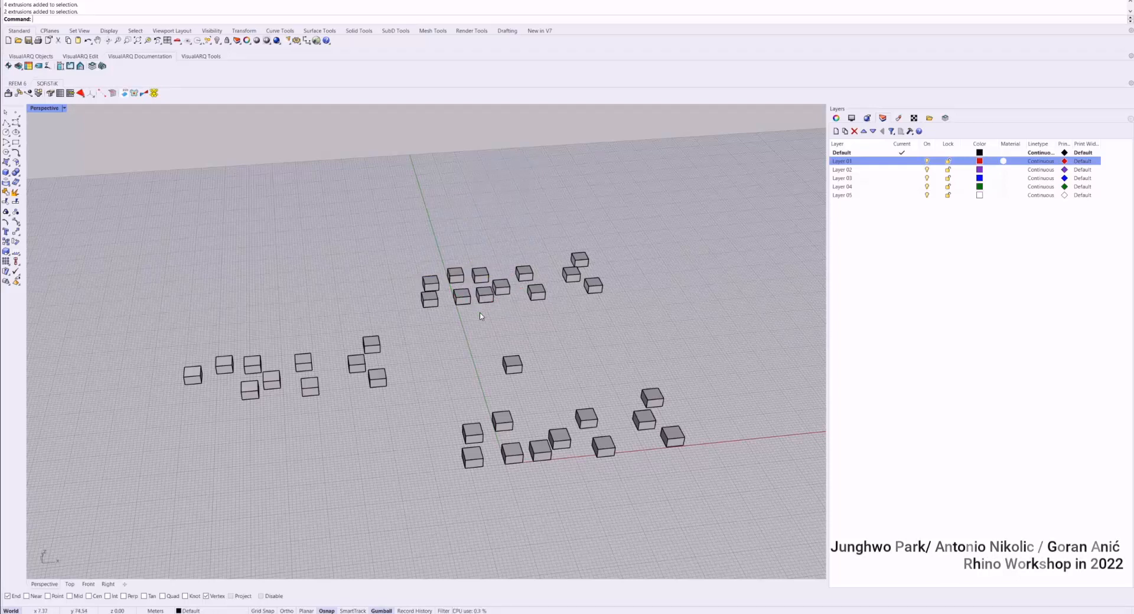
# Crossing-select the five boxes in the middle of the back group and change their object layer to Layer 01.
pyautogui.scroll(2, 534, 336)
pyautogui.click(501, 289)
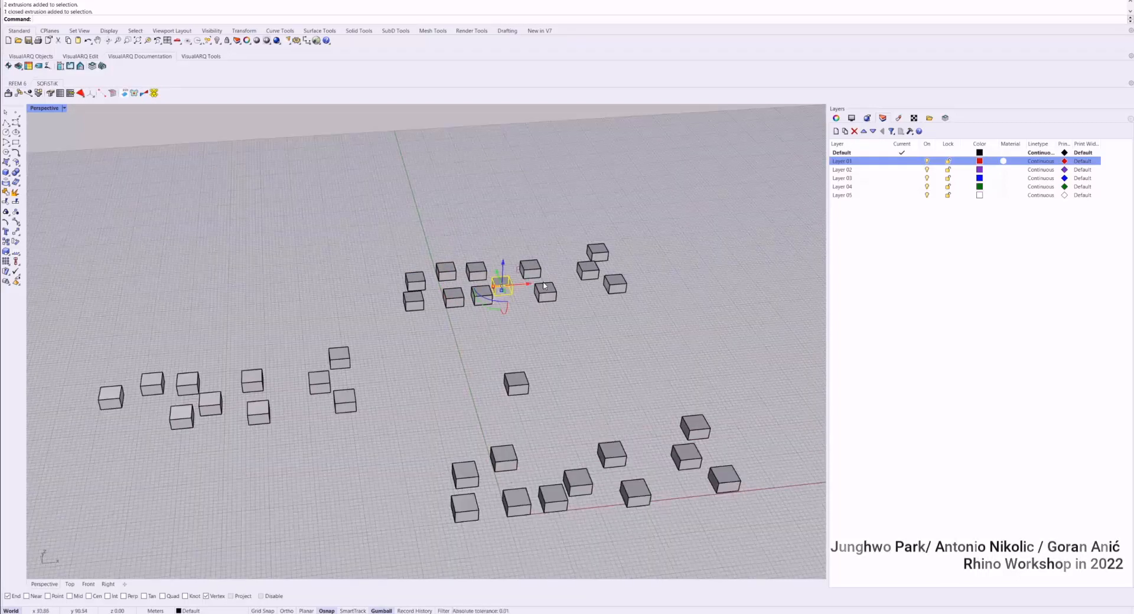
pyautogui.moveTo(545, 286); pyautogui.dragTo(483, 351)
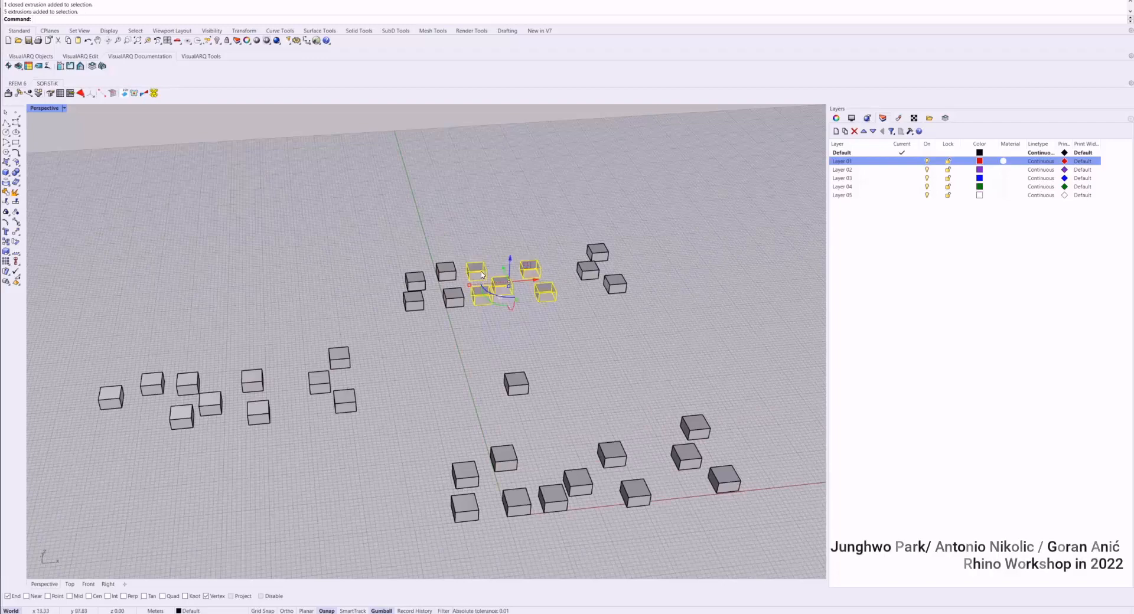
pyautogui.rightClick(846, 164)
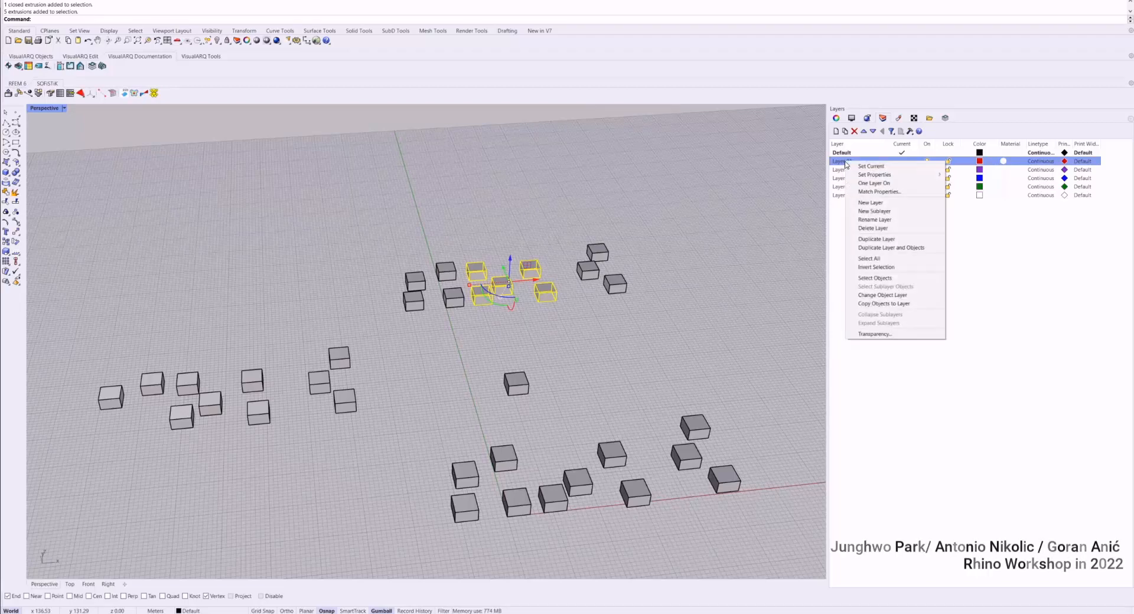
pyautogui.click(886, 297)
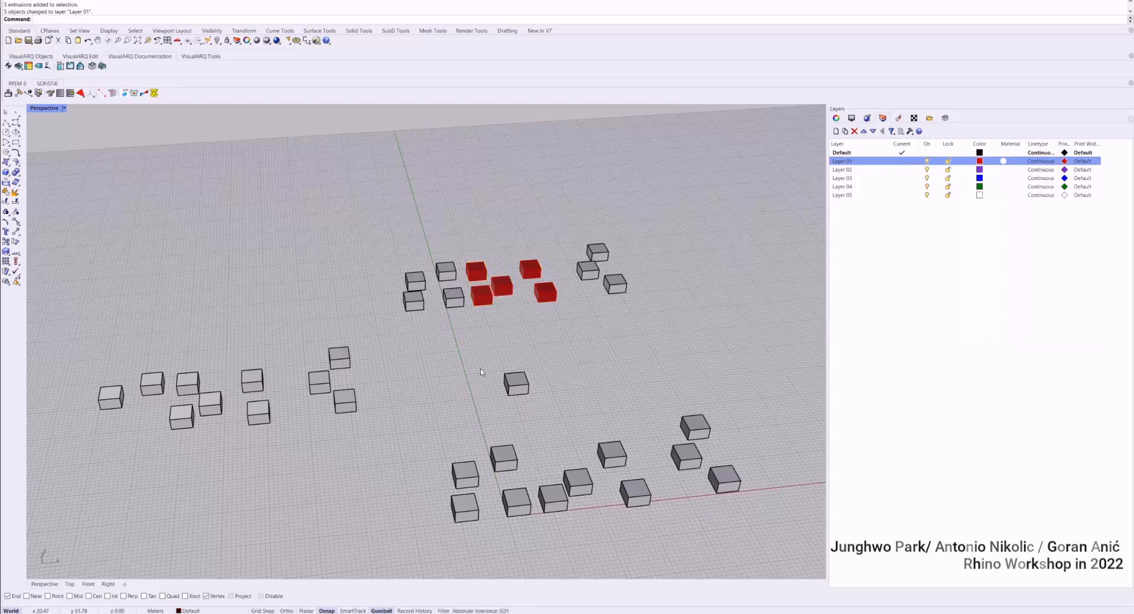
# Select the three boxes at the positive X end of the group on the negative X side and change their layer to Layer 02.
pyautogui.moveTo(415, 333); pyautogui.dragTo(282, 413)
pyautogui.click(259, 424)
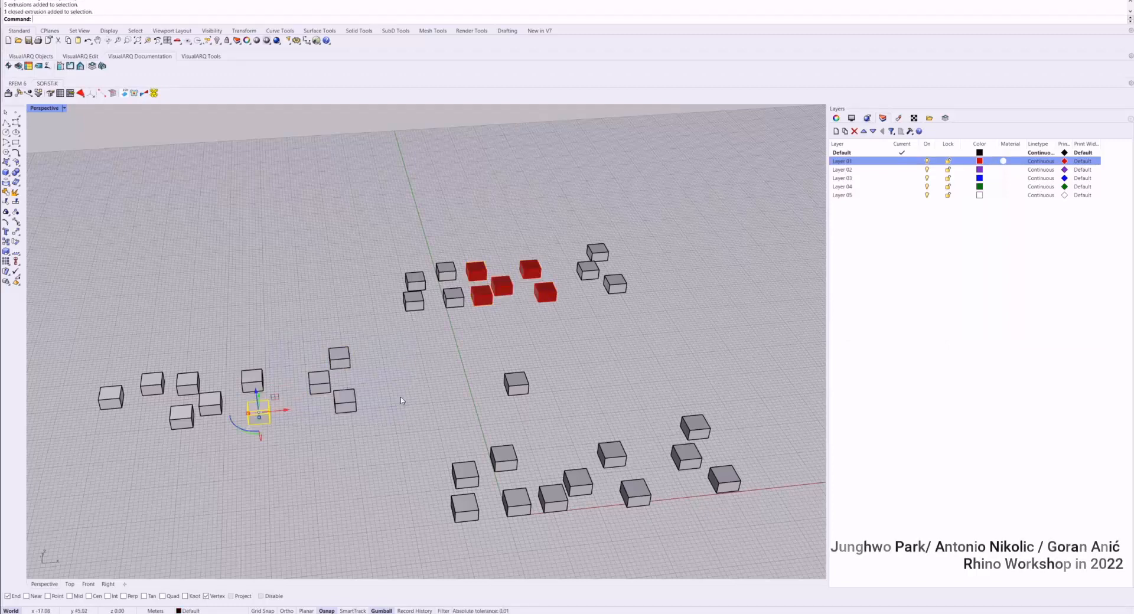
pyautogui.moveTo(297, 420)
pyautogui.mouseDown()
pyautogui.moveTo(418, 332)
pyautogui.moveTo(318, 417)
pyautogui.mouseUp()
pyautogui.click(695, 239)
pyautogui.rightClick(861, 172)
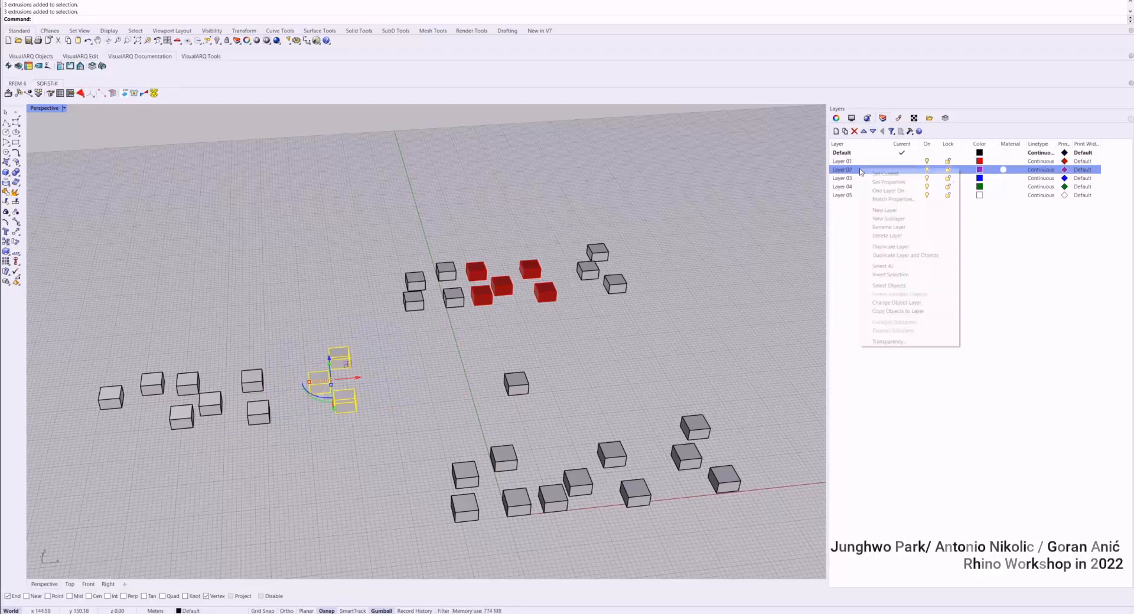
pyautogui.click(904, 303)
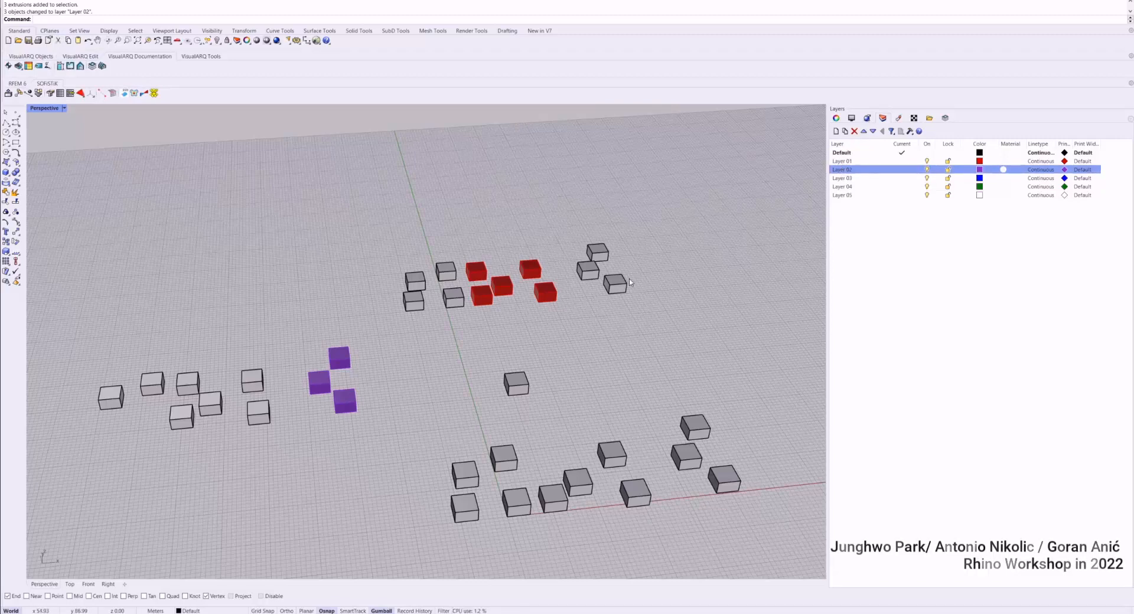
# Shift the front box at the positive X end of the back group slightly forward and deselect it.
pyautogui.moveTo(627, 284); pyautogui.dragTo(612, 306)
pyautogui.click(635, 375)
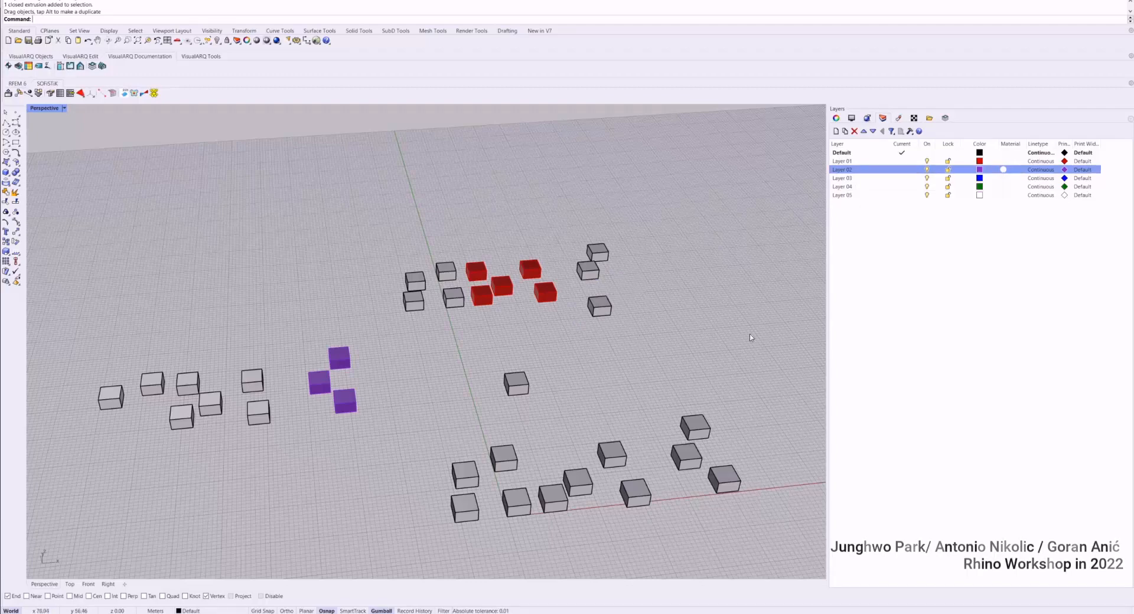
pyautogui.click(11, 0)
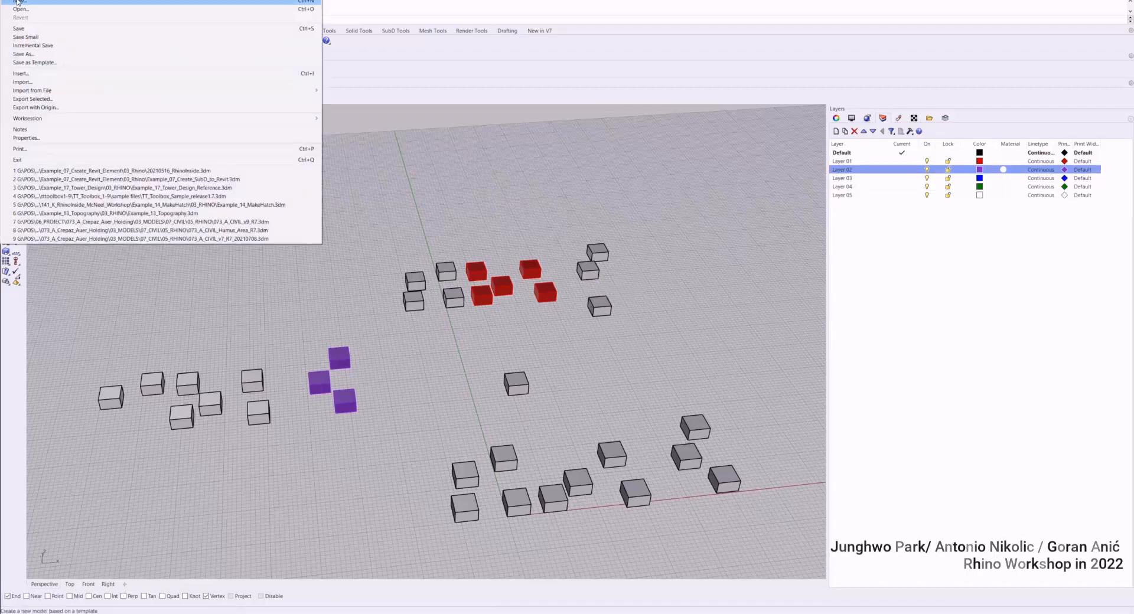
pyautogui.click(17, 2)
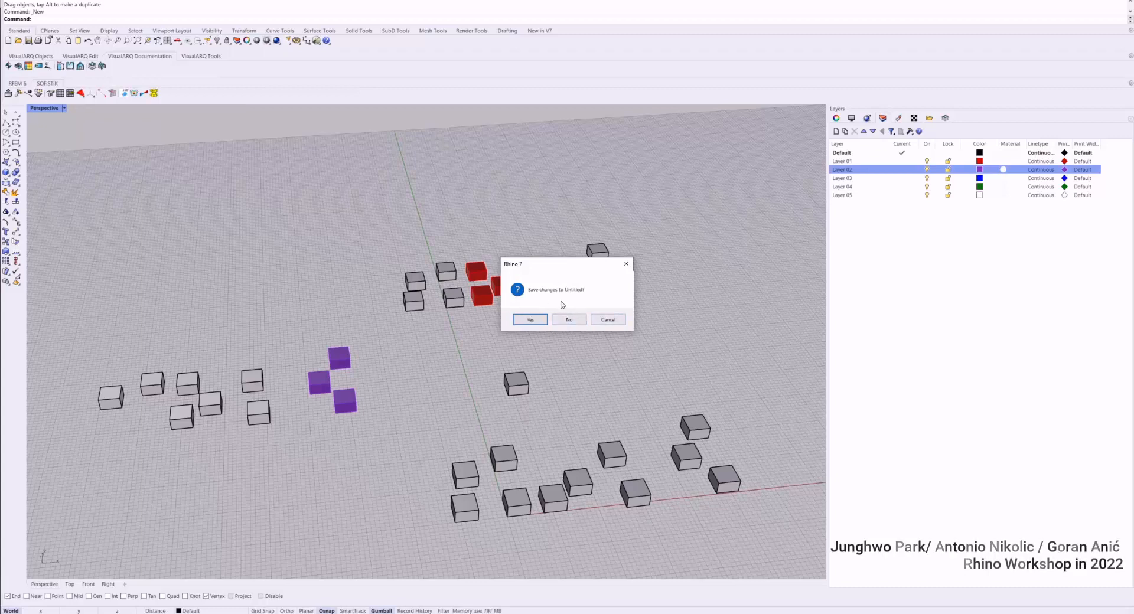
pyautogui.click(609, 320)
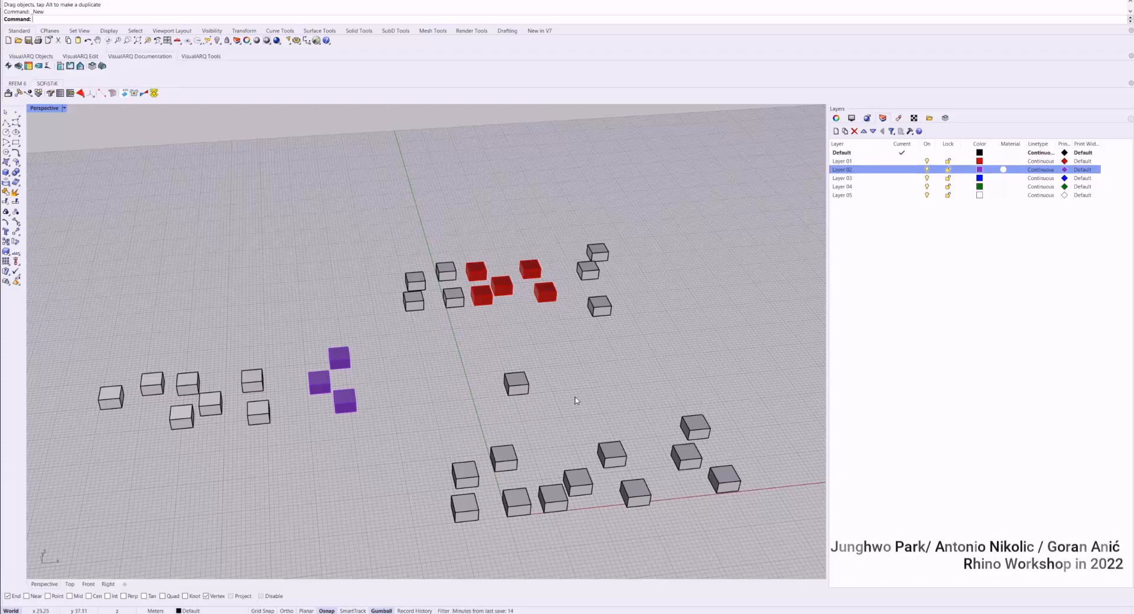
# Crossing-select five boxes of the front group beside the Y axis and change their object layer to Layer 03.
pyautogui.click(461, 497)
pyautogui.moveTo(611, 510); pyautogui.dragTo(484, 461)
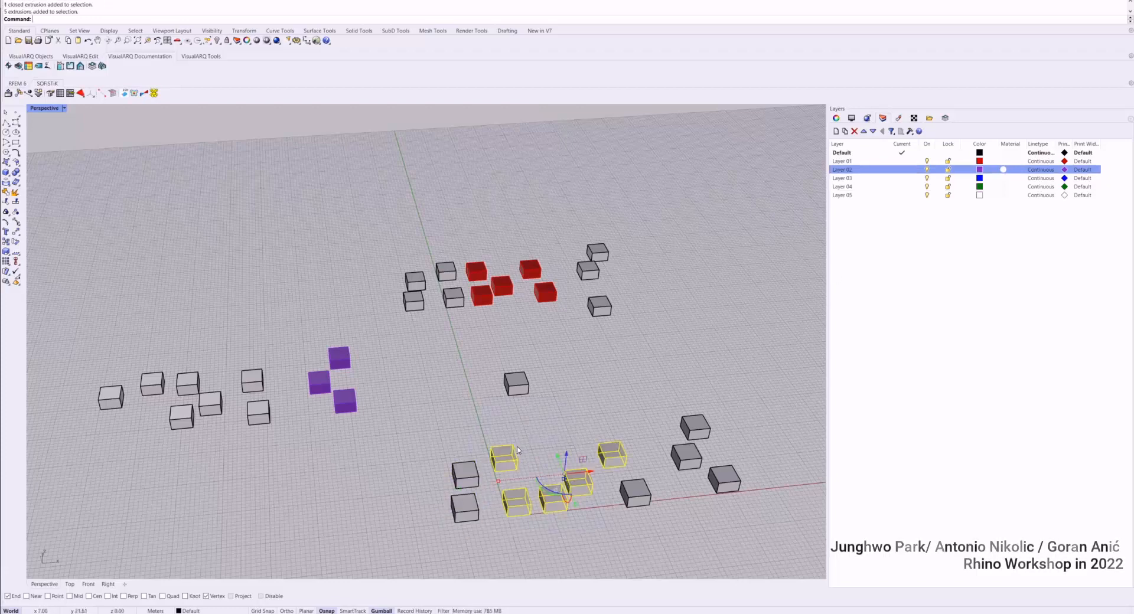
pyautogui.rightClick(861, 185)
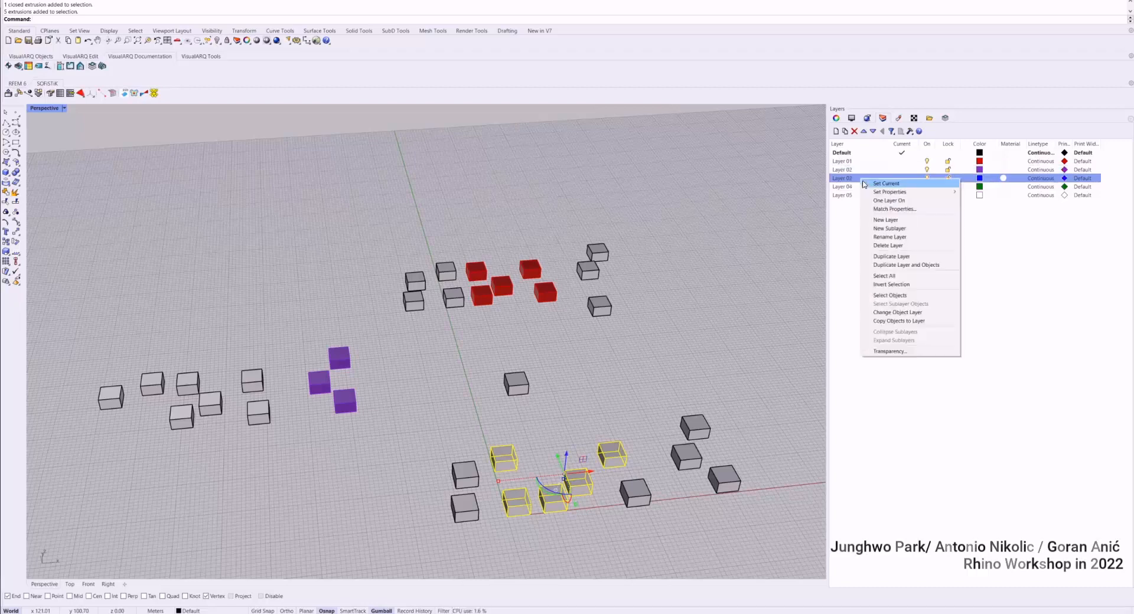
pyautogui.click(915, 313)
pyautogui.click(653, 326)
# Select the three boxes at the back group's positive X end and assign them to Layer 04 in their object properties.
pyautogui.moveTo(663, 222); pyautogui.dragTo(582, 356)
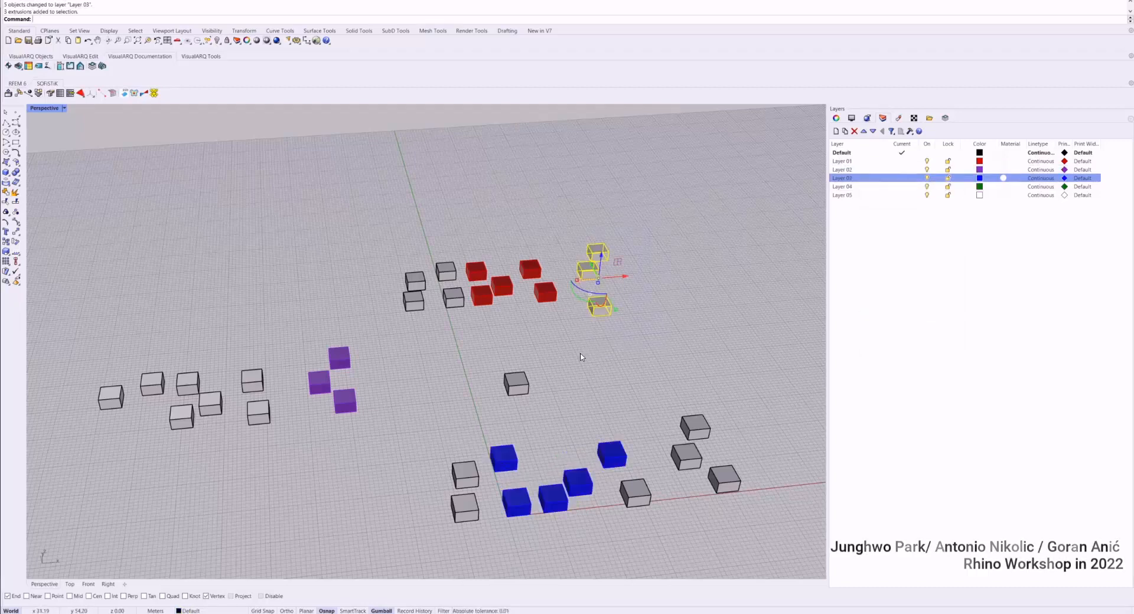
pyautogui.click(835, 118)
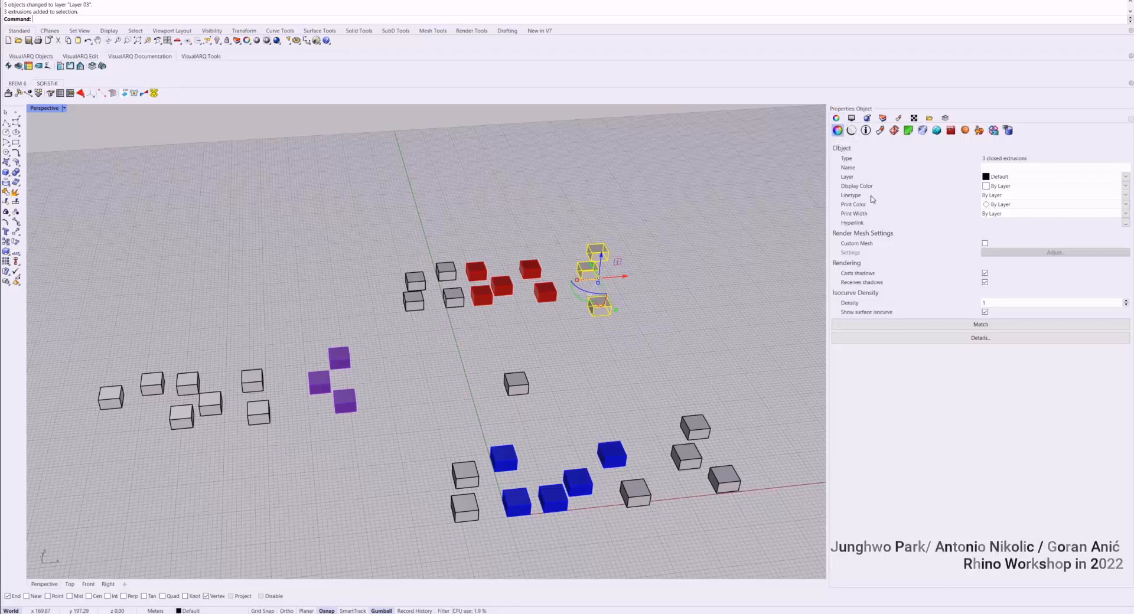
pyautogui.click(1017, 179)
pyautogui.click(1004, 219)
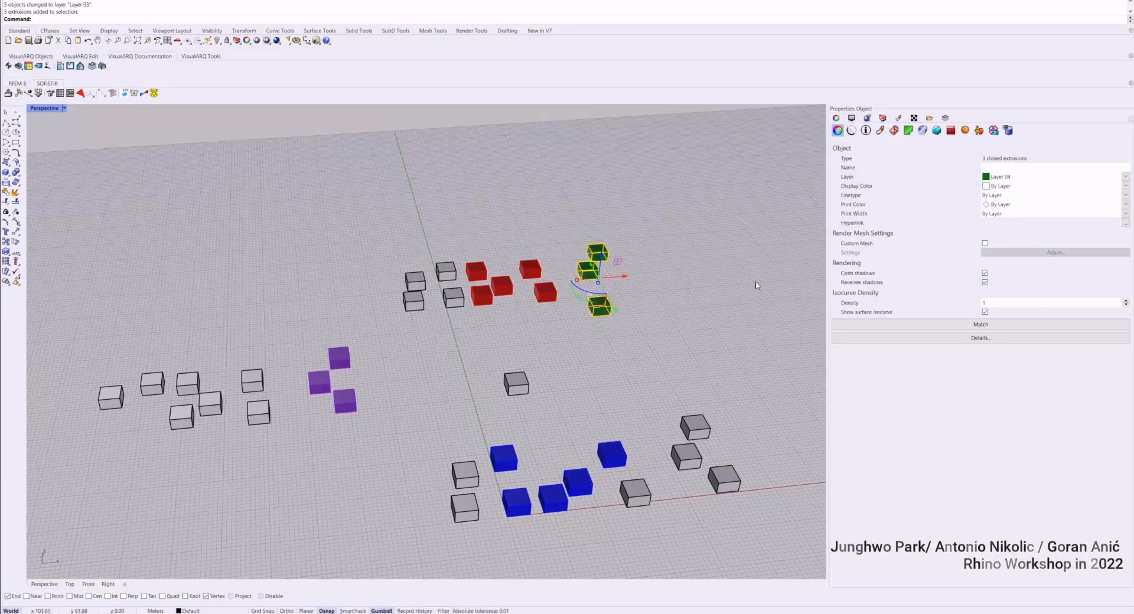
pyautogui.click(757, 286)
# Select the three boxes at the front group's positive X end, assign them to Layer 05 in their object properties, and deselect them.
pyautogui.moveTo(762, 397); pyautogui.dragTo(679, 473)
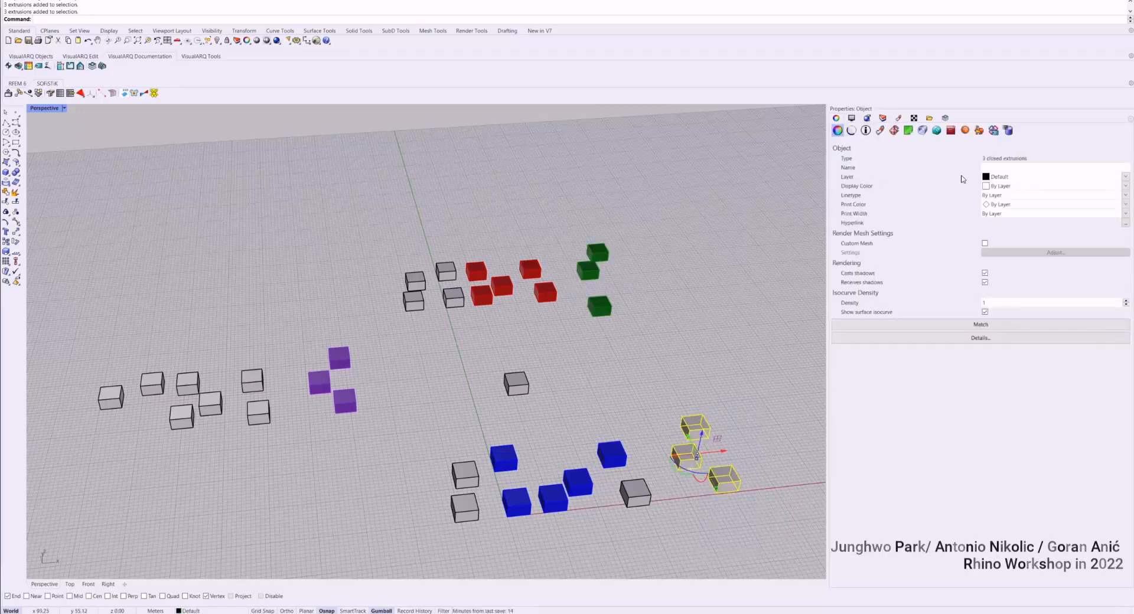
pyautogui.click(1001, 179)
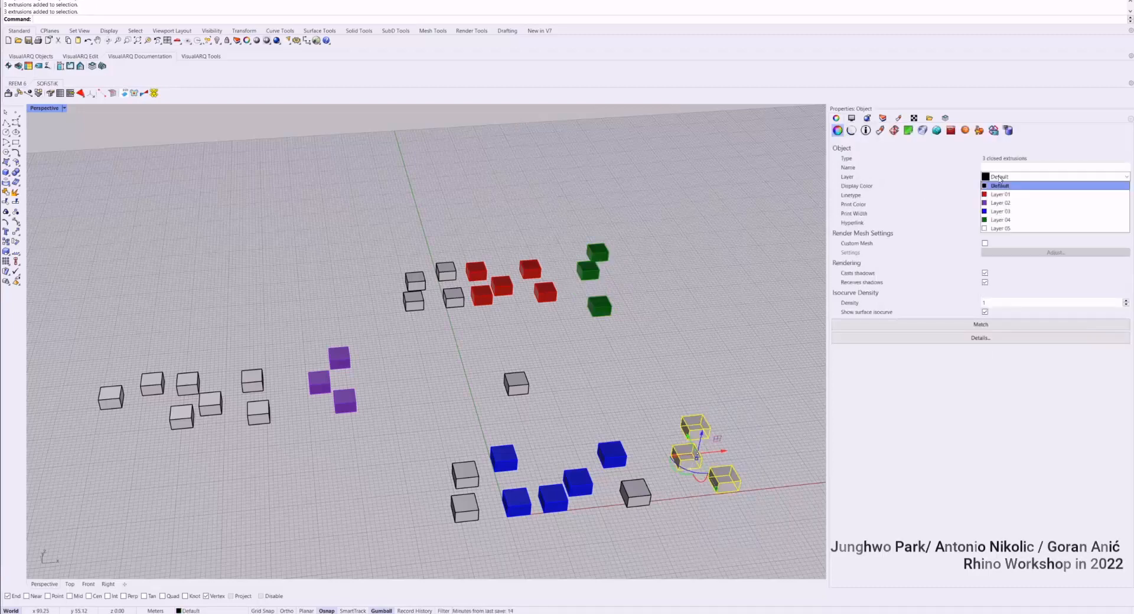
pyautogui.click(1000, 228)
pyautogui.click(714, 260)
# Set the cursor coordinate display to World coordinates.
pyautogui.moveTo(724, 243); pyautogui.dragTo(573, 394, button='right')
pyautogui.scroll(2, 525, 386)
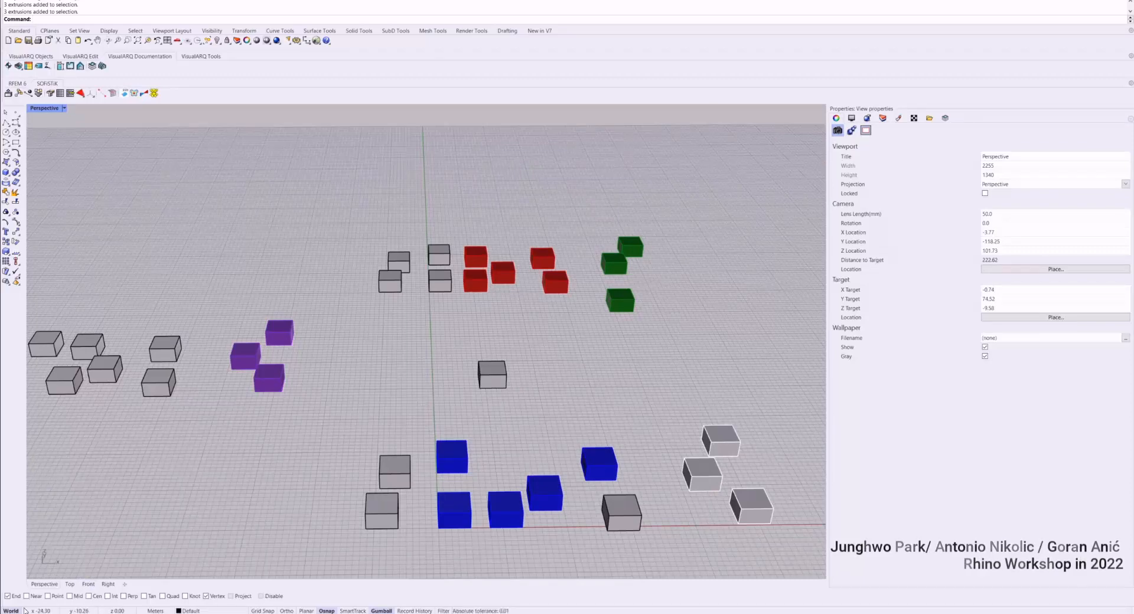
pyautogui.moveTo(300, 361); pyautogui.dragTo(280, 416, button='right')
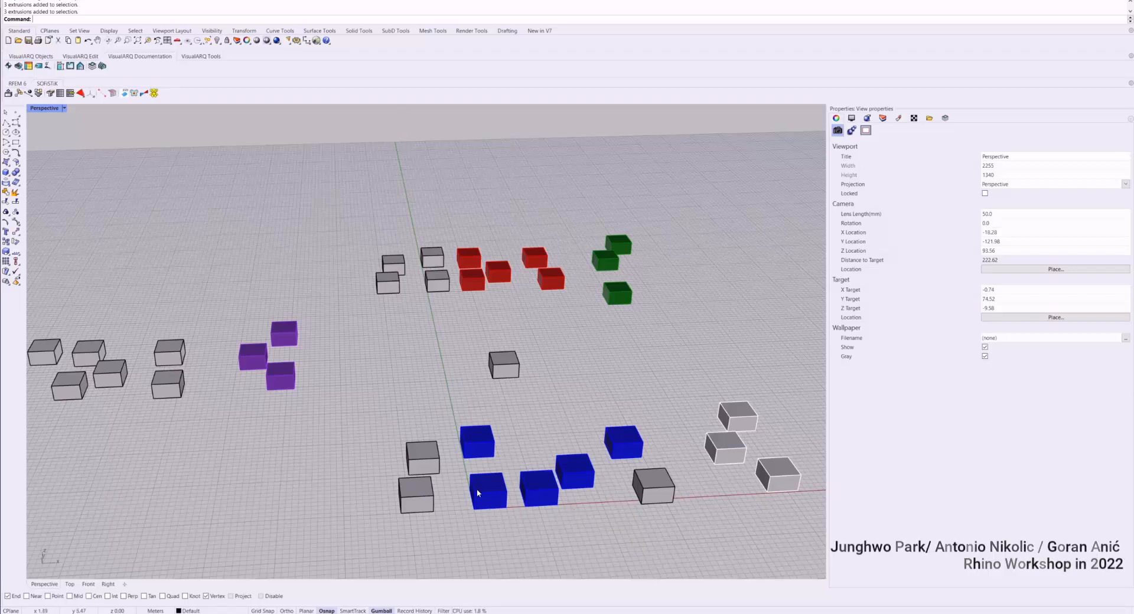
pyautogui.click(10, 611)
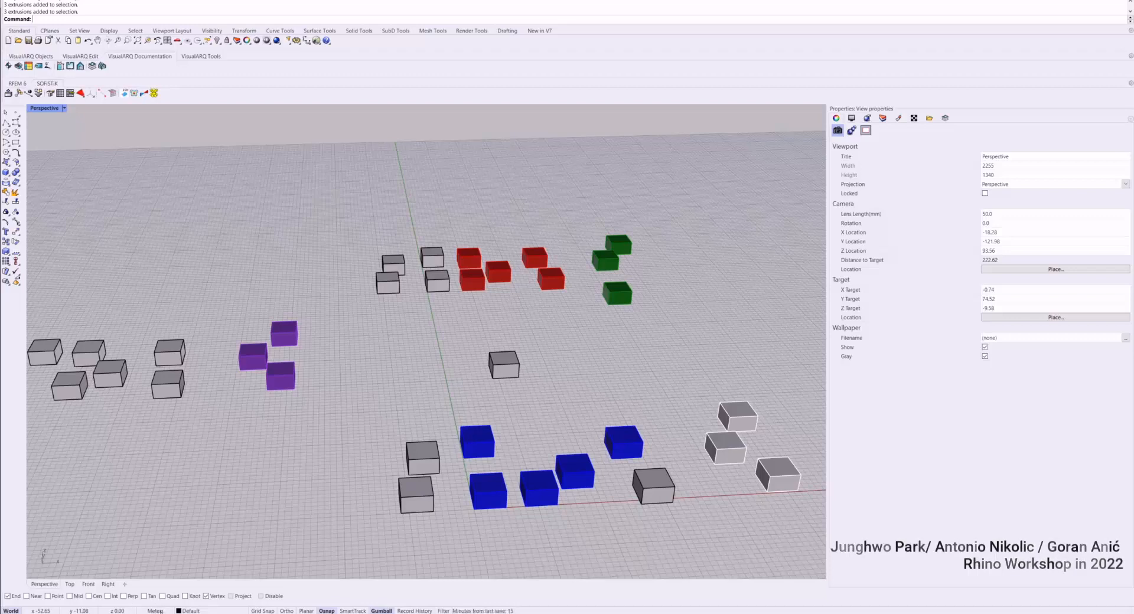
# Examine the available model units and display precision options in the unit settings, keeping Meters and 1.00.
pyautogui.click(161, 611)
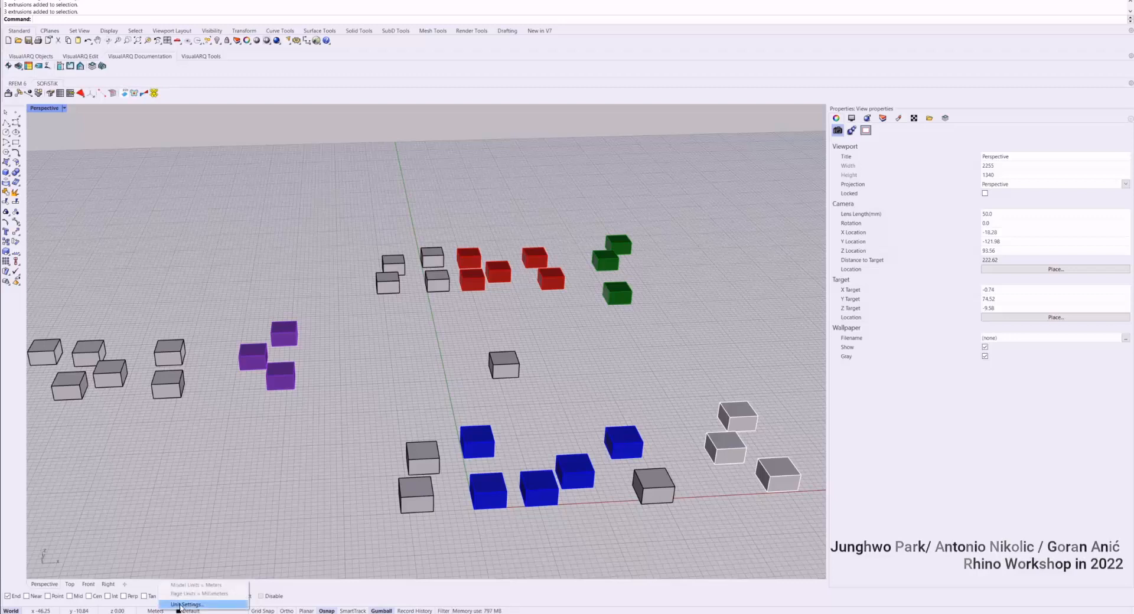
pyautogui.click(180, 604)
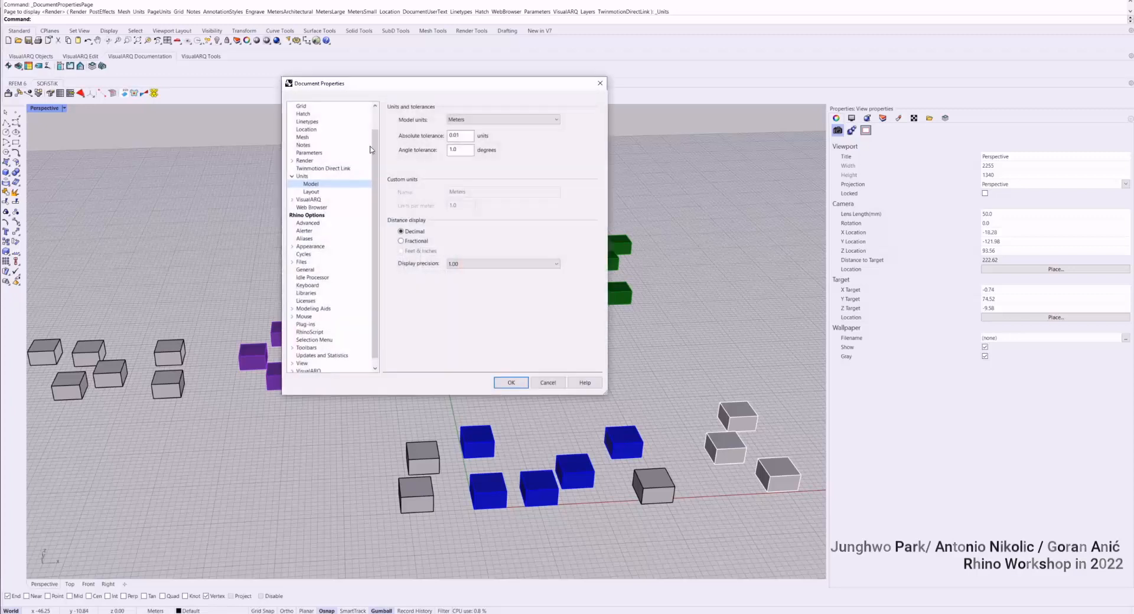
pyautogui.click(465, 120)
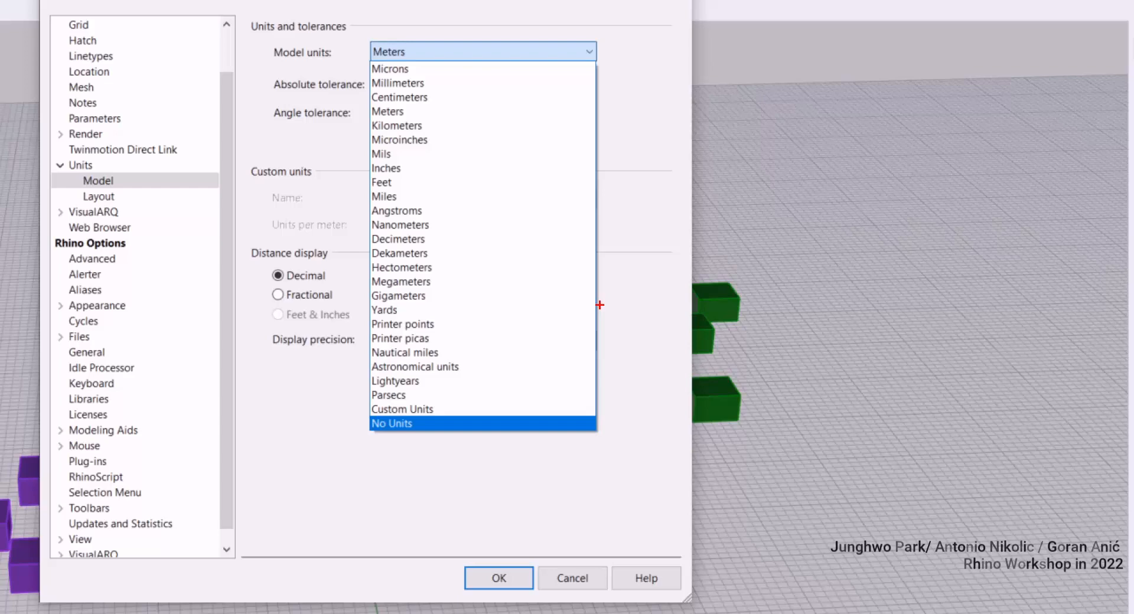
pyautogui.press('Escape')
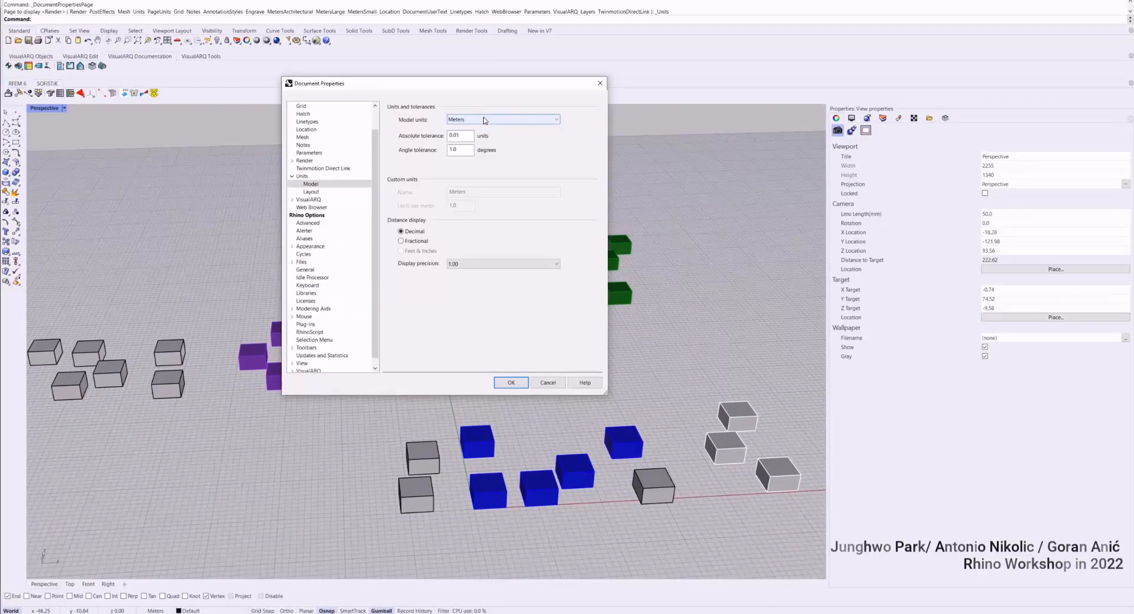
pyautogui.click(478, 264)
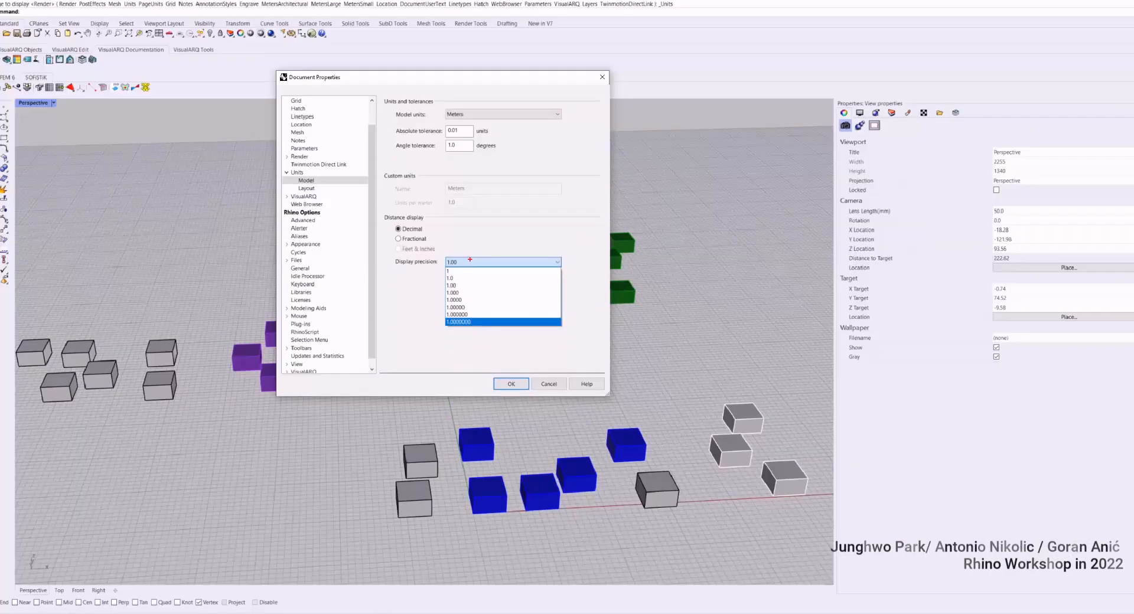
pyautogui.click(438, 203)
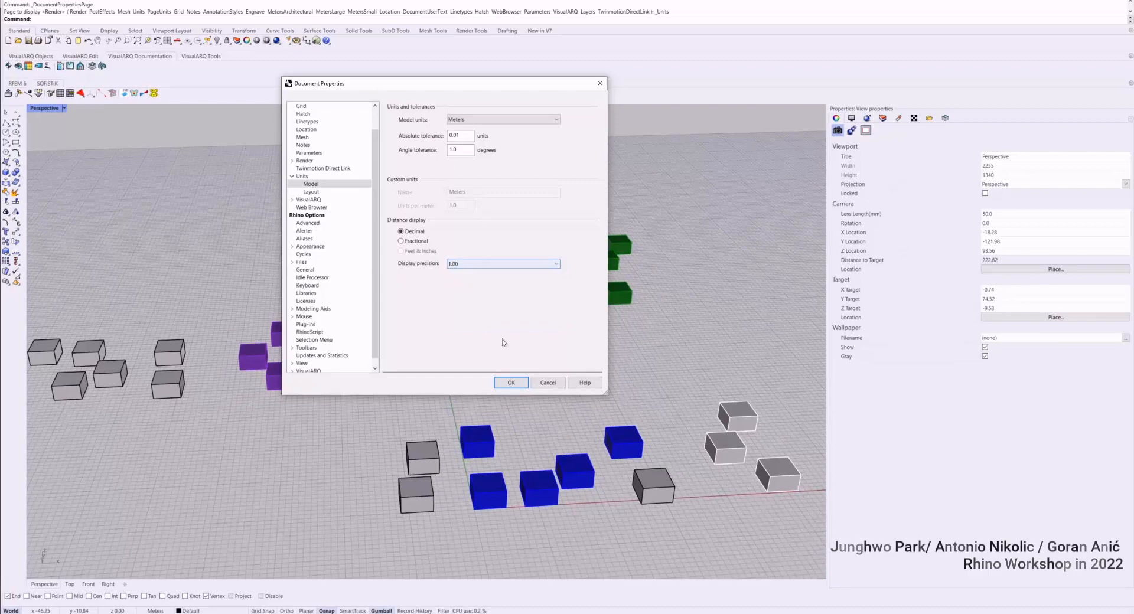
pyautogui.click(516, 383)
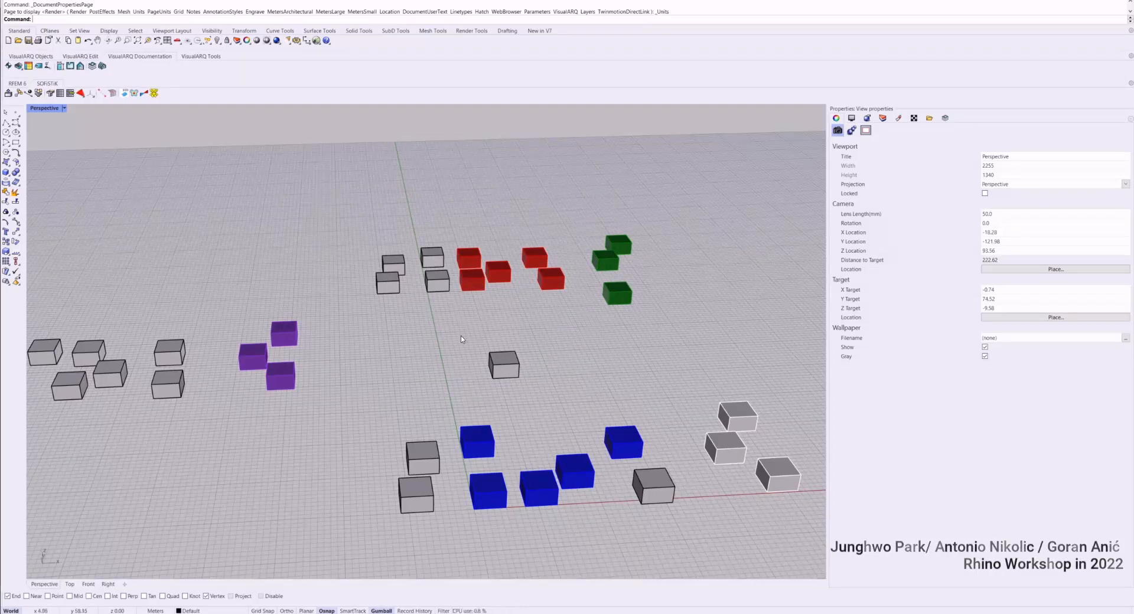
pyautogui.scroll(2, 454, 347)
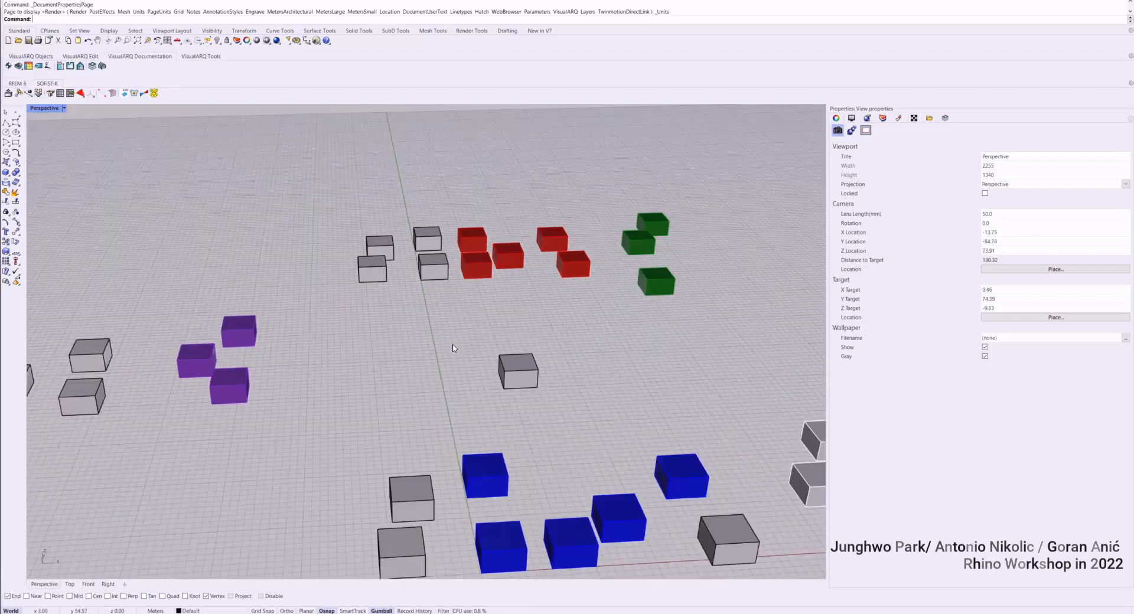
pyautogui.scroll(-2, 455, 347)
pyautogui.scroll(4, 498, 500)
pyautogui.scroll(4, 482, 455)
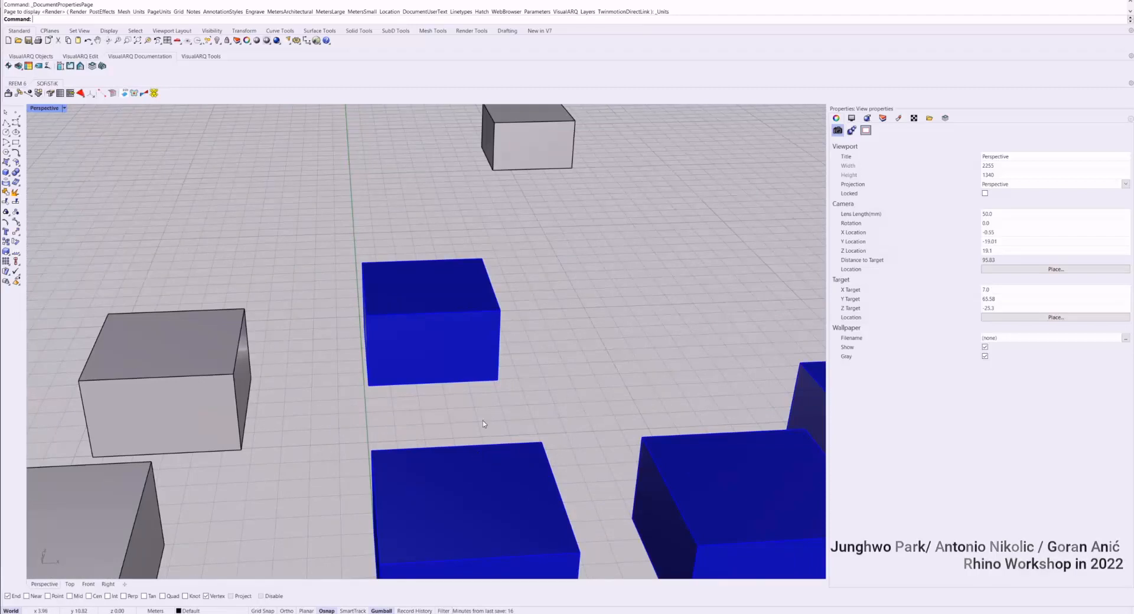
# Select all the boxes with one crossing selection and clear the selection again.
pyautogui.scroll(5, 498, 380)
pyautogui.scroll(-3, 502, 382)
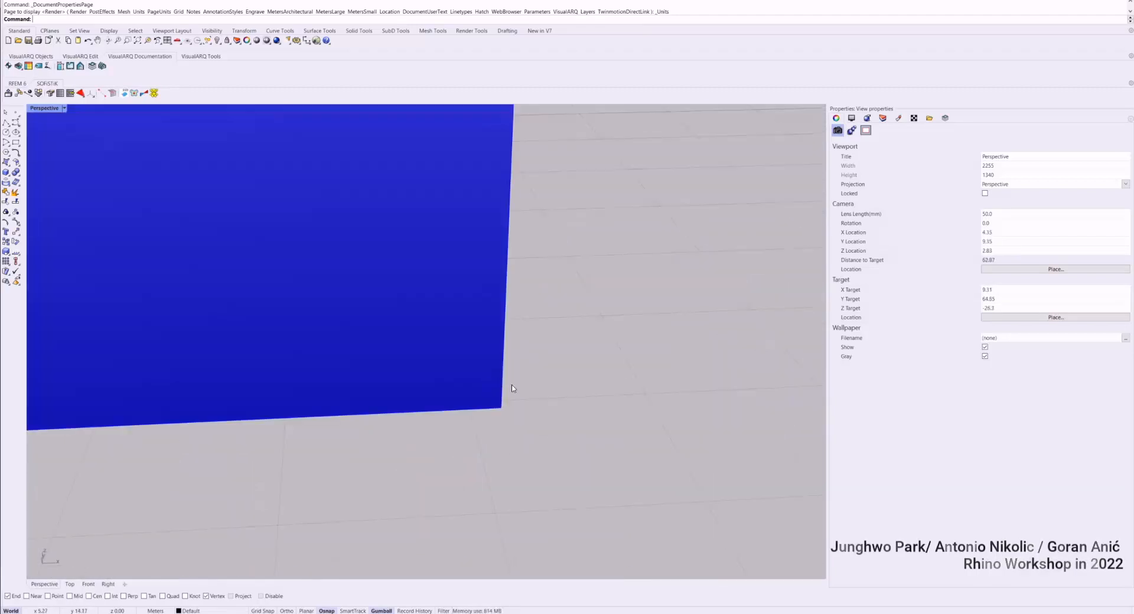
pyautogui.scroll(-10, 527, 411)
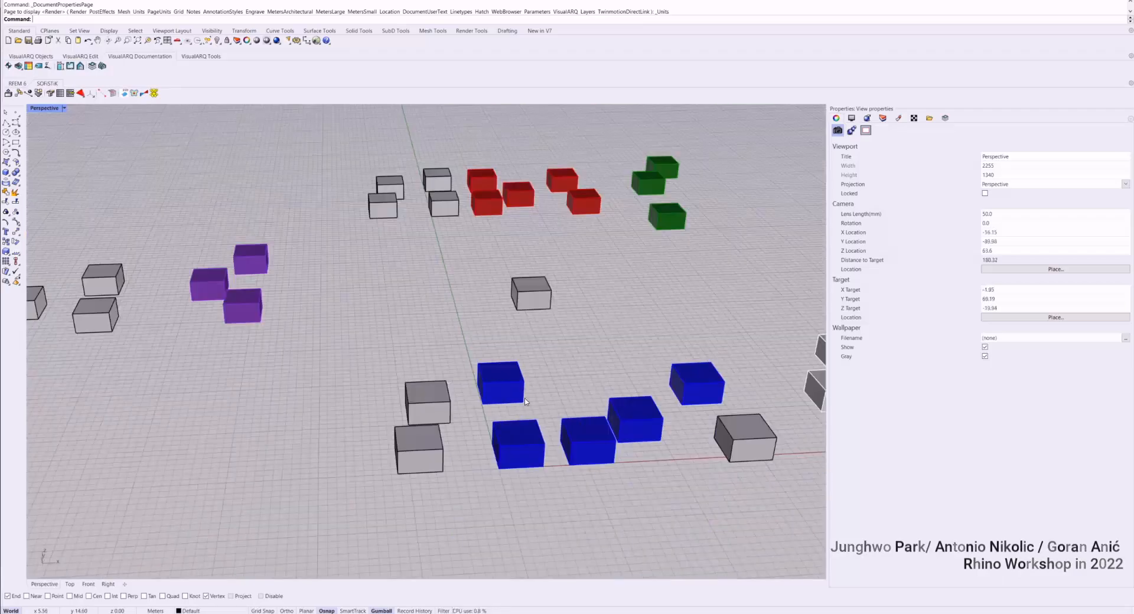
pyautogui.scroll(3, 549, 346)
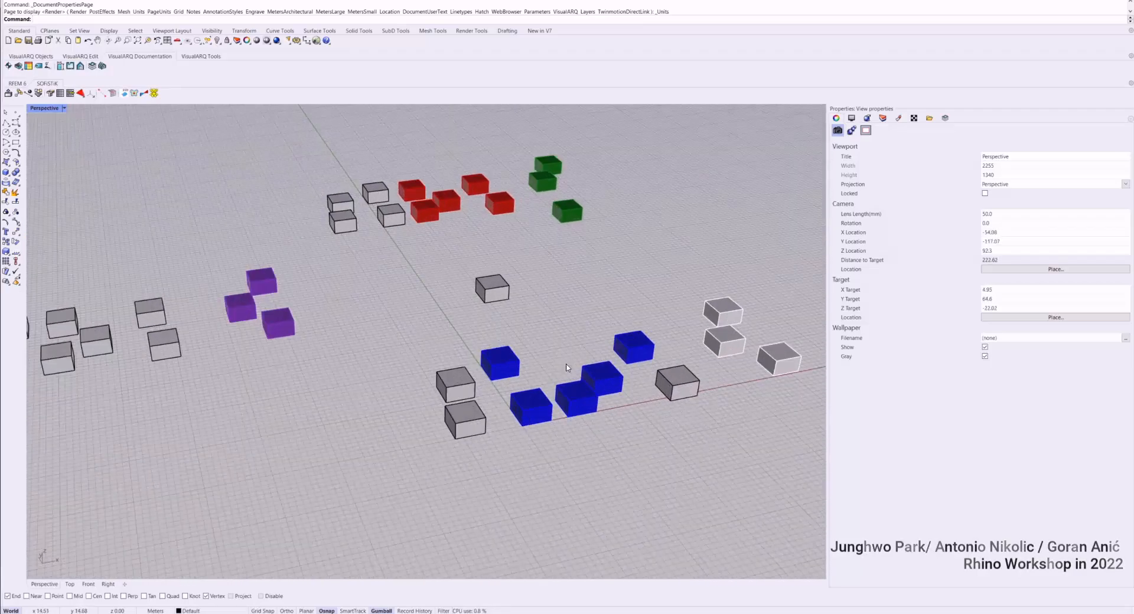
pyautogui.scroll(-2, 530, 364)
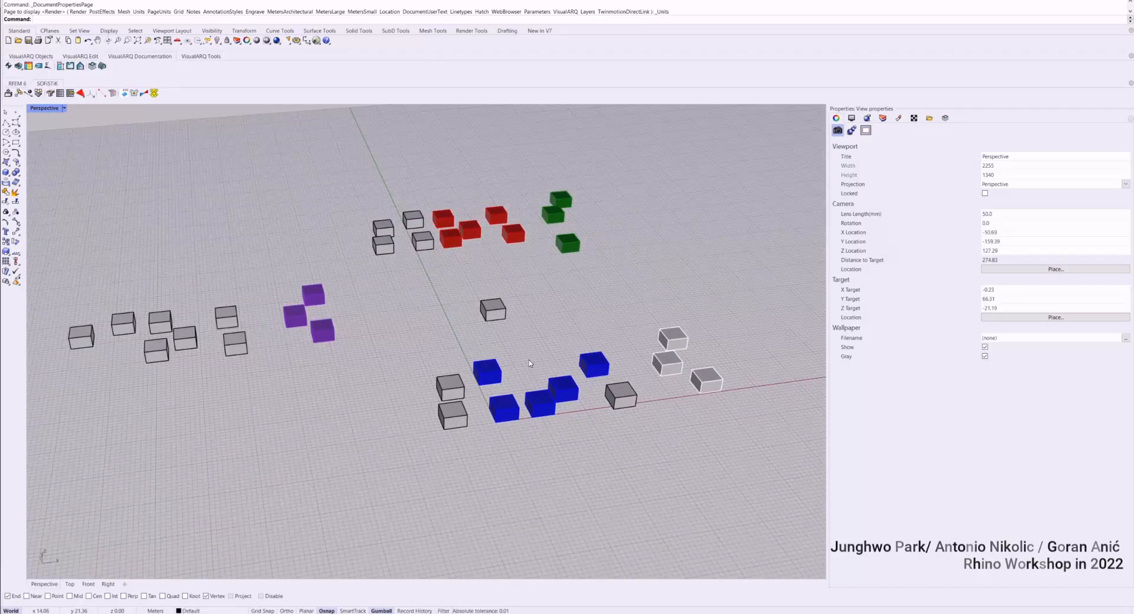
pyautogui.scroll(-8, 529, 363)
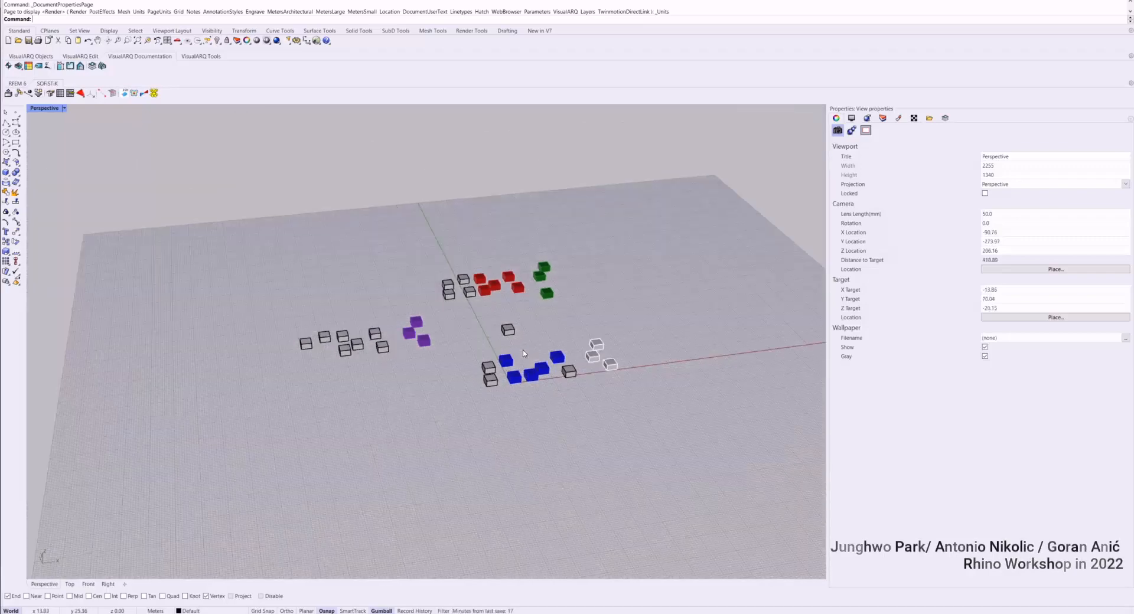
pyautogui.moveTo(653, 418); pyautogui.dragTo(283, 232)
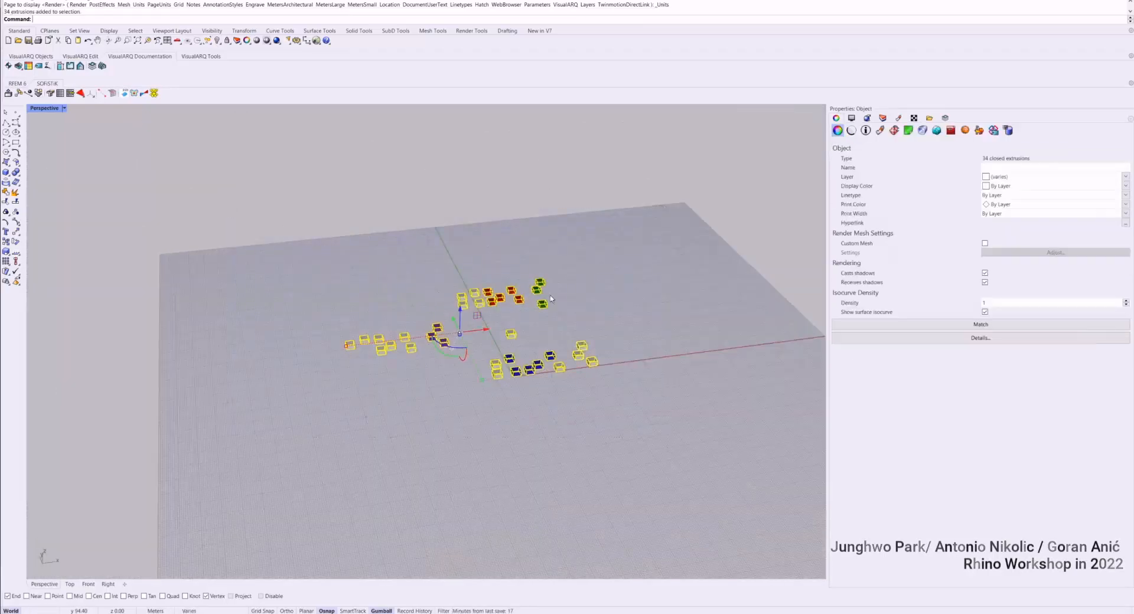
pyautogui.scroll(3, 551, 299)
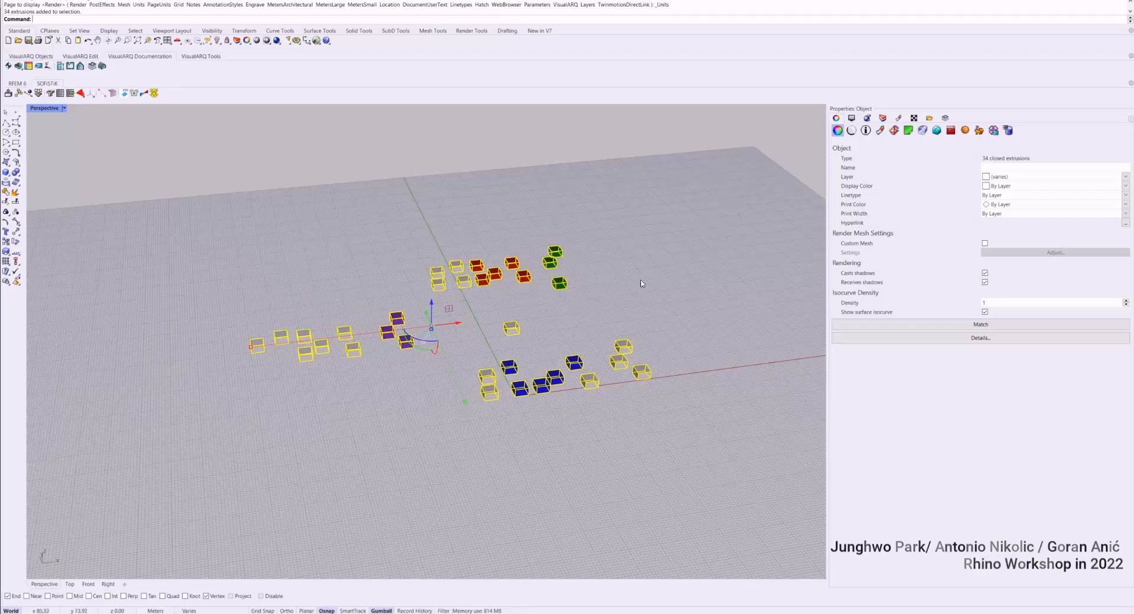
pyautogui.click(583, 295)
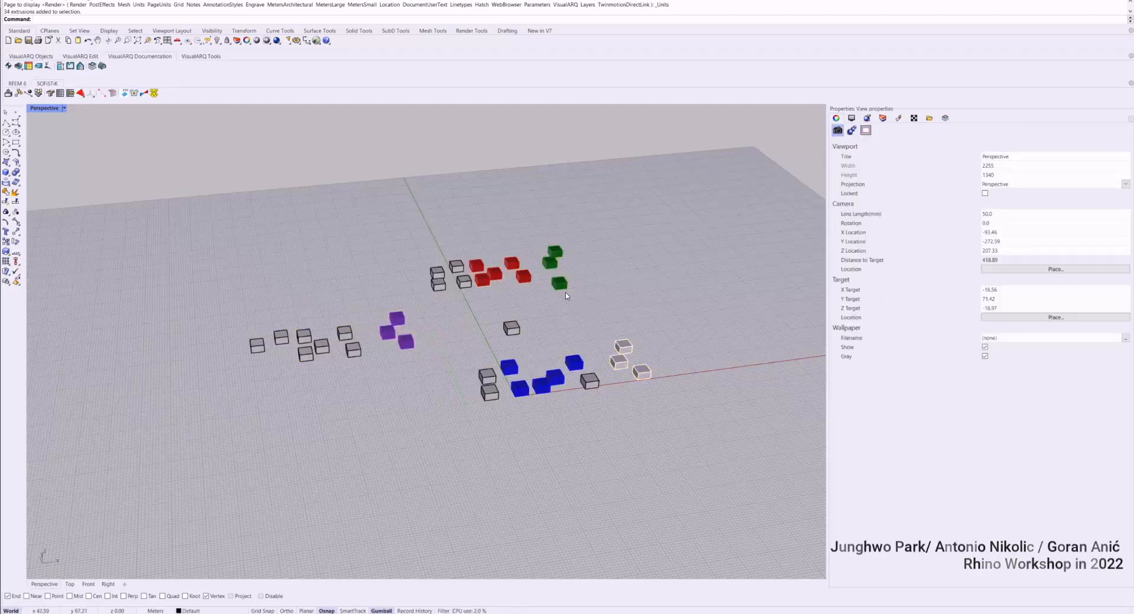
pyautogui.moveTo(555, 289); pyautogui.dragTo(398, 253, button='right')
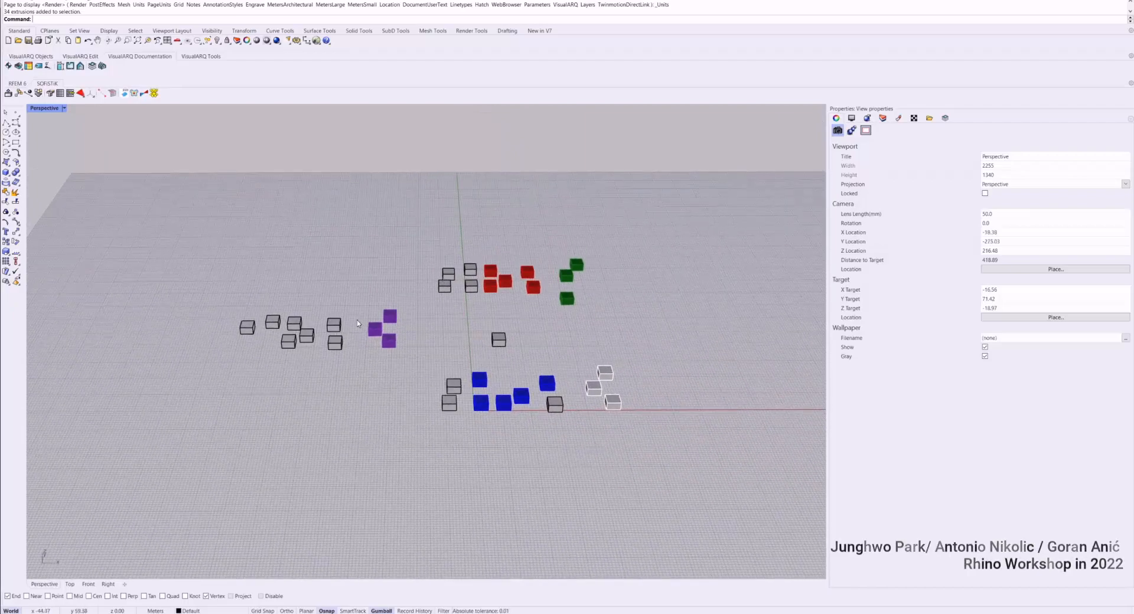
pyautogui.moveTo(357, 324); pyautogui.dragTo(372, 341, button='right')
pyautogui.scroll(4, 471, 380)
pyautogui.scroll(-2, 471, 380)
pyautogui.moveTo(471, 380); pyautogui.dragTo(419, 358, button='right')
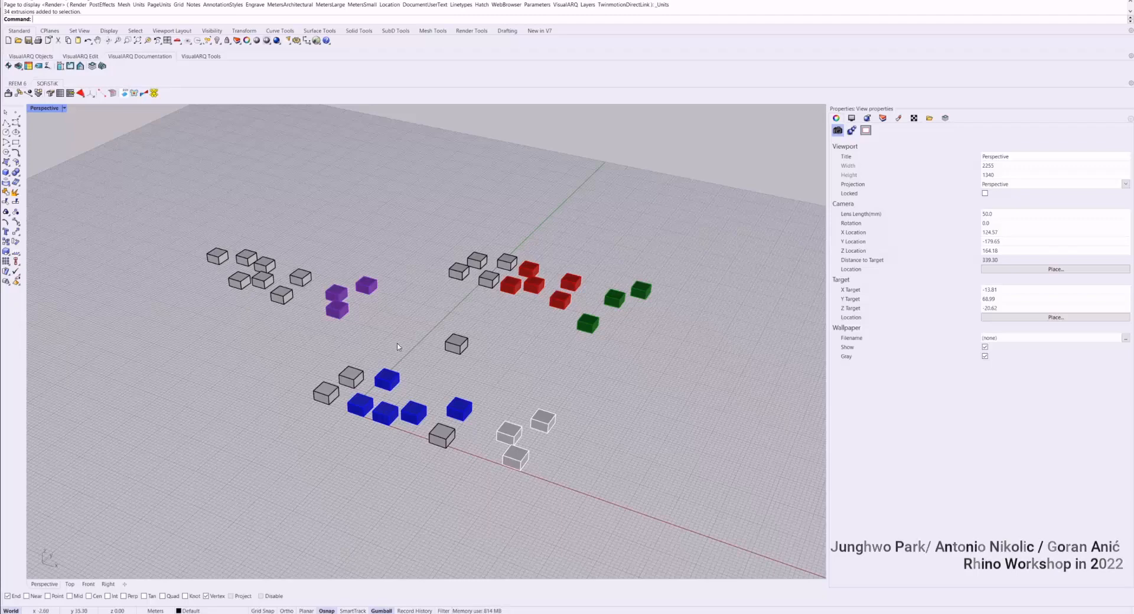
pyautogui.moveTo(340, 333); pyautogui.dragTo(400, 336, button='right')
pyautogui.scroll(-4, 431, 327)
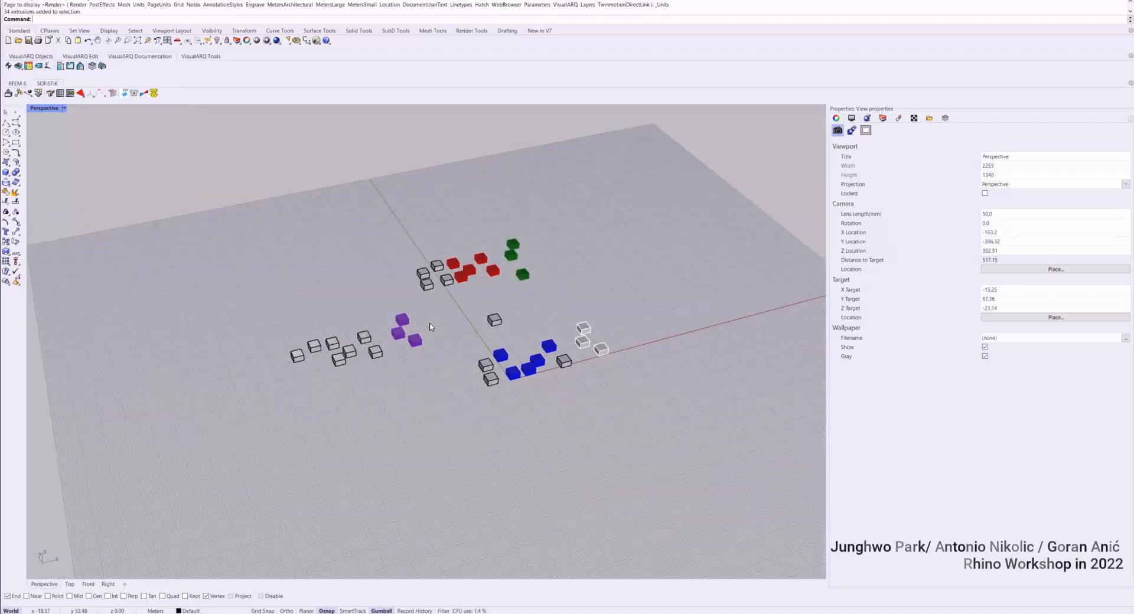
# Toggle the Perspective viewport's grid and axes off and back on several times.
pyautogui.press('F7')
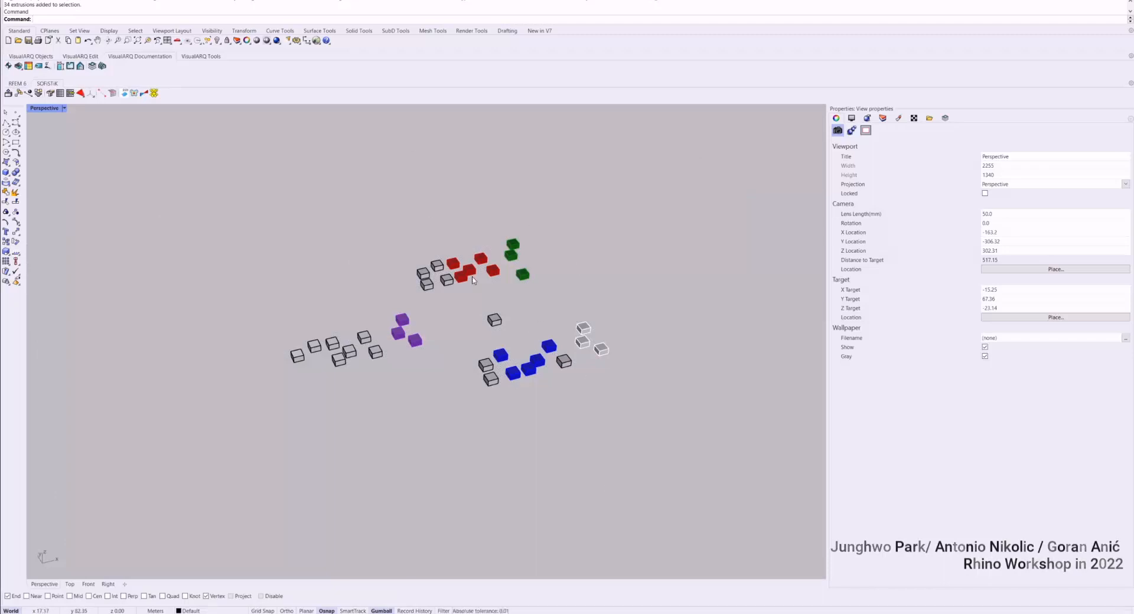
pyautogui.press('F7')
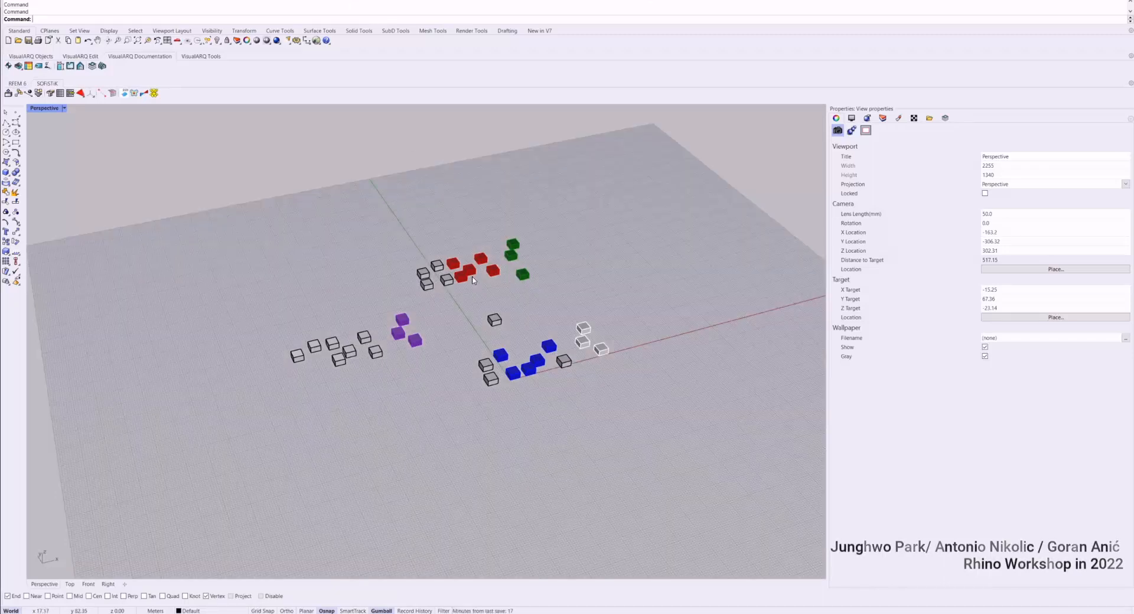
pyautogui.press('F7')
pyautogui.press('F7')
pyautogui.press('F7')
pyautogui.press('F7')
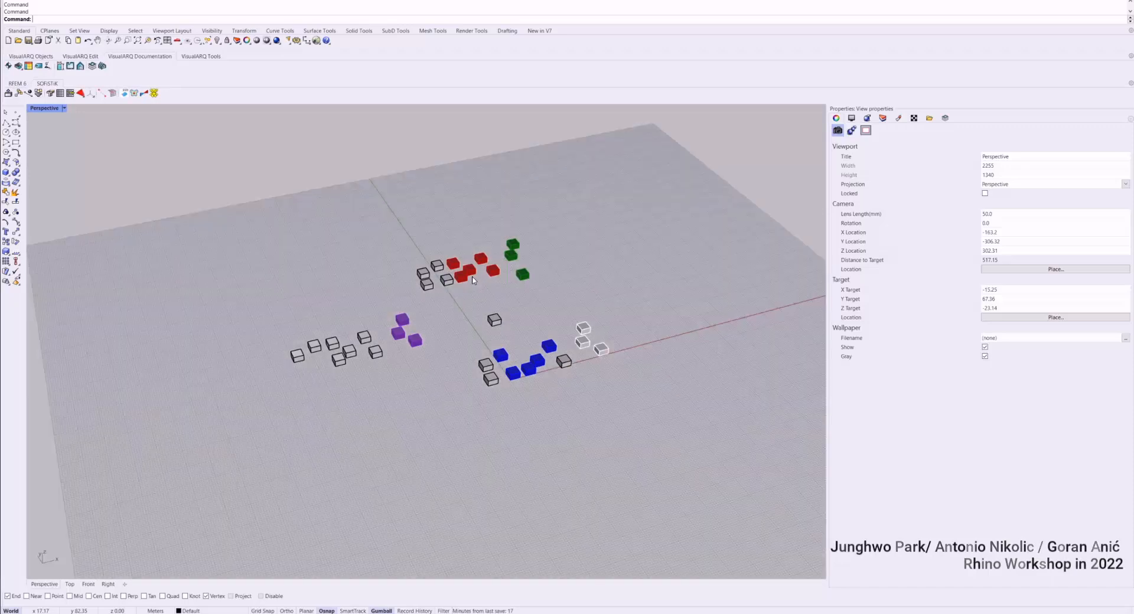
pyautogui.press('F7')
pyautogui.press('F7')
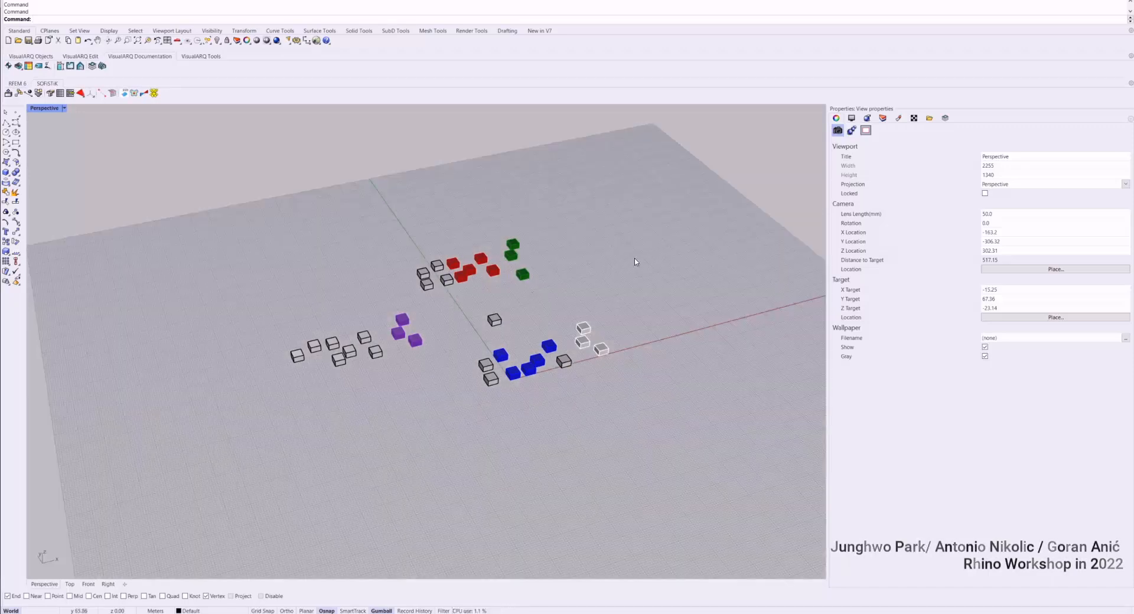
# Select all objects on Layer 01 from the layer list and add the objects on Layer 03 to the selection.
pyautogui.scroll(5, 455, 315)
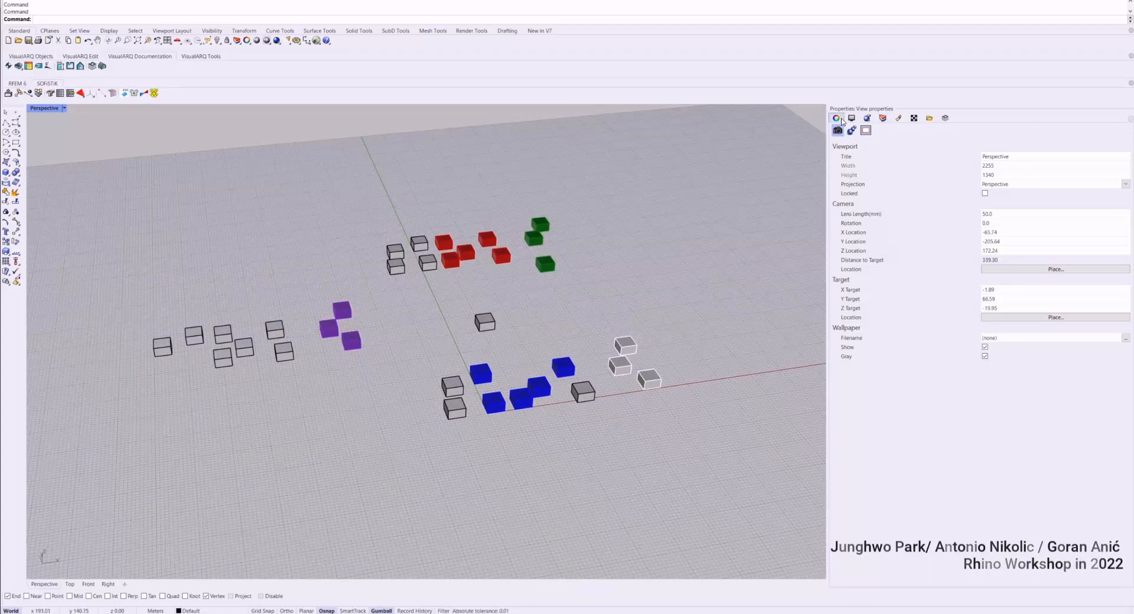
pyautogui.click(883, 118)
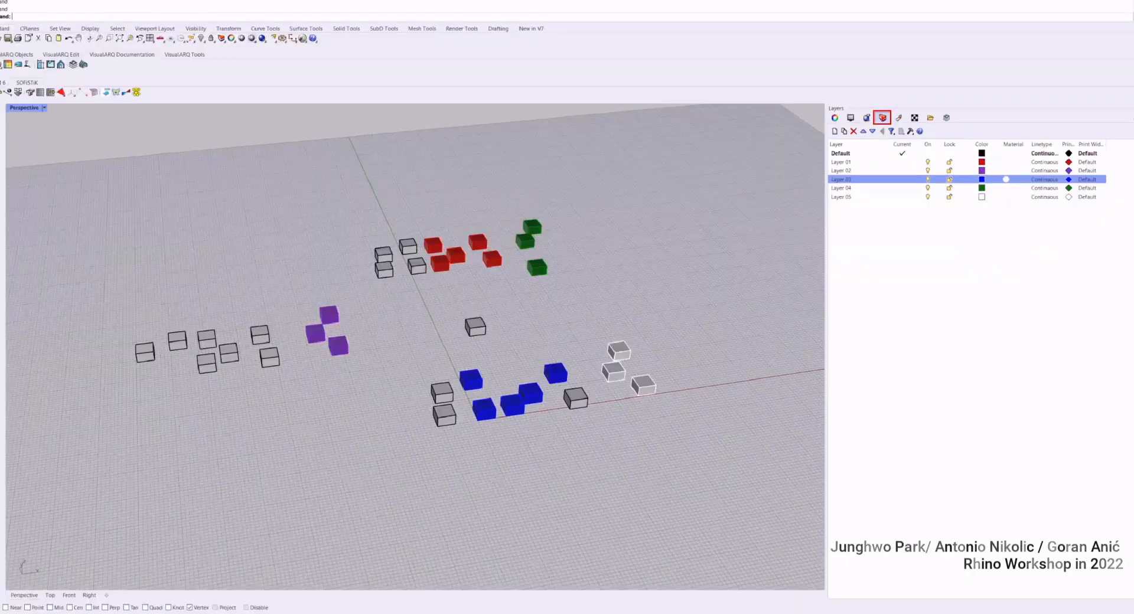
pyautogui.click(856, 170)
pyautogui.click(834, 161)
pyautogui.rightClick(833, 160)
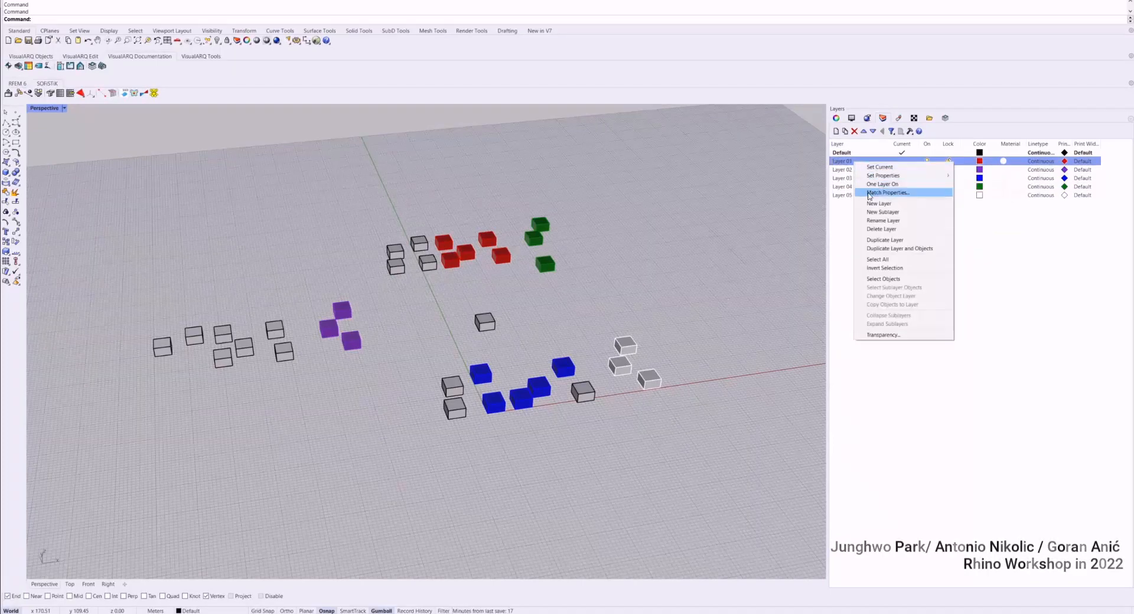
pyautogui.click(881, 282)
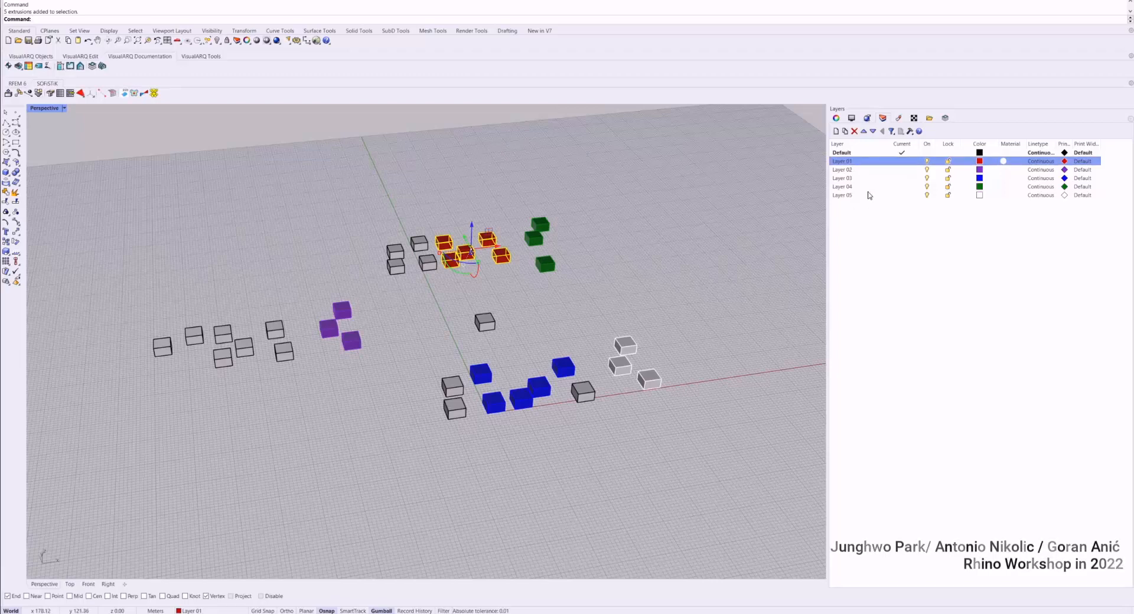
pyautogui.click(855, 179)
pyautogui.rightClick(857, 180)
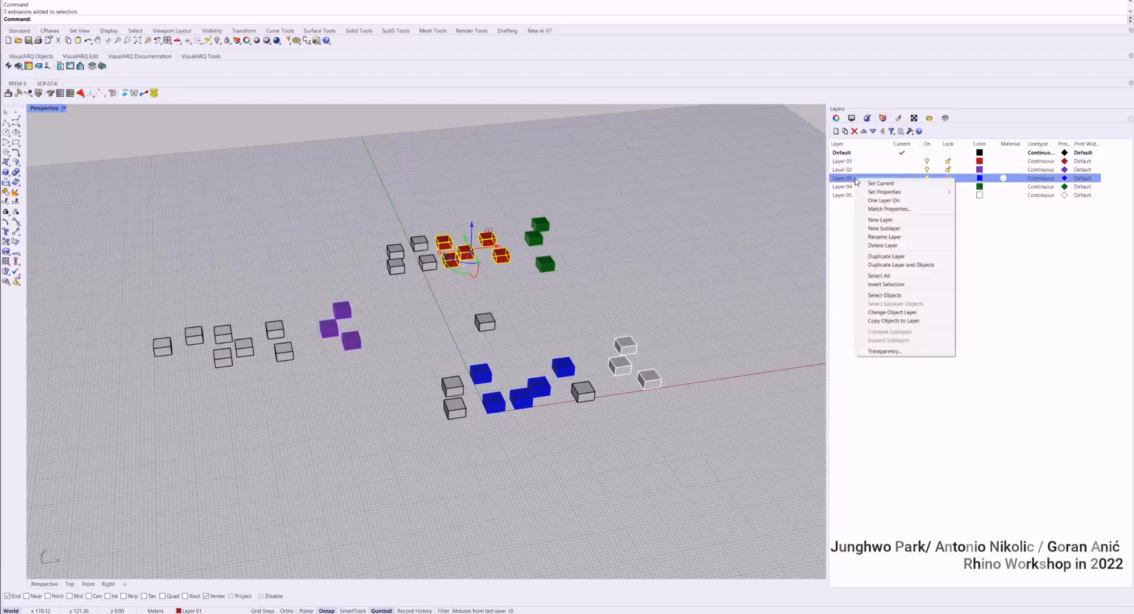
pyautogui.click(886, 296)
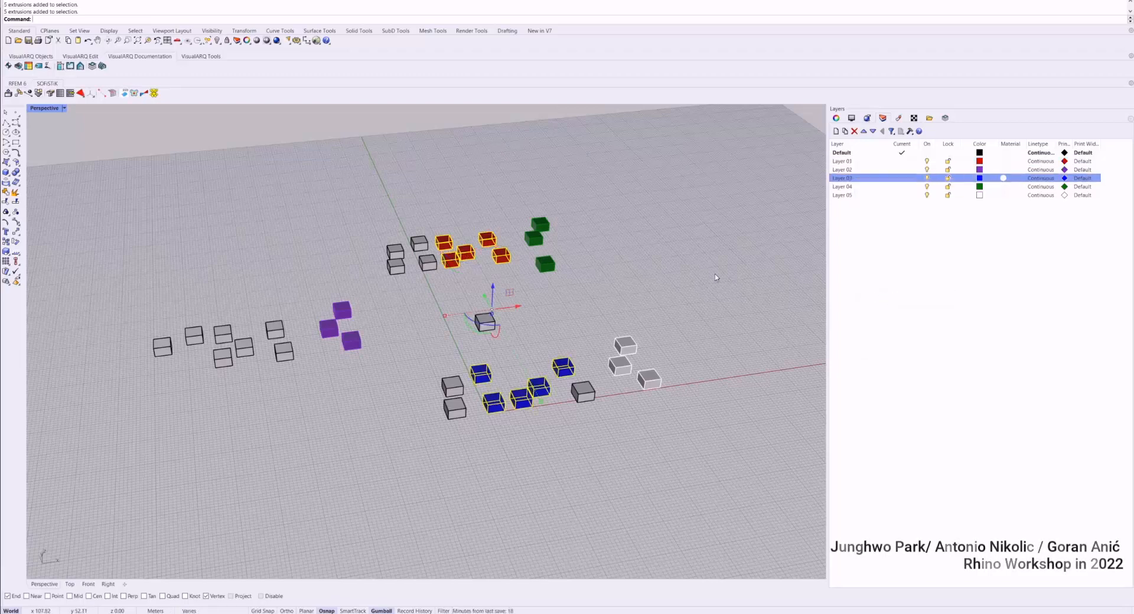
# Clear the selection and select only the objects on Layer 03.
pyautogui.click(775, 254)
pyautogui.rightClick(861, 175)
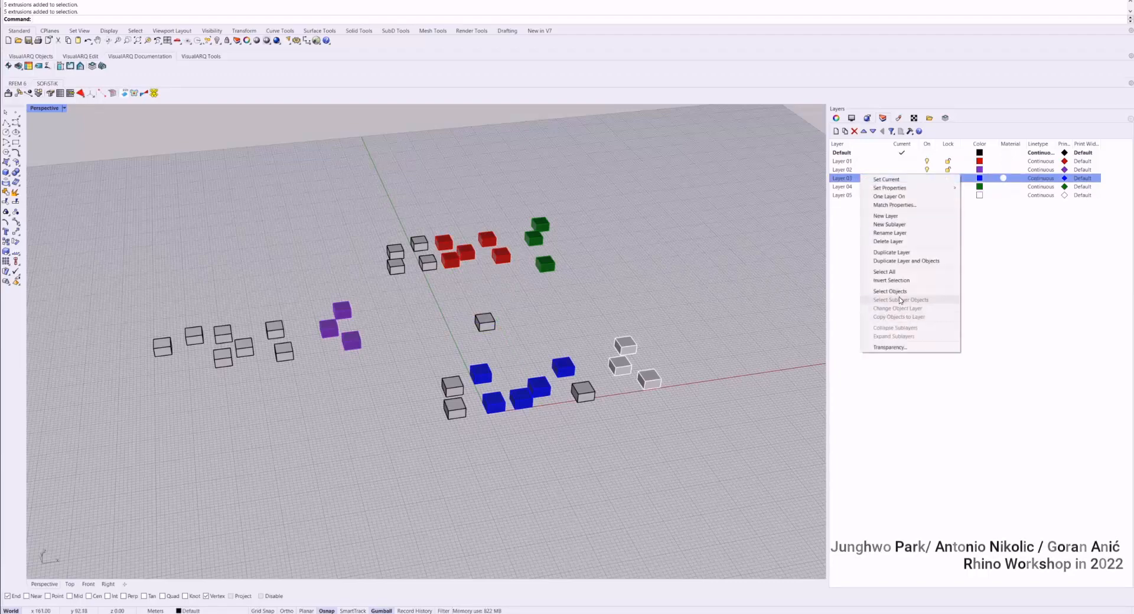
pyautogui.click(892, 292)
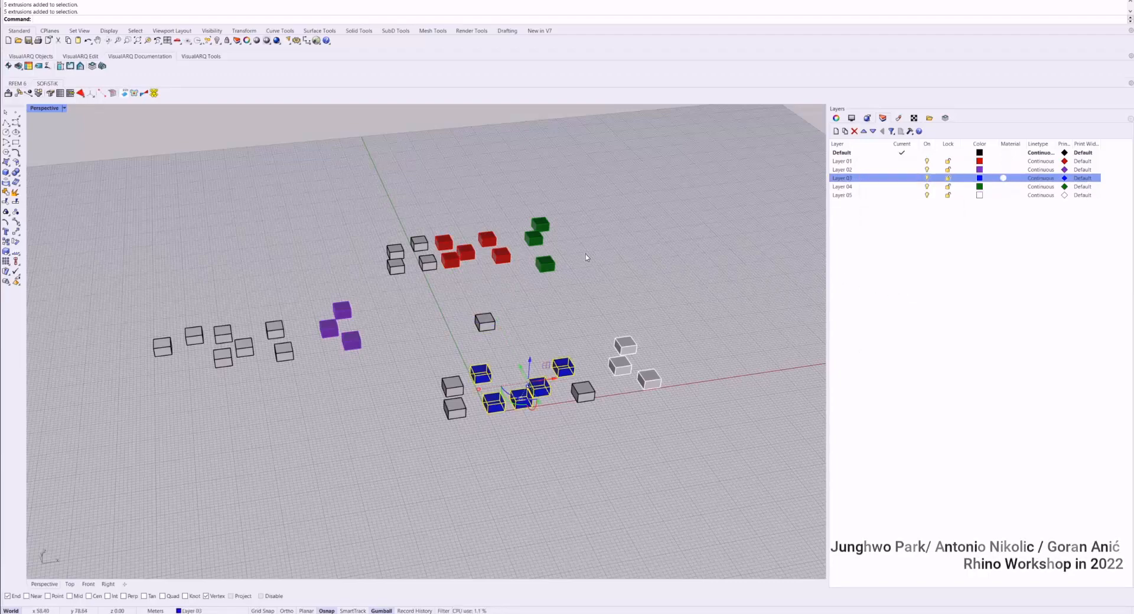
# Add the lone grey middle box, the front red box at the positive X end and the three green boxes to the selection.
pyautogui.scroll(2, 649, 413)
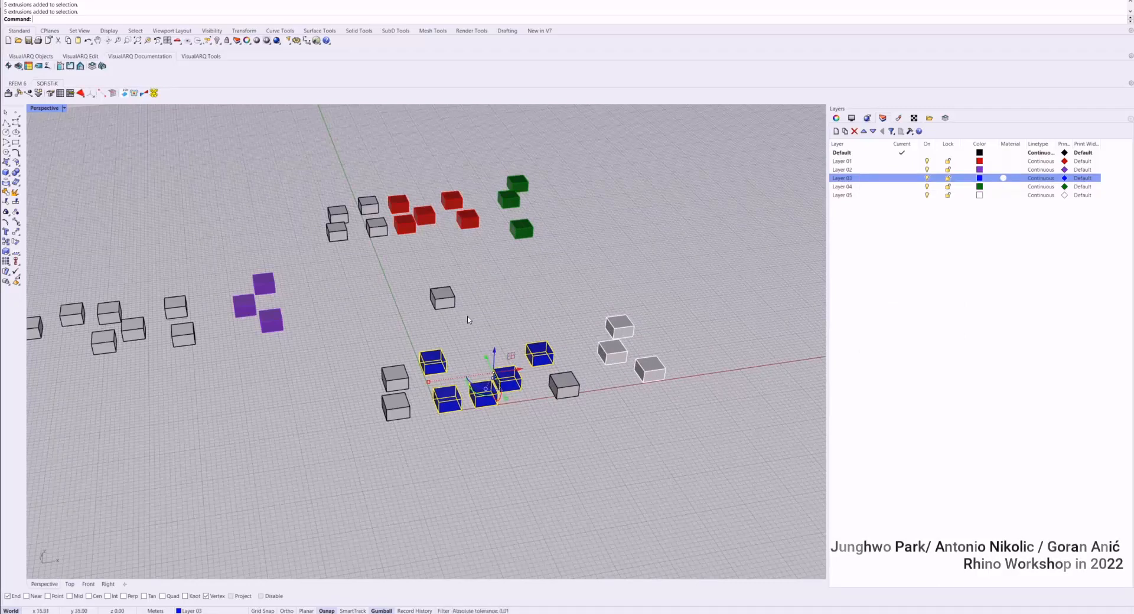
pyautogui.keyDown('shift'); pyautogui.click(450, 301); pyautogui.keyUp('shift')
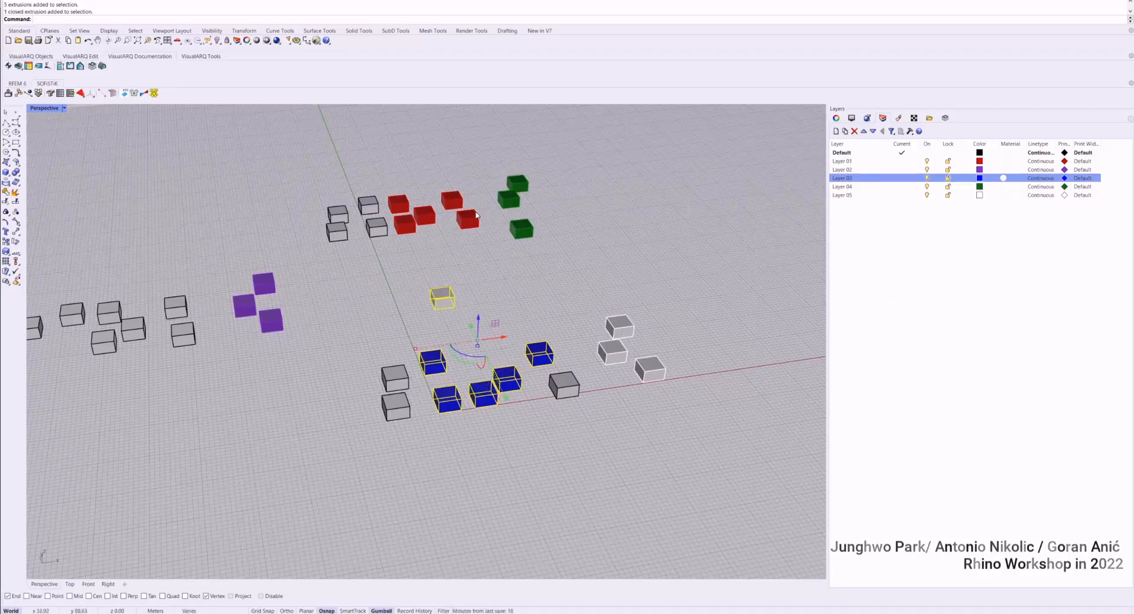
pyautogui.keyDown('shift'); pyautogui.click(473, 218); pyautogui.keyUp('shift')
pyautogui.keyDown('shift'); pyautogui.click(509, 200); pyautogui.keyUp('shift')
pyautogui.keyDown('shift'); pyautogui.click(517, 184); pyautogui.keyUp('shift')
pyautogui.keyDown('shift'); pyautogui.click(522, 229); pyautogui.keyUp('shift')
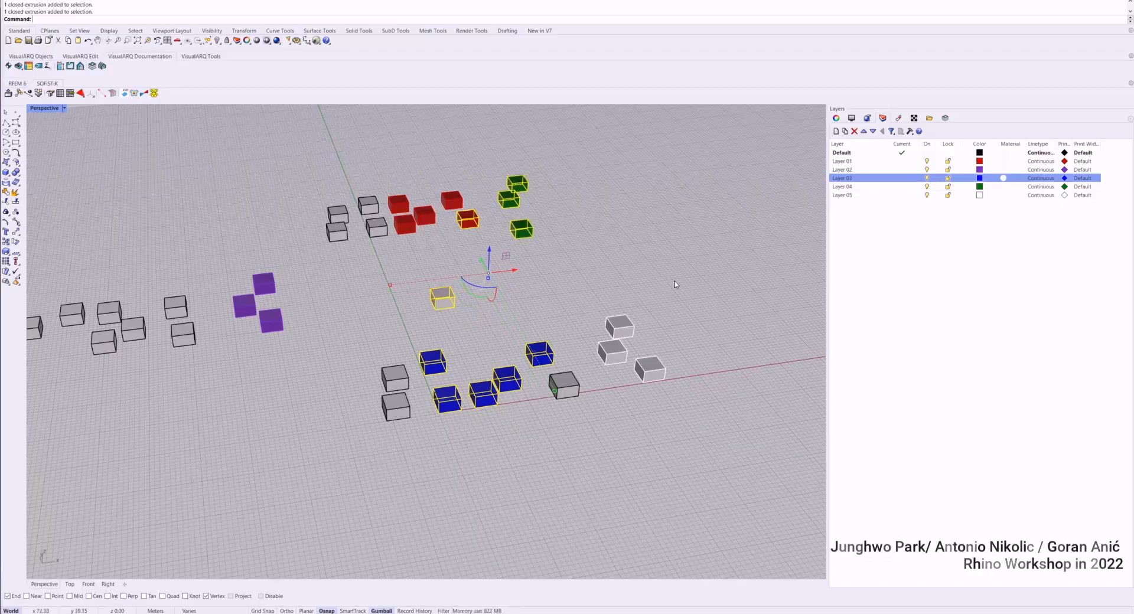
# Remove the nearest green box, the lone grey middle box and two blue boxes from the selection.
pyautogui.keyDown('ctrl'); pyautogui.click(522, 229); pyautogui.keyUp('ctrl')
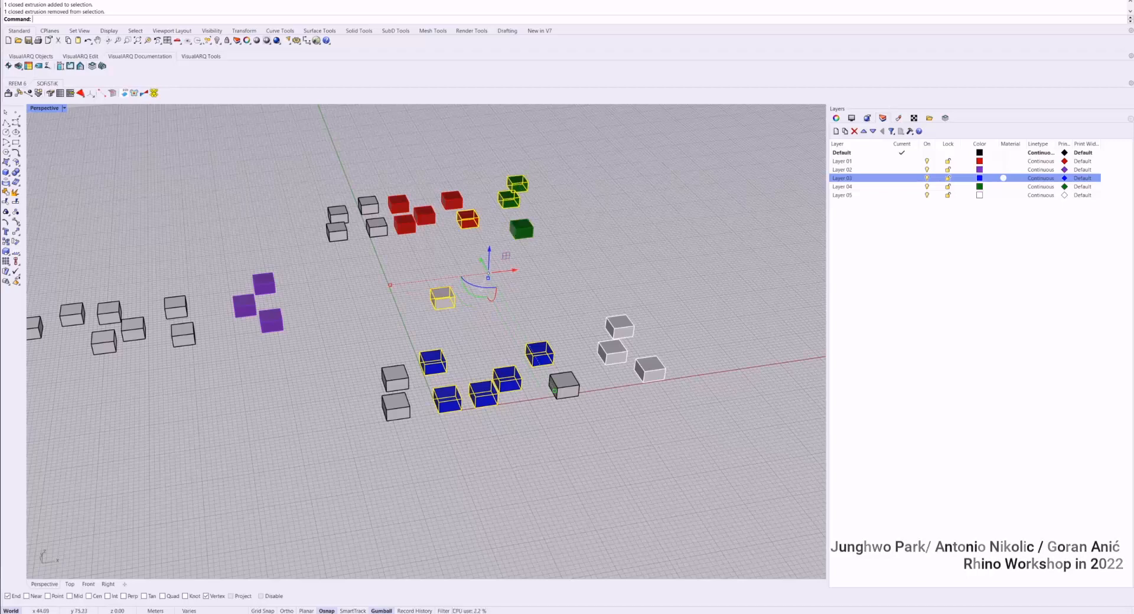
pyautogui.keyDown('ctrl'); pyautogui.click(442, 298); pyautogui.keyUp('ctrl')
pyautogui.keyDown('ctrl'); pyautogui.click(549, 356); pyautogui.keyUp('ctrl')
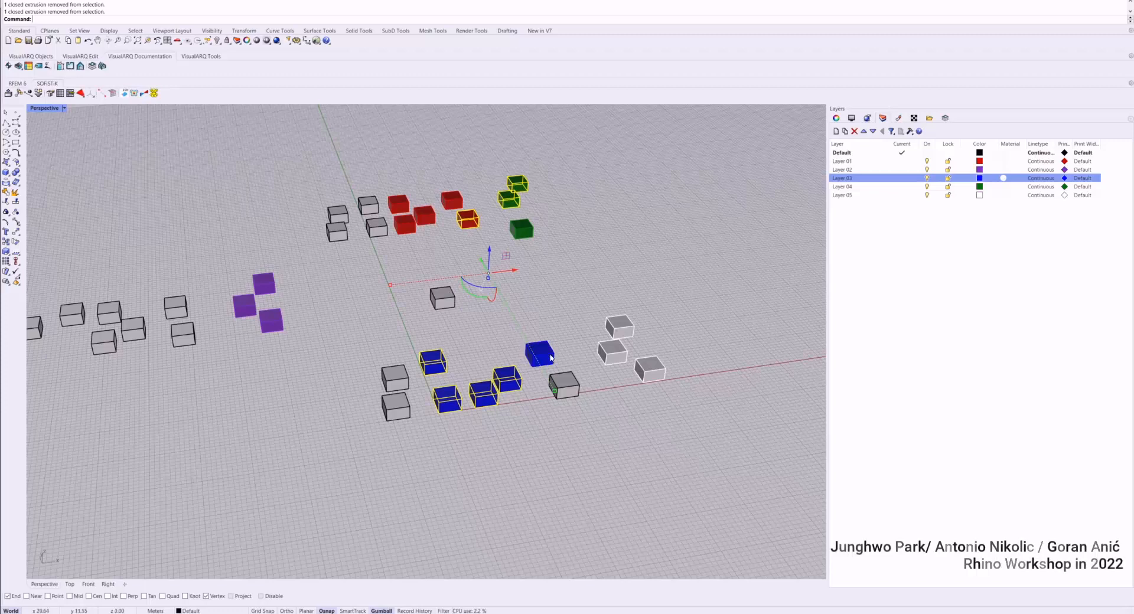
pyautogui.keyDown('ctrl'); pyautogui.click(462, 399); pyautogui.keyUp('ctrl')
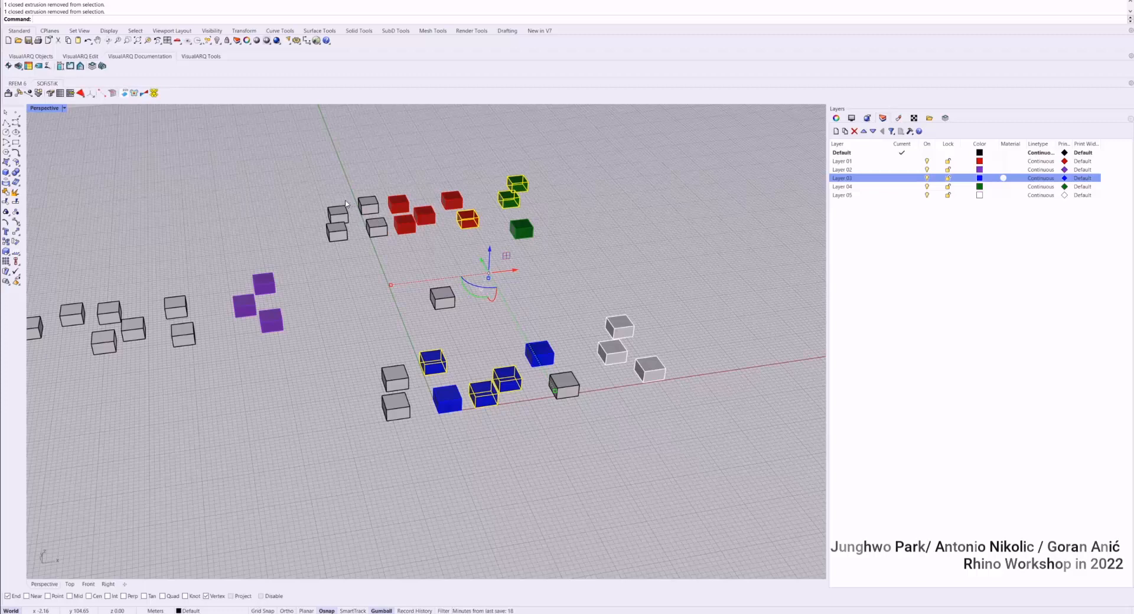
# Add the back group's four grey and three red boxes, the Layer 05 boxes, two grey boxes beside the purple ones and the three purple boxes.
pyautogui.keyDown('shift'); pyautogui.moveTo(282, 152); pyautogui.dragTo(438, 261); pyautogui.keyUp('shift')
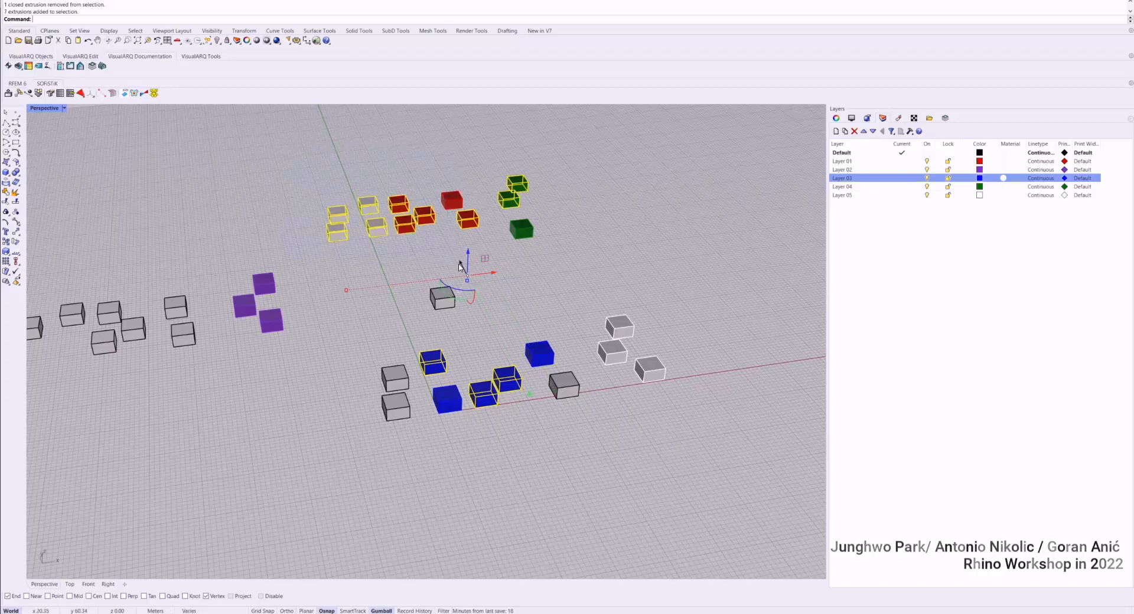
pyautogui.keyDown('shift'); pyautogui.moveTo(716, 285); pyautogui.dragTo(591, 387); pyautogui.keyUp('shift')
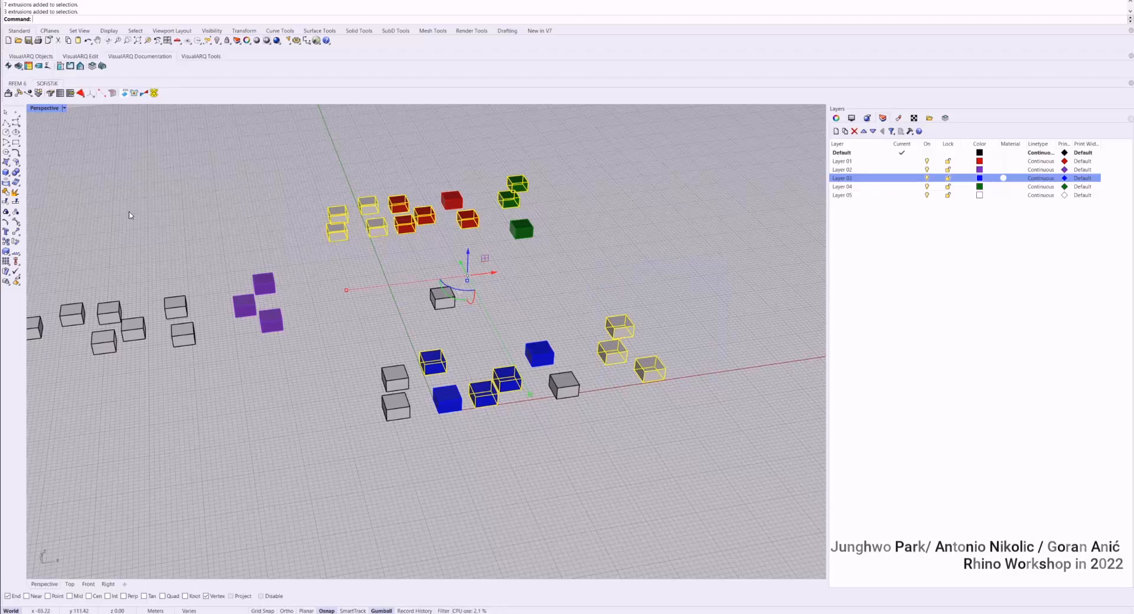
pyautogui.keyDown('shift'); pyautogui.moveTo(130, 215); pyautogui.dragTo(254, 365); pyautogui.keyUp('shift')
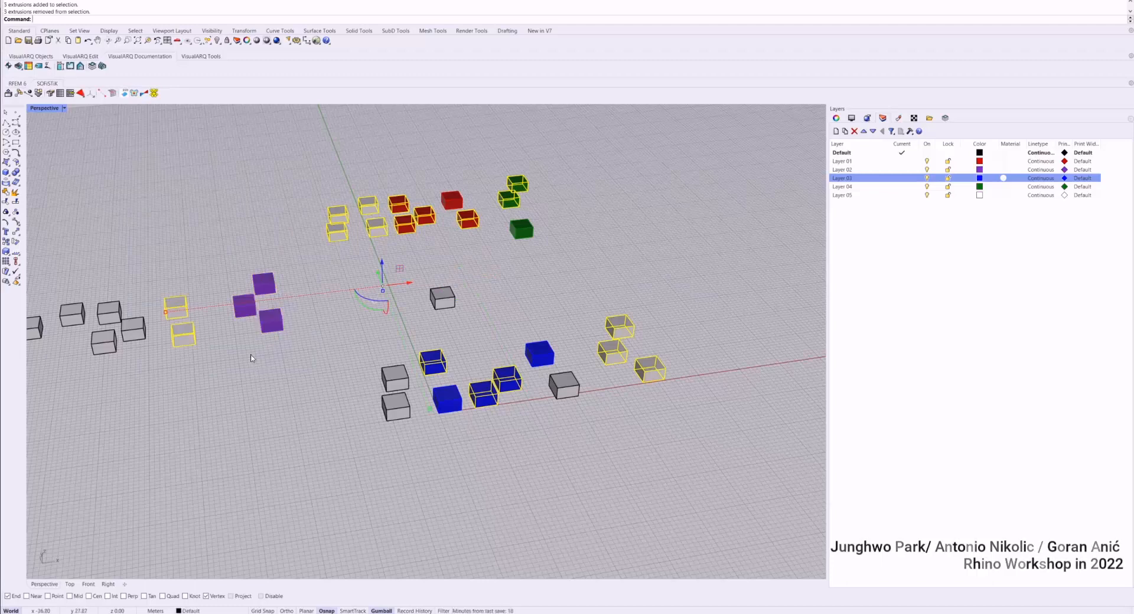
pyautogui.keyDown('shift'); pyautogui.moveTo(286, 276); pyautogui.dragTo(256, 320); pyautogui.keyUp('shift')
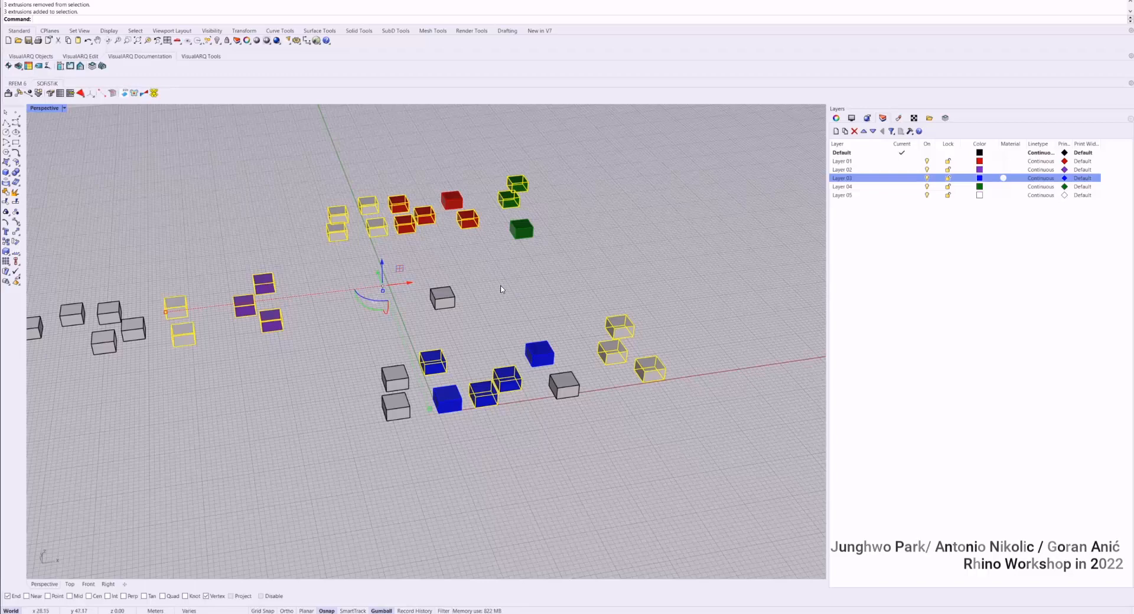
# Clear the selection, select every object with the SelAll command, and deselect them.
pyautogui.press('Escape')
pyautogui.scroll(-3, 514, 295)
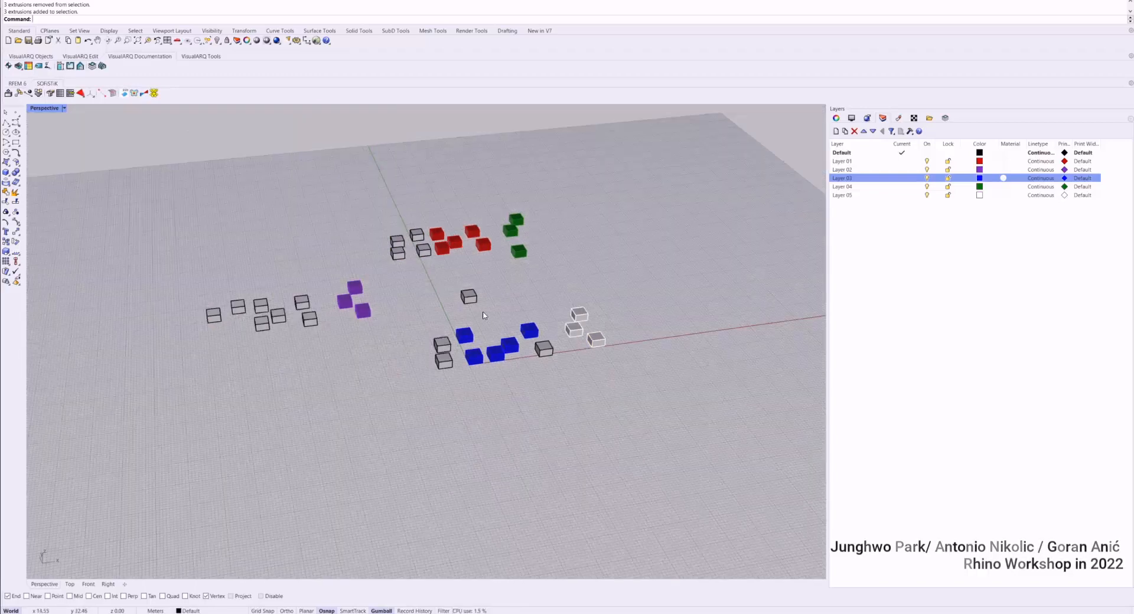
pyautogui.scroll(1, 483, 315)
pyautogui.click(462, 339)
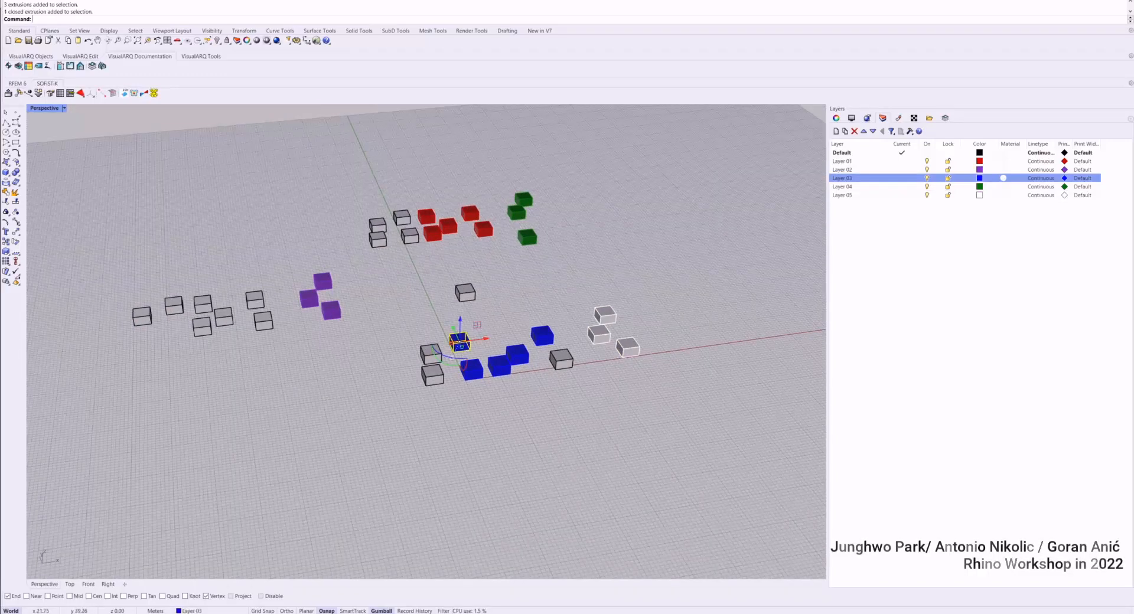
pyautogui.write('SelAll')
pyautogui.press('Return')
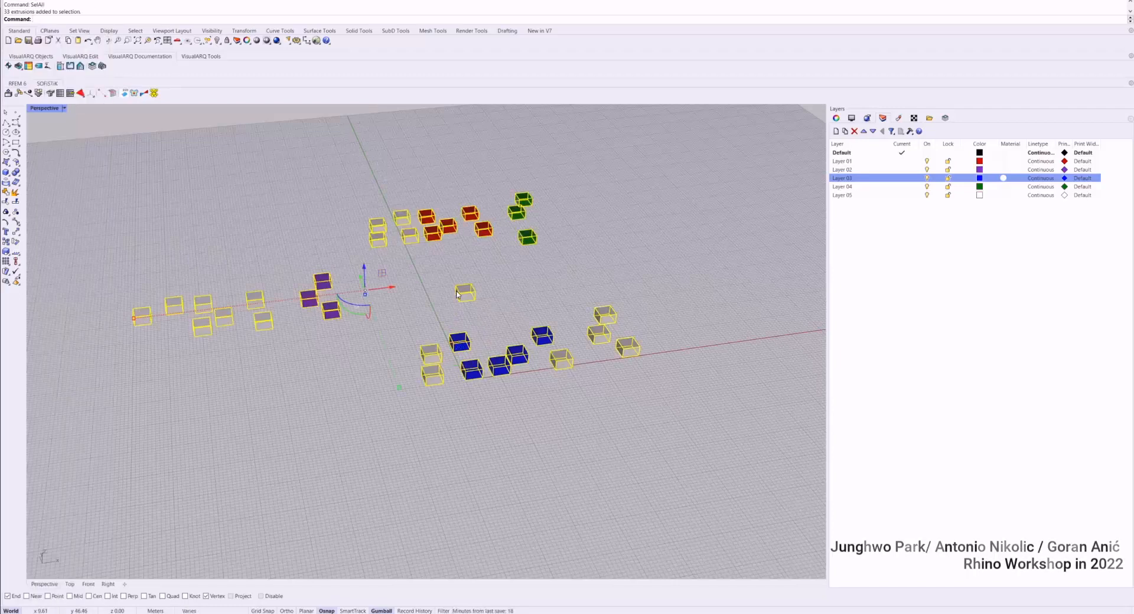
pyautogui.press('Escape')
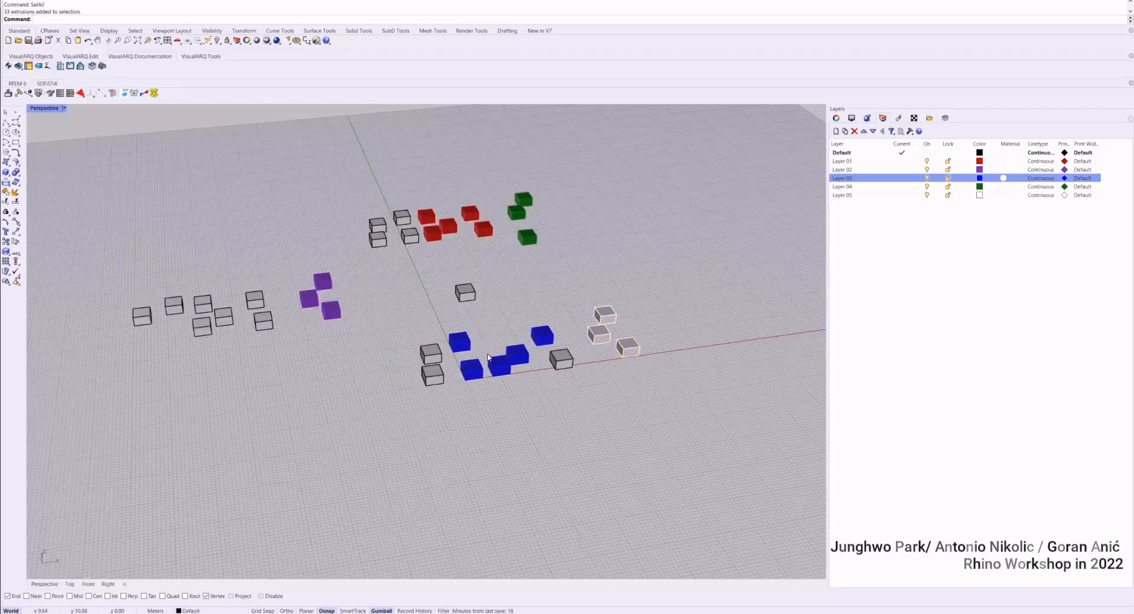
# Select the blue box farthest back beside the green Y axis and begin entering a command for it.
pyautogui.click(466, 342)
pyautogui.scroll(3, 467, 342)
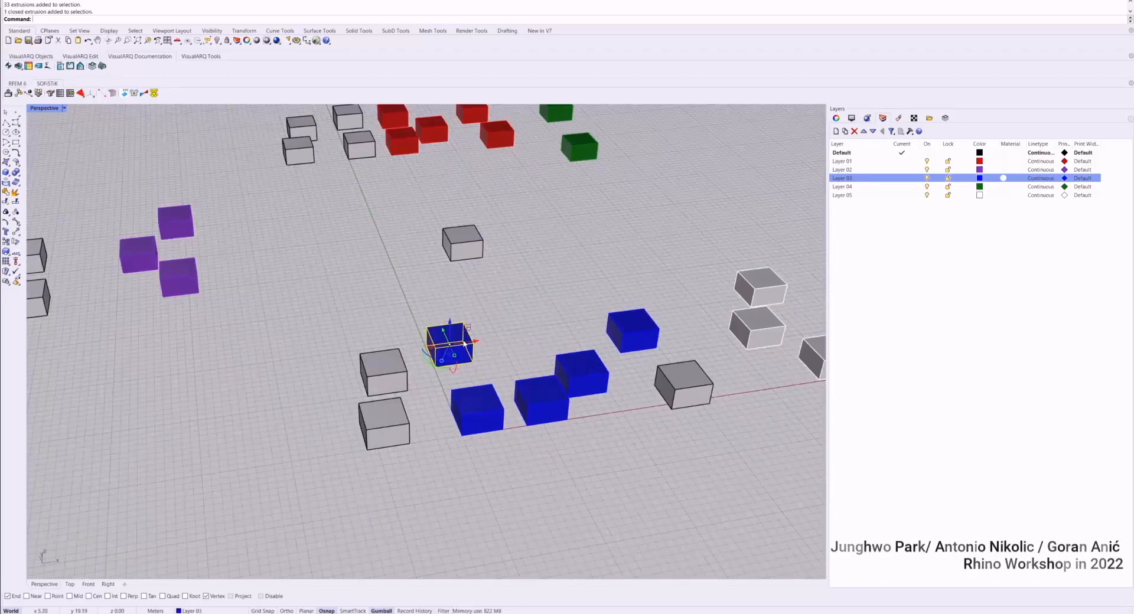
pyautogui.scroll(-2, 463, 342)
pyautogui.scroll(2, 458, 338)
pyautogui.write('S')
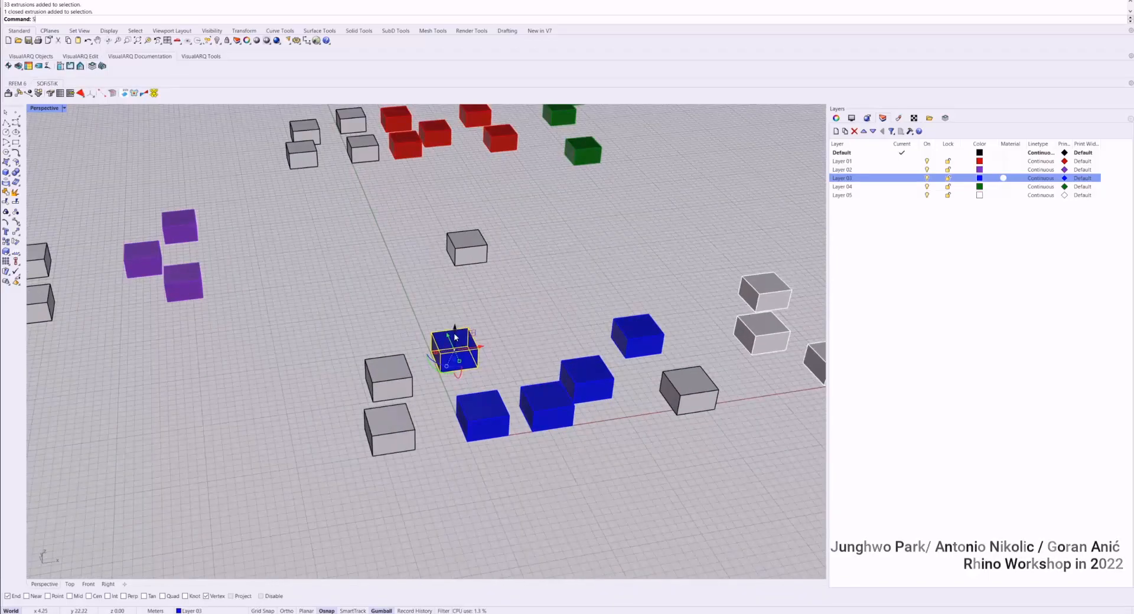
# Select every box matching the blue box's color with SelColor, and run the same selection from a red box.
pyautogui.write('elColor')
pyautogui.press('Return')
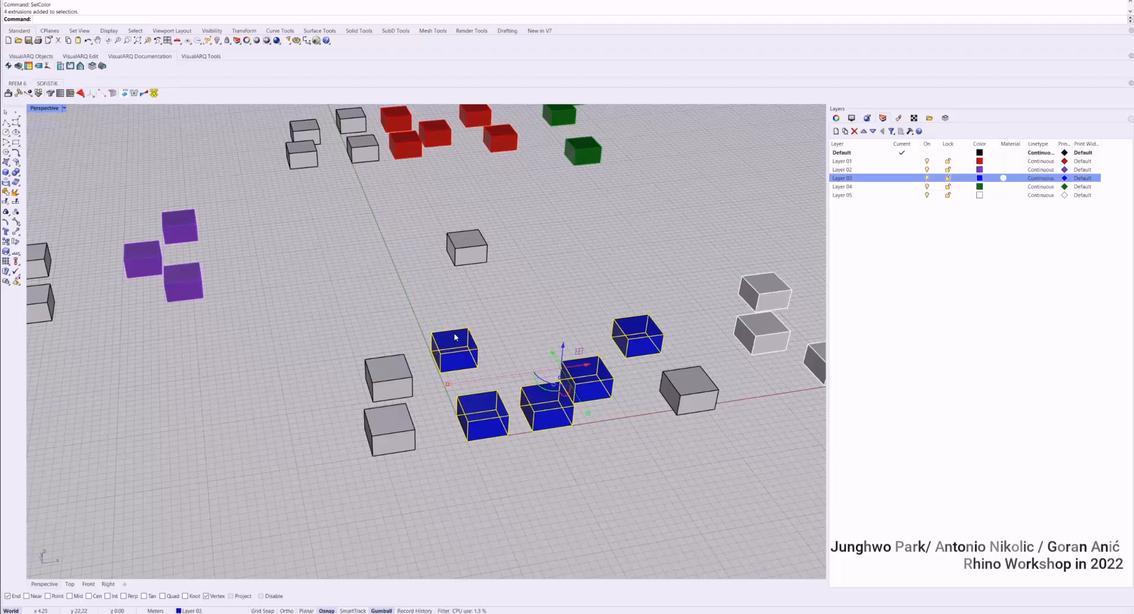
pyautogui.scroll(-3, 469, 324)
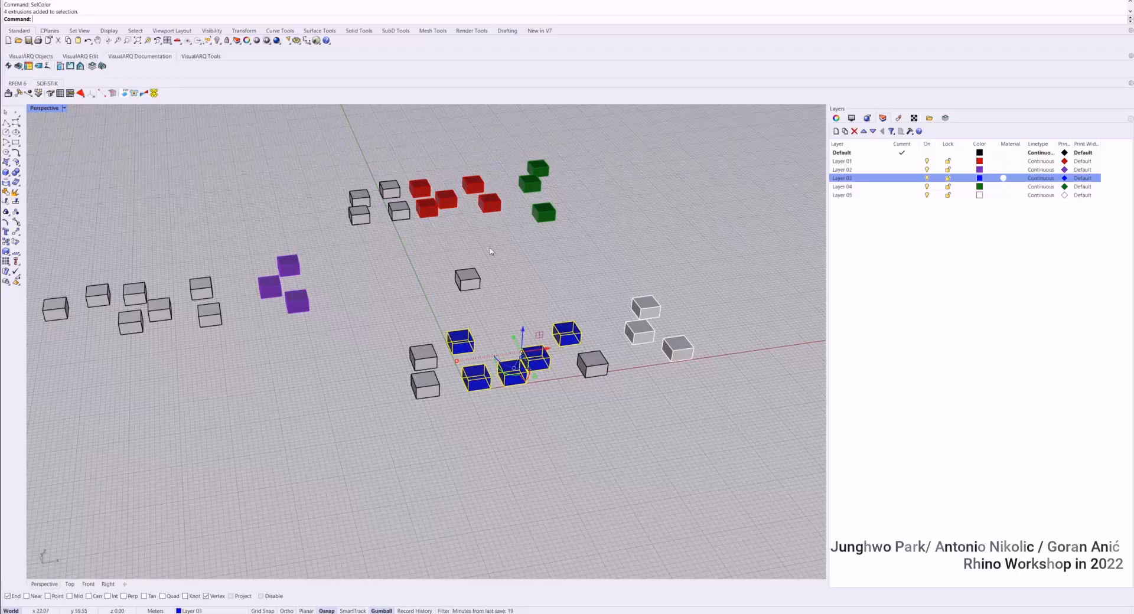
pyautogui.click(496, 201)
pyautogui.write('SelColor')
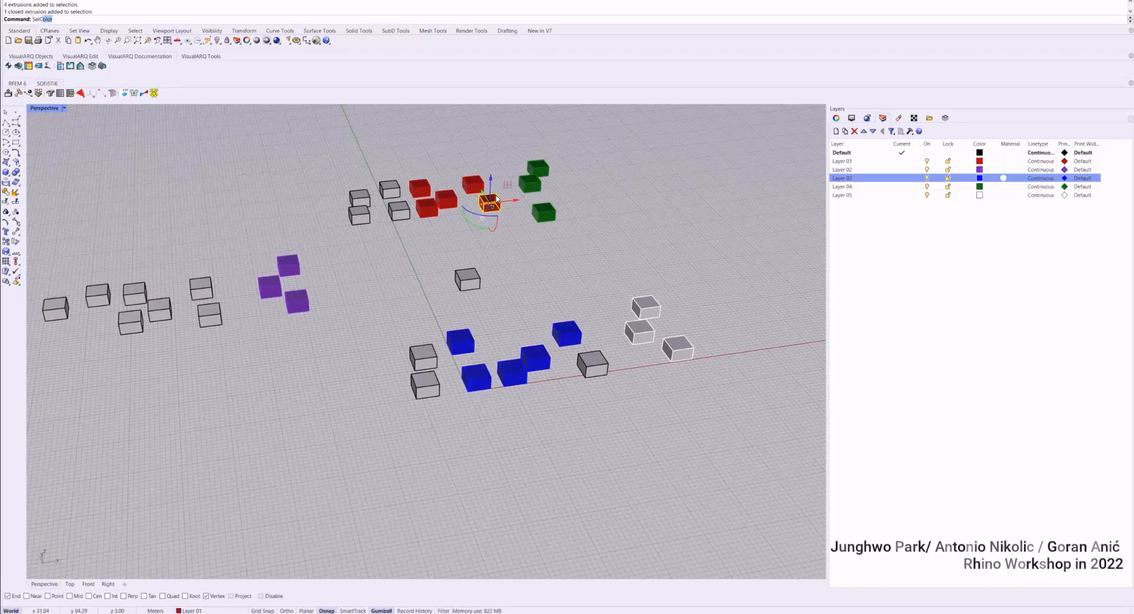
pyautogui.press('Return')
# Repeat the same-color selection from a green box and from a purple box, clearing the selection each time.
pyautogui.click(544, 215)
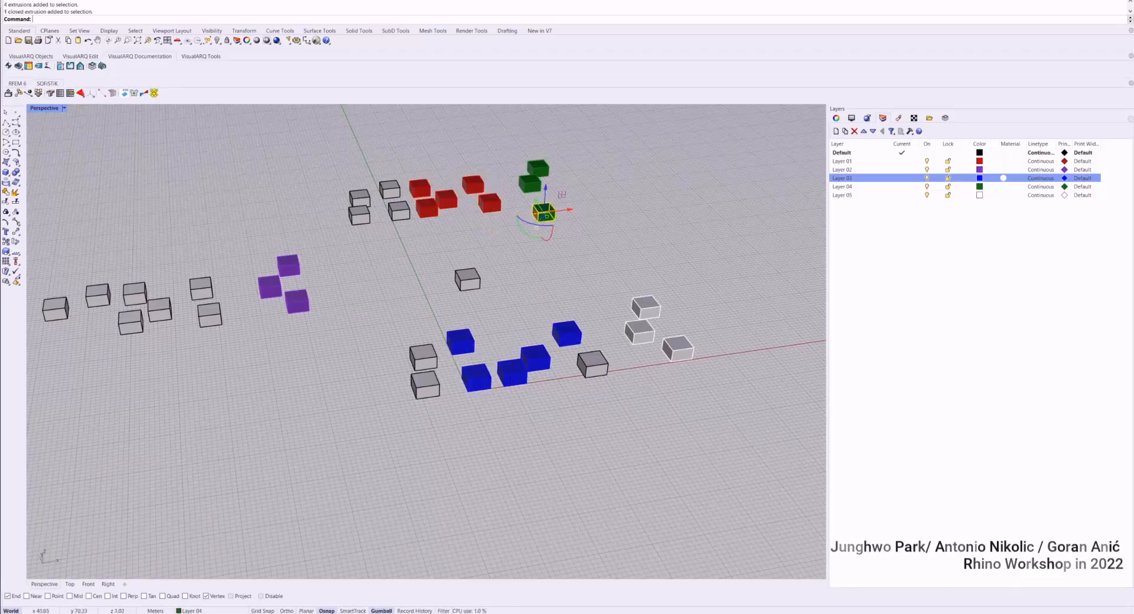
pyautogui.press('Return')
pyautogui.press('Escape')
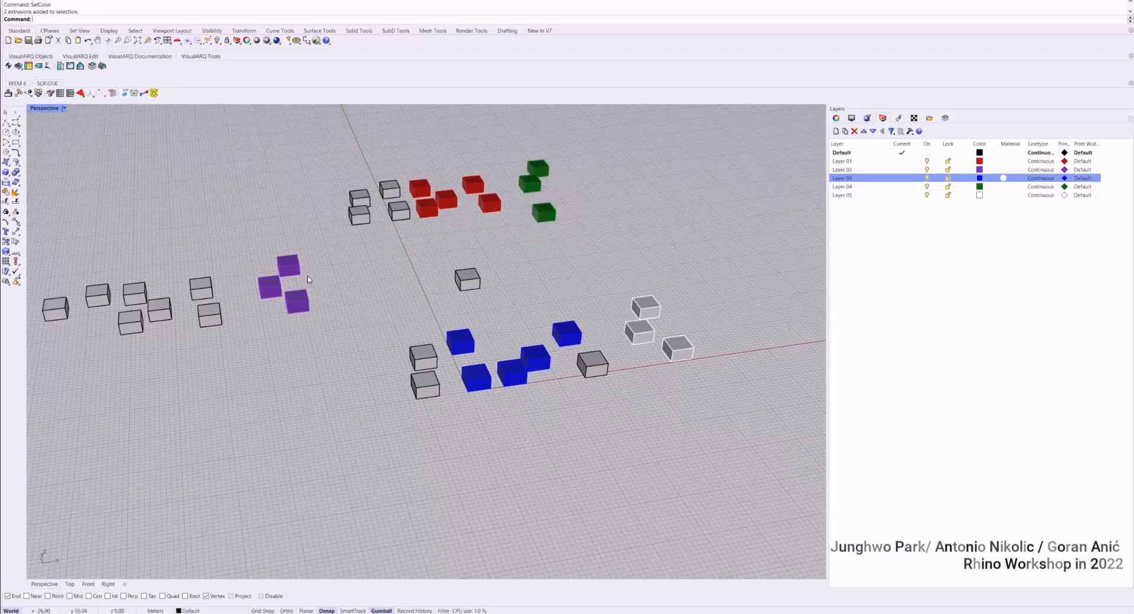
pyautogui.click(282, 267)
pyautogui.press('Return')
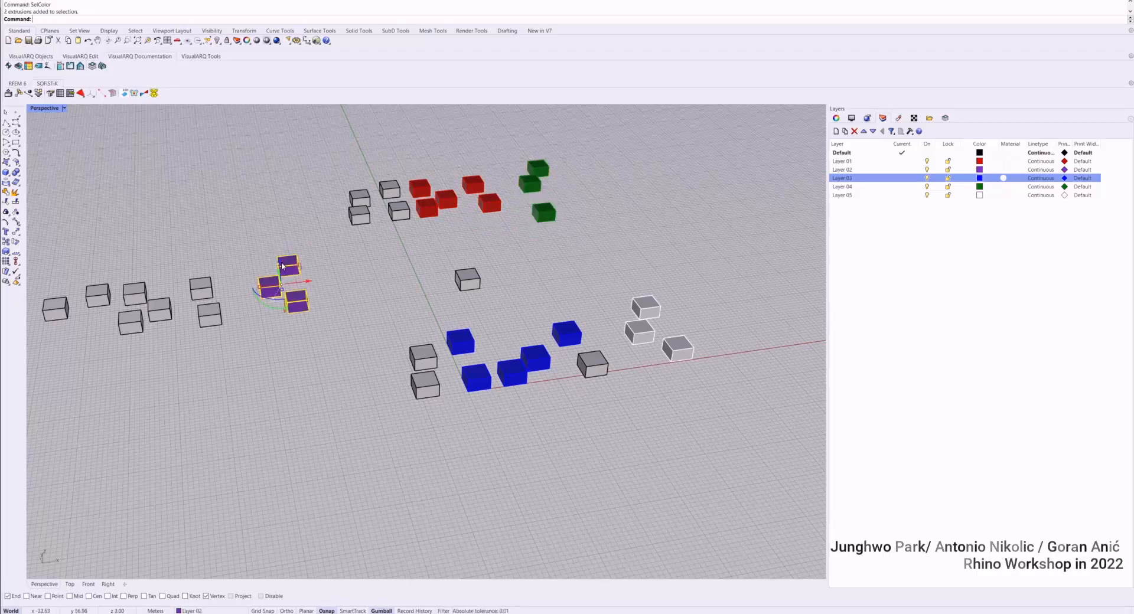
pyautogui.press('Escape')
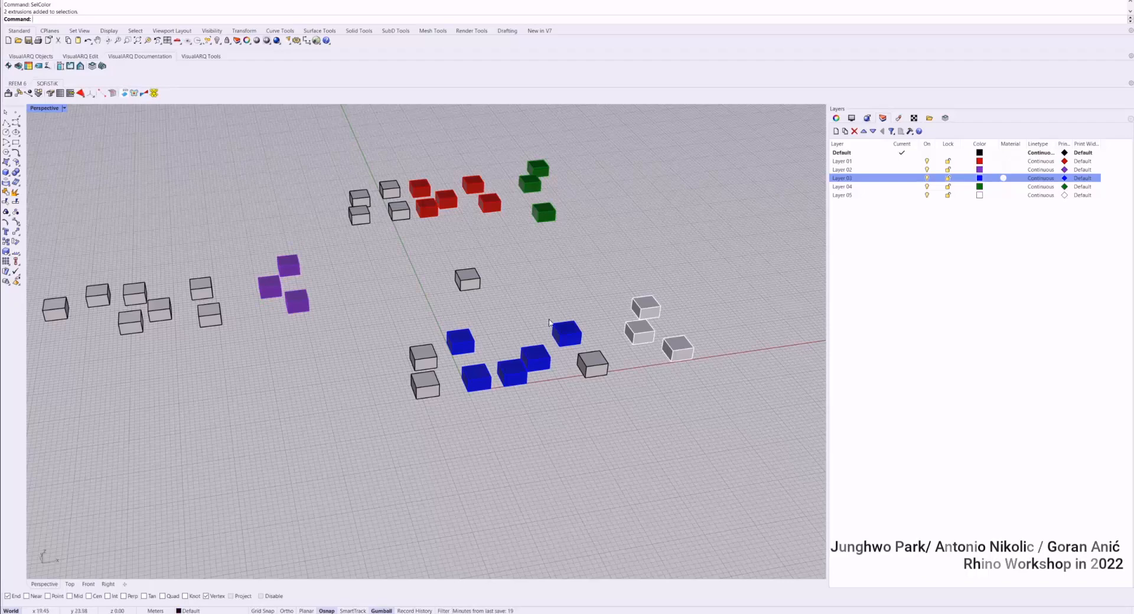
# Turn Layer 03, Layer 02 and Layer 01 off and back on one at a time to check which boxes they hold.
pyautogui.moveTo(429, 345); pyautogui.dragTo(522, 307, button='right')
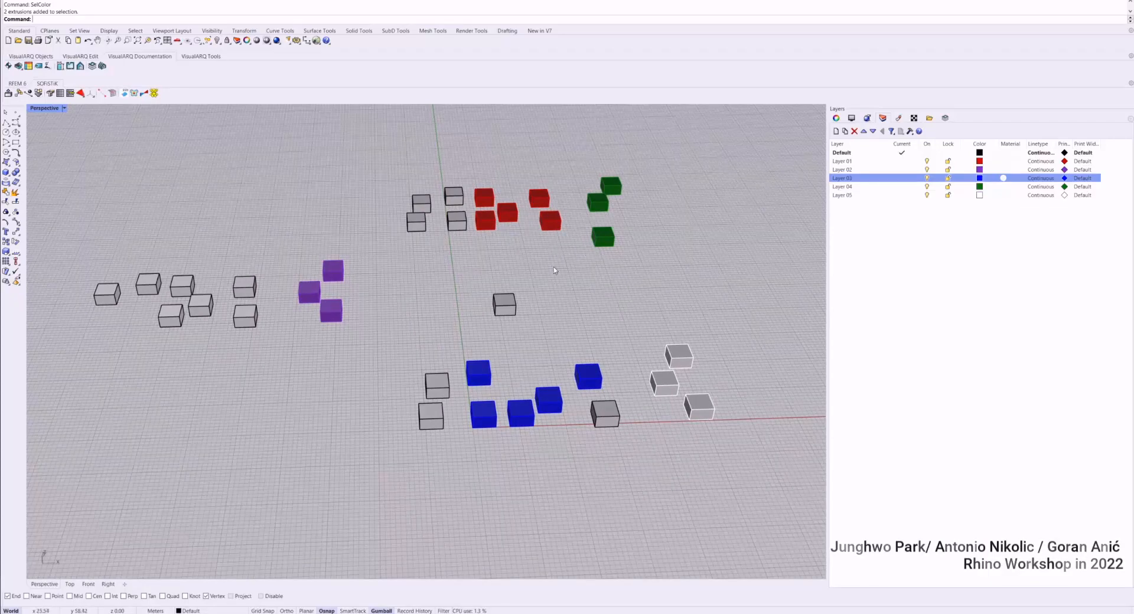
pyautogui.click(927, 179)
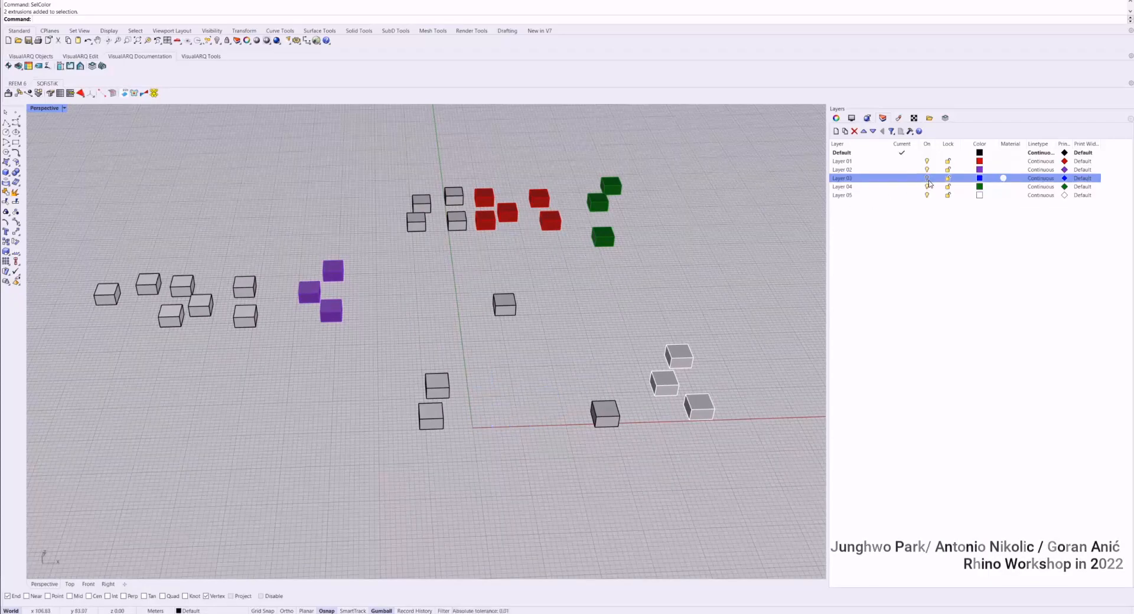
pyautogui.click(929, 180)
pyautogui.click(927, 170)
pyautogui.click(926, 170)
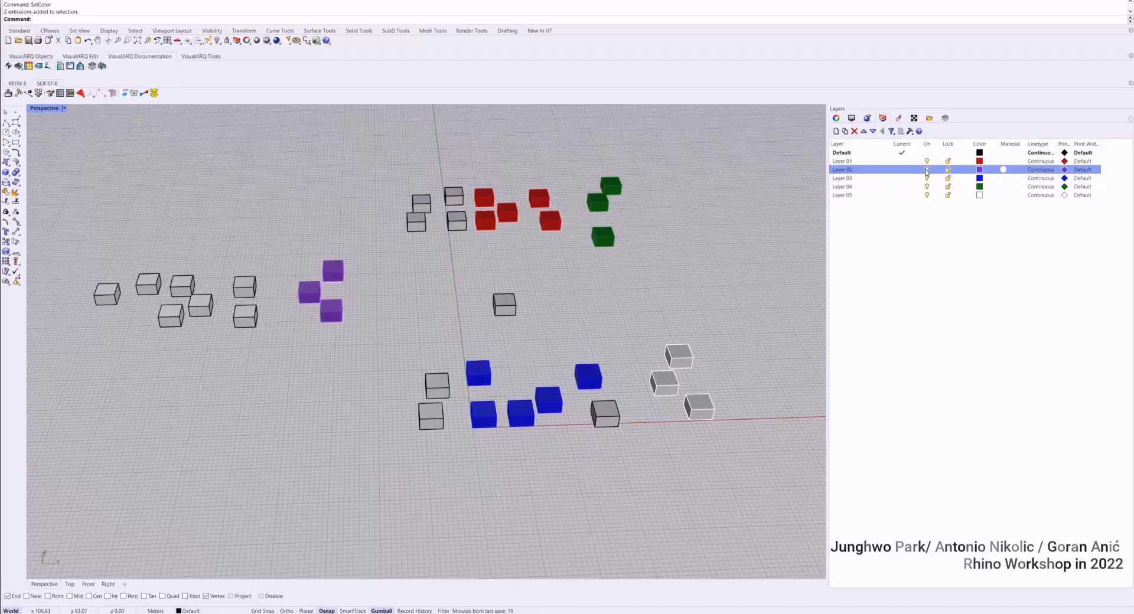
pyautogui.click(926, 164)
pyautogui.click(927, 163)
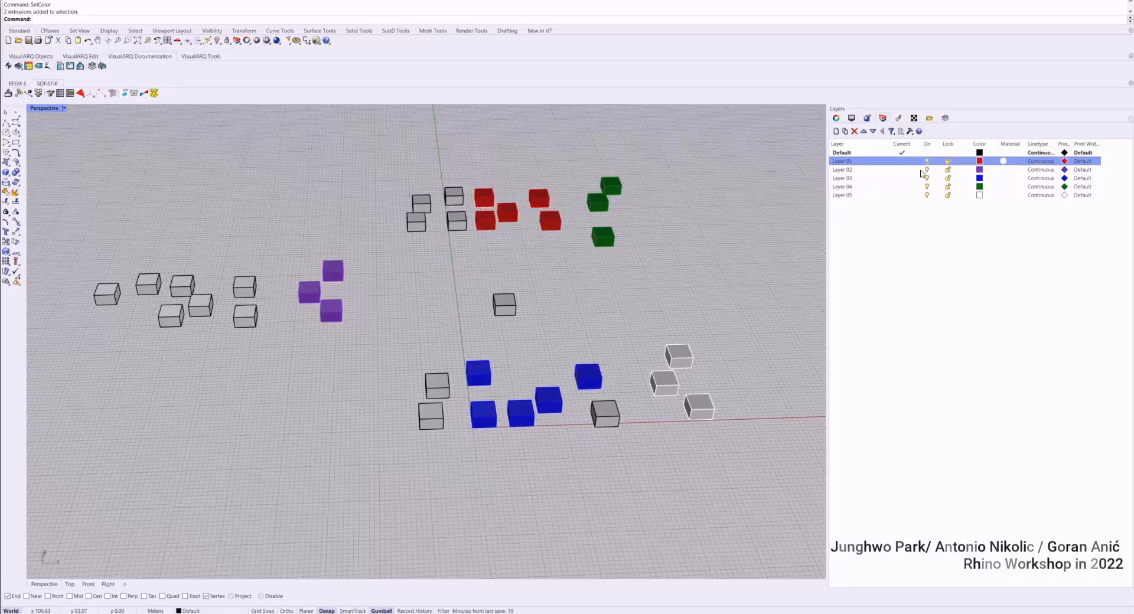
# Set the display color of the front Default-layer box directly beside the red group to Red.
pyautogui.click(456, 228)
pyautogui.click(839, 120)
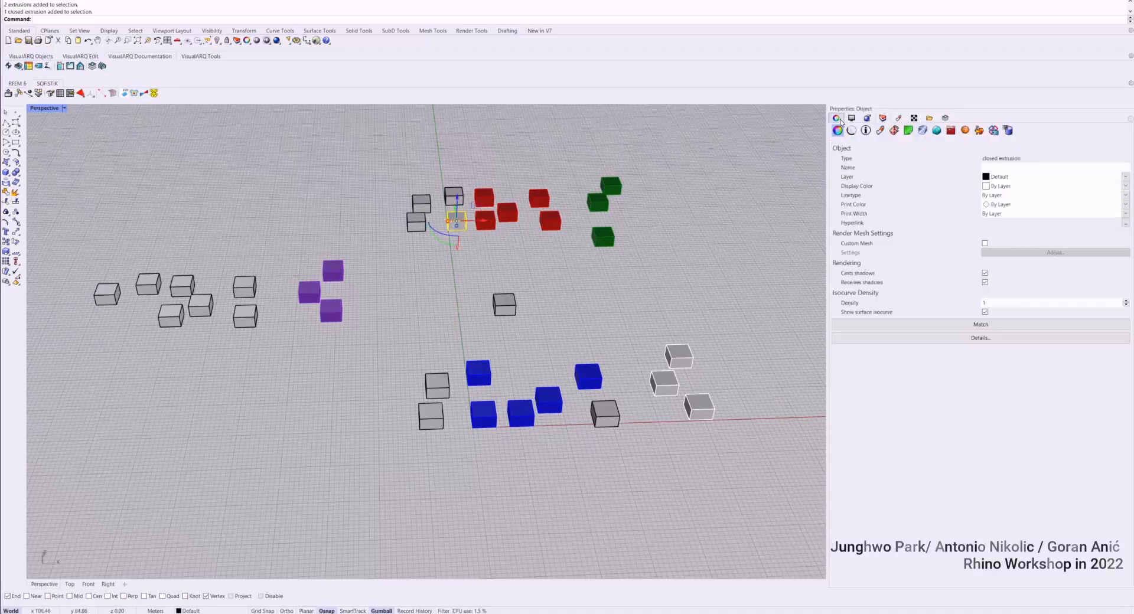
pyautogui.click(1014, 188)
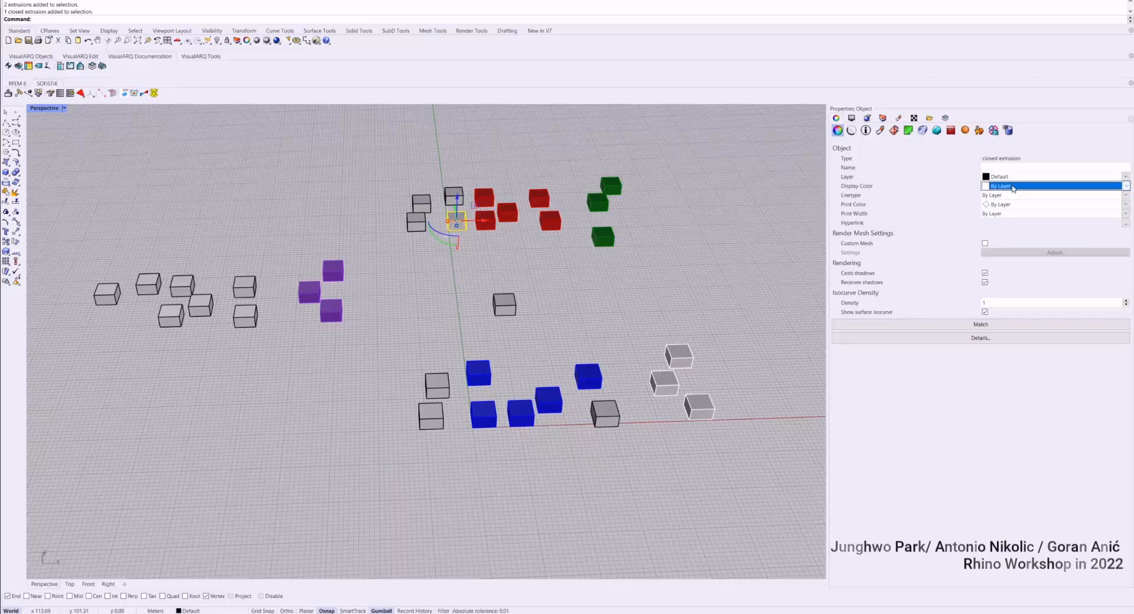
pyautogui.click(1003, 191)
pyautogui.click(1006, 189)
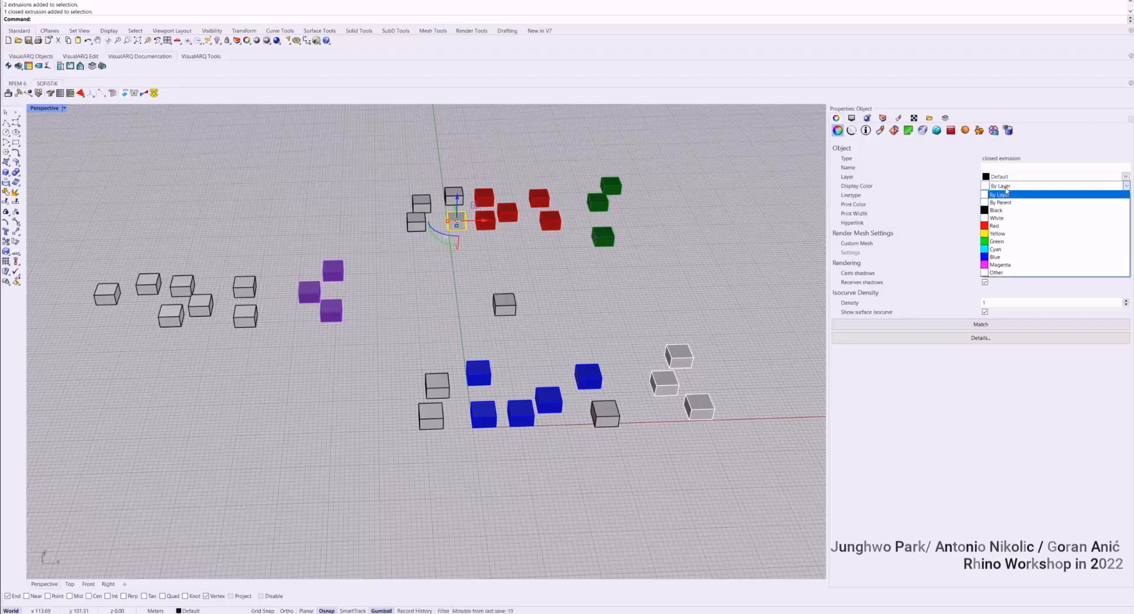
pyautogui.click(1005, 227)
# Set the display color of the box behind the recolored one to Green and its uncolored back-row neighbor to Cyan.
pyautogui.click(453, 197)
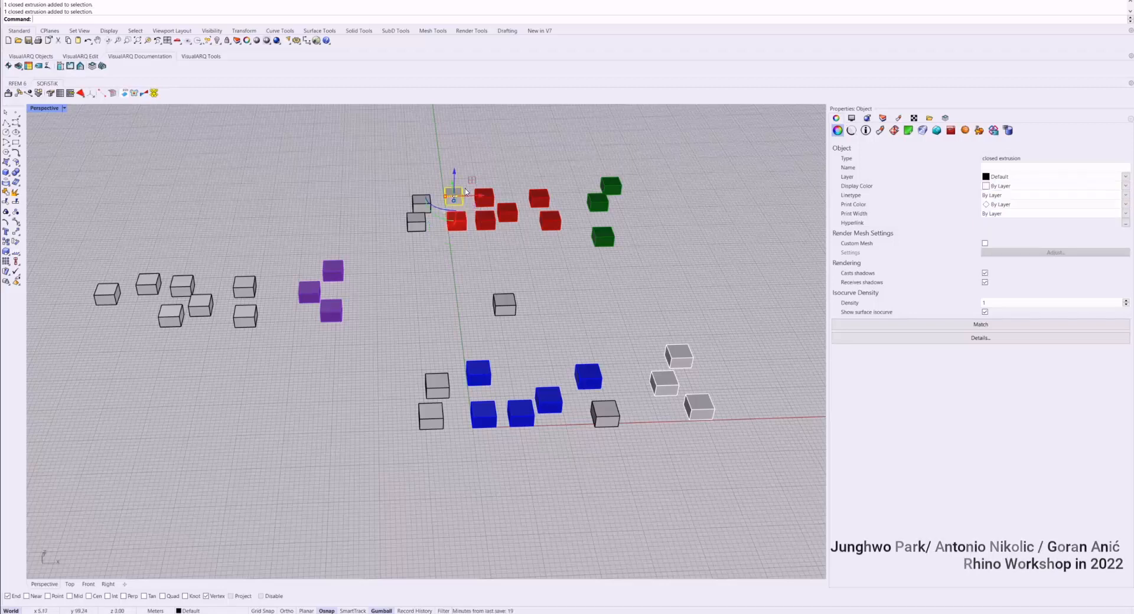
pyautogui.click(1002, 189)
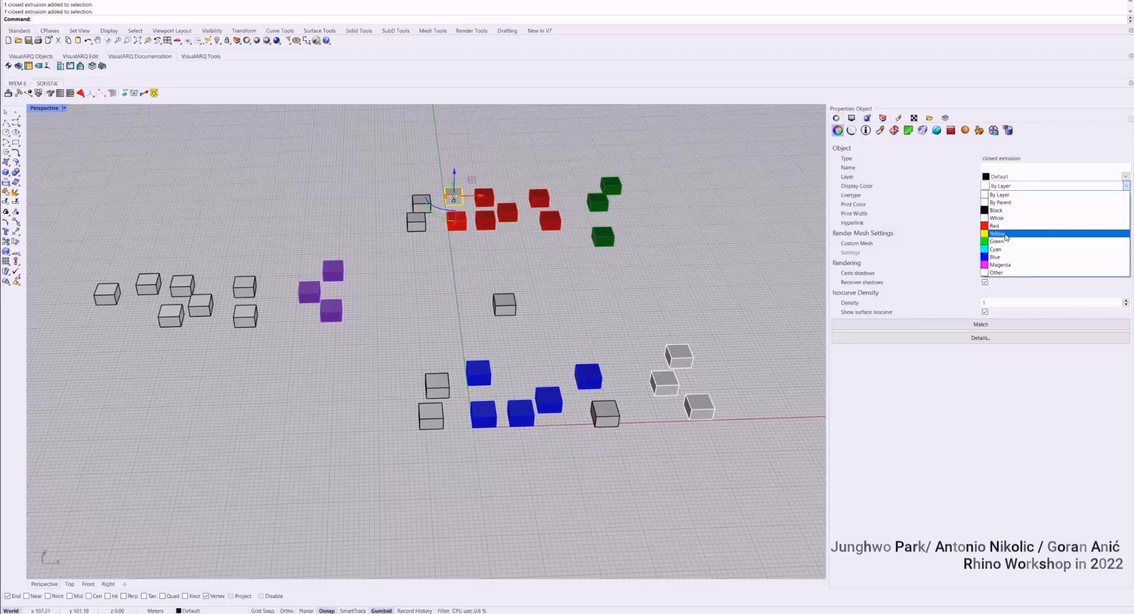
pyautogui.click(998, 241)
pyautogui.click(421, 203)
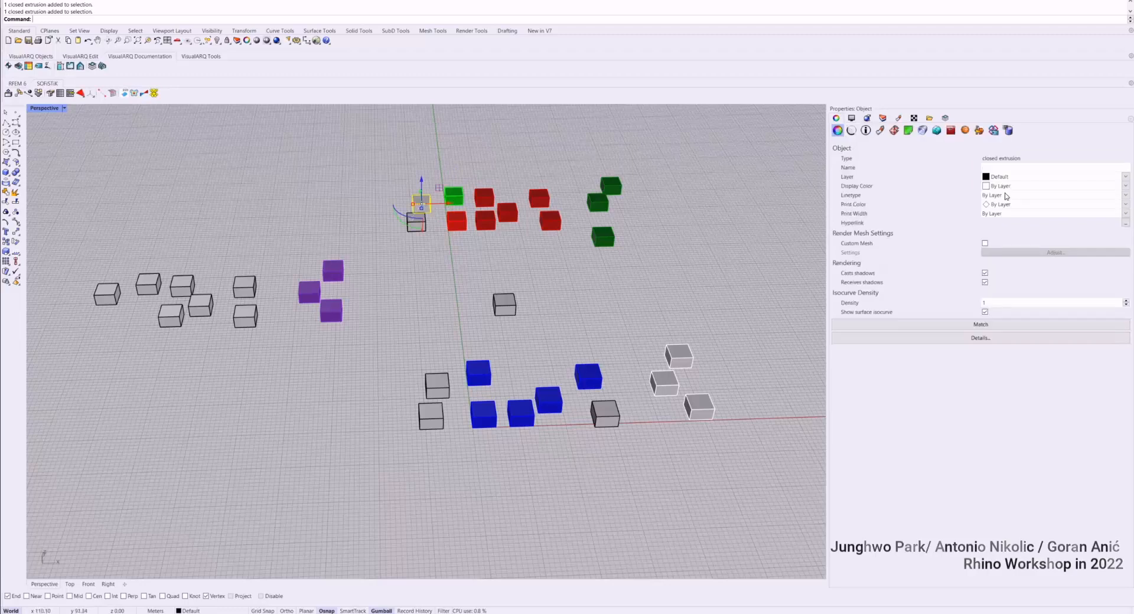
pyautogui.click(1003, 186)
pyautogui.click(1018, 252)
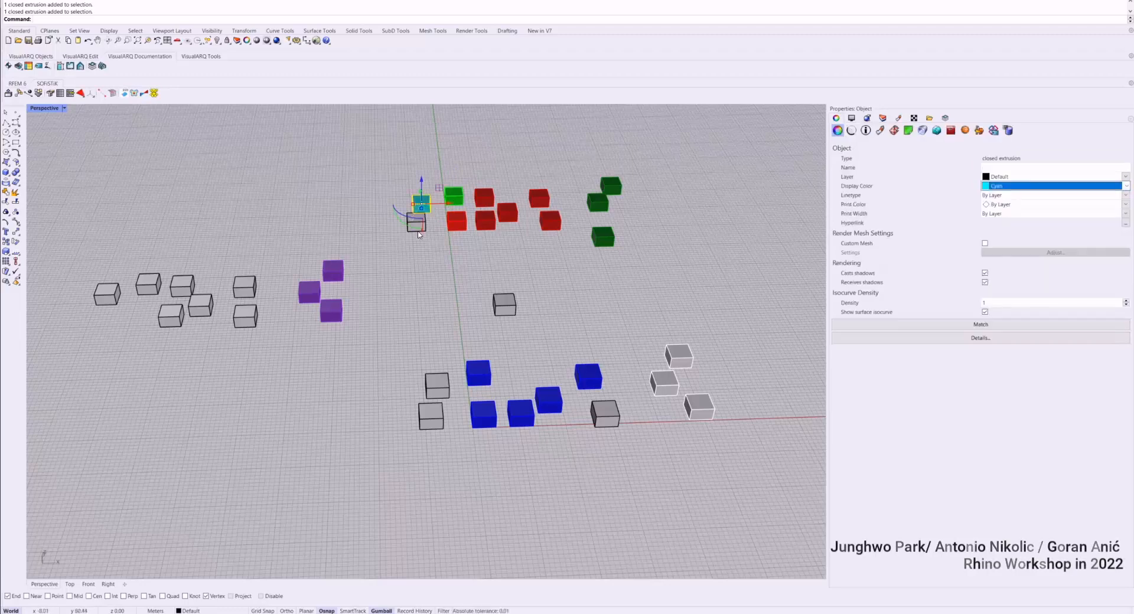
# Set the display color of the last uncolored box in that group of four to Magenta and clear the selection.
pyautogui.click(416, 223)
pyautogui.click(1003, 186)
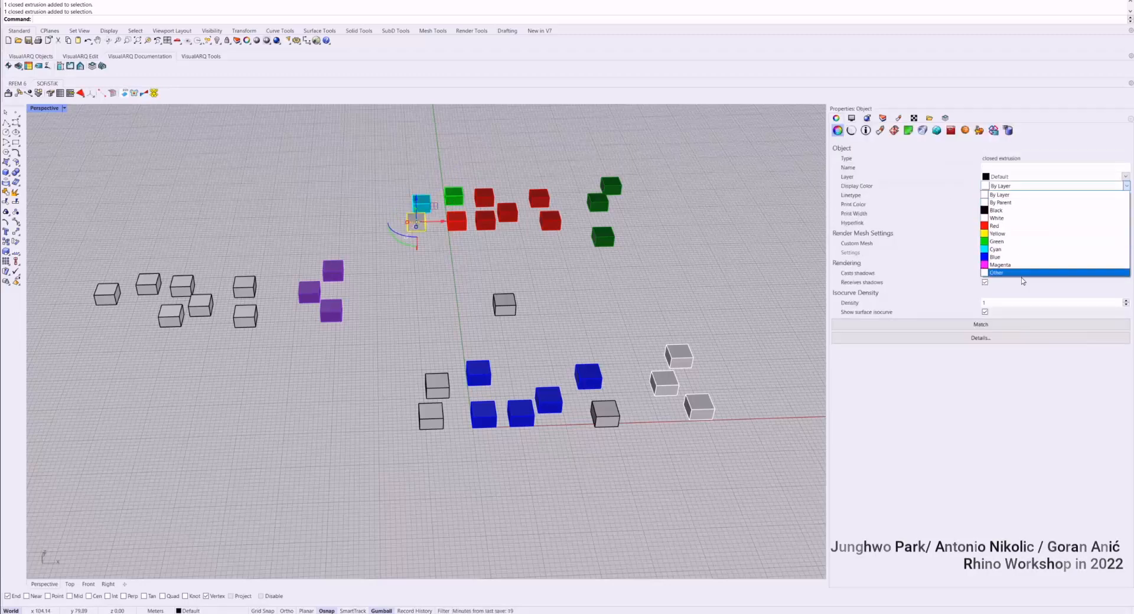
pyautogui.click(1022, 271)
pyautogui.press('Escape')
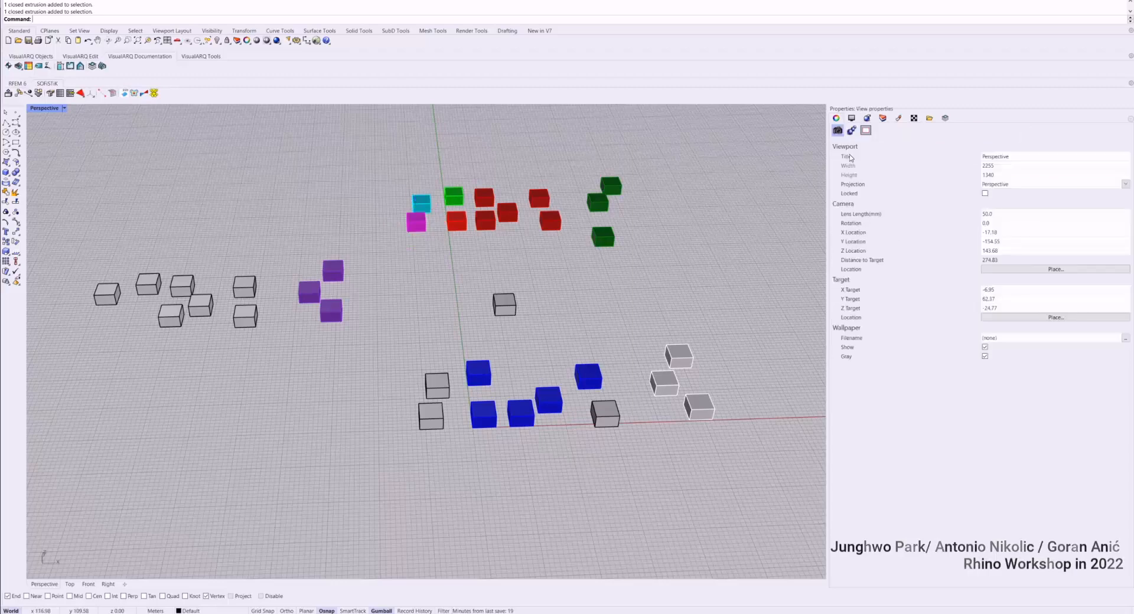
# Select all objects on the Default layer from the layer list, inspect the four recolored boxes, and clear the selection.
pyautogui.click(851, 117)
pyautogui.click(868, 118)
pyautogui.click(883, 161)
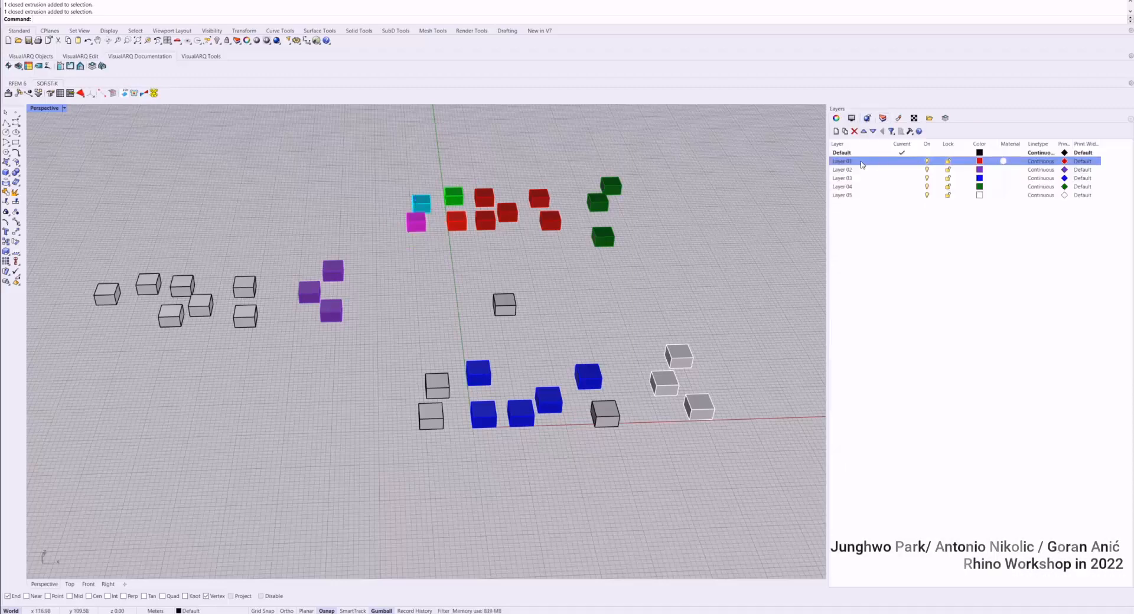
pyautogui.rightClick(861, 163)
pyautogui.click(855, 154)
pyautogui.rightClick(855, 156)
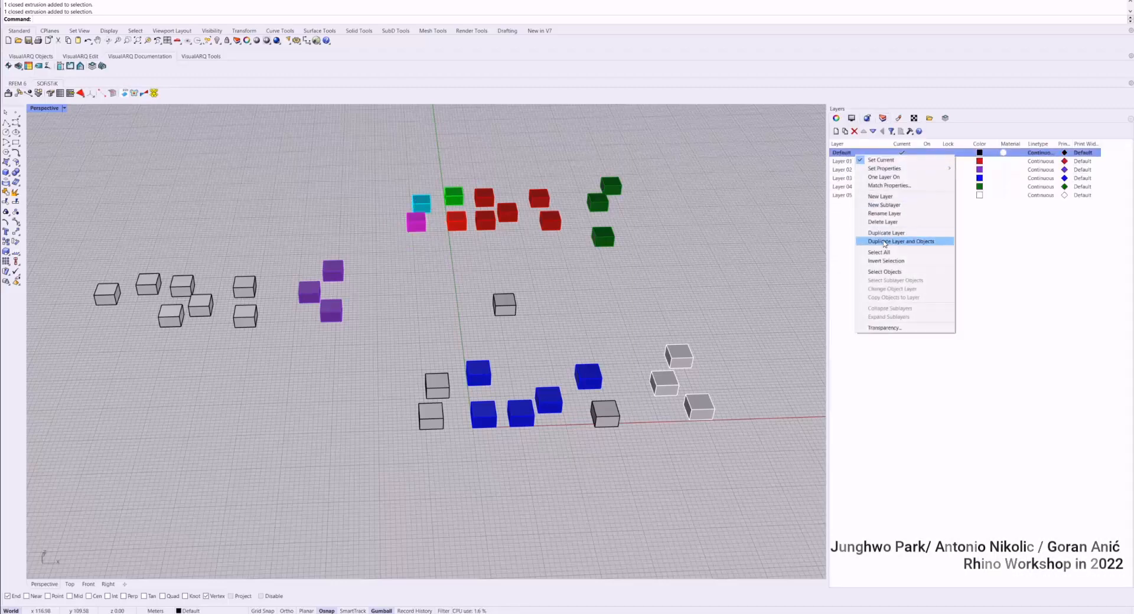
pyautogui.click(904, 272)
pyautogui.scroll(7, 438, 197)
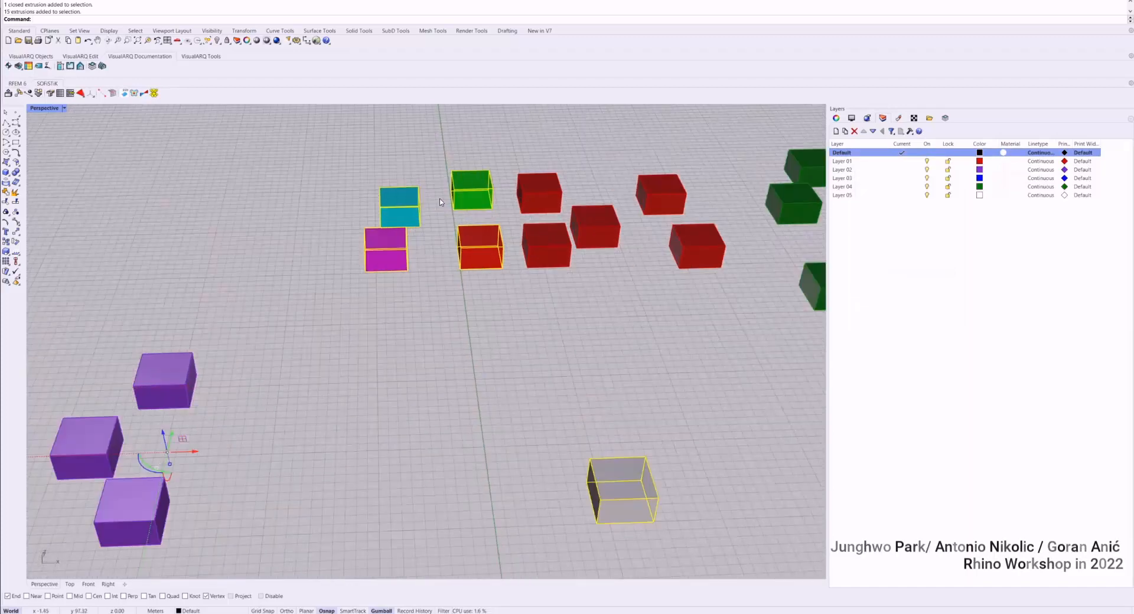
pyautogui.scroll(-5, 514, 239)
pyautogui.click(548, 264)
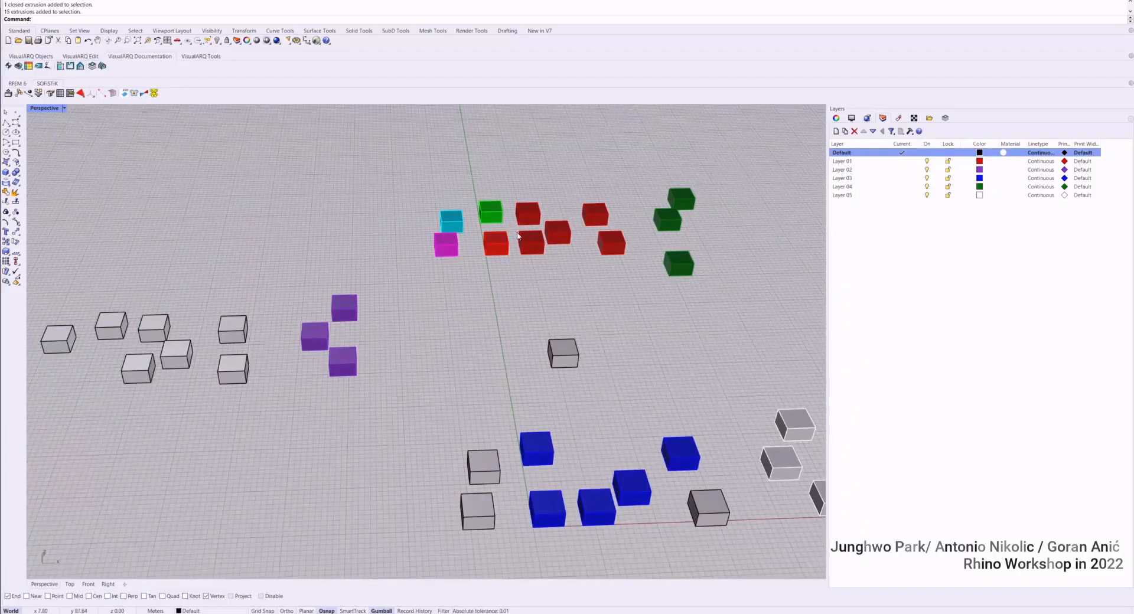
# Start SelColor without any object preselected.
pyautogui.write('SelColor')
pyautogui.press('Return')
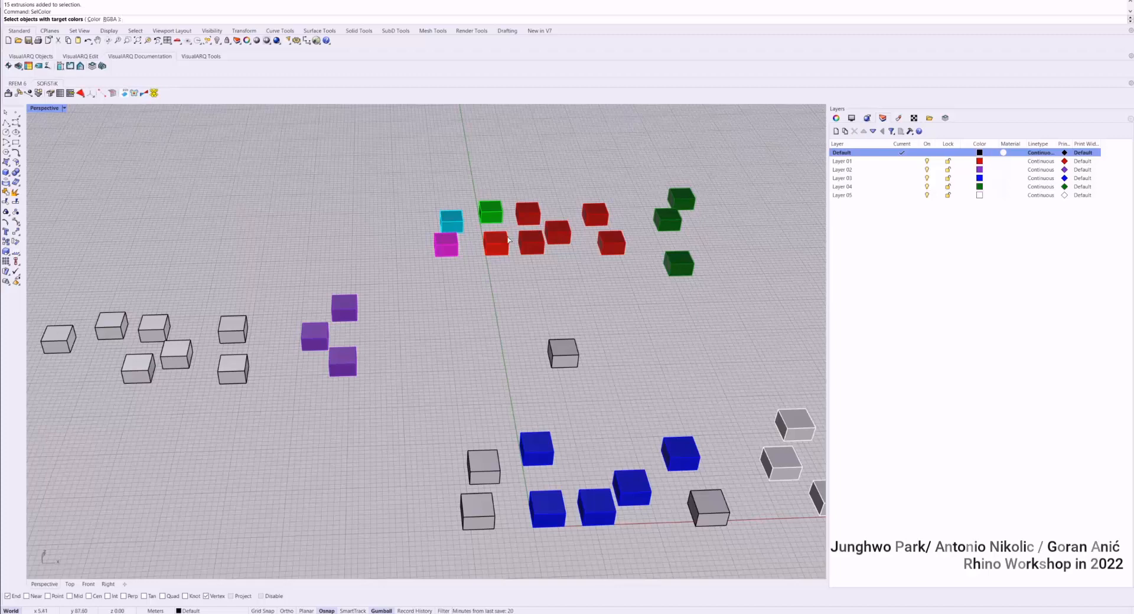
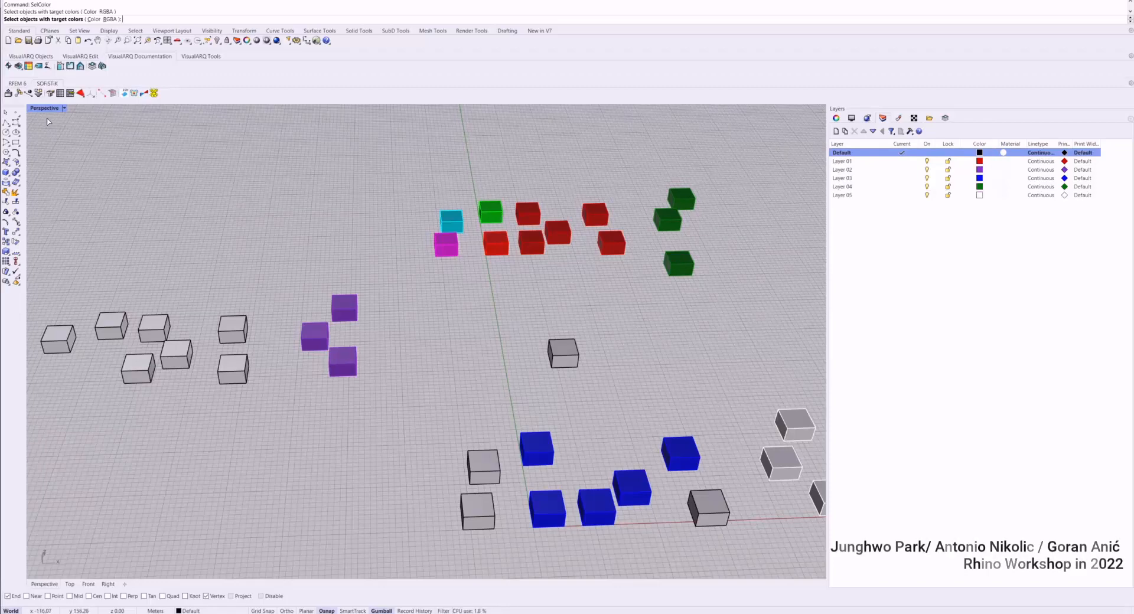
# View the Perspective viewport in Wireframe display mode and return it to Shaded.
pyautogui.click(64, 109)
pyautogui.click(64, 137)
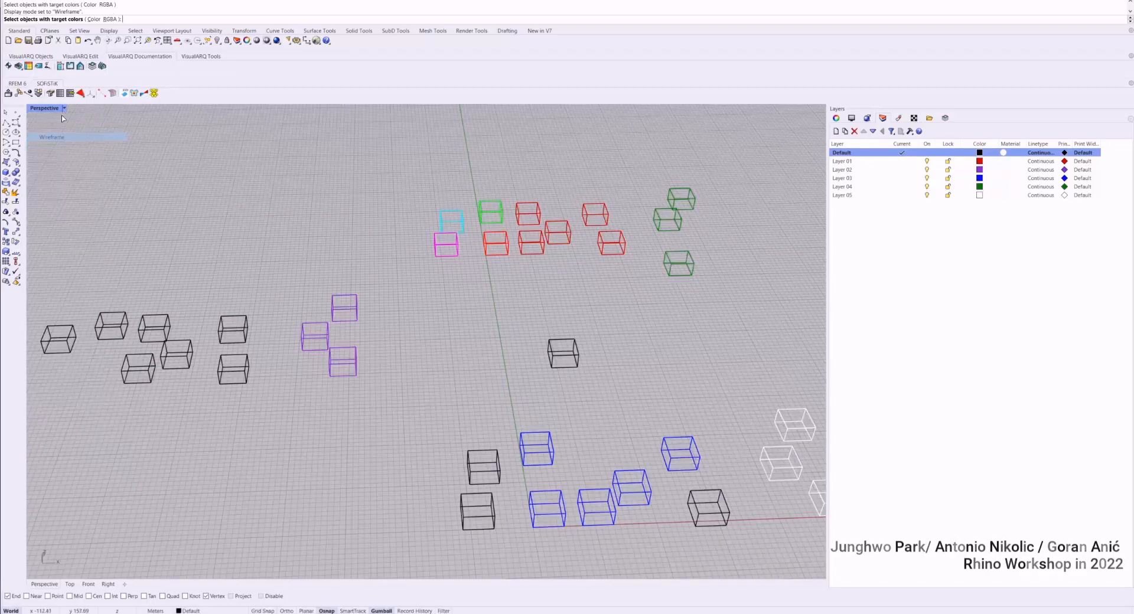
pyautogui.click(65, 109)
pyautogui.click(63, 144)
# View the boxes in Rendered display mode from another angle and return the viewport to Shaded.
pyautogui.click(64, 109)
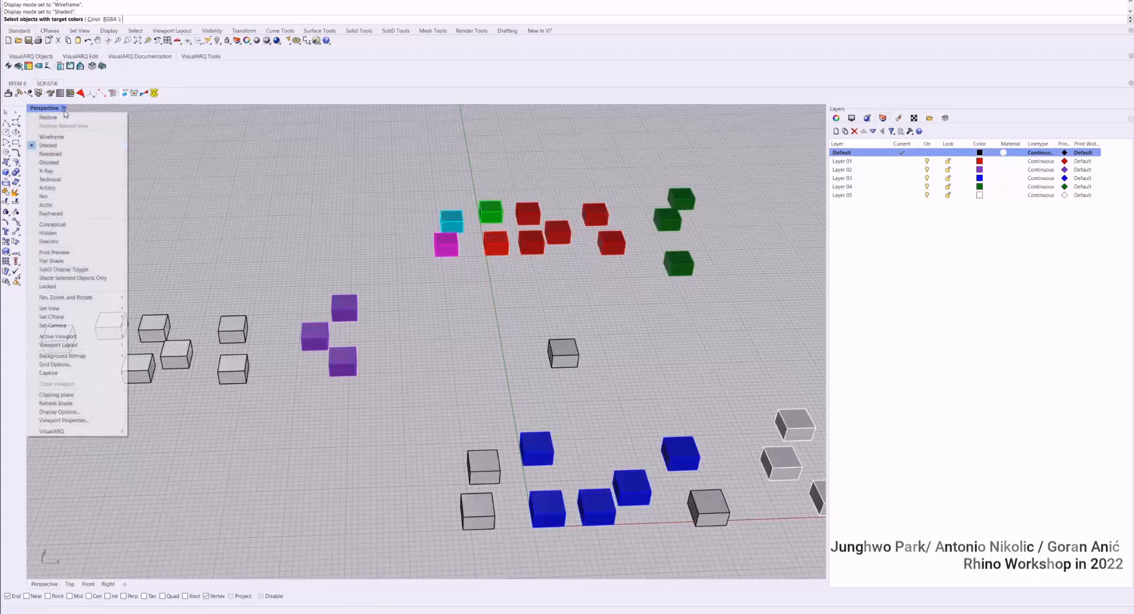
pyautogui.click(59, 154)
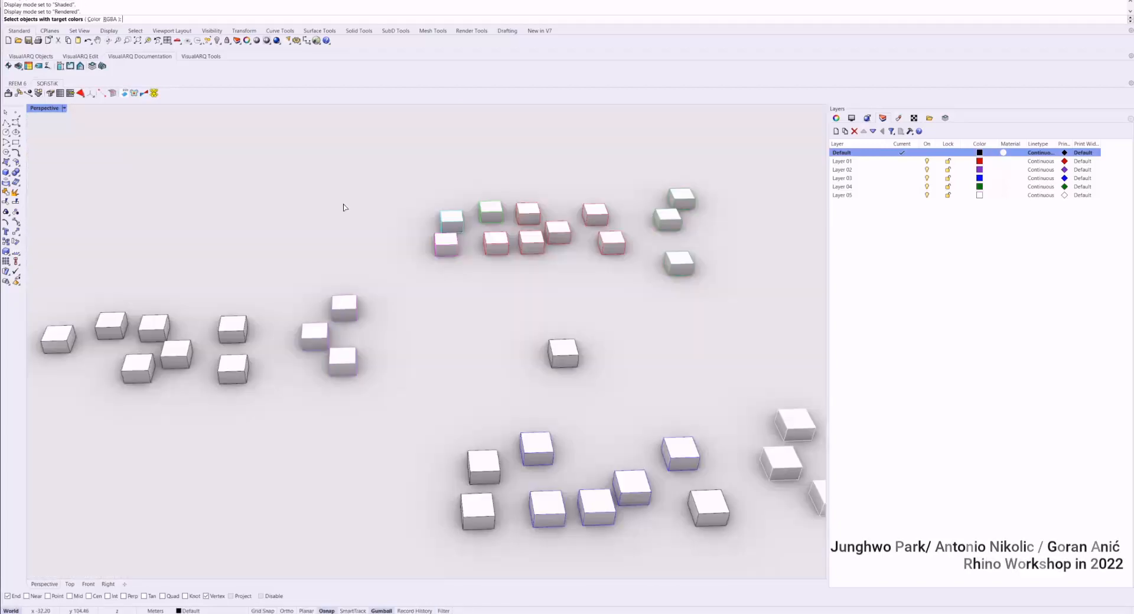
pyautogui.moveTo(296, 198); pyautogui.dragTo(321, 192, button='right')
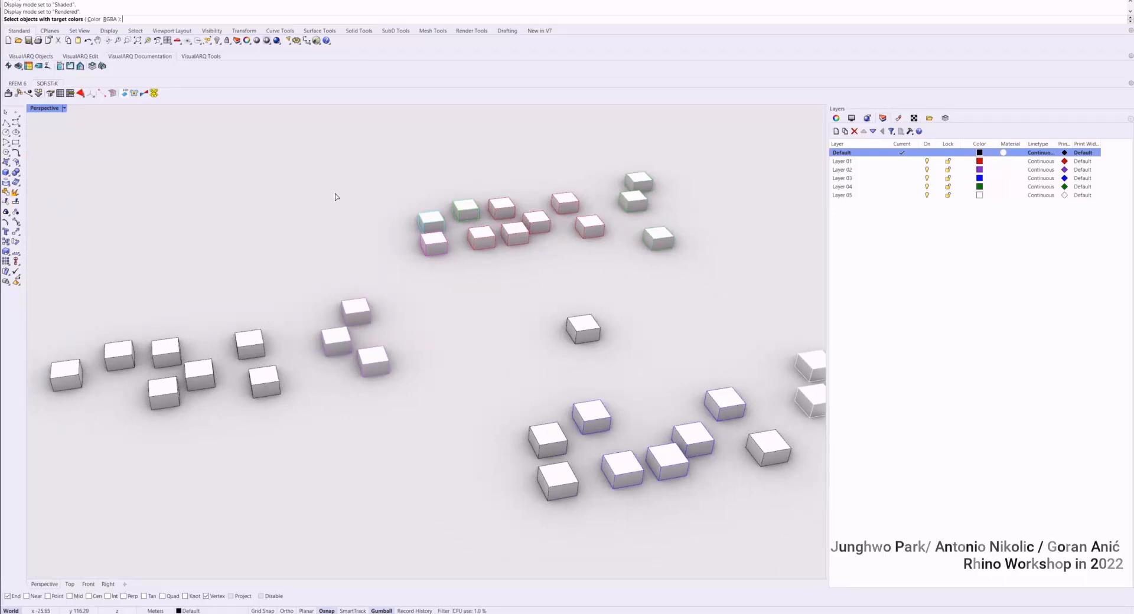
pyautogui.hotkey('ctrl', 'alt', 's')
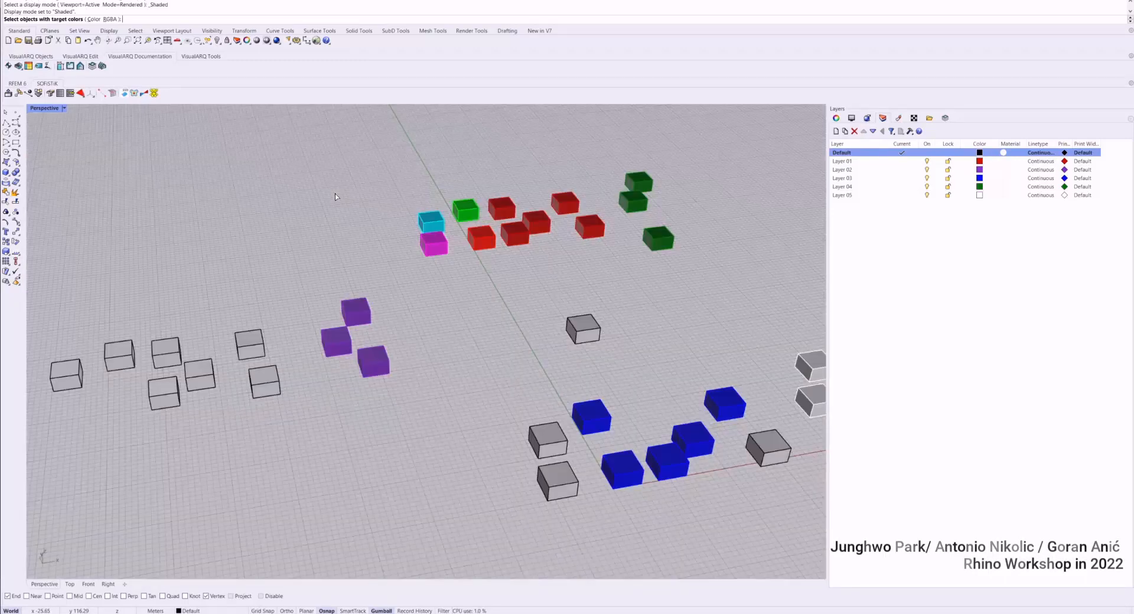
# Cycle the Perspective viewport's display mode through Wireframe and Rendered, ending on X-Ray.
pyautogui.scroll(-5, 331, 198)
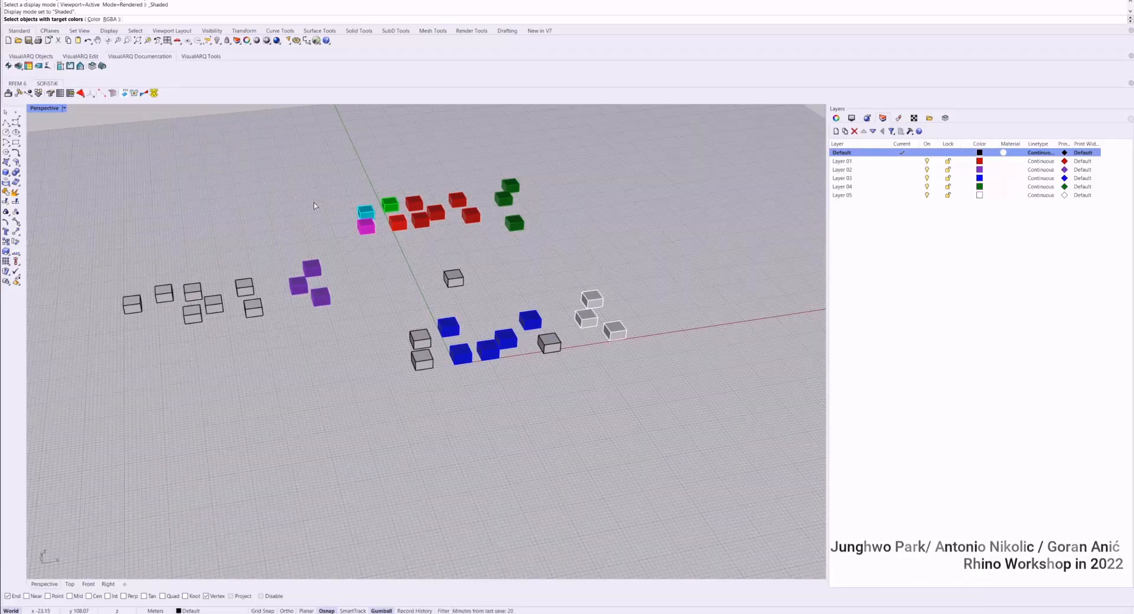
pyautogui.hotkey('ctrl', 'alt', 'w')
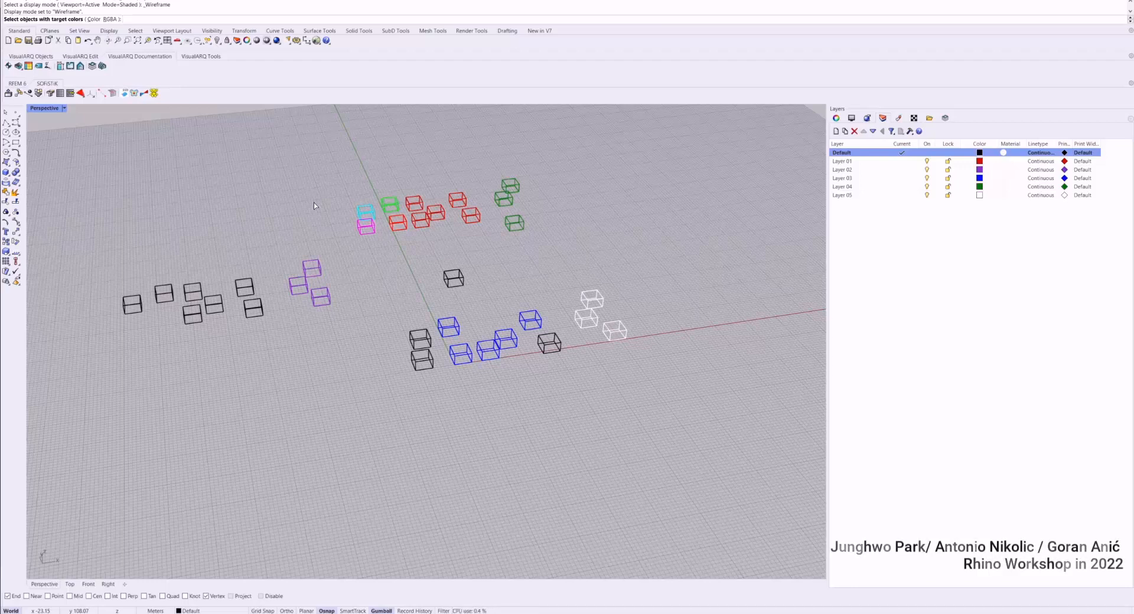
pyautogui.hotkey('ctrl', 'alt', 'r')
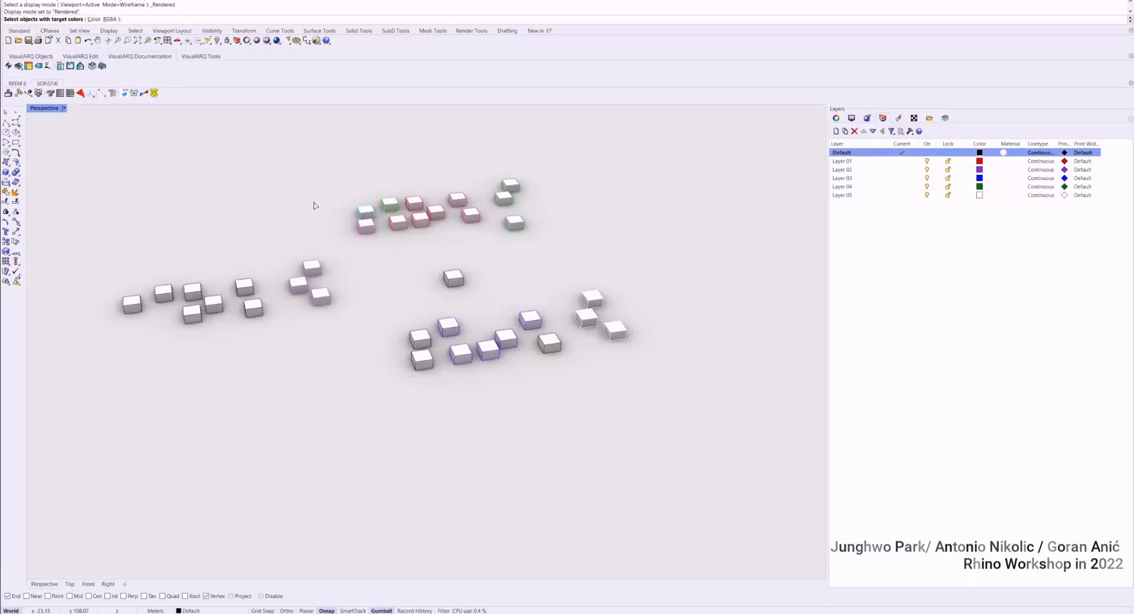
pyautogui.hotkey('ctrl', 'alt', 'x')
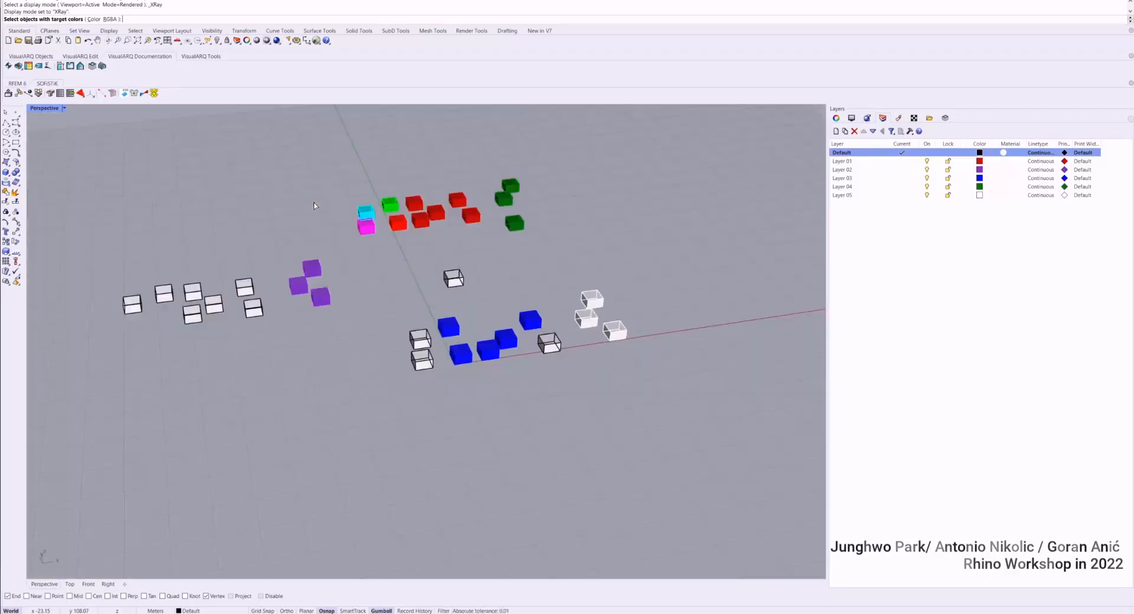
# Compare the boxes in Wireframe and Rendered display modes from another angle, ending on Shaded.
pyautogui.moveTo(314, 204)
pyautogui.mouseDown(button='right')
pyautogui.moveTo(419, 188)
pyautogui.moveTo(400, 234)
pyautogui.mouseUp(button='right')
pyautogui.hotkey('ctrl', 'alt', 's')
pyautogui.hotkey('ctrl', 'alt', 'w')
pyautogui.hotkey('ctrl', 'alt', 's')
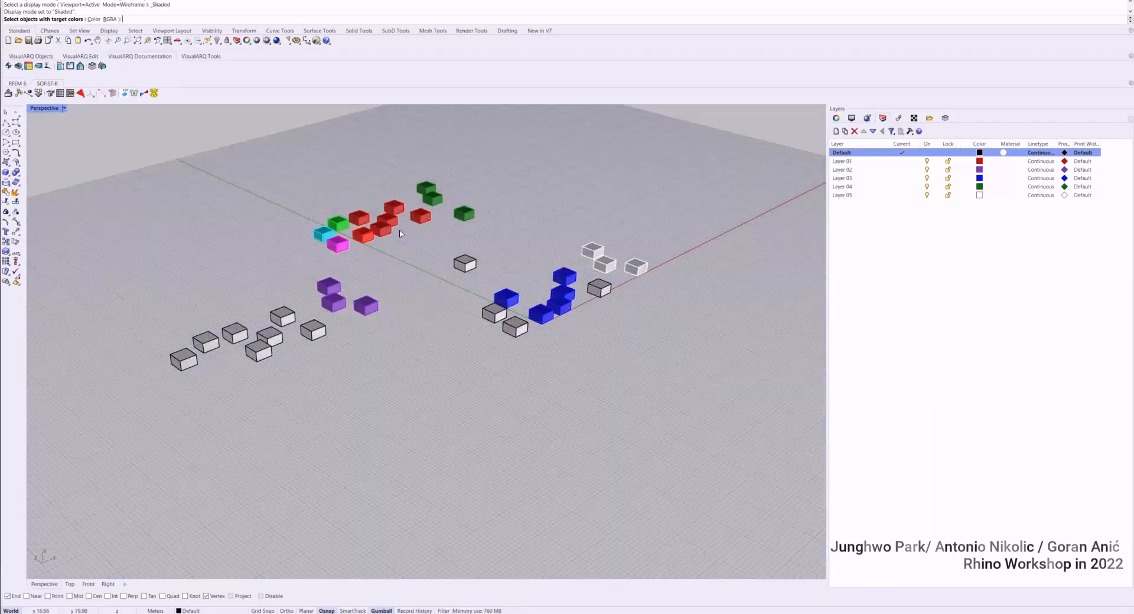
pyautogui.hotkey('ctrl', 'alt', 'r')
pyautogui.hotkey('ctrl', 'alt', 's')
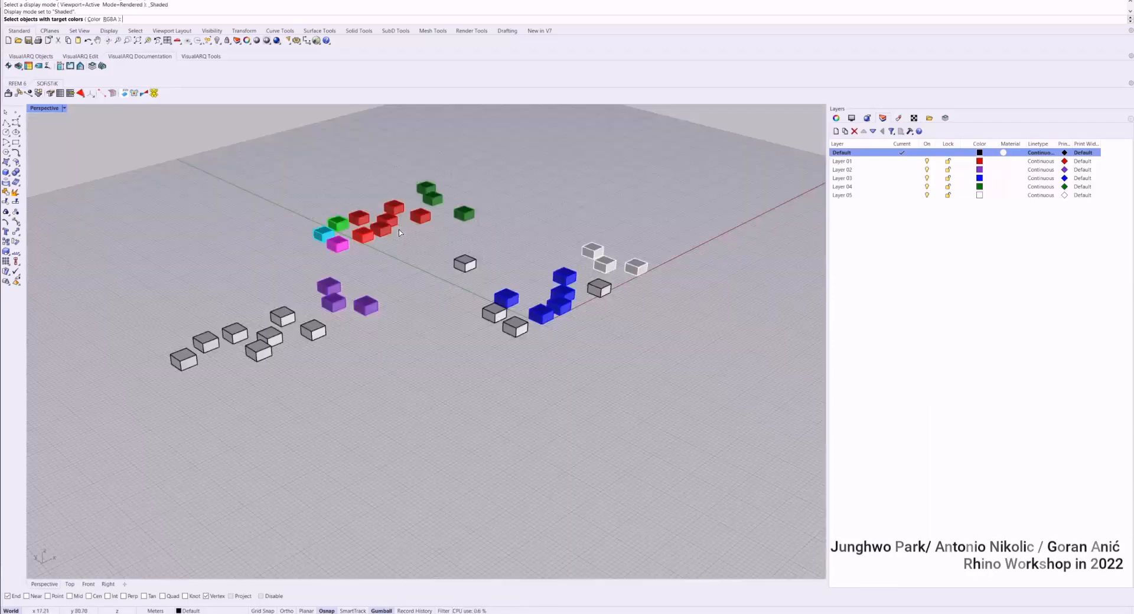
pyautogui.hotkey('ctrl', 'alt', 'w')
pyautogui.hotkey('ctrl', 'alt', 'r')
pyautogui.hotkey('ctrl', 'alt', 's')
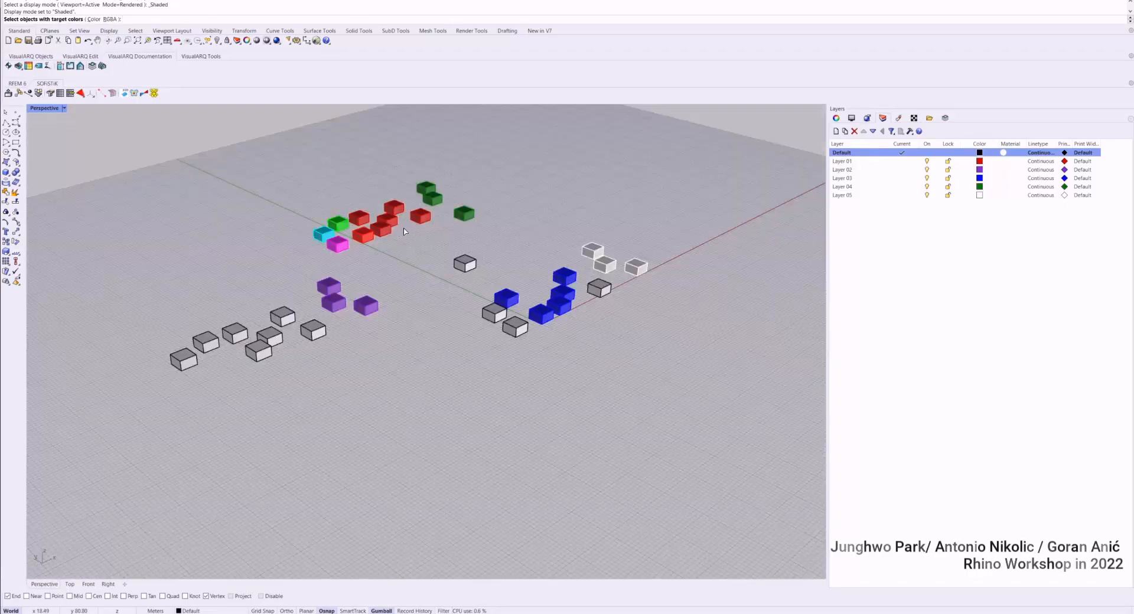
# Pick a black box as the SelColor target and cancel the command.
pyautogui.moveTo(405, 232); pyautogui.dragTo(380, 239, button='right')
pyautogui.scroll(6, 380, 240)
pyautogui.scroll(-4, 380, 241)
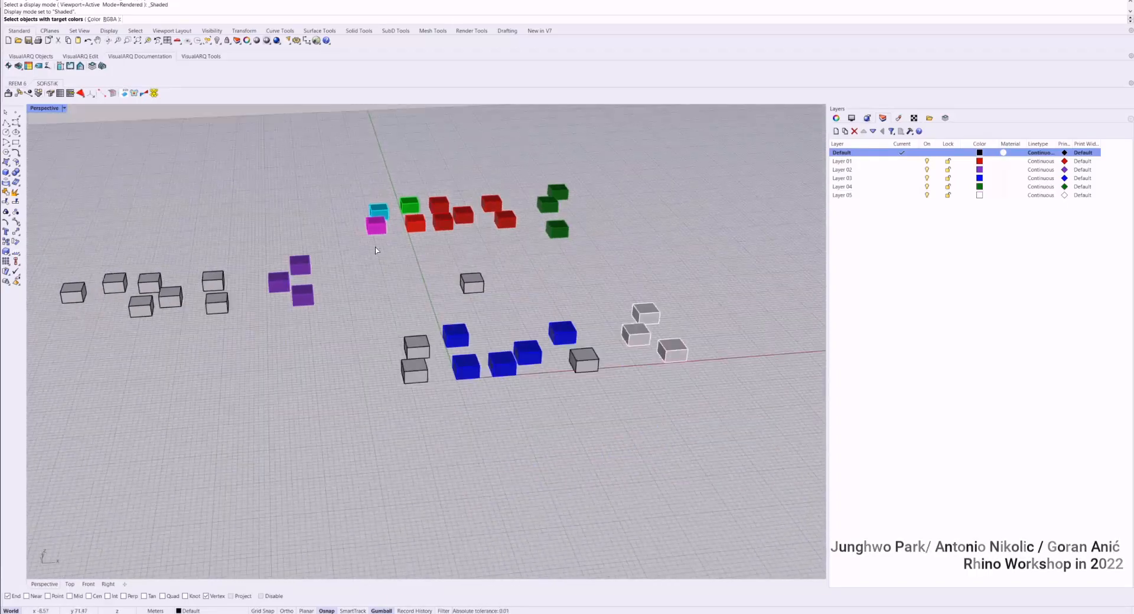
pyautogui.click(157, 275)
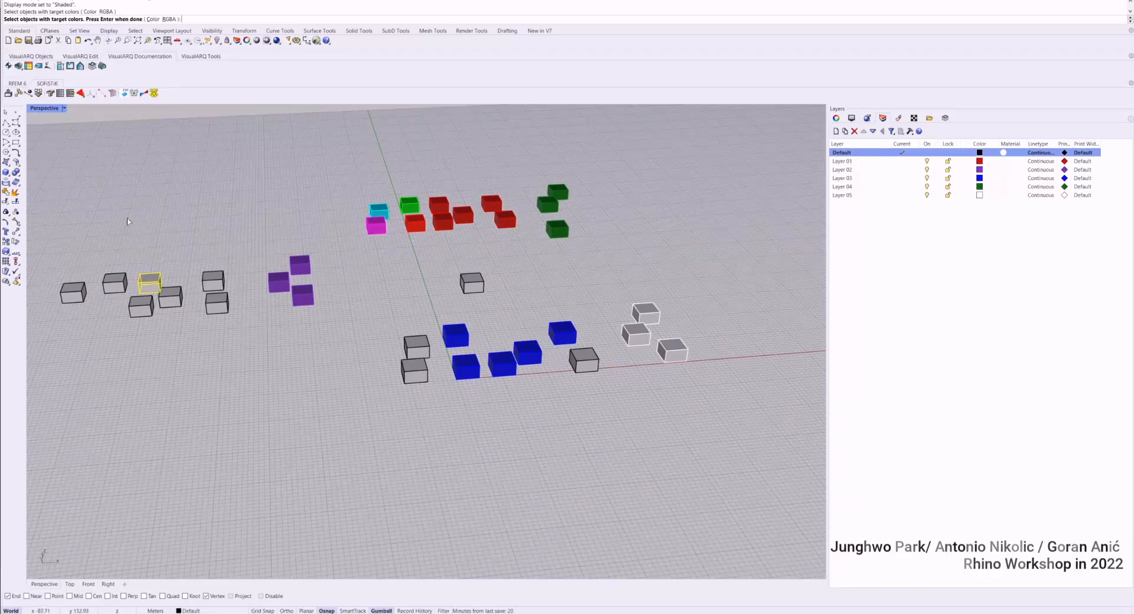
pyautogui.press('Escape')
# Set the Perspective viewport's display mode to Technical.
pyautogui.scroll(3, 367, 283)
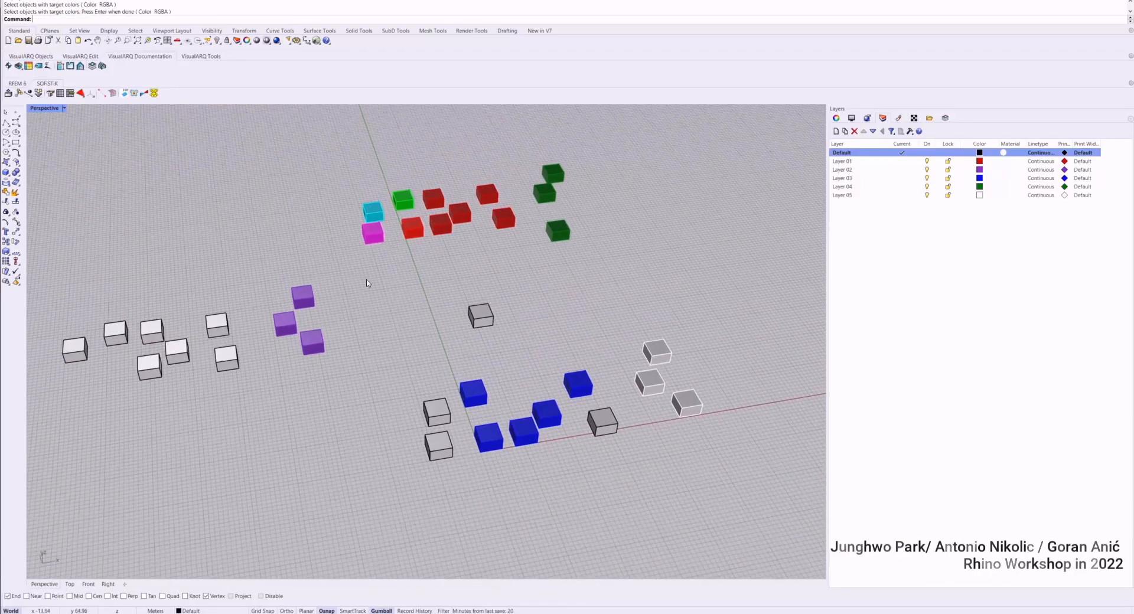
pyautogui.scroll(-2, 362, 277)
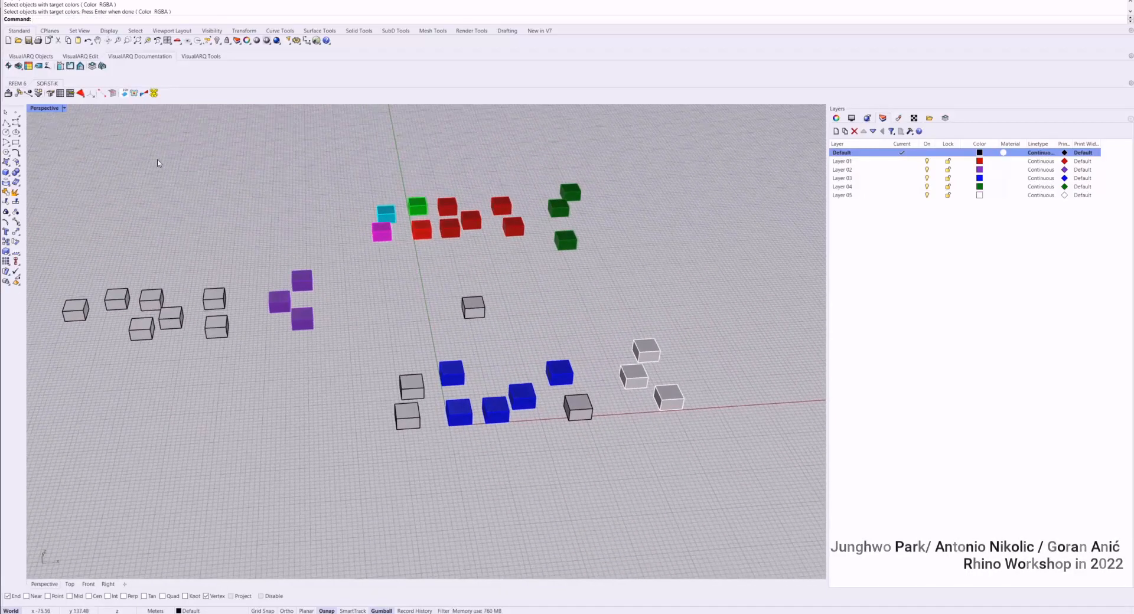
pyautogui.click(64, 109)
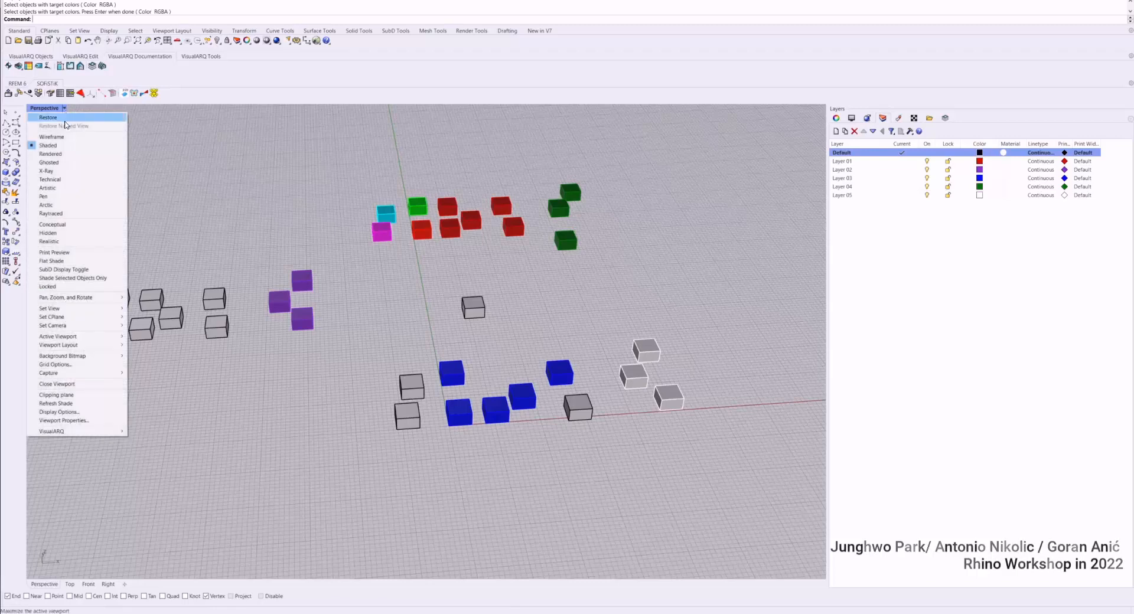
pyautogui.click(63, 180)
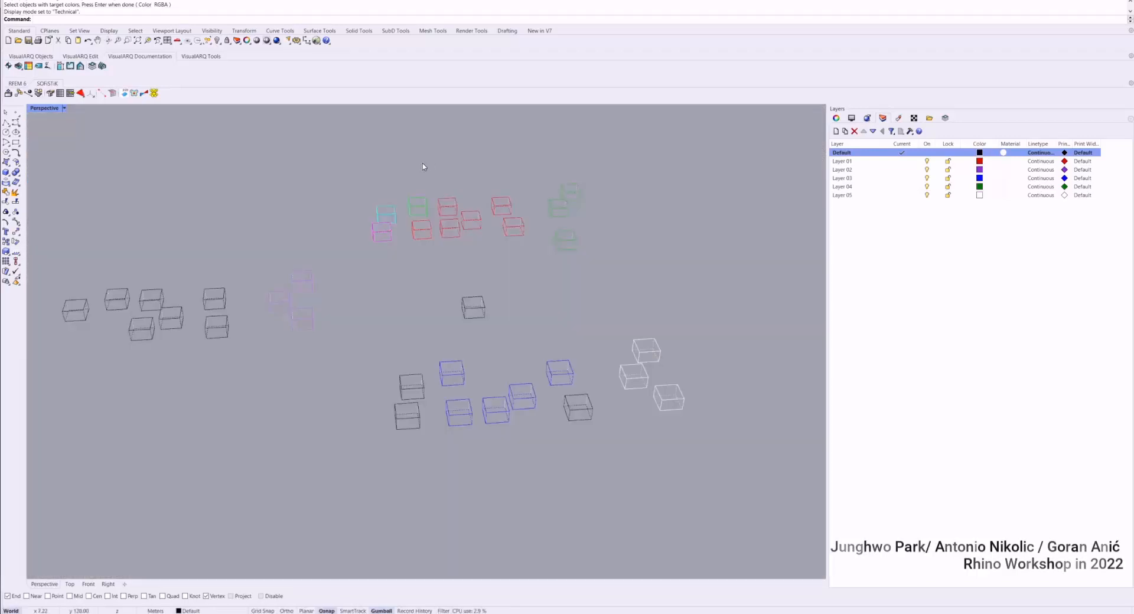
# Examine how visible and hidden box edges are drawn in Technical mode, from several angles and distances.
pyautogui.moveTo(447, 222); pyautogui.dragTo(467, 198, button='right')
pyautogui.scroll(10, 520, 326)
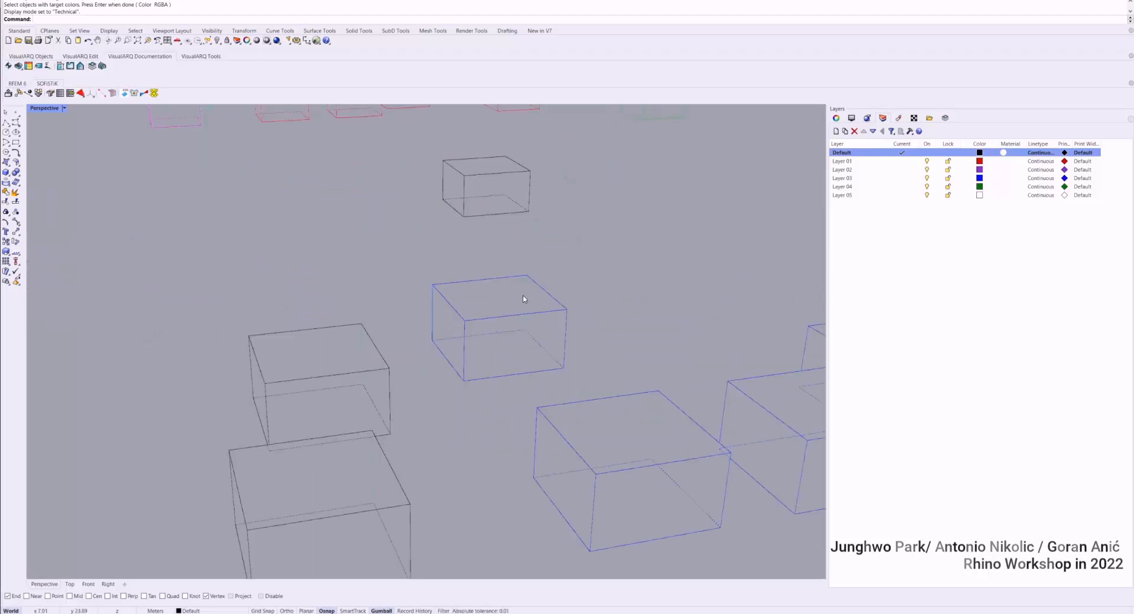
pyautogui.moveTo(523, 288); pyautogui.dragTo(502, 265, button='right')
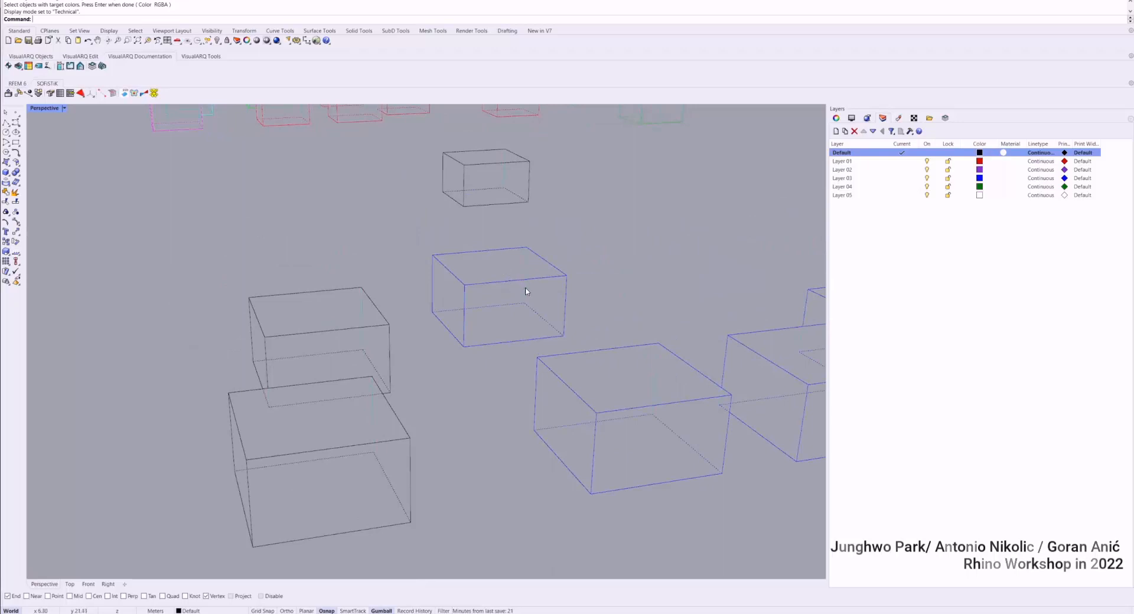
pyautogui.scroll(-5, 522, 298)
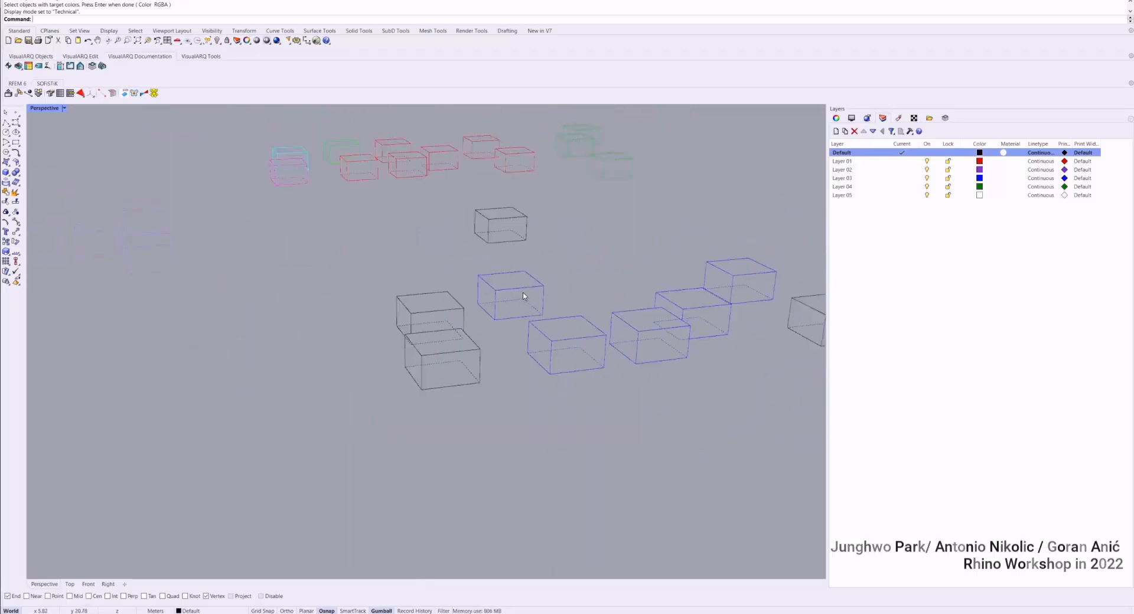
pyautogui.scroll(-3, 523, 296)
pyautogui.moveTo(519, 283); pyautogui.dragTo(495, 249, button='right')
pyautogui.scroll(2, 638, 277)
pyautogui.scroll(3, 483, 229)
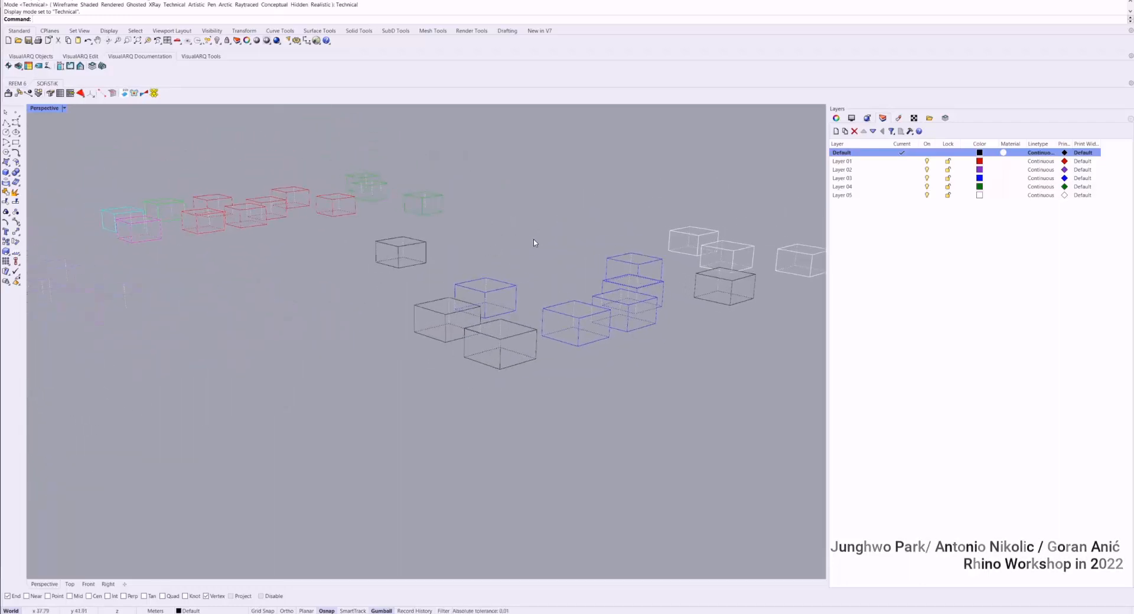
# Set the Technical display mode's background to Solid Color in White.
pyautogui.click(852, 119)
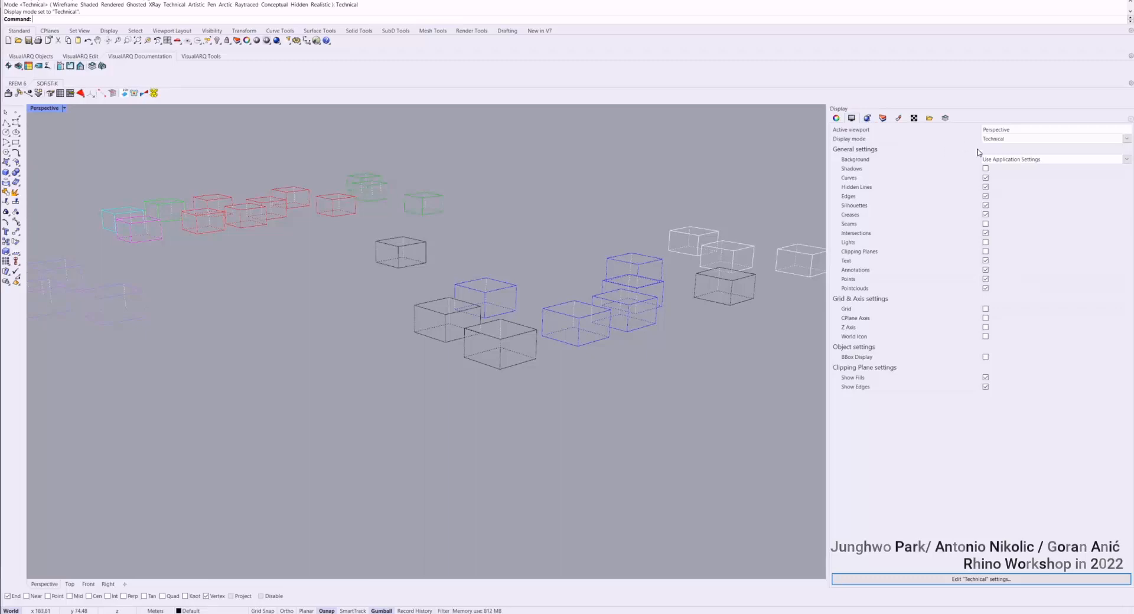
pyautogui.click(996, 159)
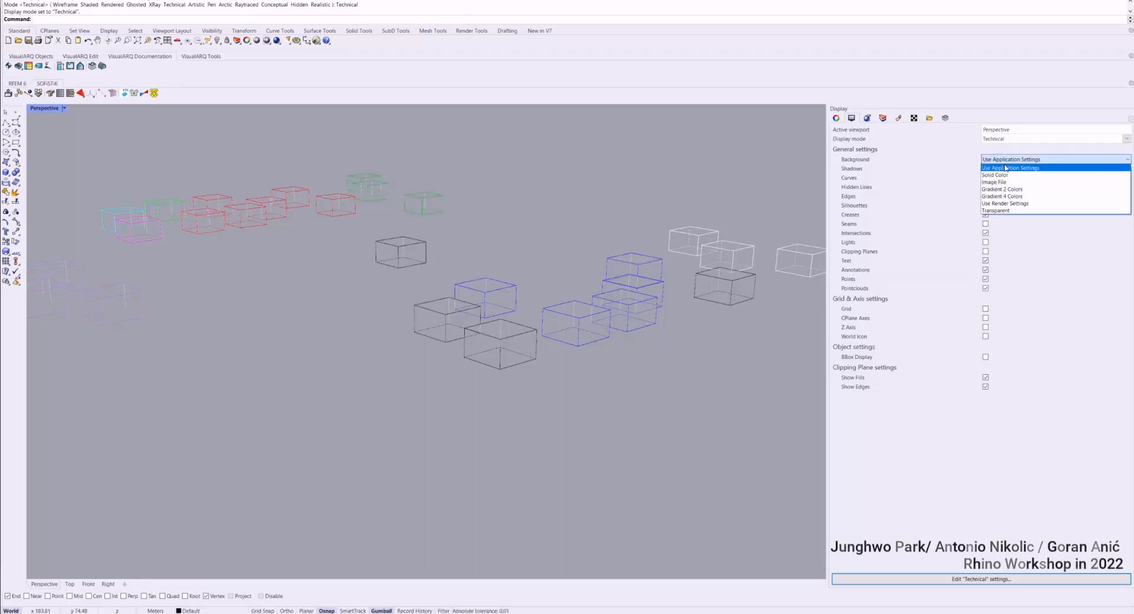
pyautogui.click(1004, 175)
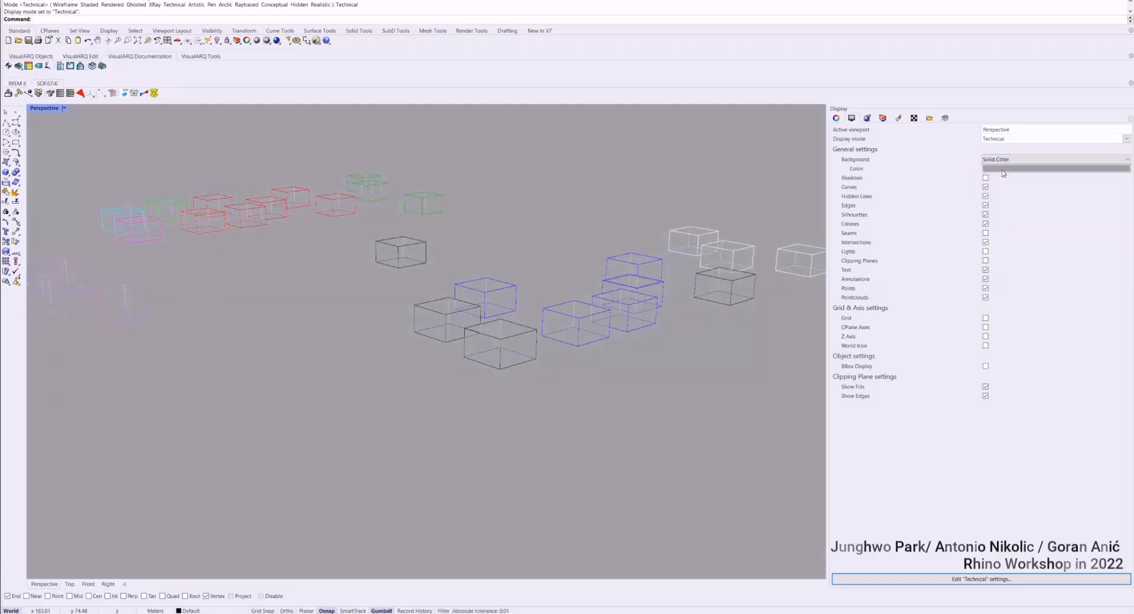
pyautogui.click(1002, 170)
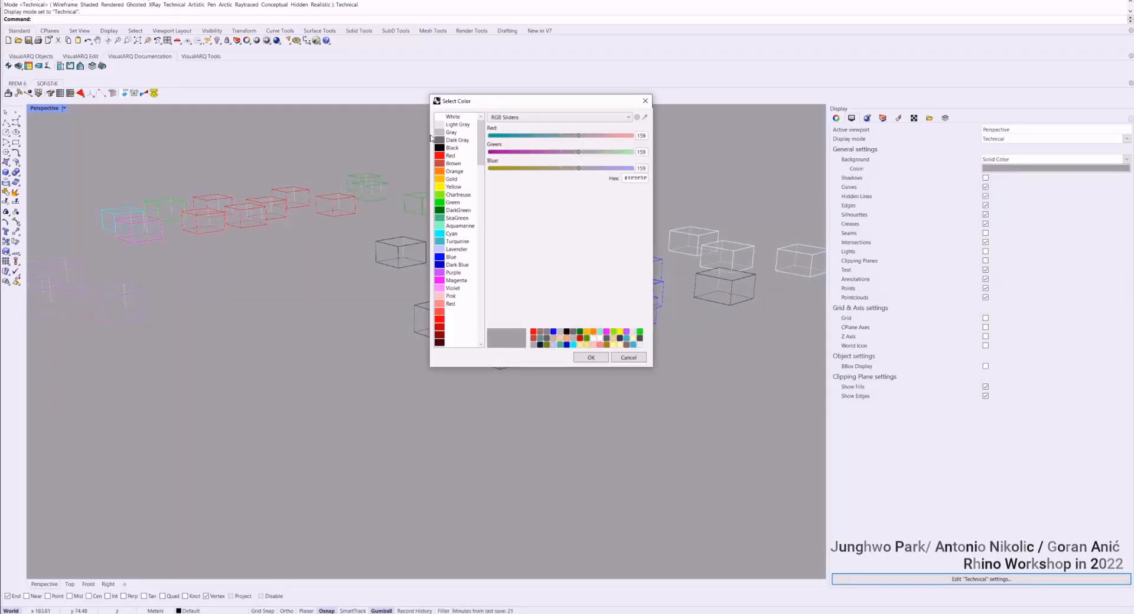
pyautogui.click(444, 125)
pyautogui.click(450, 117)
pyautogui.click(590, 357)
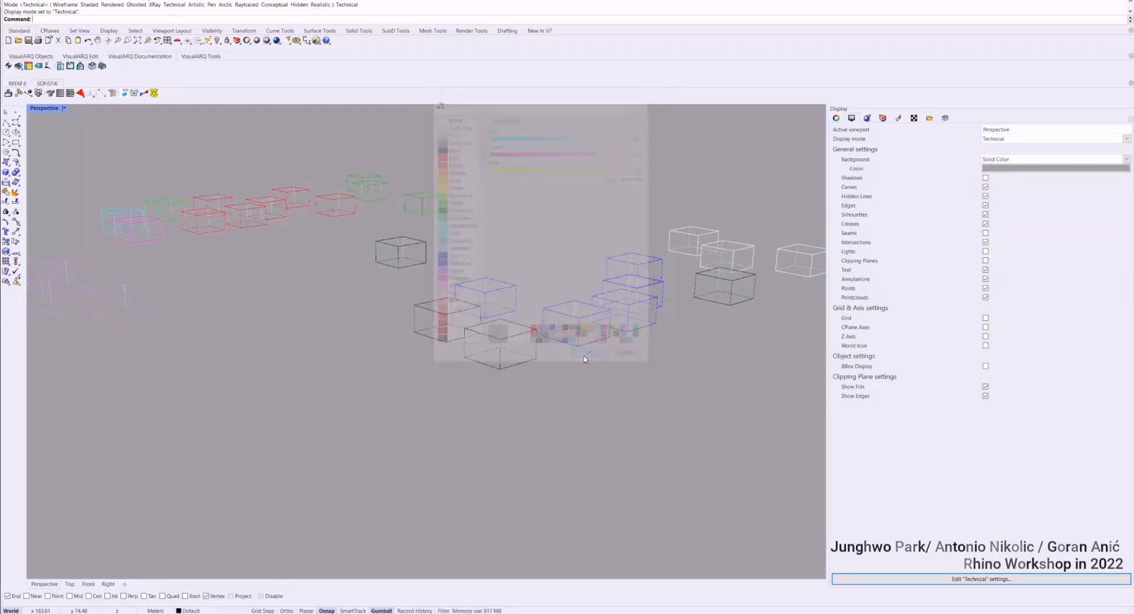
# Inspect the box outlines up close against the white background, and open the background color picker without changing the color.
pyautogui.scroll(5, 356, 284)
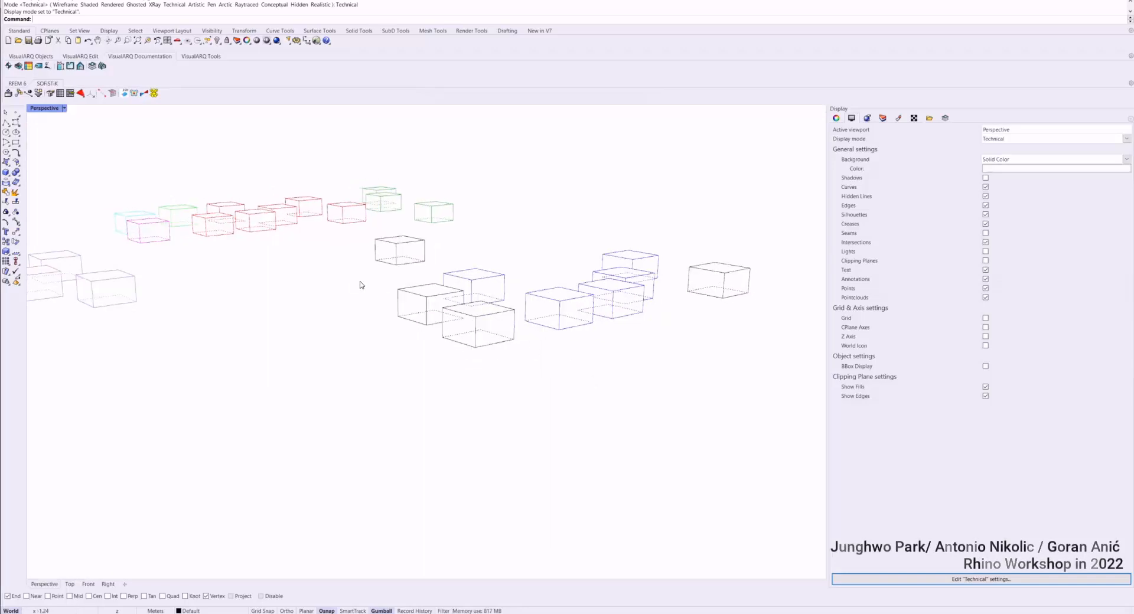
pyautogui.scroll(5, 455, 307)
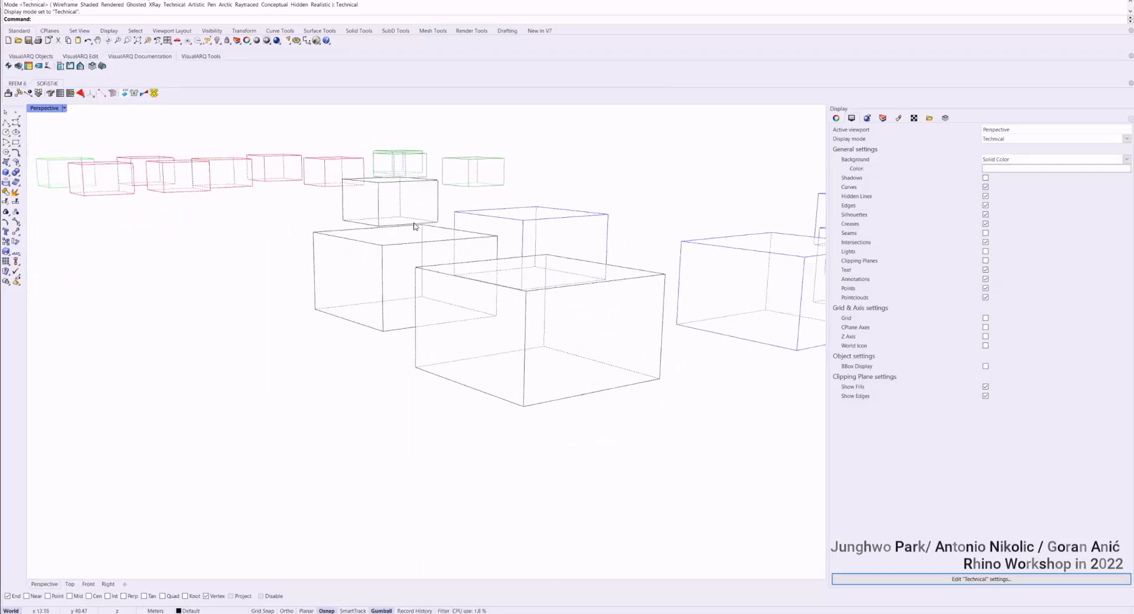
pyautogui.scroll(-3, 415, 227)
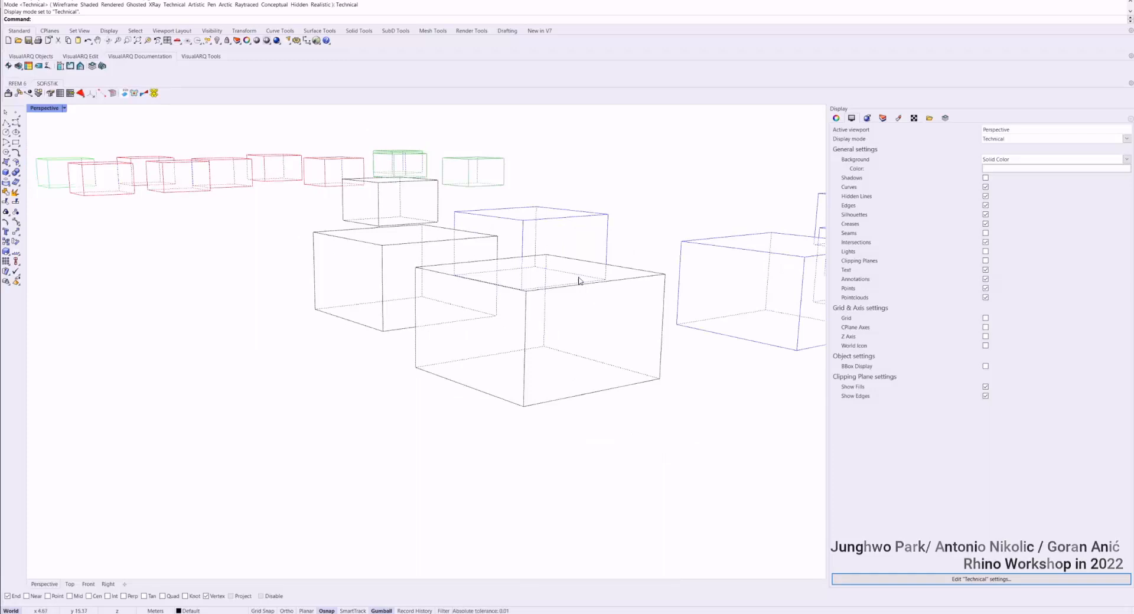
pyautogui.moveTo(579, 278); pyautogui.dragTo(577, 278, button='right')
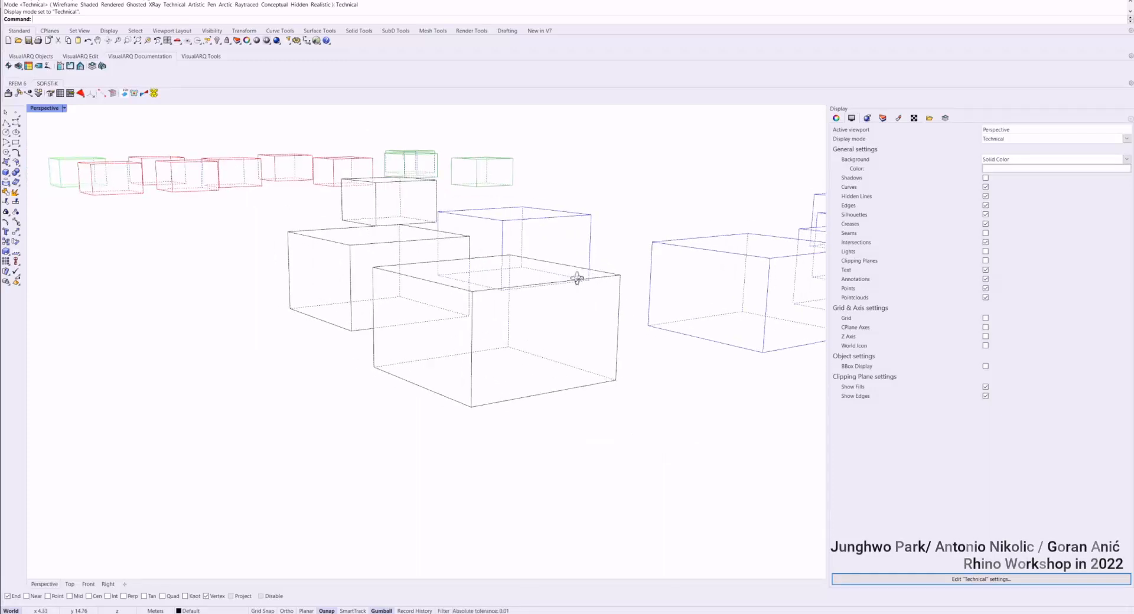
pyautogui.click(1037, 171)
pyautogui.click(647, 98)
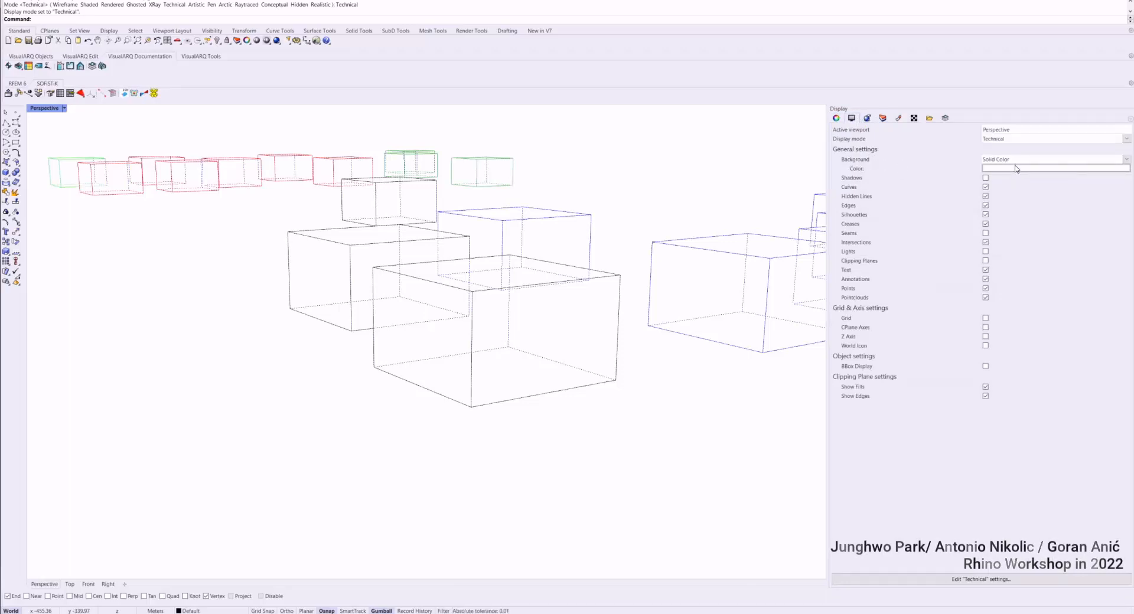
# View the Perspective viewport's properties, return to the display settings, and look through the list of available panels.
pyautogui.click(836, 118)
pyautogui.click(853, 118)
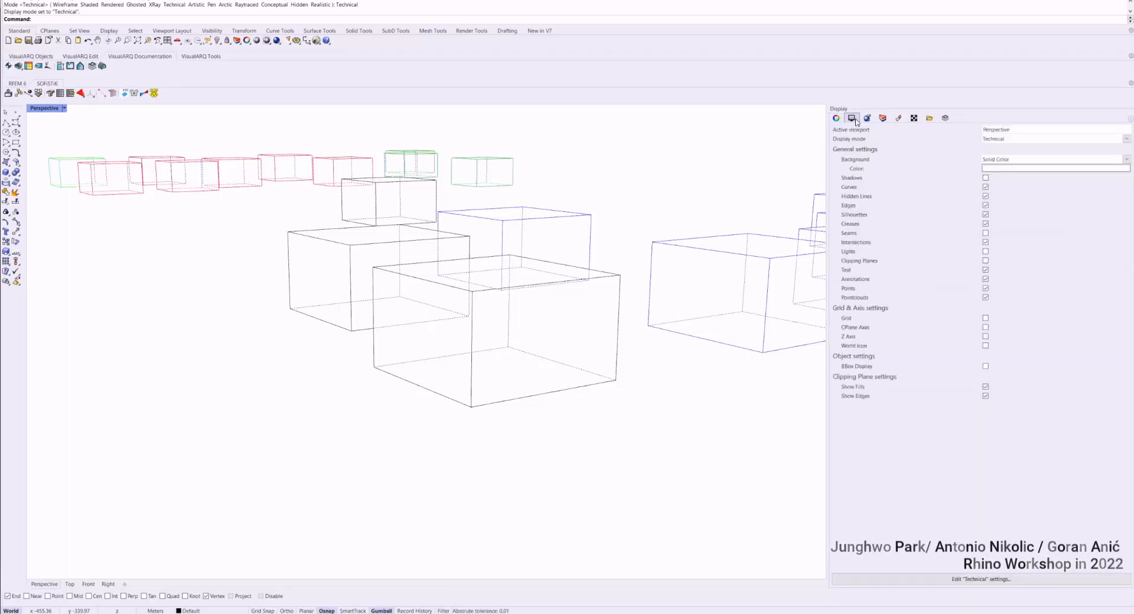
pyautogui.click(854, 119)
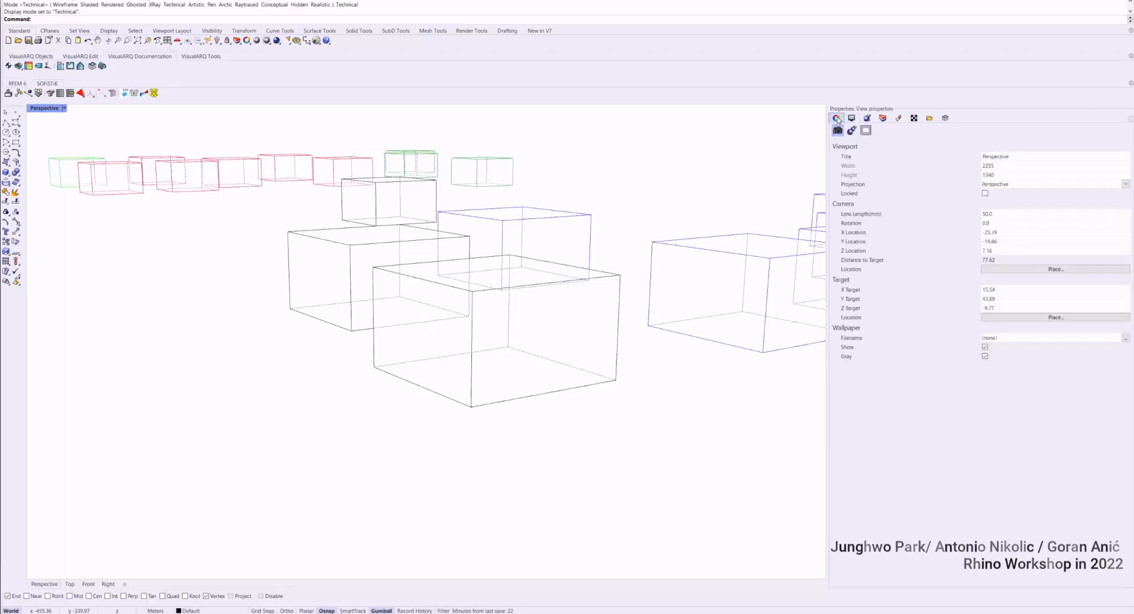
pyautogui.click(853, 119)
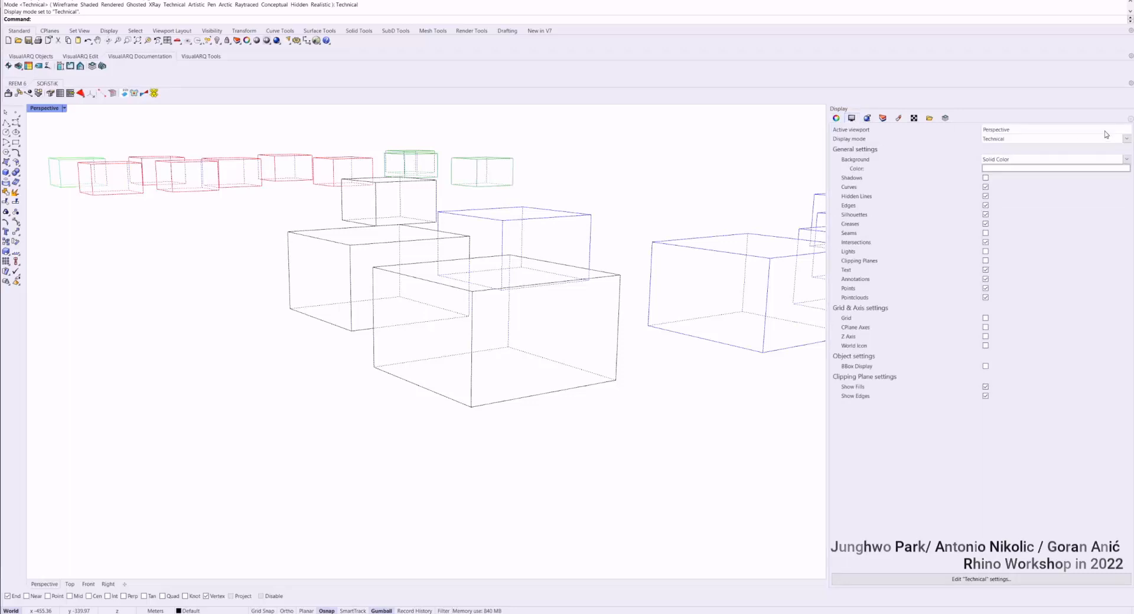
pyautogui.rightClick(988, 121)
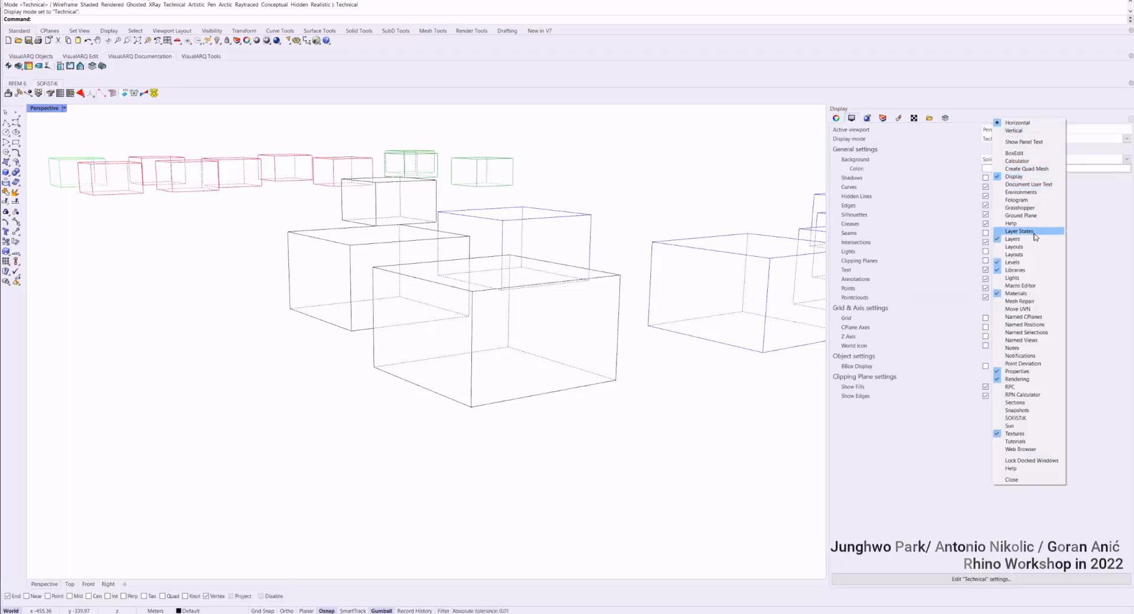
pyautogui.click(973, 120)
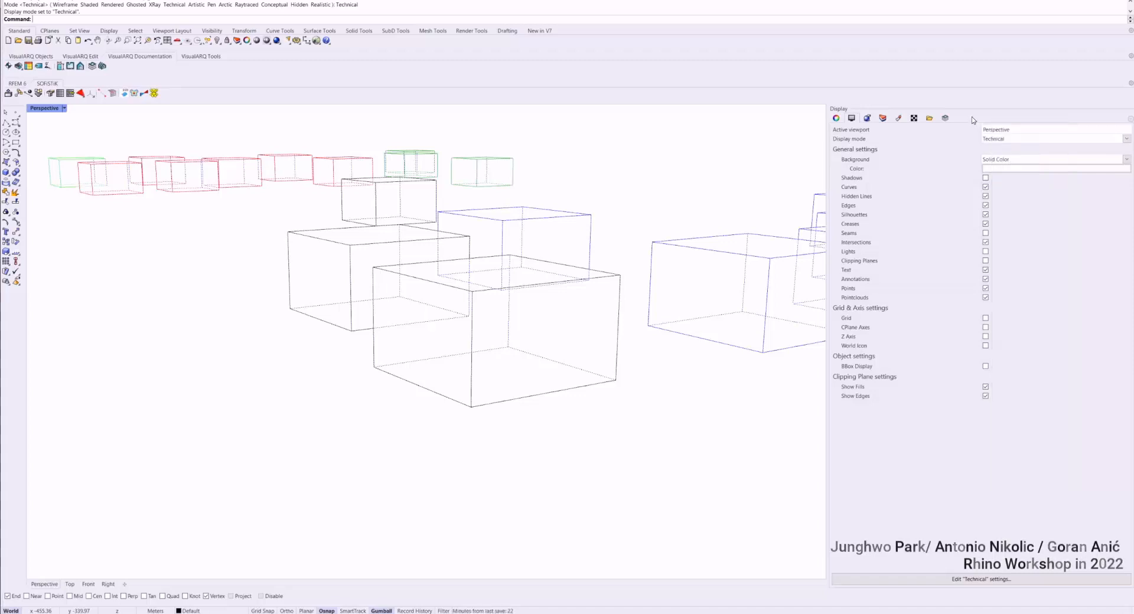
# Run DisplayProperties, and reorder the Display panel among the docked panels before placing it back beside Properties.
pyautogui.write('DisplayProperties')
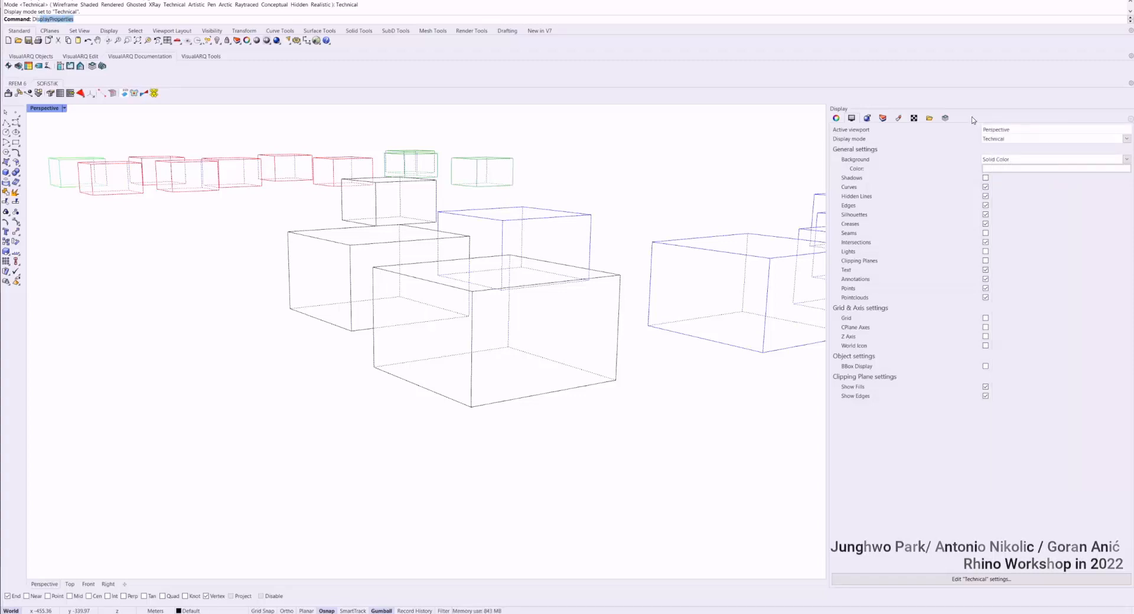
pyautogui.press('Return')
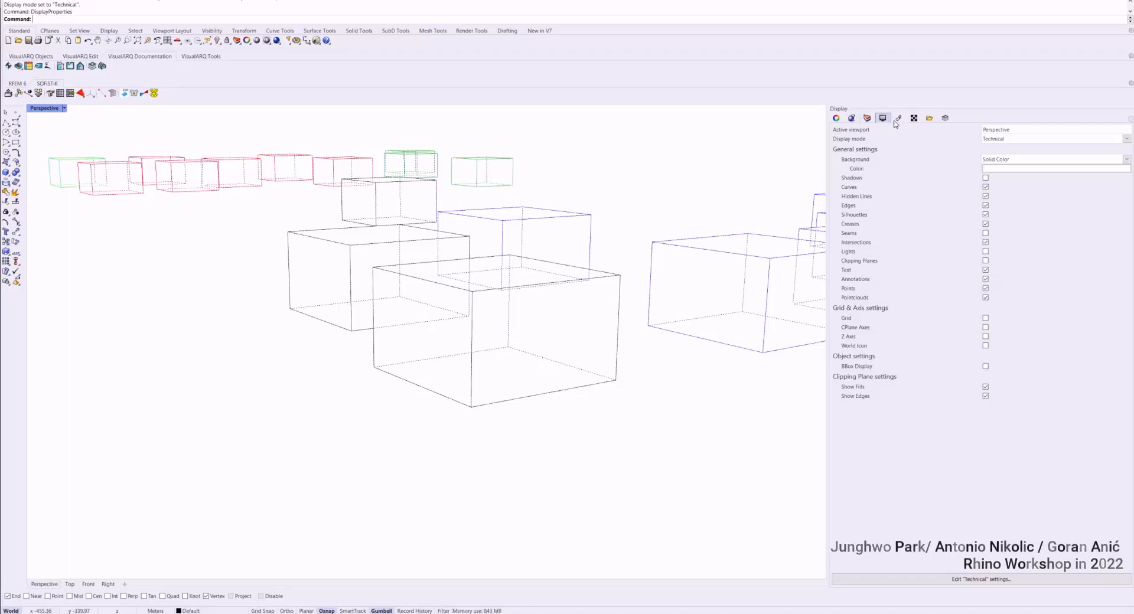
pyautogui.click(942, 120)
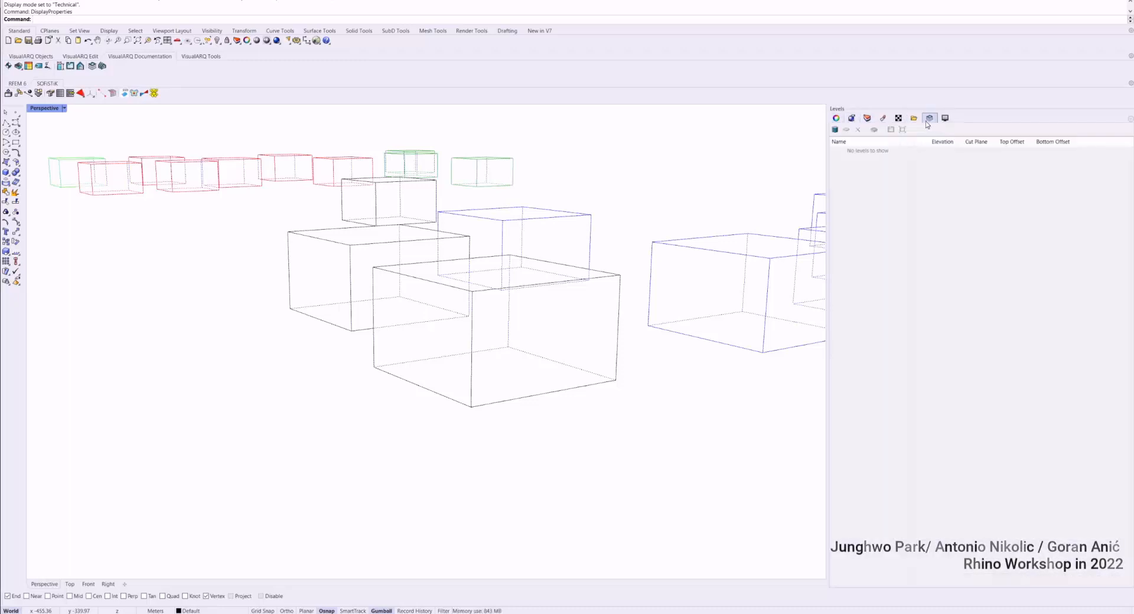
pyautogui.click(928, 120)
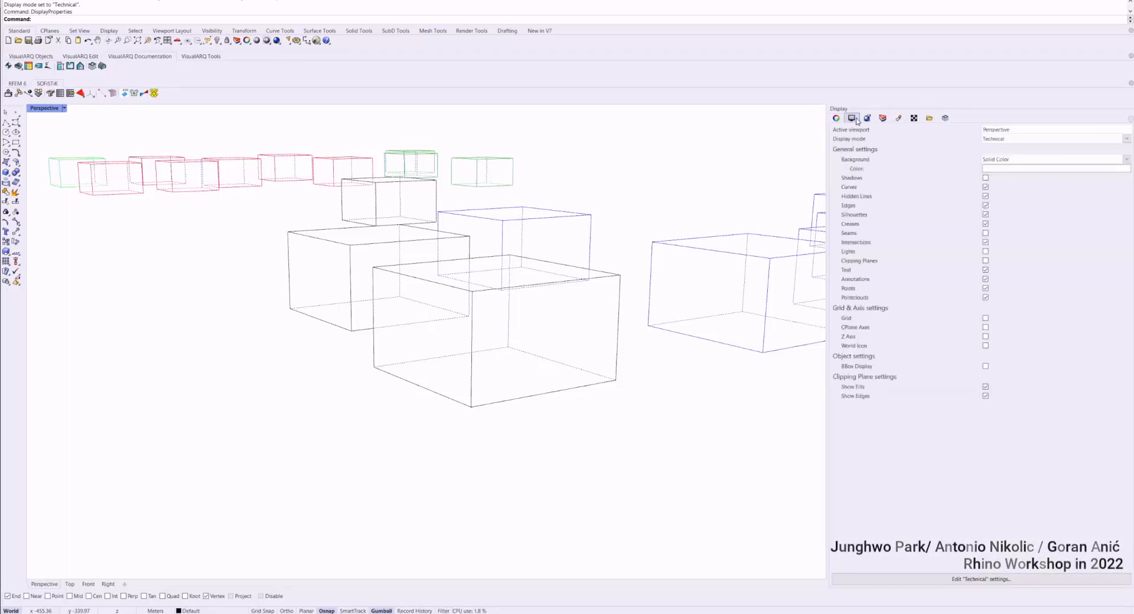
# Check the layer list, return to the display settings, and enable shadows for the Technical display mode.
pyautogui.click(881, 119)
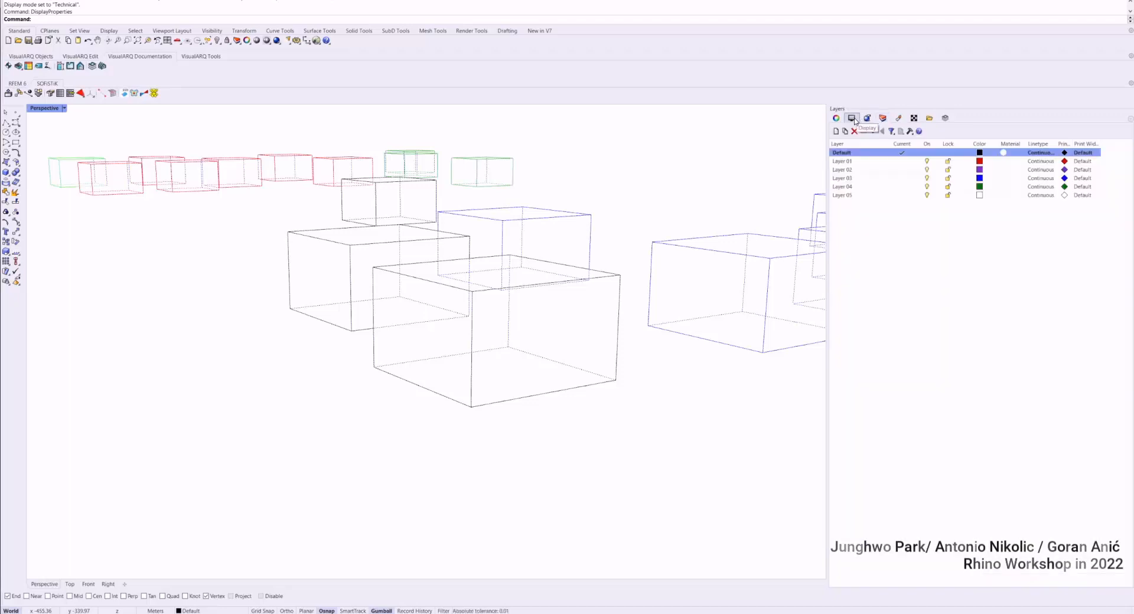
pyautogui.click(852, 120)
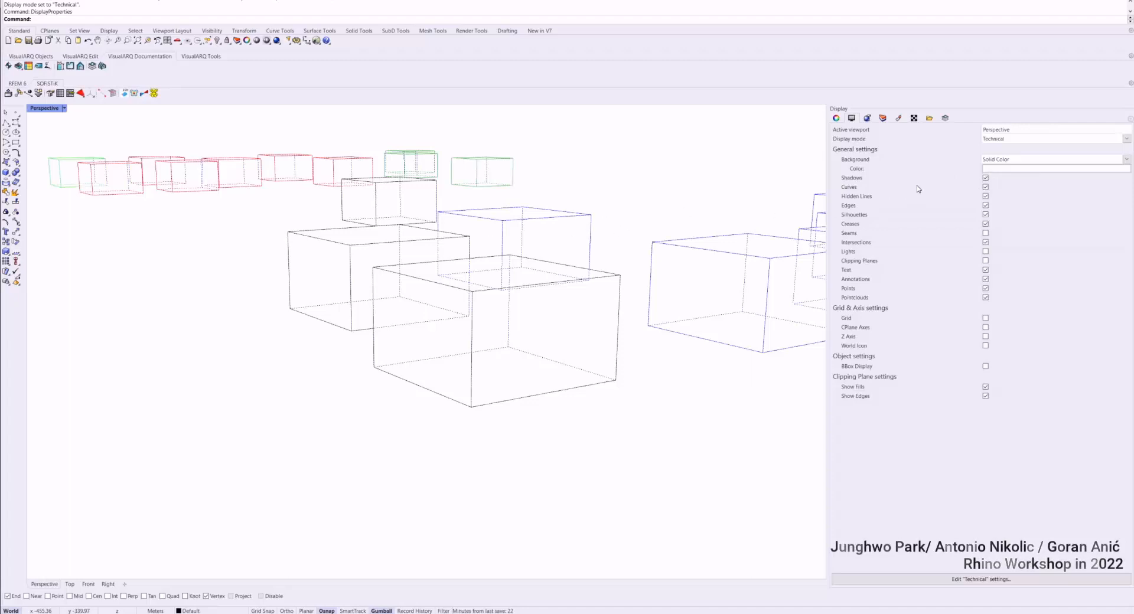
pyautogui.click(985, 178)
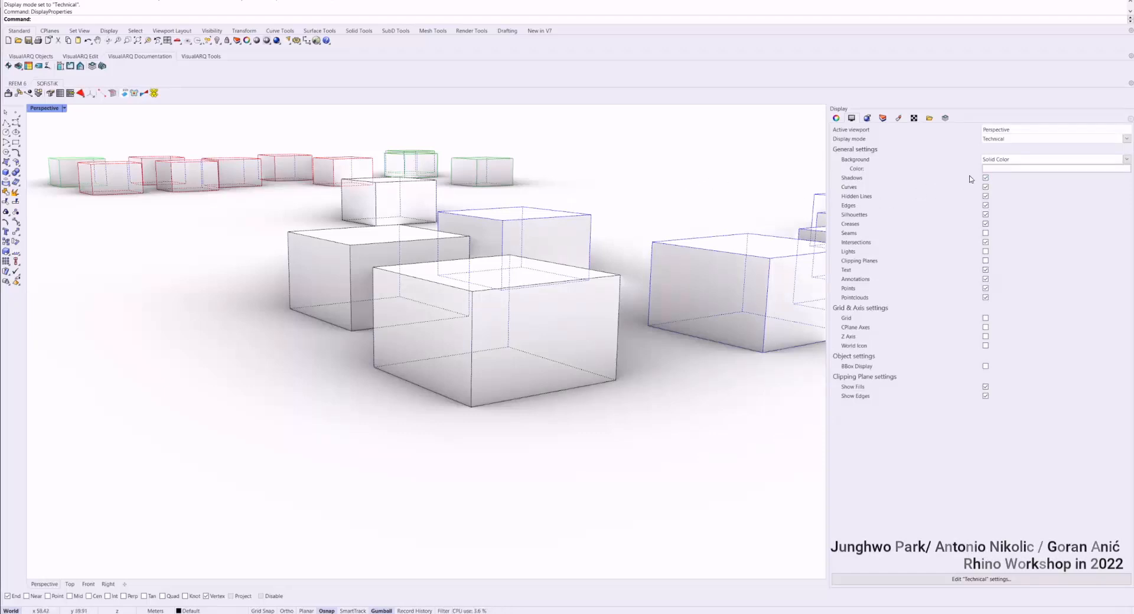
# Compare the boxes in Technical mode with and without shadows, from close up and farther away, and leave shadows disabled.
pyautogui.scroll(5, 541, 299)
pyautogui.scroll(-5, 541, 298)
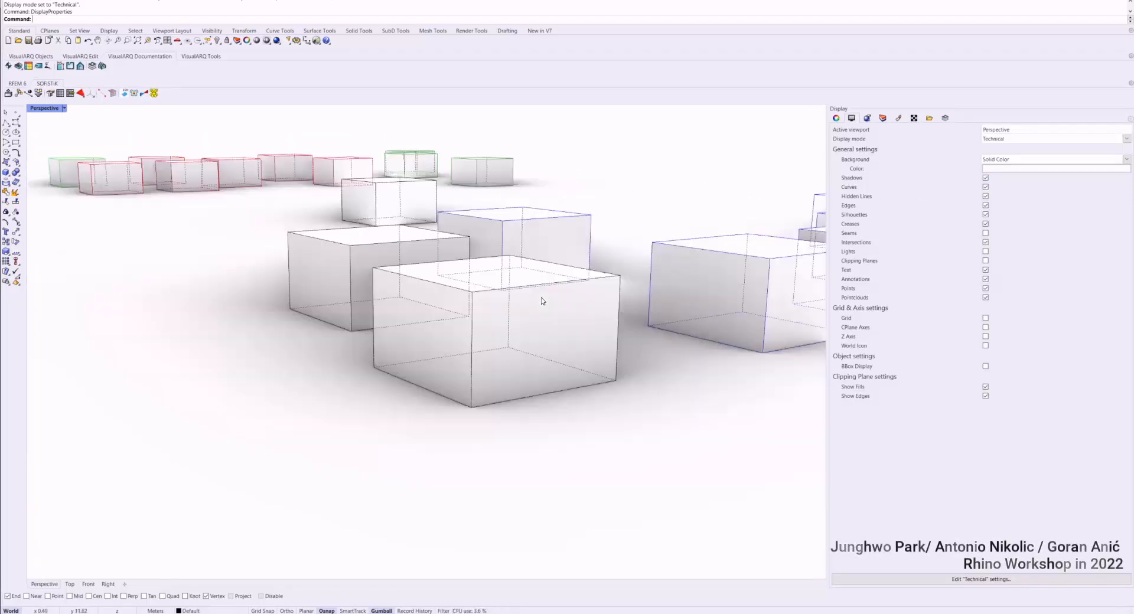
pyautogui.moveTo(543, 301); pyautogui.dragTo(780, 229, button='right')
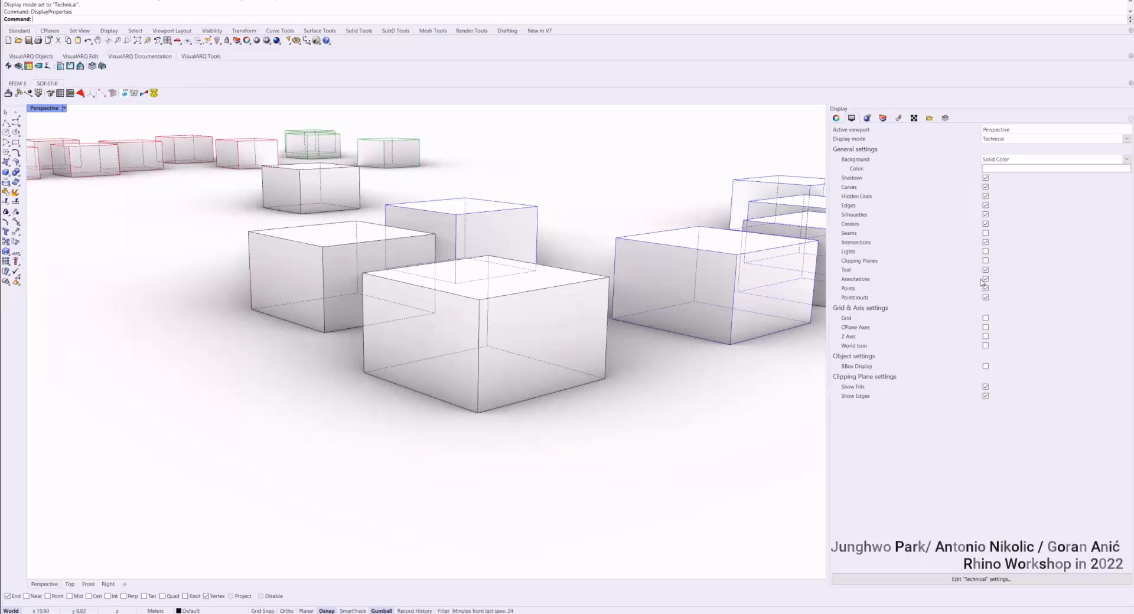
pyautogui.click(985, 178)
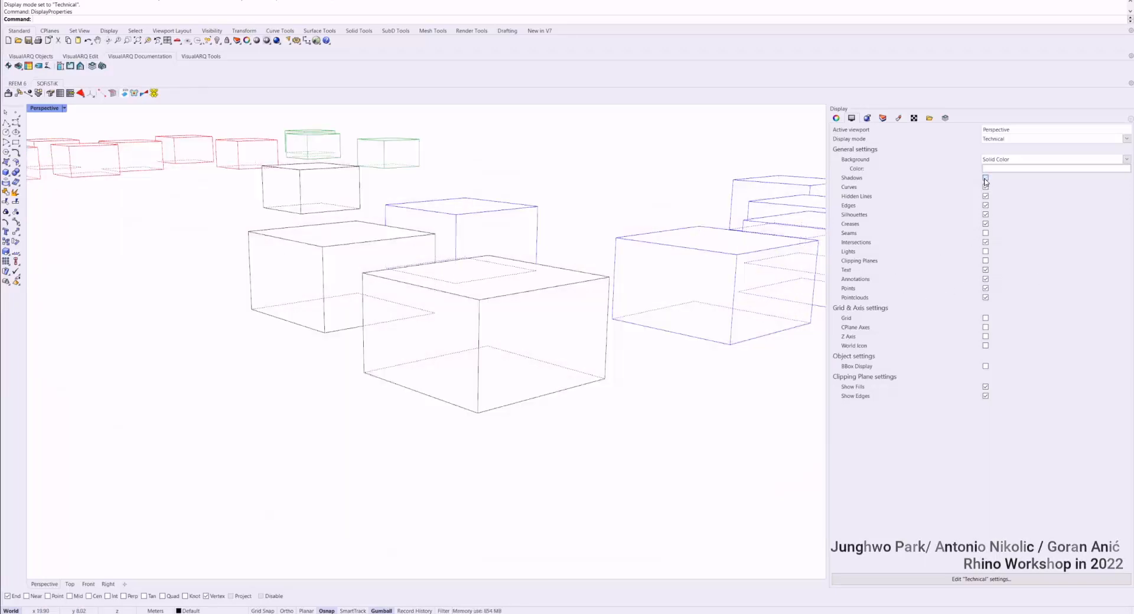
pyautogui.click(985, 178)
pyautogui.scroll(-6, 589, 253)
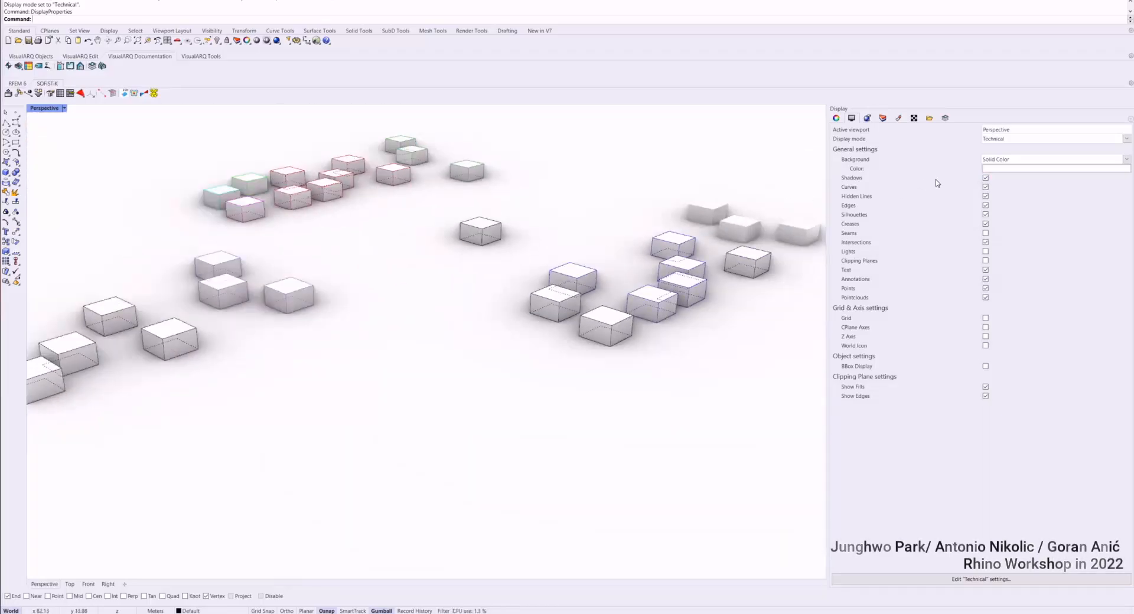
pyautogui.click(986, 180)
pyautogui.click(985, 179)
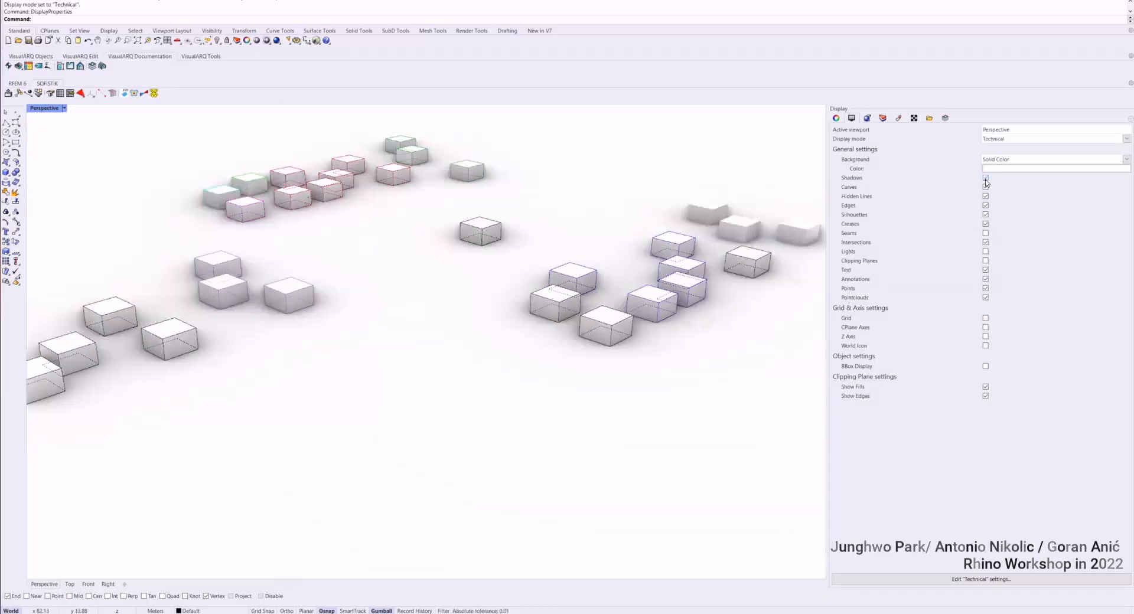
pyautogui.click(985, 179)
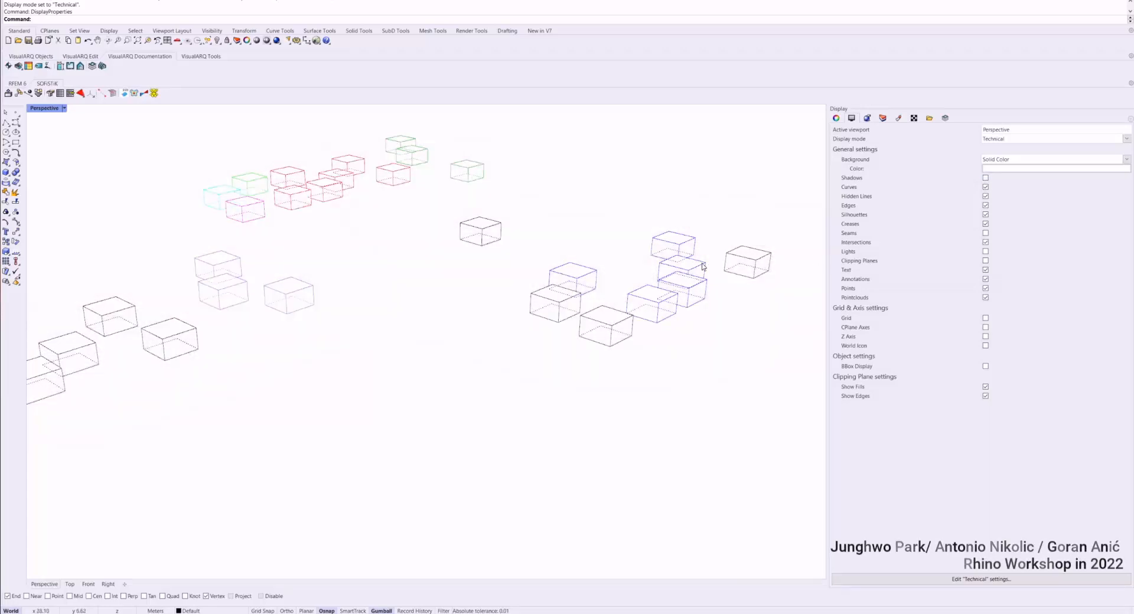
pyautogui.moveTo(684, 266); pyautogui.dragTo(562, 242, button='right')
# Switch the Perspective viewport to Pen mode, compare the boxes with and without shadows, and leave shadows disabled.
pyautogui.click(63, 108)
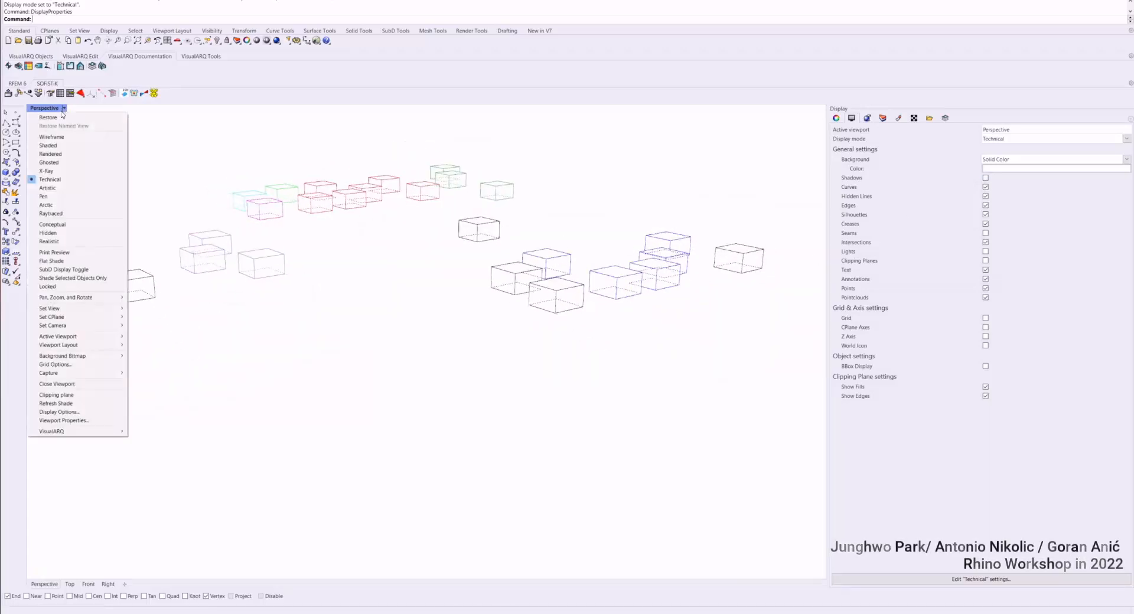
pyautogui.click(70, 197)
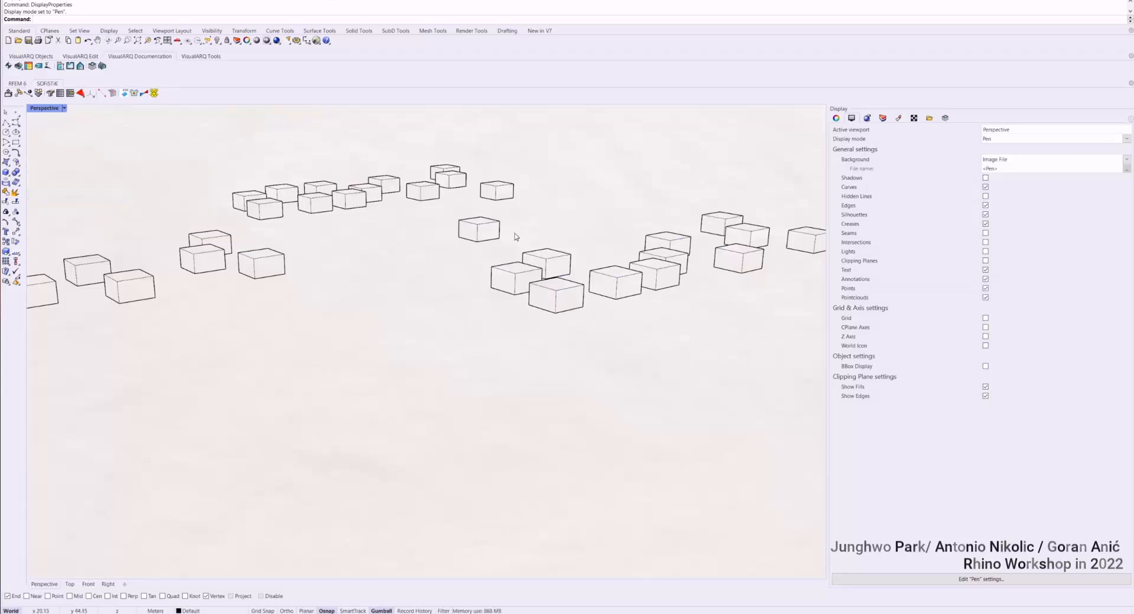
pyautogui.scroll(5, 561, 245)
pyautogui.click(985, 178)
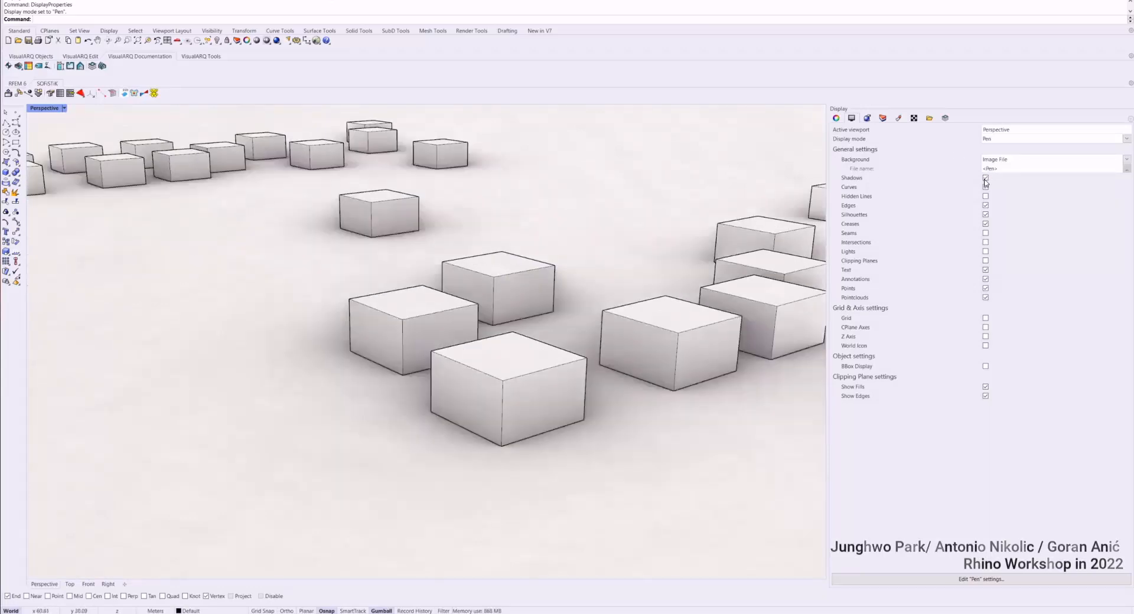
pyautogui.click(985, 178)
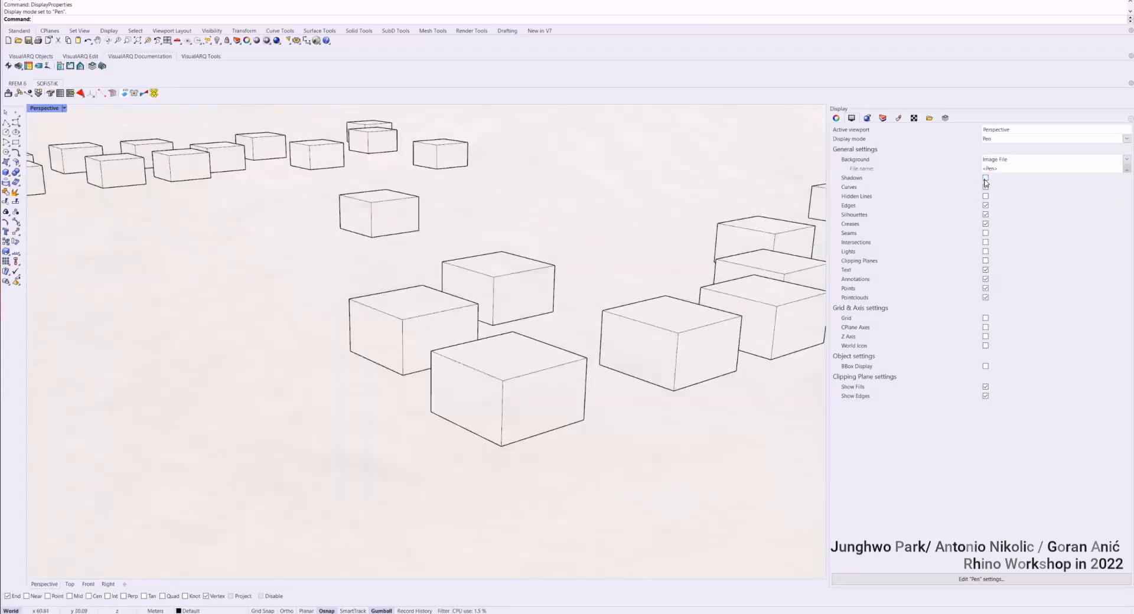
pyautogui.click(986, 179)
pyautogui.moveTo(627, 264); pyautogui.dragTo(586, 282, button='right')
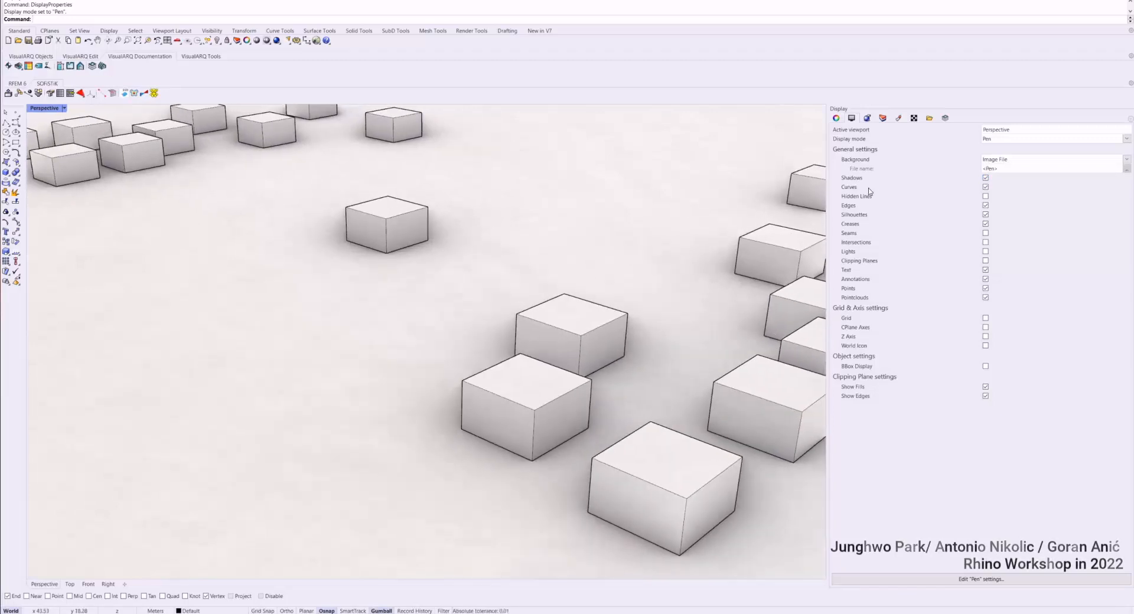
pyautogui.click(986, 179)
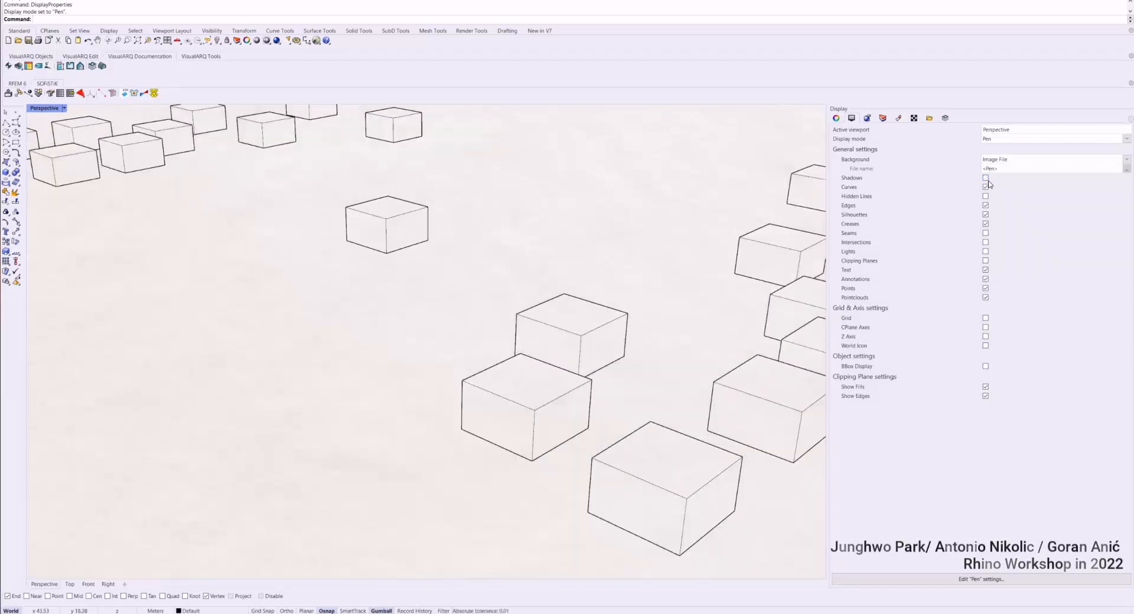
# Switch the Perspective viewport to Arctic mode, view the boxes from different angles, and change the display mode to Raytraced.
pyautogui.click(64, 108)
pyautogui.click(65, 205)
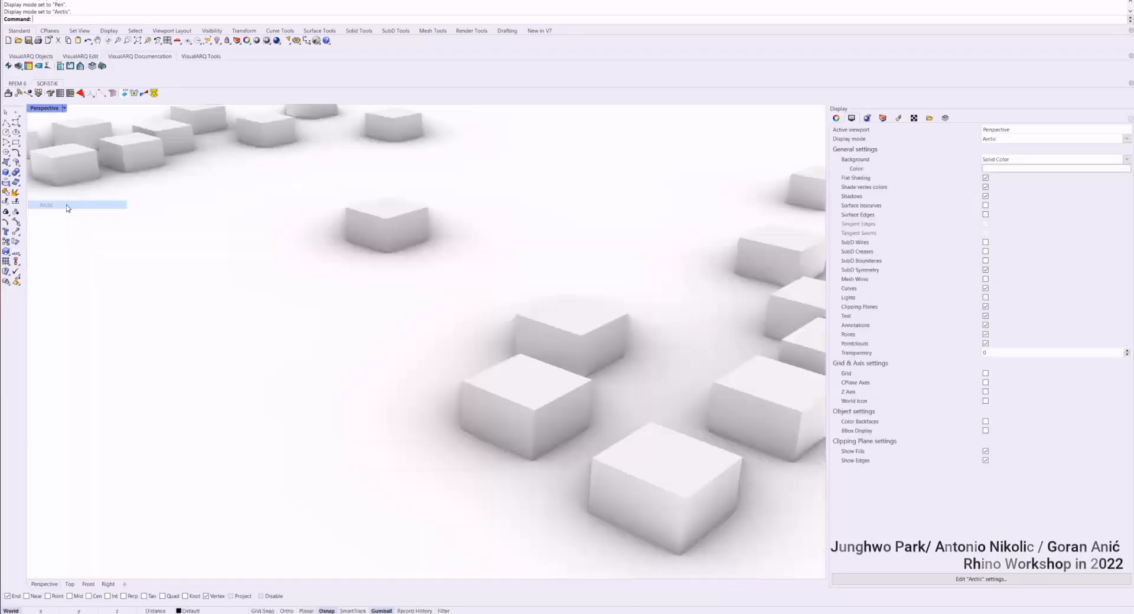
pyautogui.moveTo(539, 282); pyautogui.dragTo(491, 267, button='right')
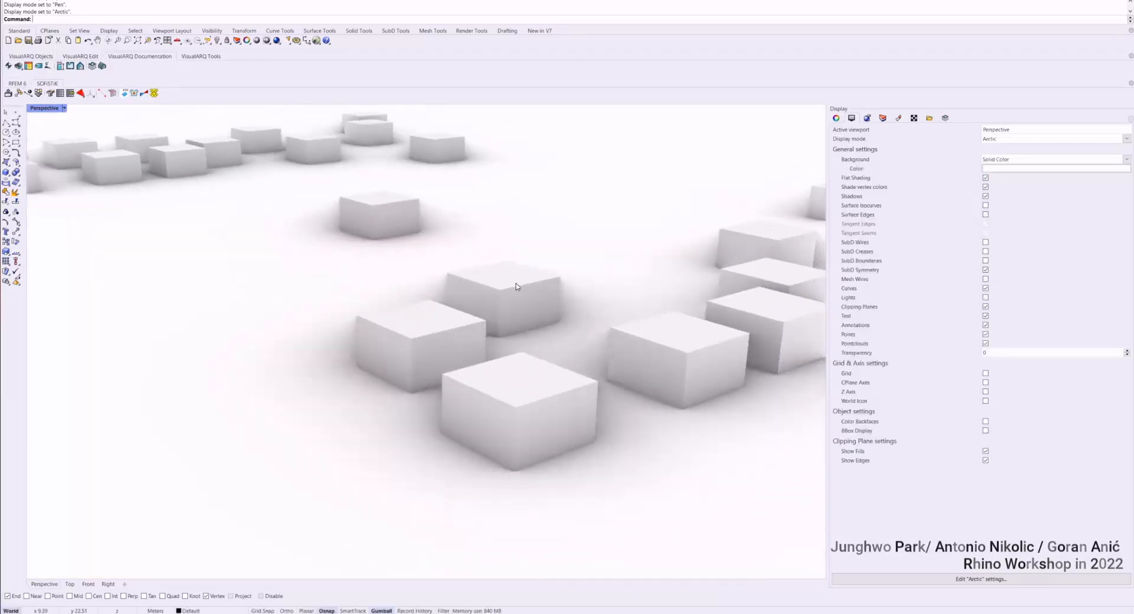
pyautogui.moveTo(532, 354); pyautogui.dragTo(354, 277, button='right')
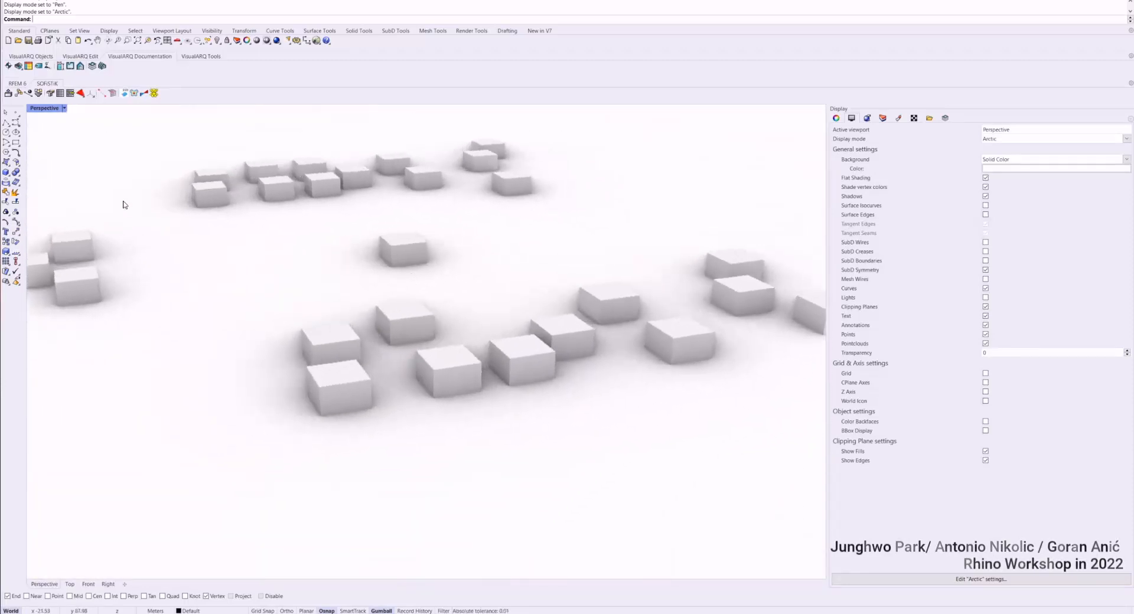
pyautogui.click(64, 109)
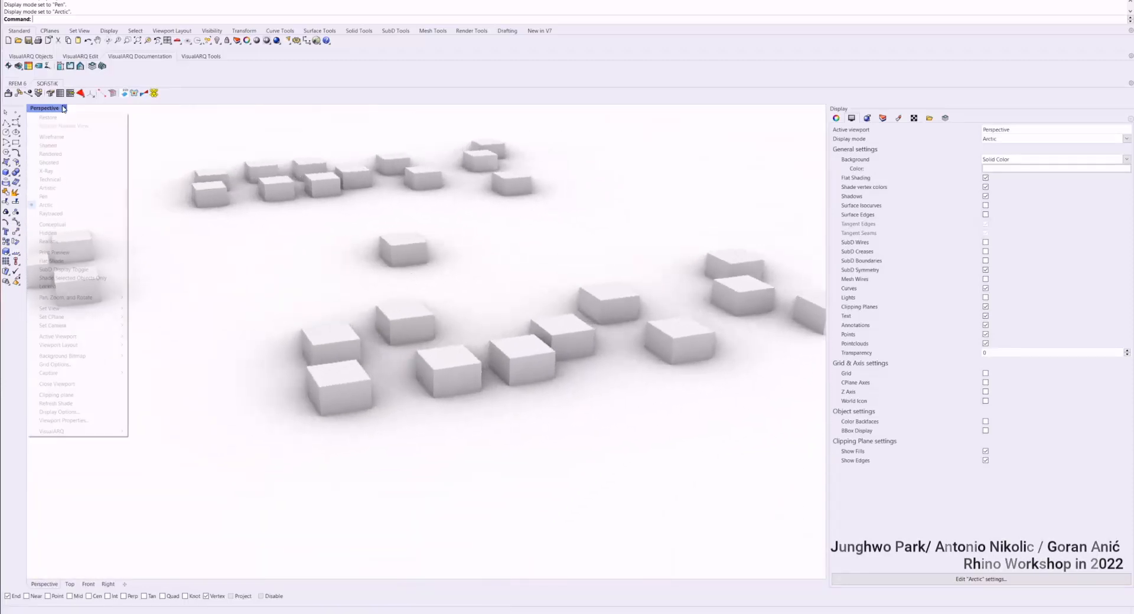
pyautogui.click(67, 215)
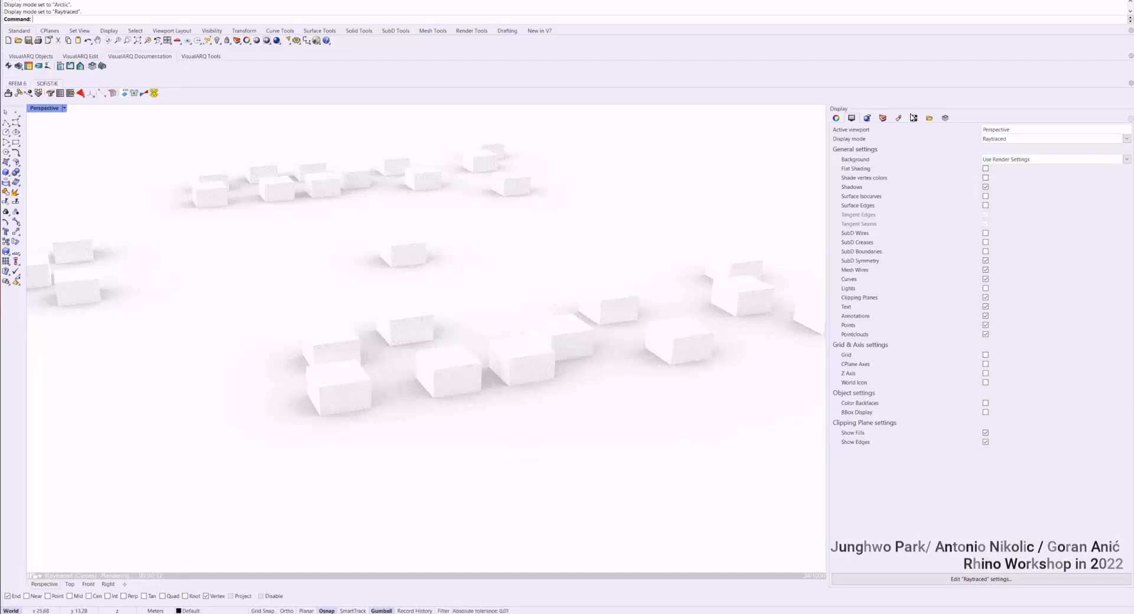
# Open the layer material of Layer 01, browse for more material types, and open the import of a material file.
pyautogui.click(884, 118)
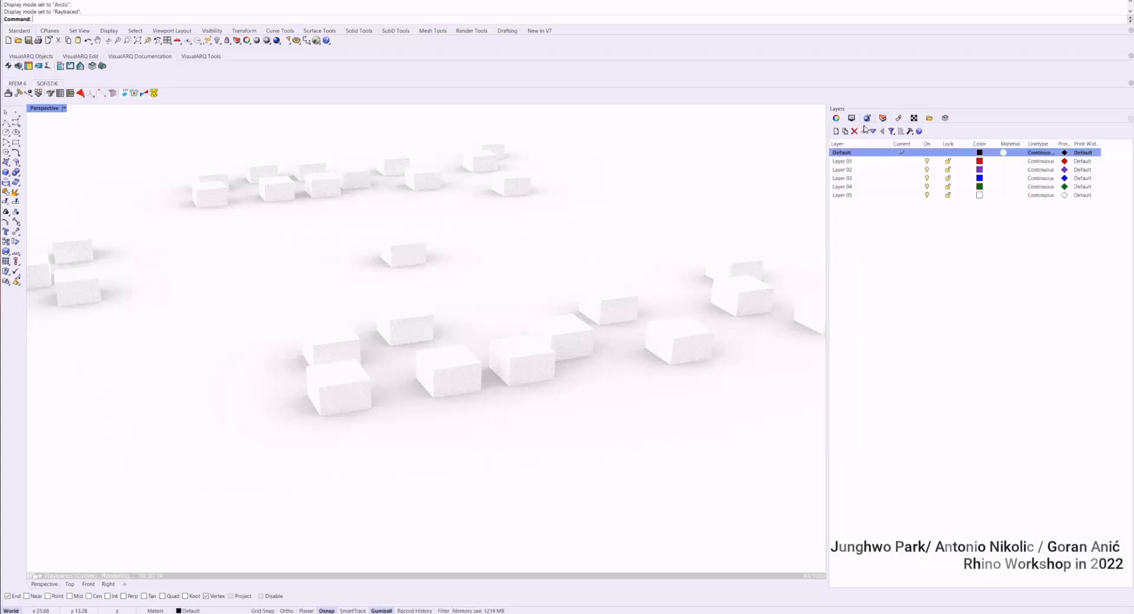
pyautogui.click(881, 160)
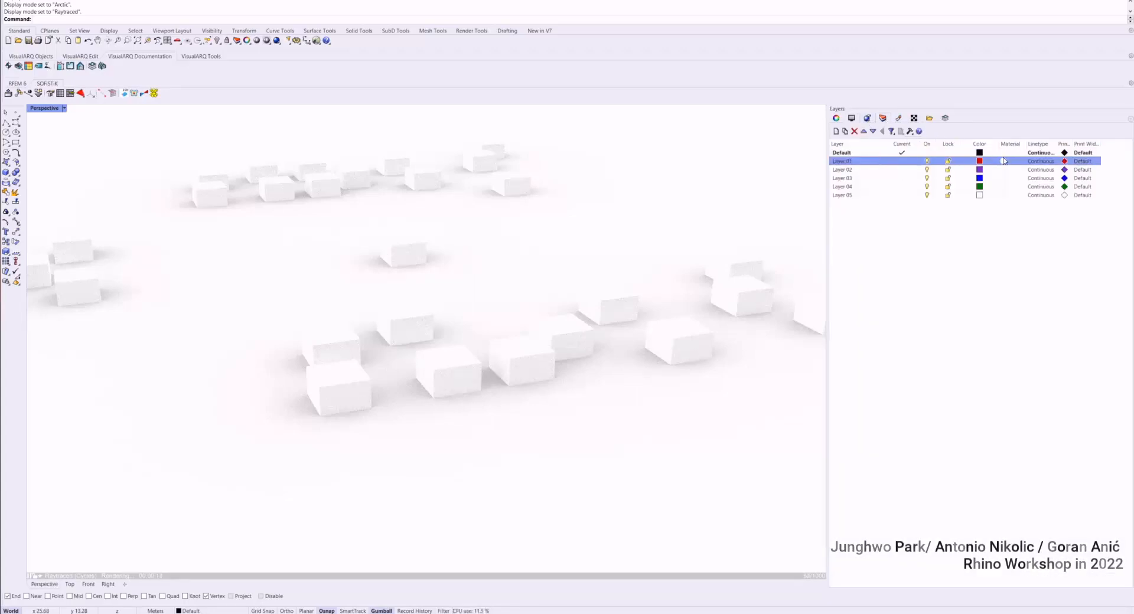
pyautogui.click(1003, 161)
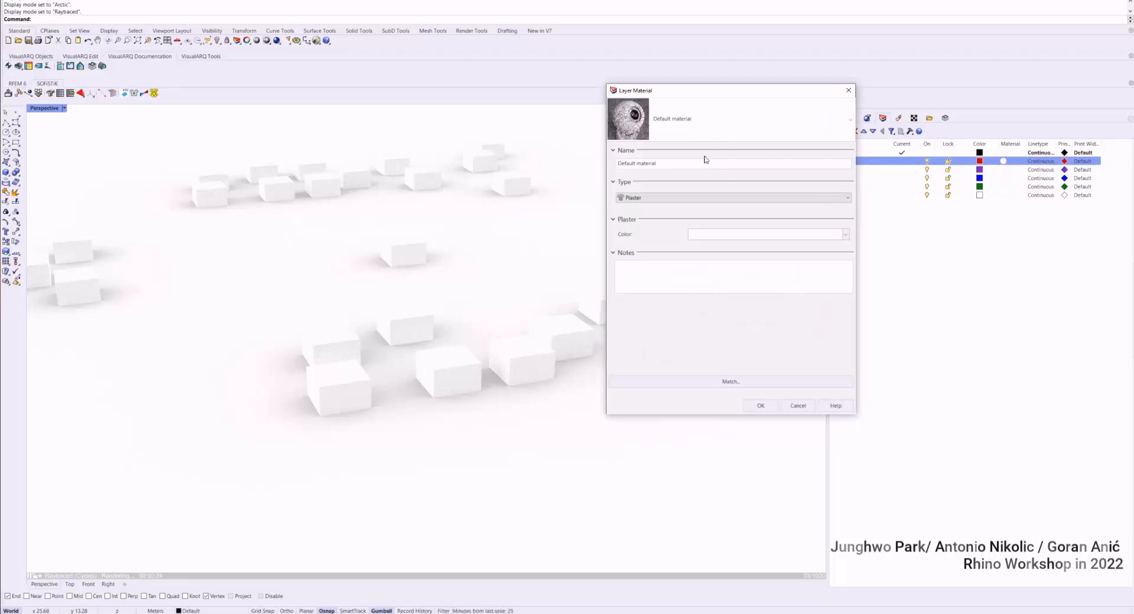
pyautogui.click(695, 199)
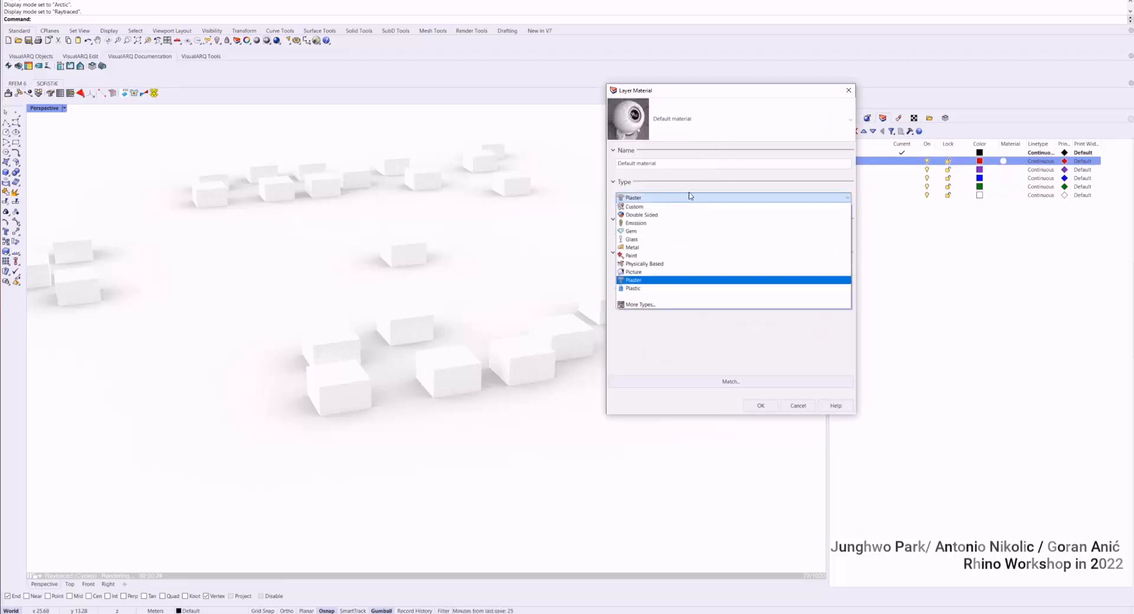
pyautogui.click(641, 305)
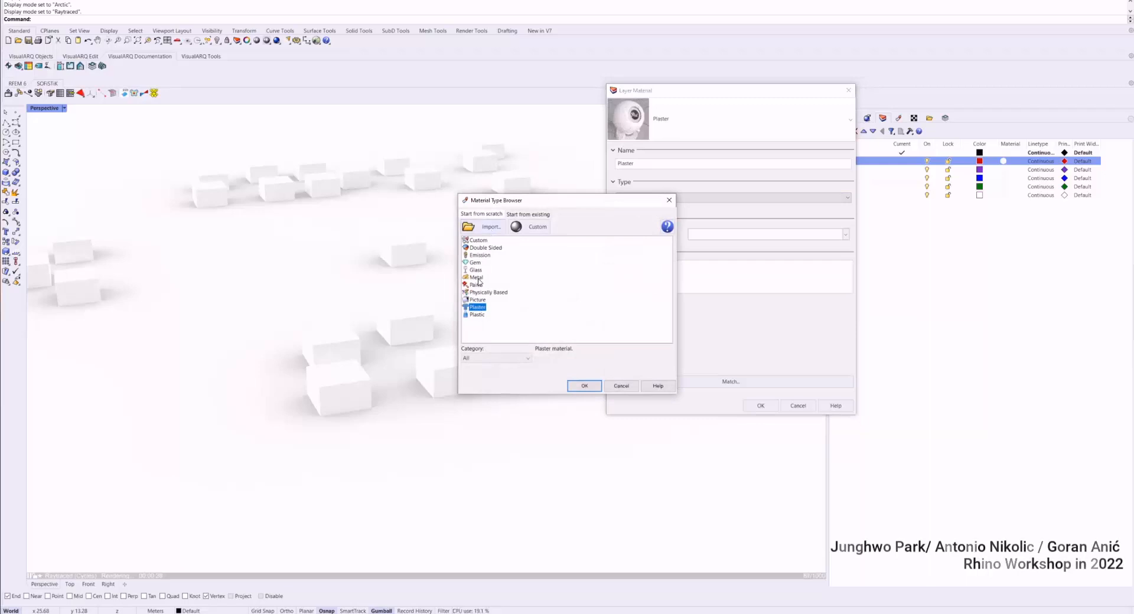
pyautogui.click(490, 226)
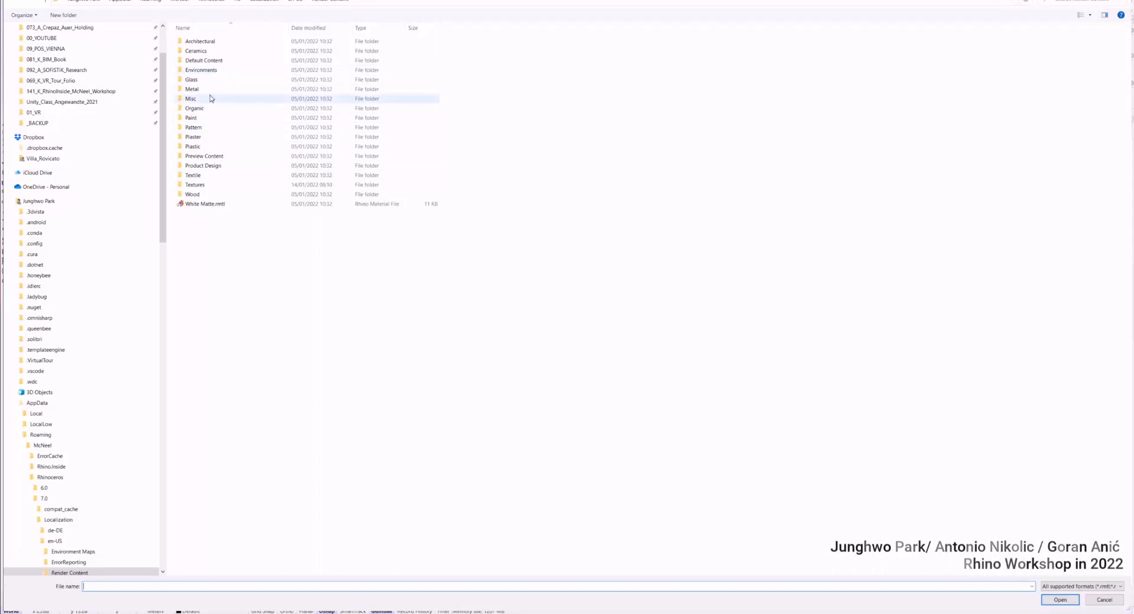
# Browse the Wood folder with large thumbnails, assign the Chestnut.rmtl material to Layer 01, and inspect the rendered boxes up close.
pyautogui.click(260, 70)
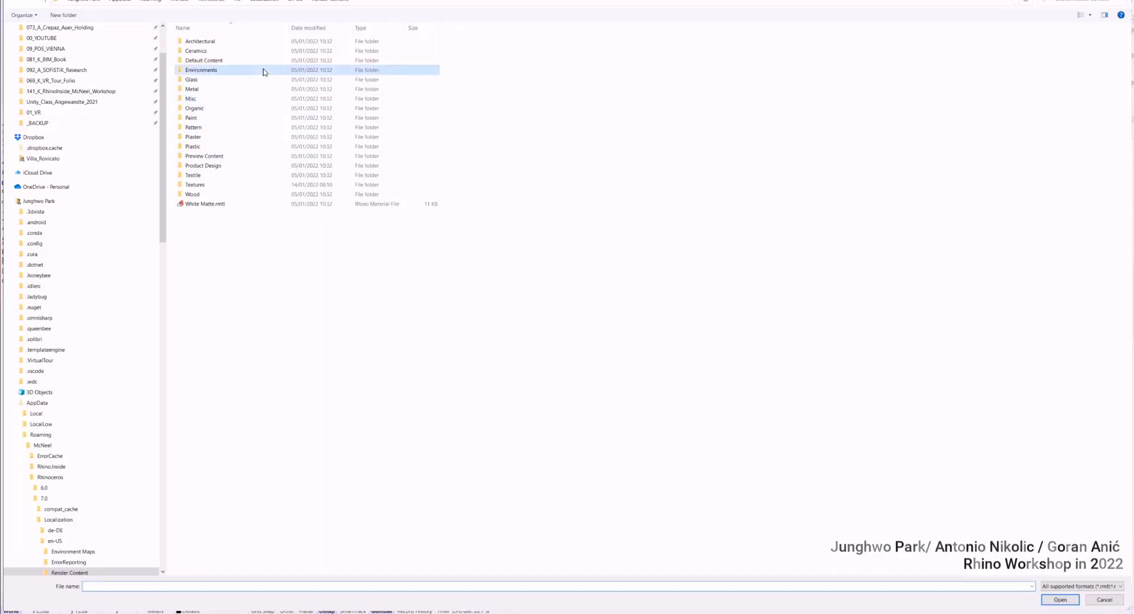
pyautogui.doubleClick(228, 195)
pyautogui.rightClick(535, 167)
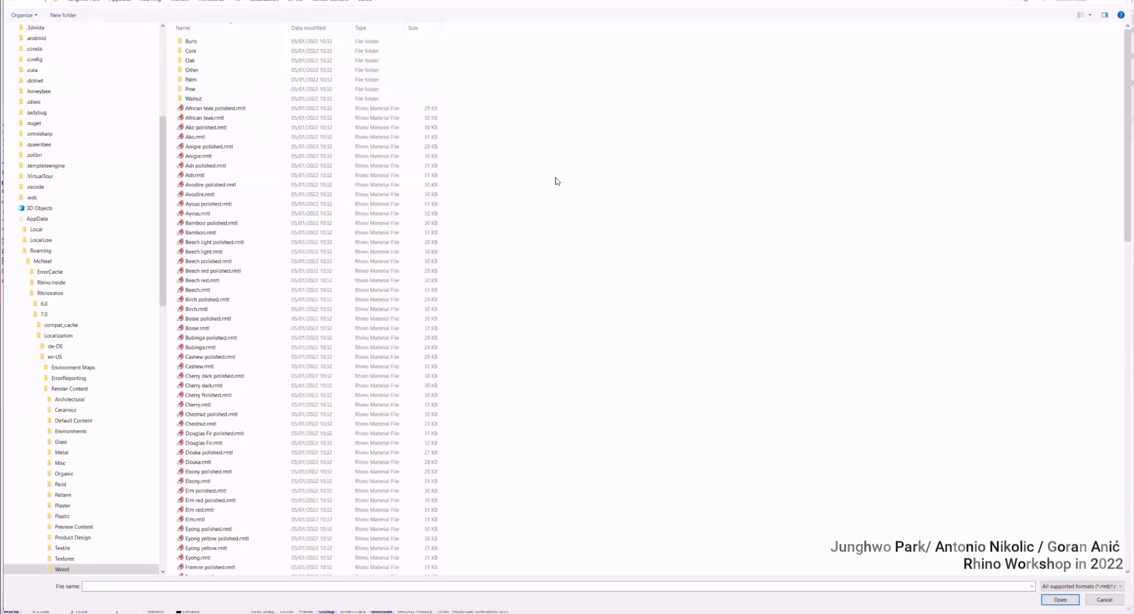
pyautogui.moveTo(618, 192)
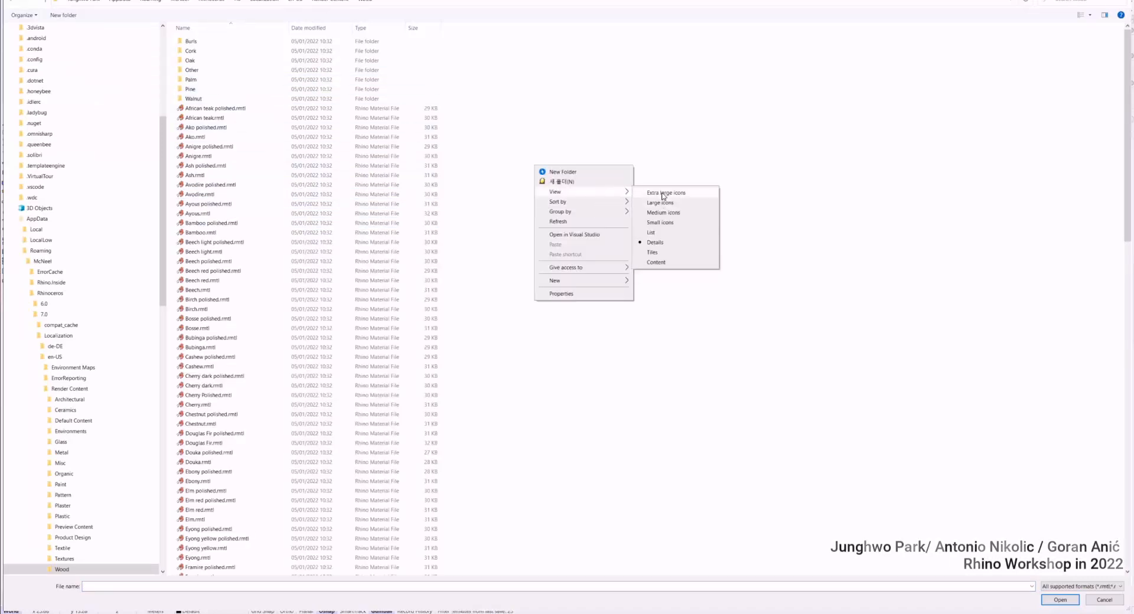
pyautogui.click(660, 202)
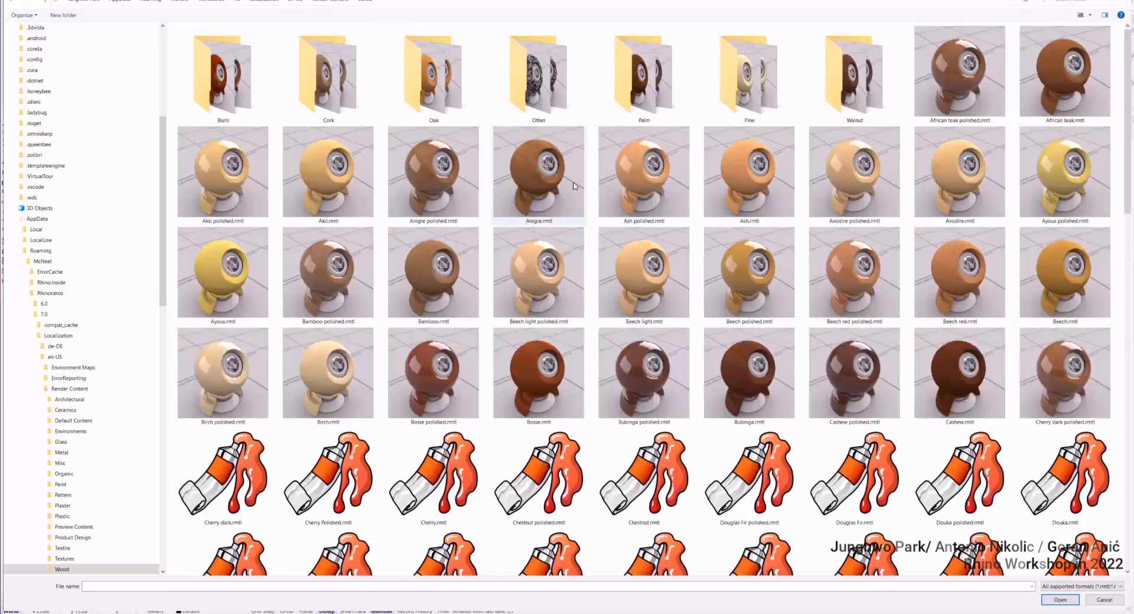
pyautogui.click(661, 485)
pyautogui.click(1062, 601)
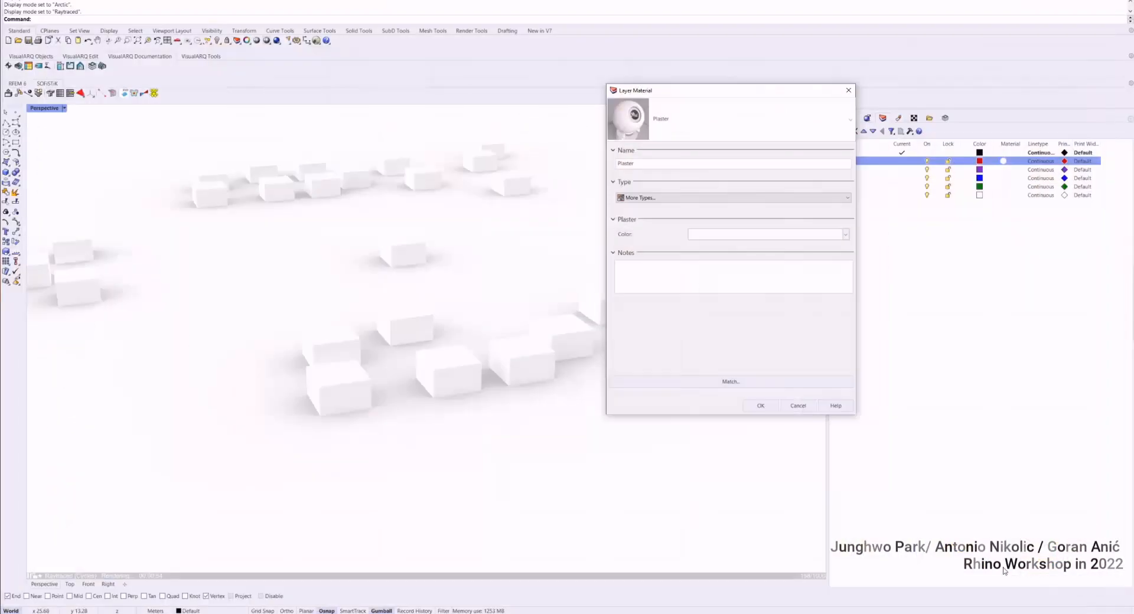
pyautogui.click(761, 406)
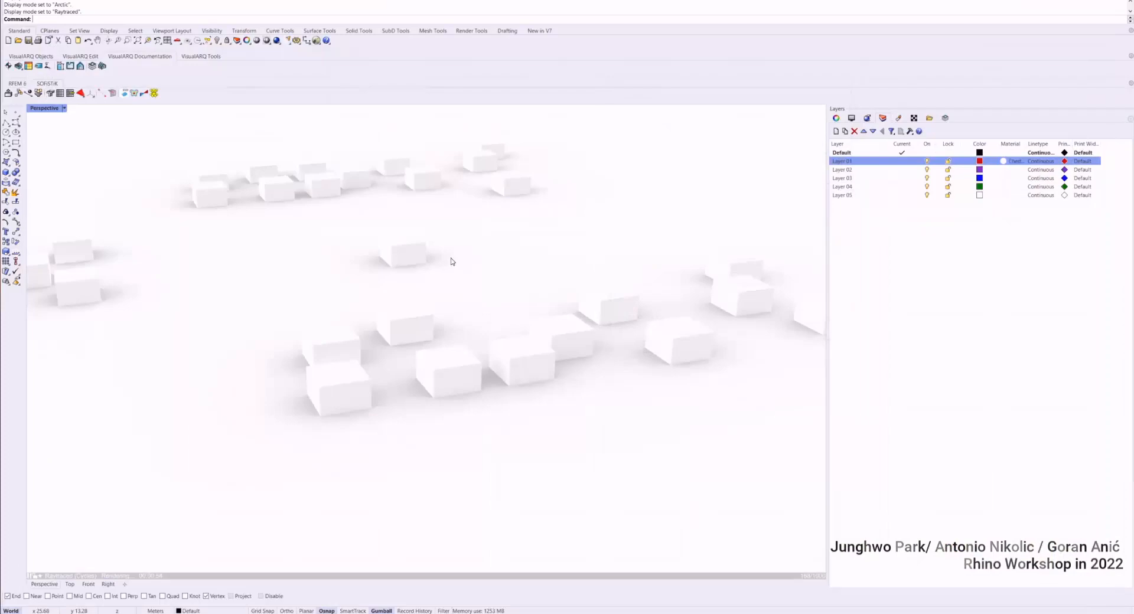
pyautogui.moveTo(314, 154); pyautogui.dragTo(630, 425, button='right')
pyautogui.scroll(10, 618, 390)
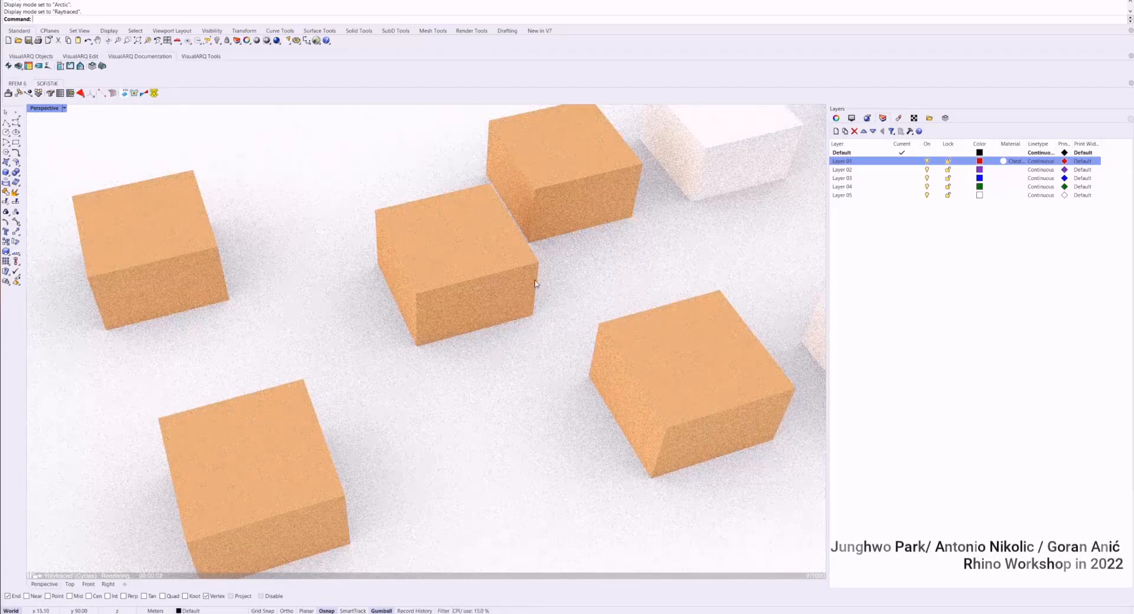
# Switch the Perspective viewport to Shaded mode, view all the boxes, and clear the selection in the layer list.
pyautogui.click(64, 108)
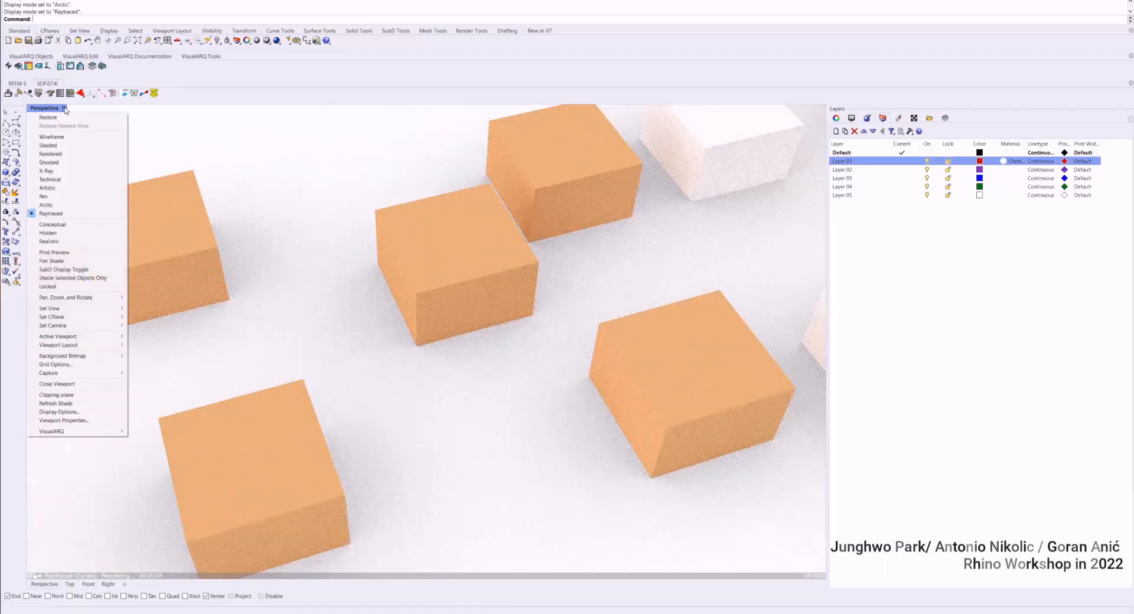
pyautogui.click(51, 145)
pyautogui.scroll(-5, 508, 261)
pyautogui.moveTo(508, 261); pyautogui.dragTo(486, 251, button='right')
pyautogui.scroll(3, 441, 269)
pyautogui.scroll(-4, 413, 233)
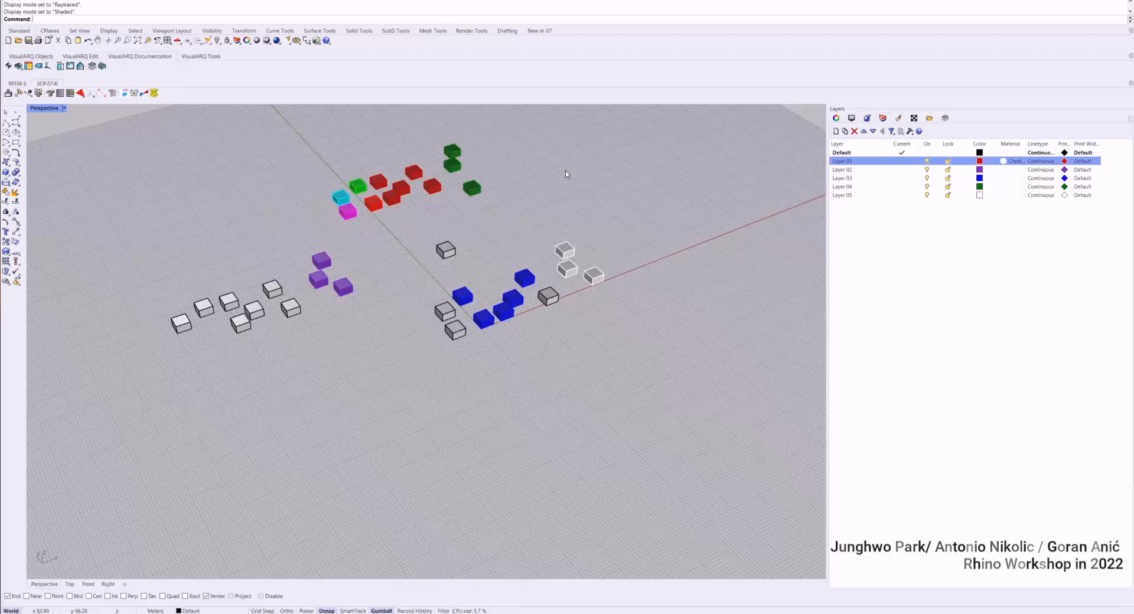
pyautogui.click(895, 233)
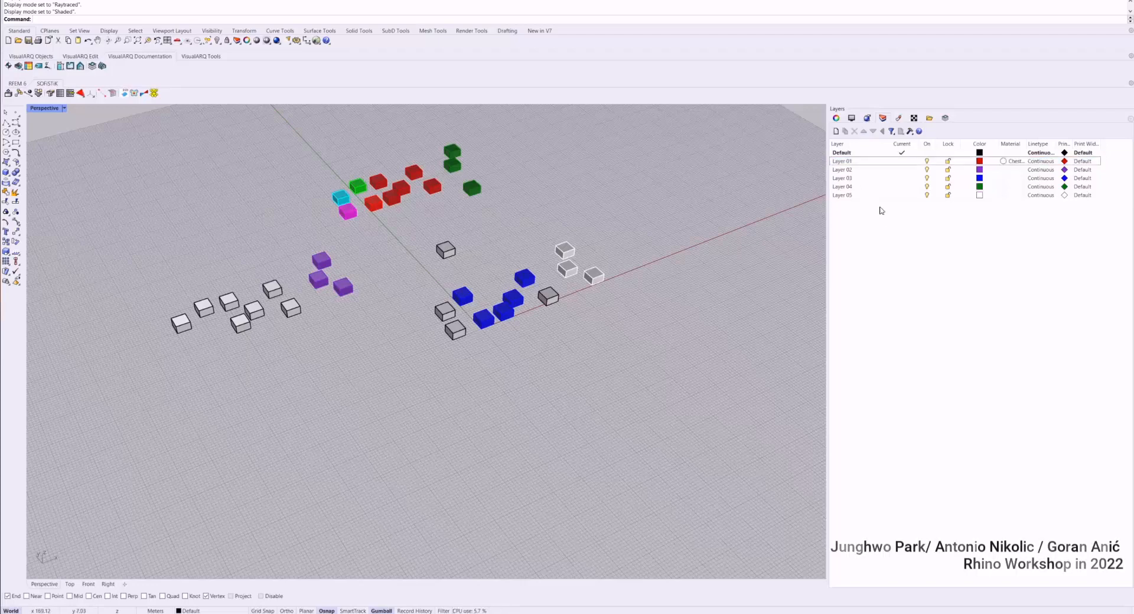
# Add six new layers below Layer 05.
pyautogui.scroll(4, 422, 262)
pyautogui.moveTo(541, 255); pyautogui.dragTo(514, 234, button='right')
pyautogui.scroll(-4, 499, 232)
pyautogui.scroll(6, 513, 178)
pyautogui.moveTo(518, 168); pyautogui.dragTo(486, 174, button='right')
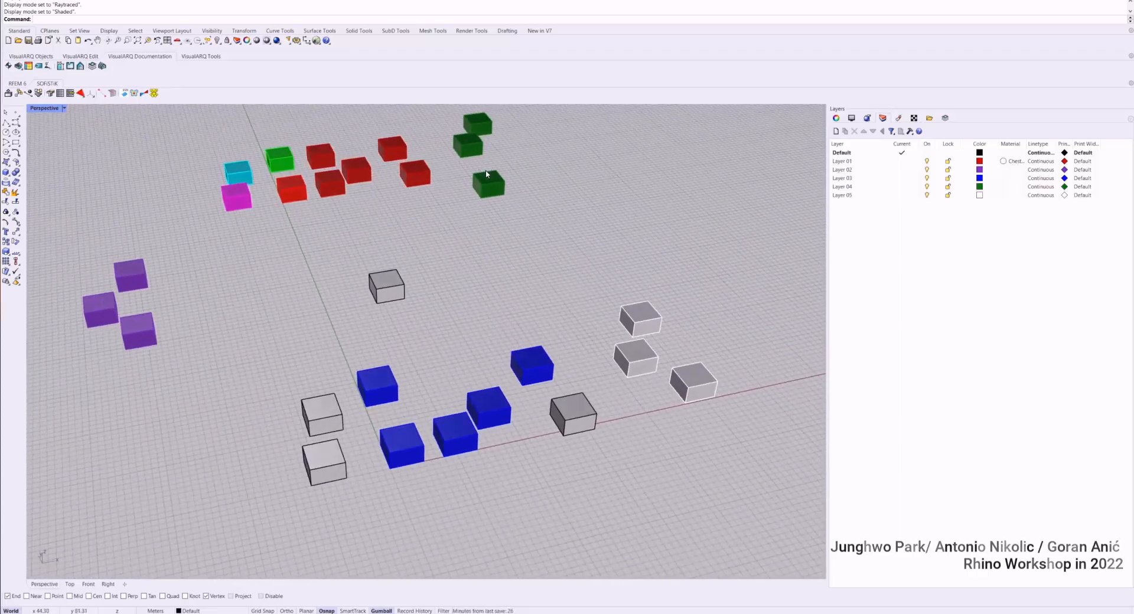
pyautogui.click(836, 131)
pyautogui.click(836, 131)
pyautogui.click(836, 131)
pyautogui.click(835, 132)
pyautogui.click(836, 131)
pyautogui.click(836, 131)
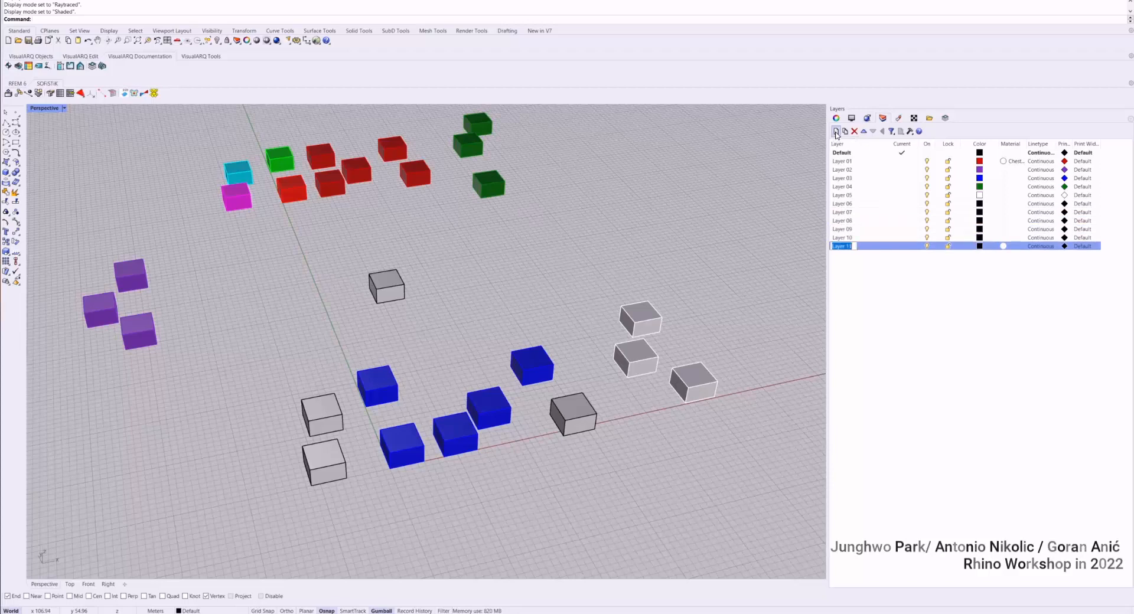
# Add five more layers below Layer 11.
pyautogui.click(836, 131)
pyautogui.click(836, 132)
pyautogui.click(836, 131)
pyautogui.click(836, 132)
pyautogui.click(836, 131)
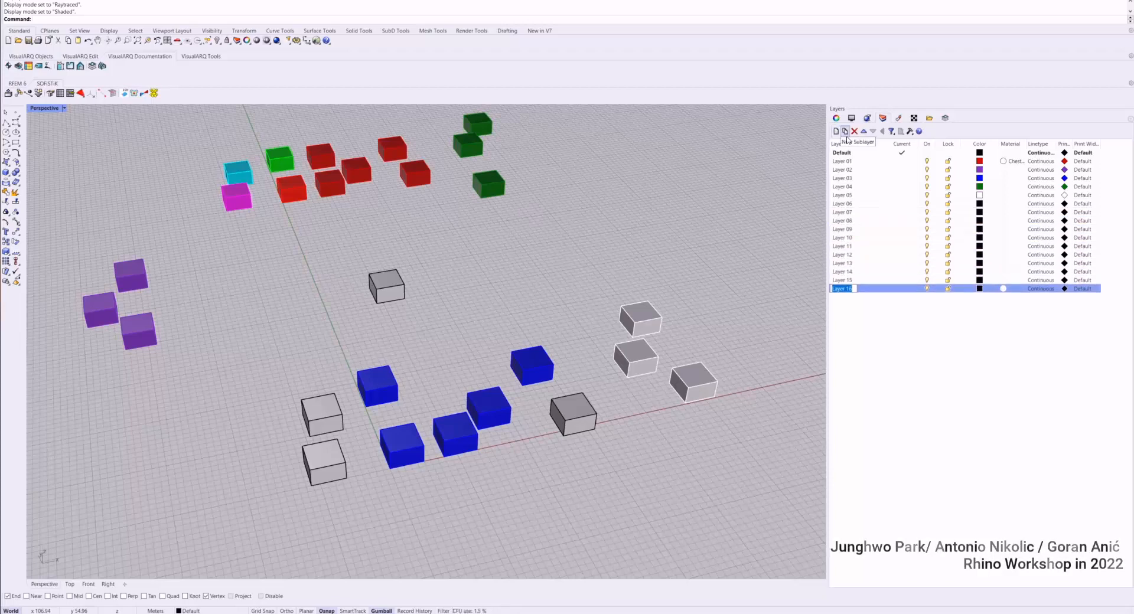
# Create a chain of four nested sublayers under Layer 16, each one inside the previous.
pyautogui.click(845, 132)
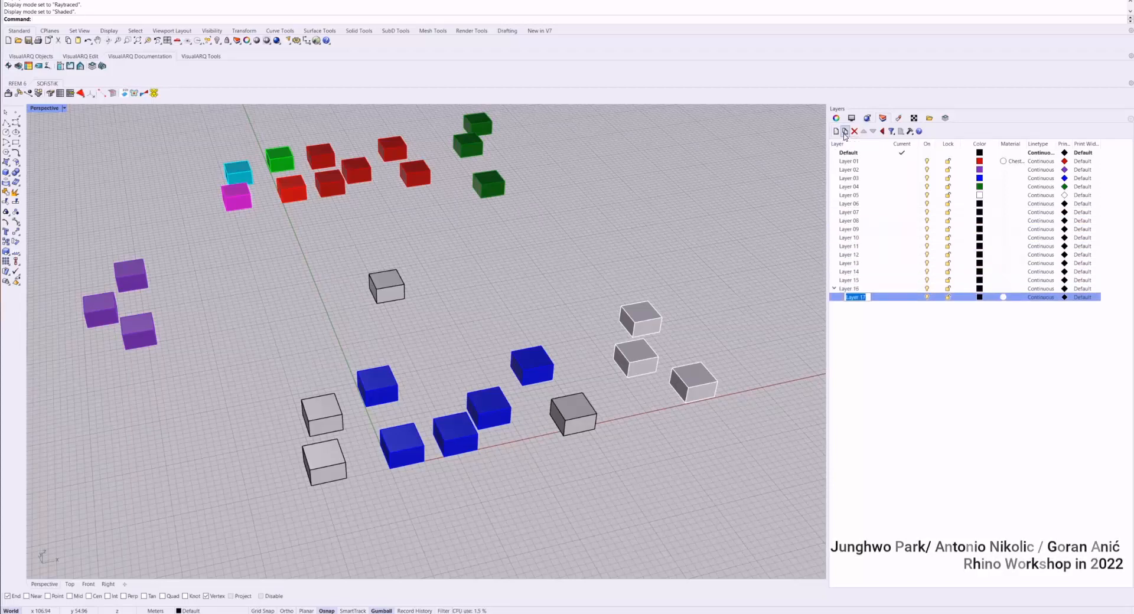
pyautogui.click(845, 132)
pyautogui.click(845, 132)
pyautogui.click(845, 132)
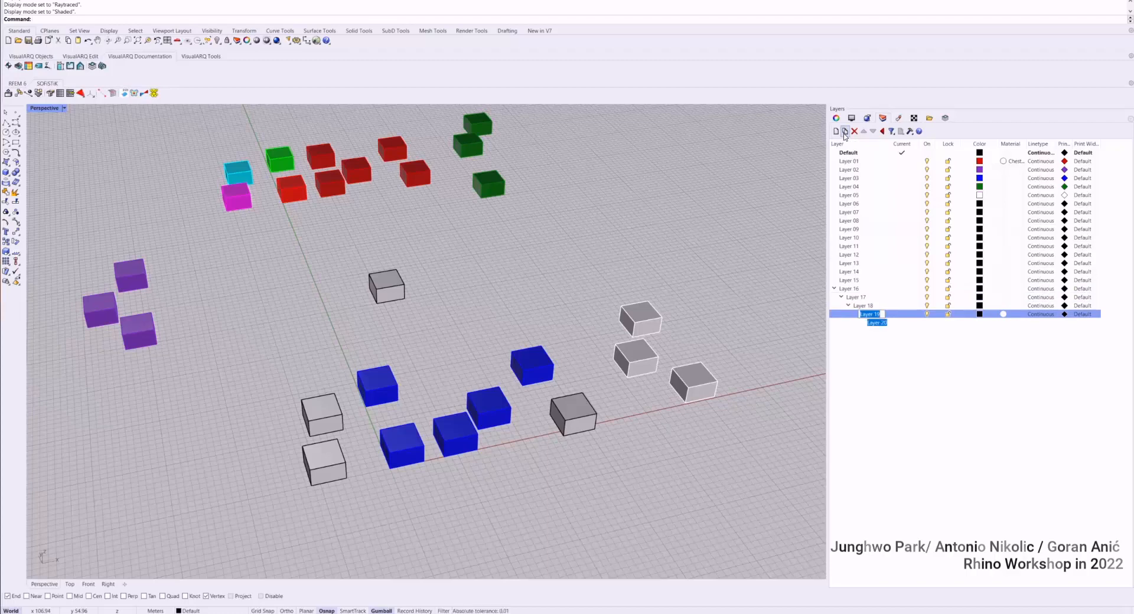
# Collapse and expand Layer 16 repeatedly and examine the hierarchy of its nested sublayers.
pyautogui.click(835, 288)
pyautogui.click(835, 289)
pyautogui.click(835, 289)
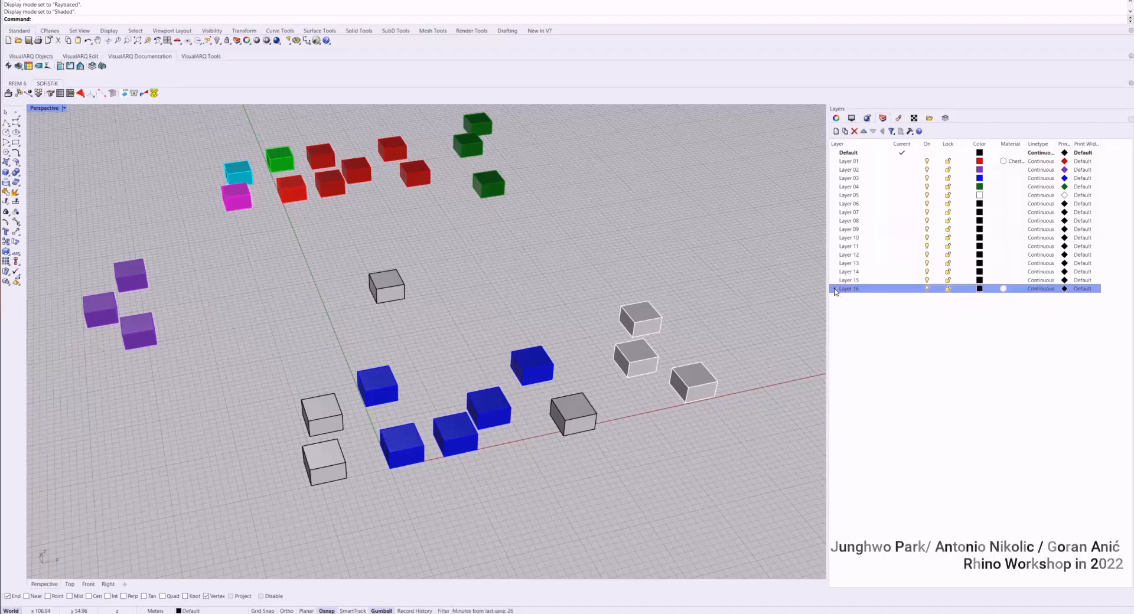
pyautogui.click(834, 288)
pyautogui.click(834, 288)
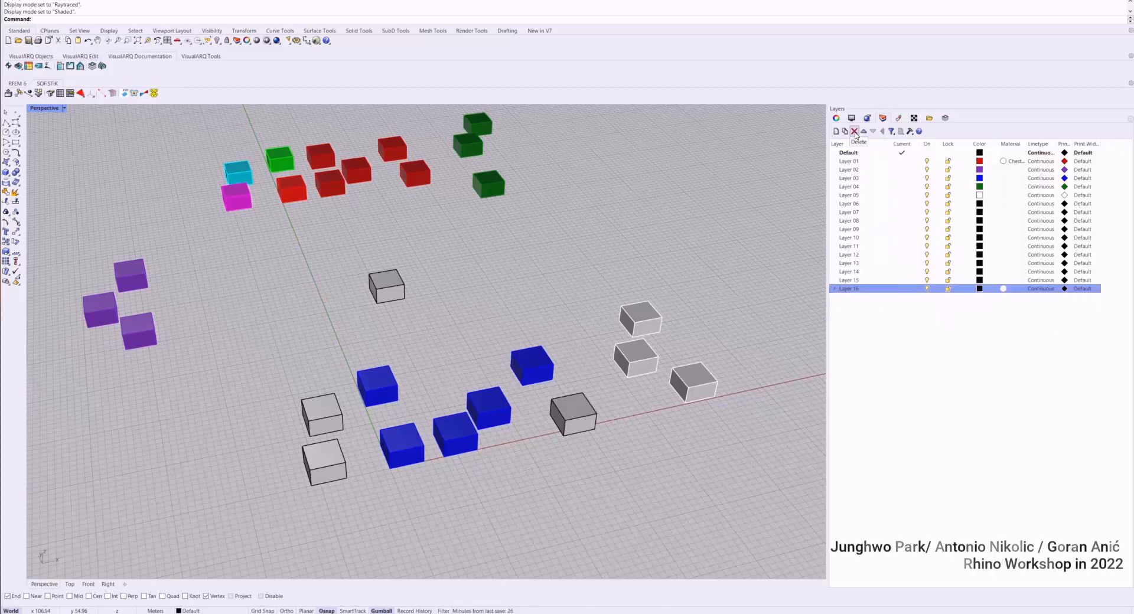
pyautogui.click(835, 289)
pyautogui.click(849, 299)
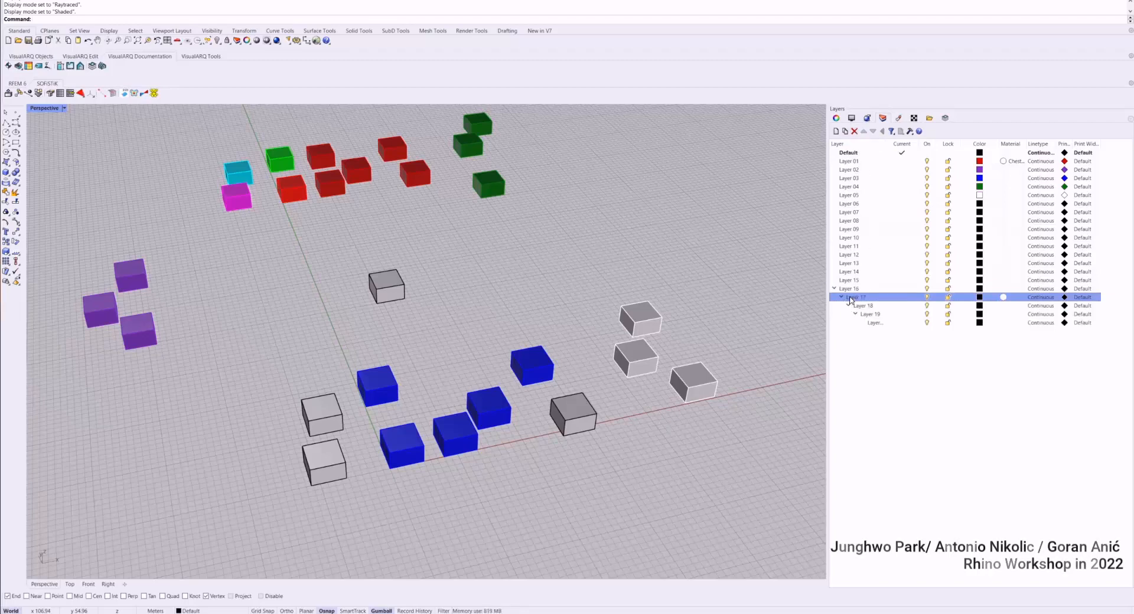
pyautogui.click(852, 291)
pyautogui.click(857, 299)
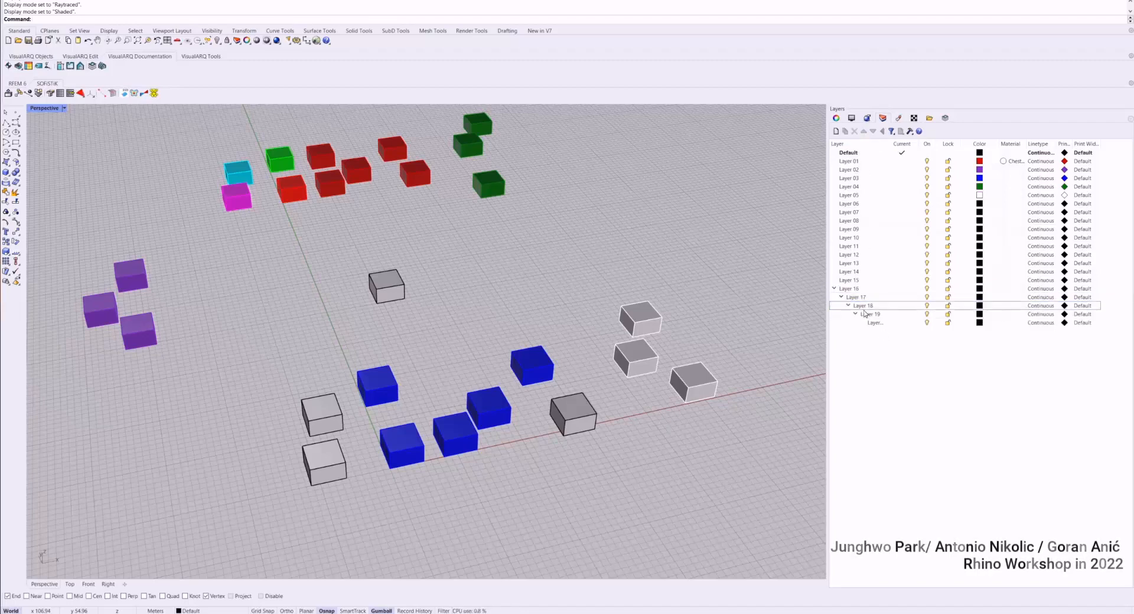
pyautogui.moveTo(891, 348); pyautogui.dragTo(850, 292)
pyautogui.click(851, 291)
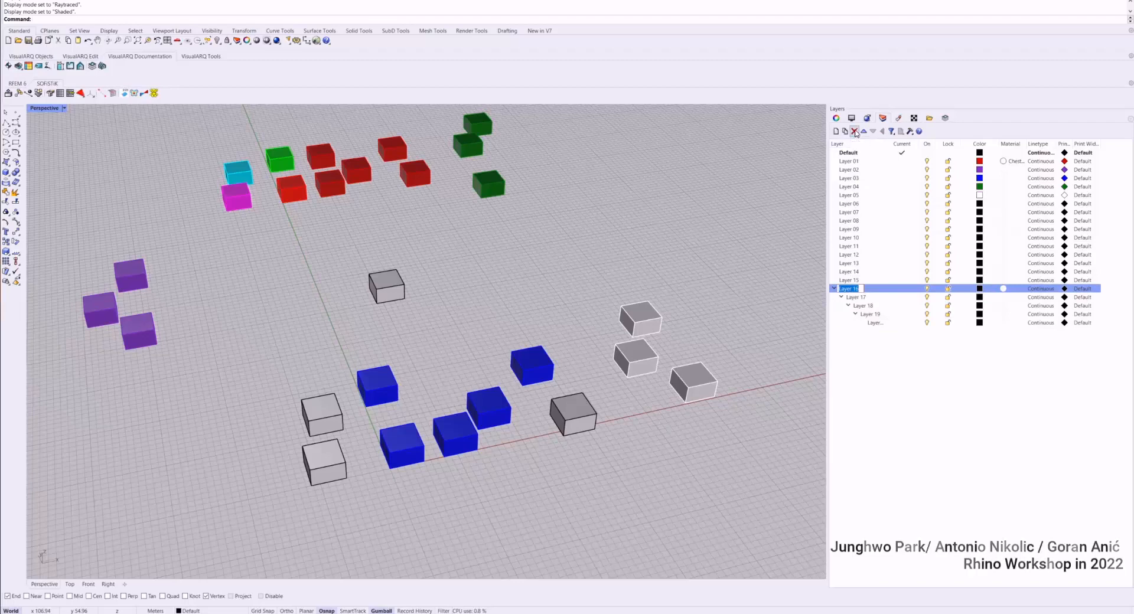
pyautogui.click(855, 134)
# Rename Layer 13 as BUILDING_A.
pyautogui.click(863, 264)
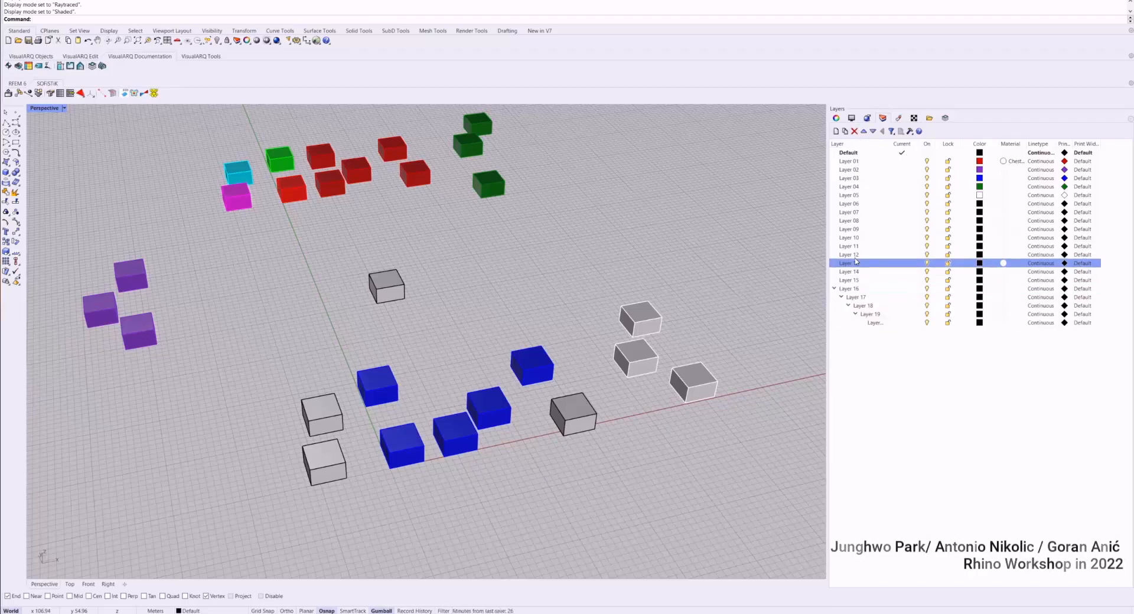
pyautogui.click(856, 264)
pyautogui.write('BUILDING_A')
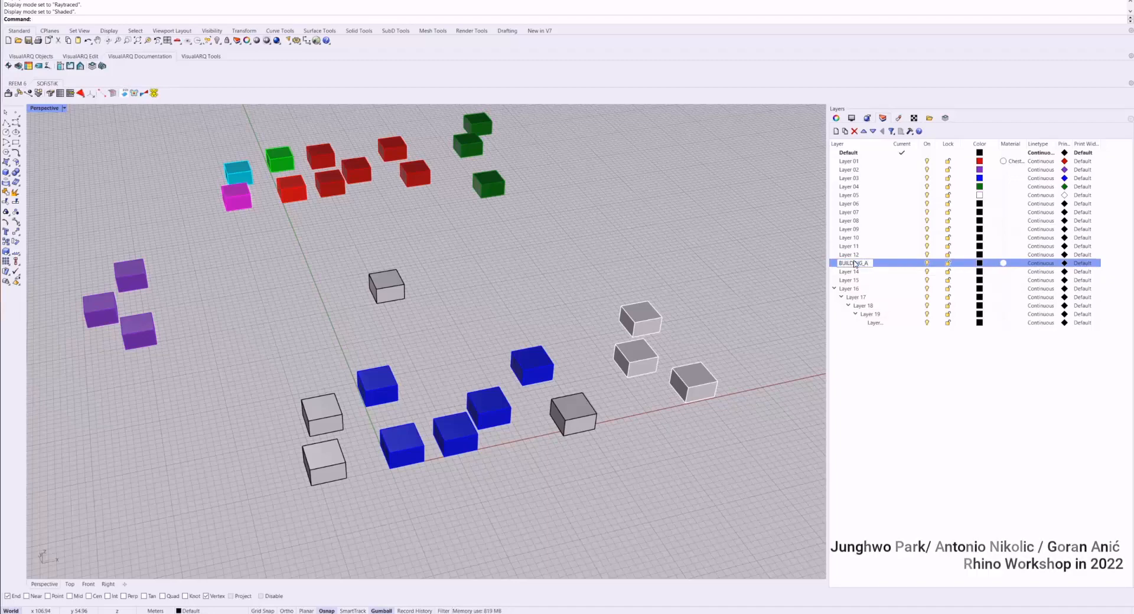
pyautogui.press('Return')
# Add a sublayer named Walls under BUILDING_A.
pyautogui.click(845, 131)
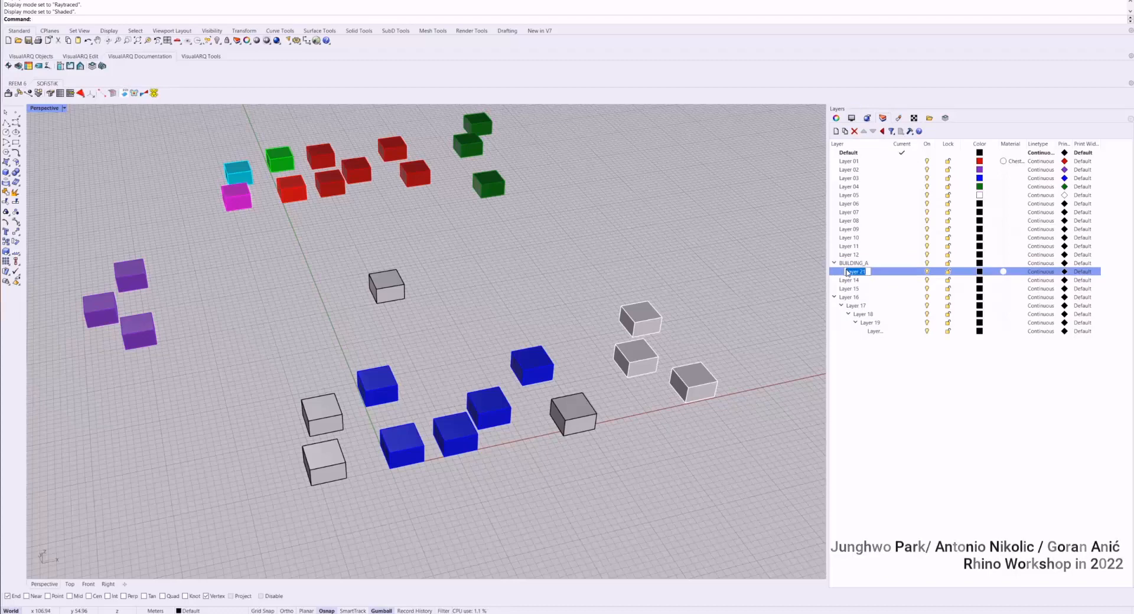
pyautogui.write('Walls')
pyautogui.press('Return')
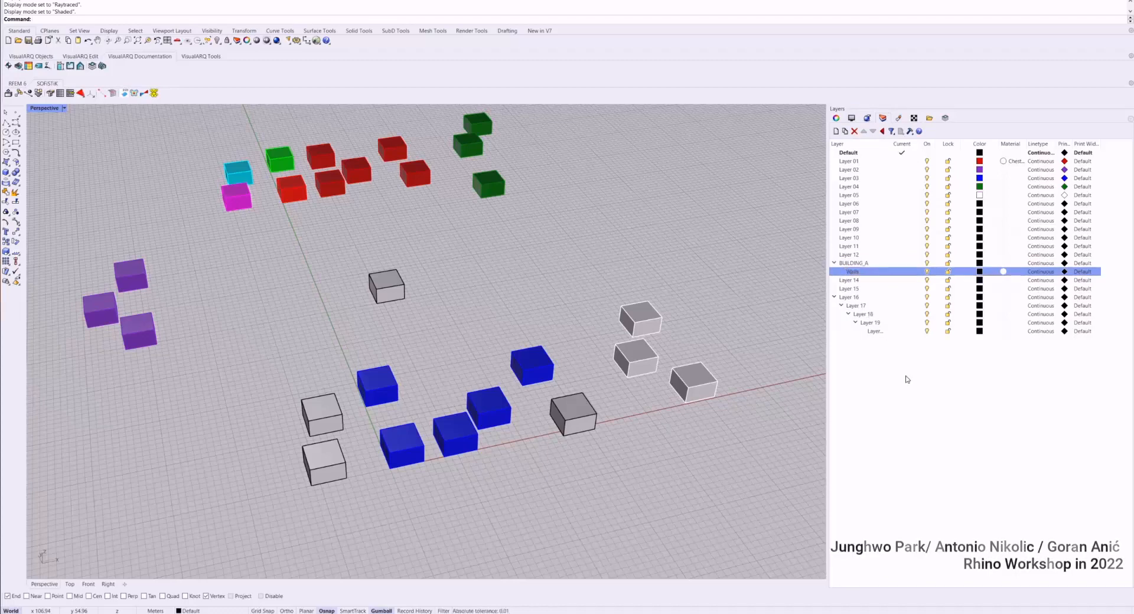
# Examine the layer structure by highlighting several layers and collapsing and expanding the BUILDING_A and Layer 16 groups.
pyautogui.moveTo(907, 380); pyautogui.dragTo(845, 301)
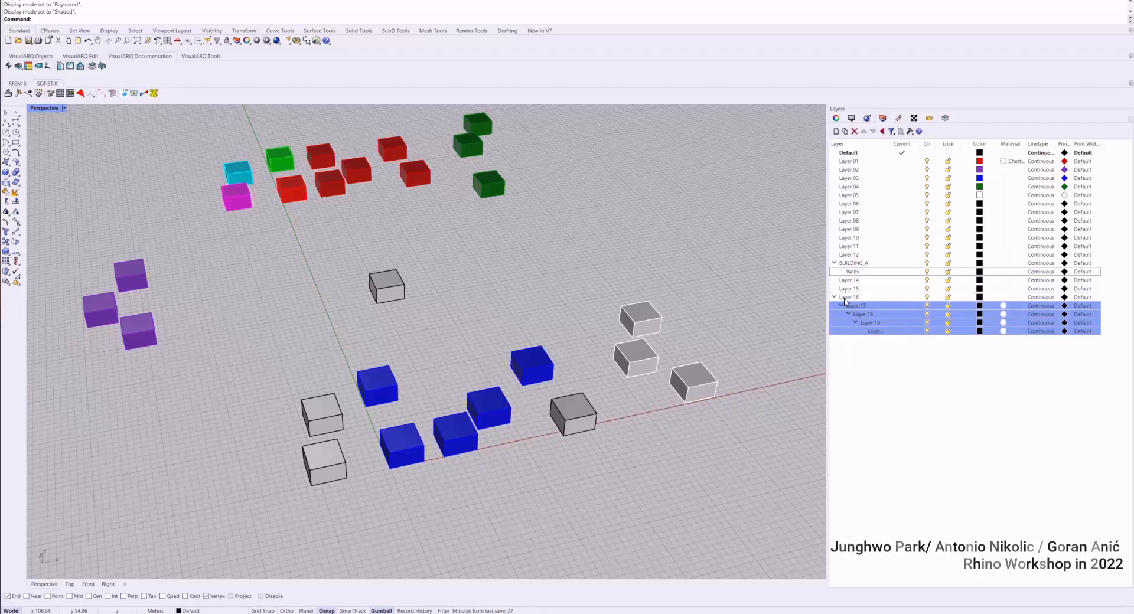
pyautogui.click(867, 246)
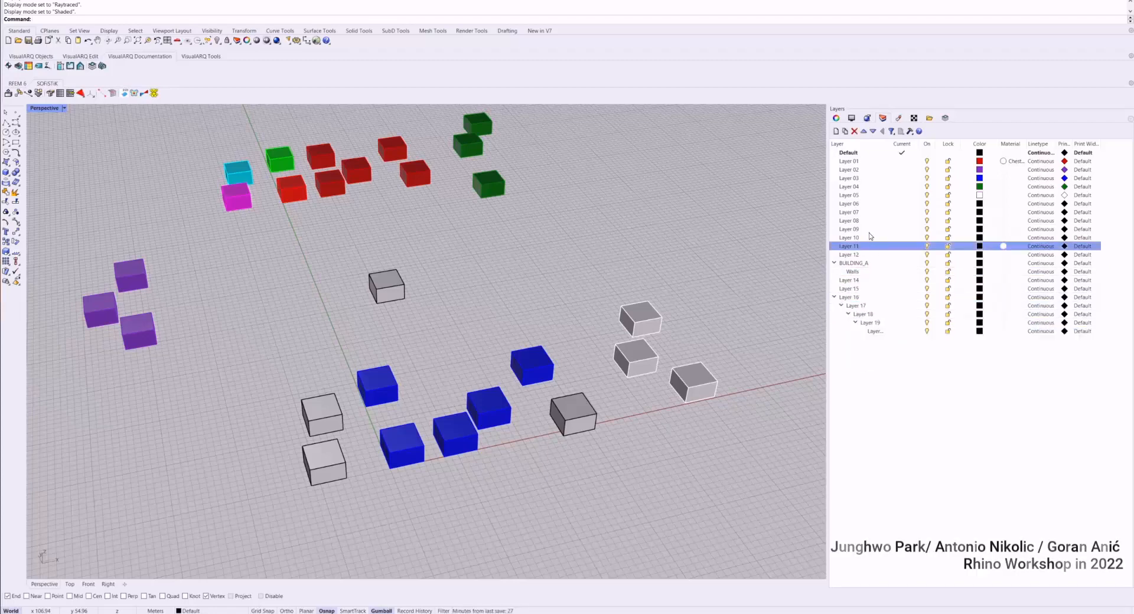
pyautogui.keyDown('shift'); pyautogui.click(866, 196); pyautogui.keyUp('shift')
pyautogui.doubleClick(867, 221)
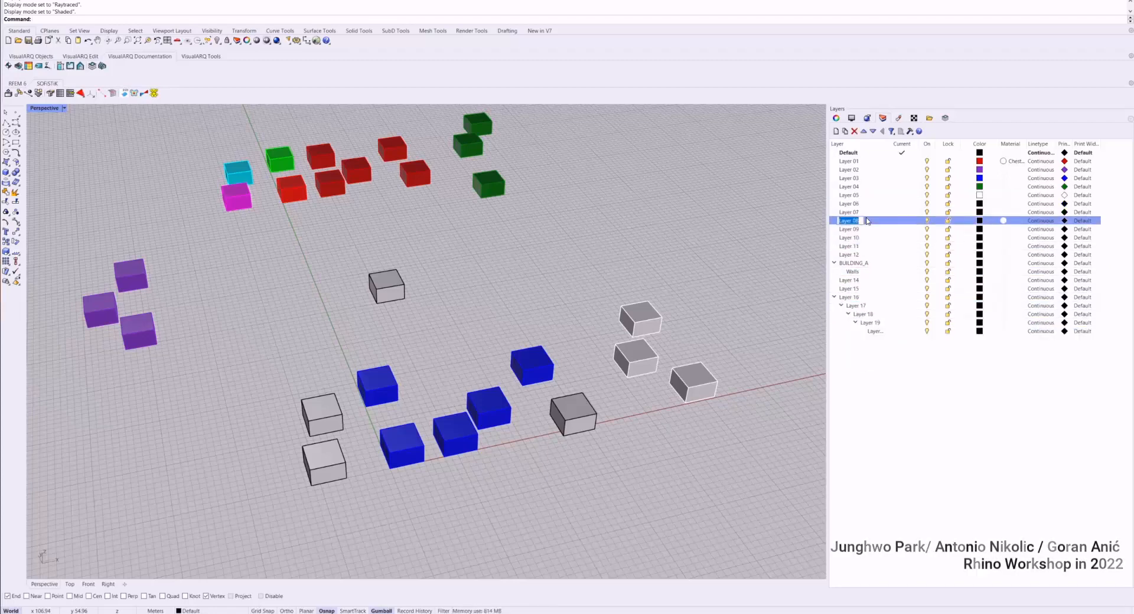
pyautogui.click(834, 263)
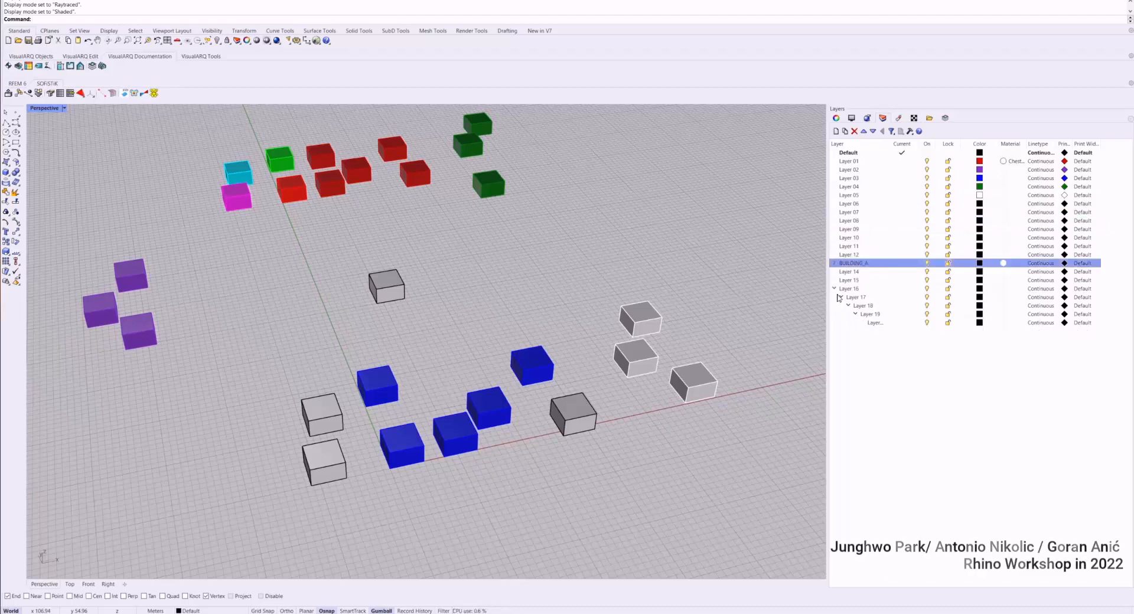
pyautogui.click(835, 289)
pyautogui.click(835, 289)
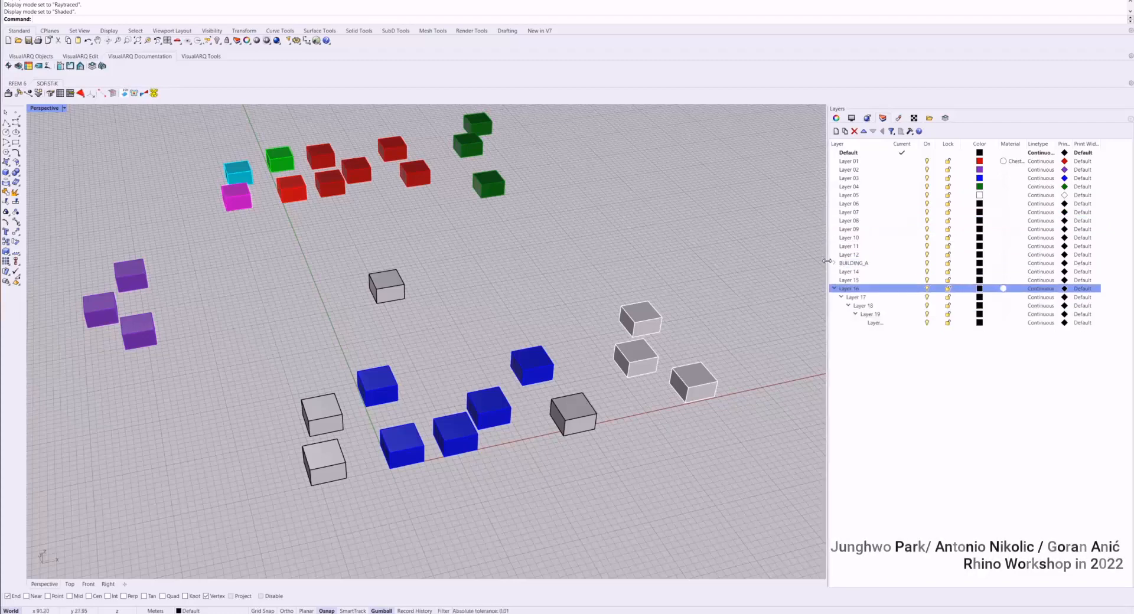
pyautogui.click(835, 264)
pyautogui.click(835, 266)
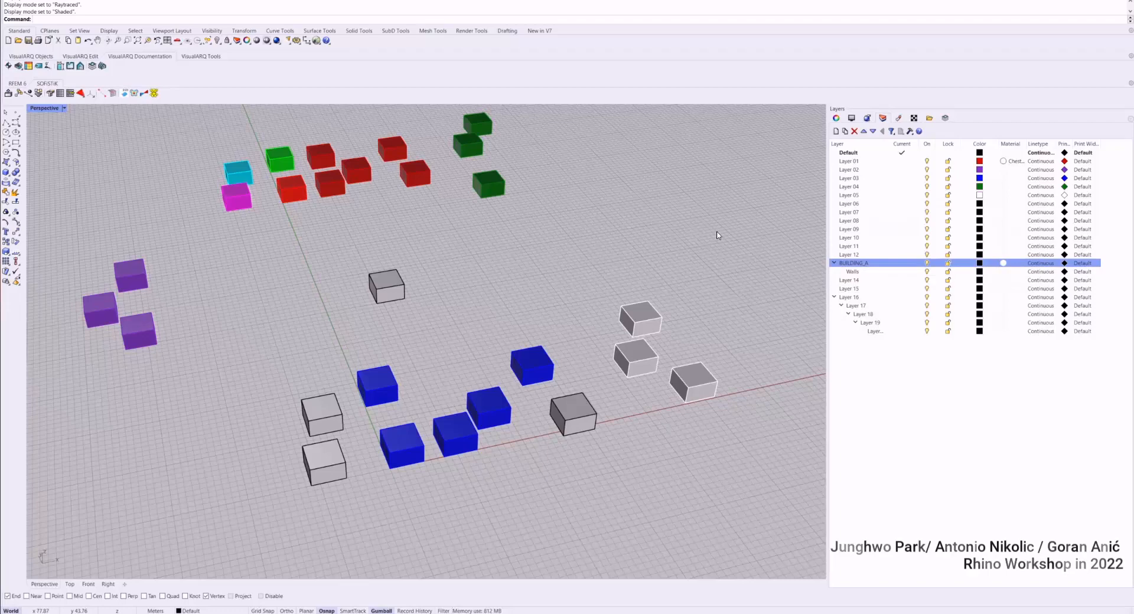
# Make Layers 06 through 11 sublayers of Layer 05, and collapse the Layer 05, BUILDING_A and Layer 16 groups.
pyautogui.click(861, 205)
pyautogui.keyDown('shift'); pyautogui.click(861, 247); pyautogui.keyUp('shift')
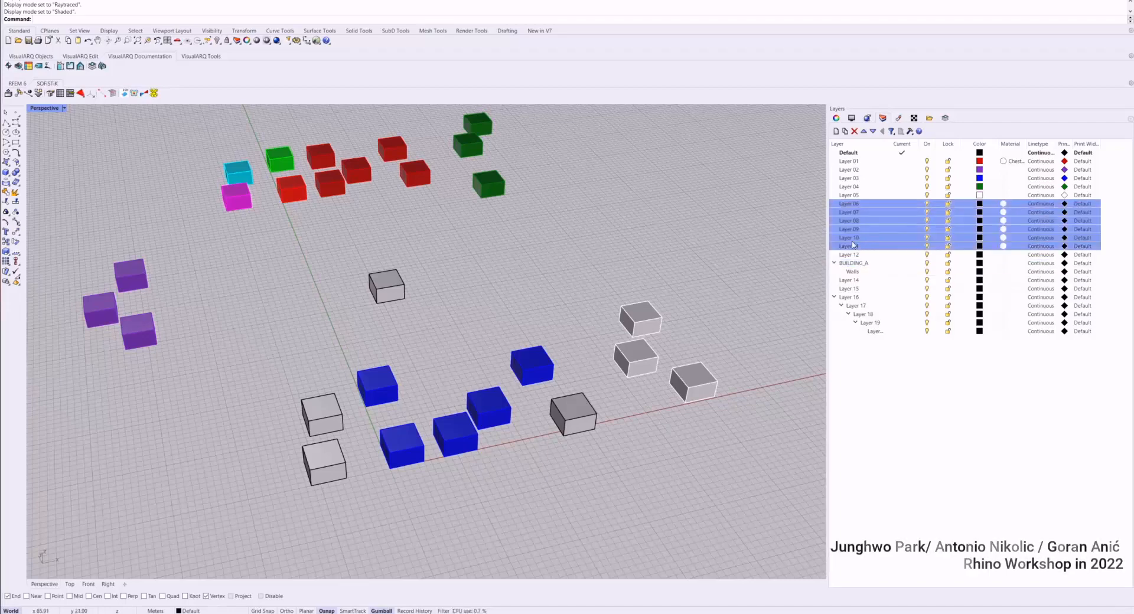
pyautogui.moveTo(852, 244); pyautogui.dragTo(862, 196)
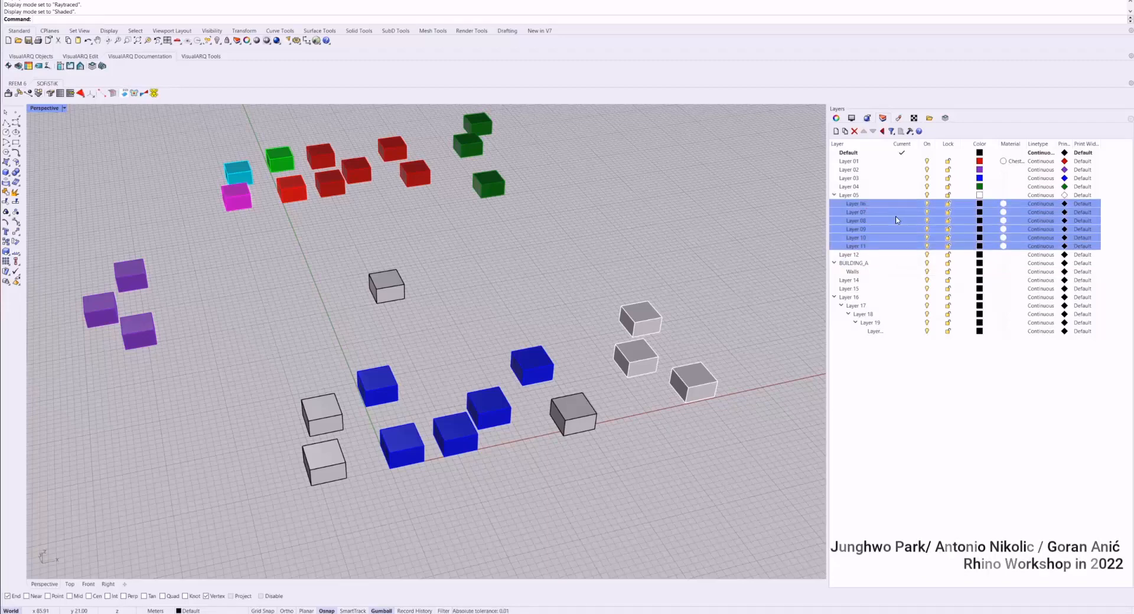
pyautogui.click(834, 195)
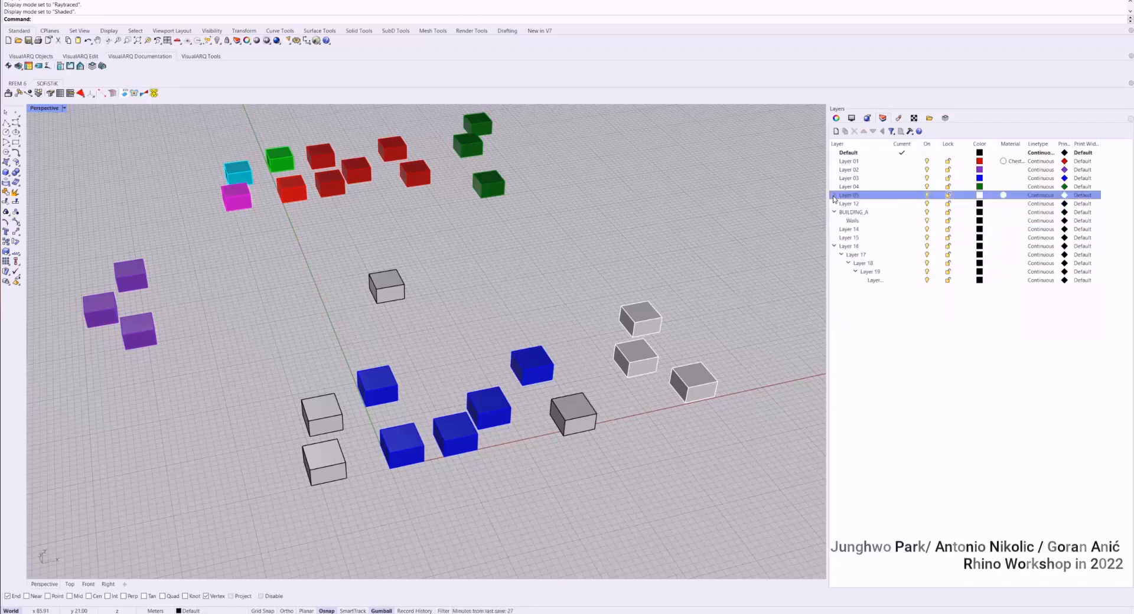
pyautogui.click(834, 212)
pyautogui.click(834, 238)
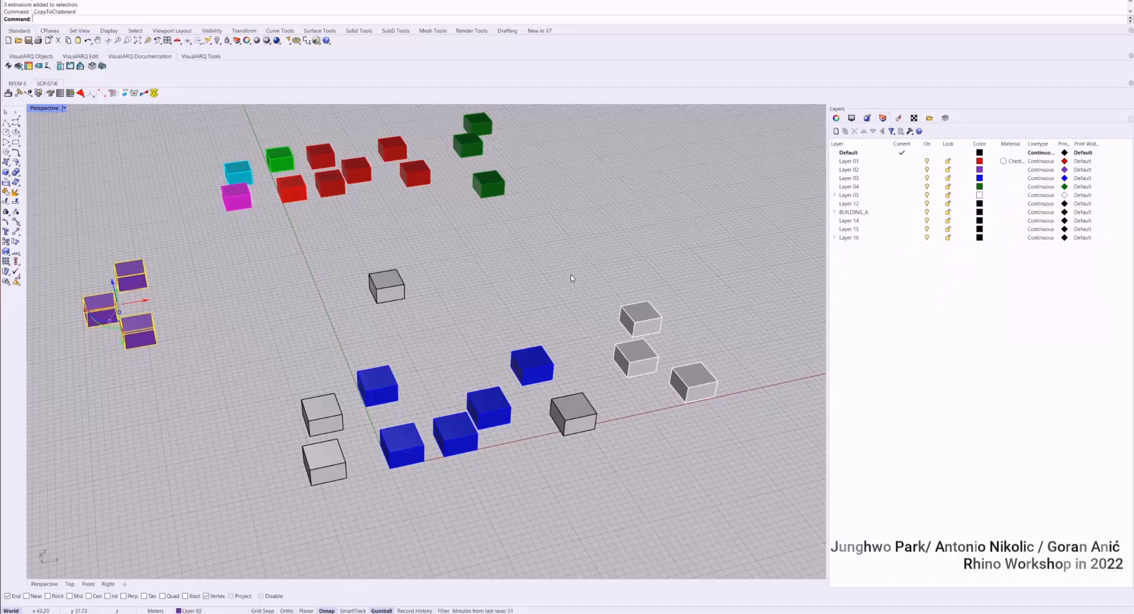
# Select only Layer 02 and Layer 04 and move them under Layer 15 as sublayers.
pyautogui.click(853, 171)
pyautogui.keyDown('ctrl'); pyautogui.click(856, 179); pyautogui.keyUp('ctrl')
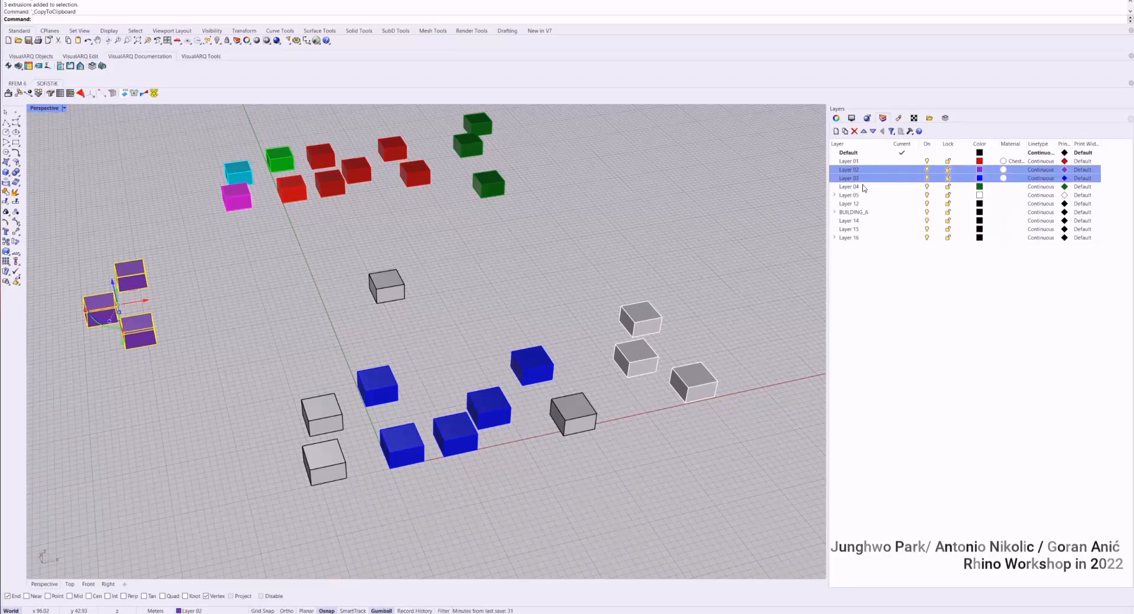
pyautogui.keyDown('ctrl'); pyautogui.click(870, 187); pyautogui.keyUp('ctrl')
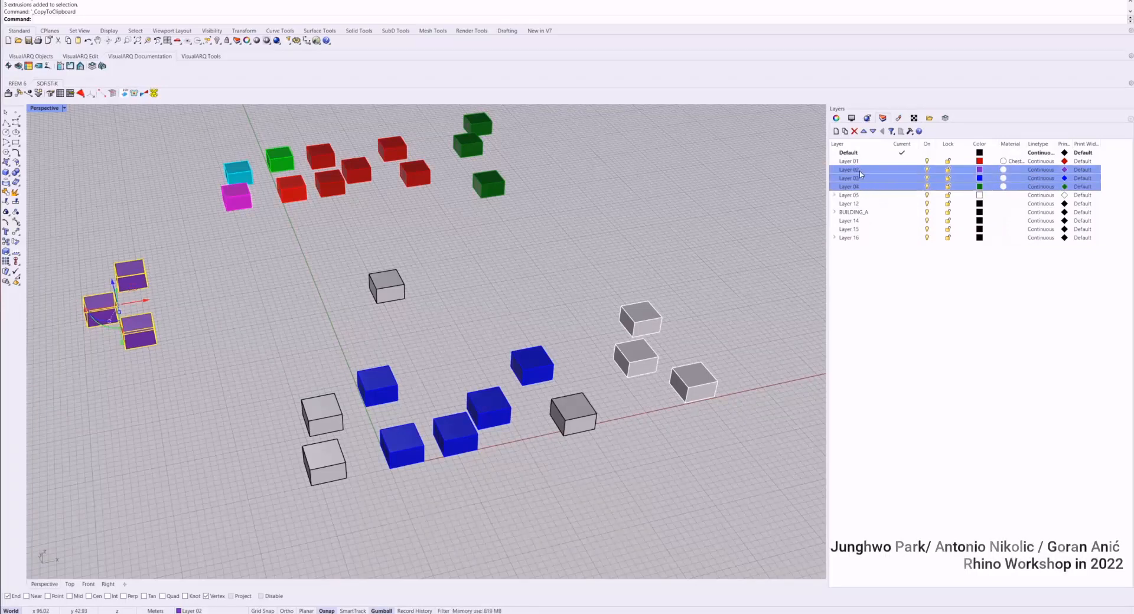
pyautogui.keyDown('ctrl'); pyautogui.click(857, 179); pyautogui.keyUp('ctrl')
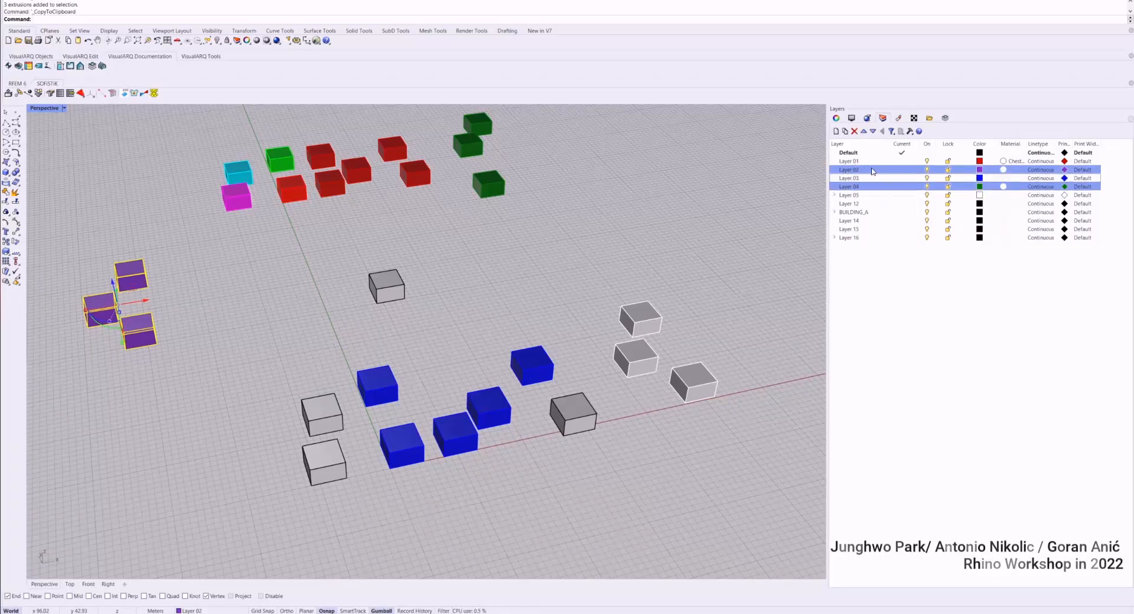
pyautogui.moveTo(869, 171); pyautogui.dragTo(851, 234)
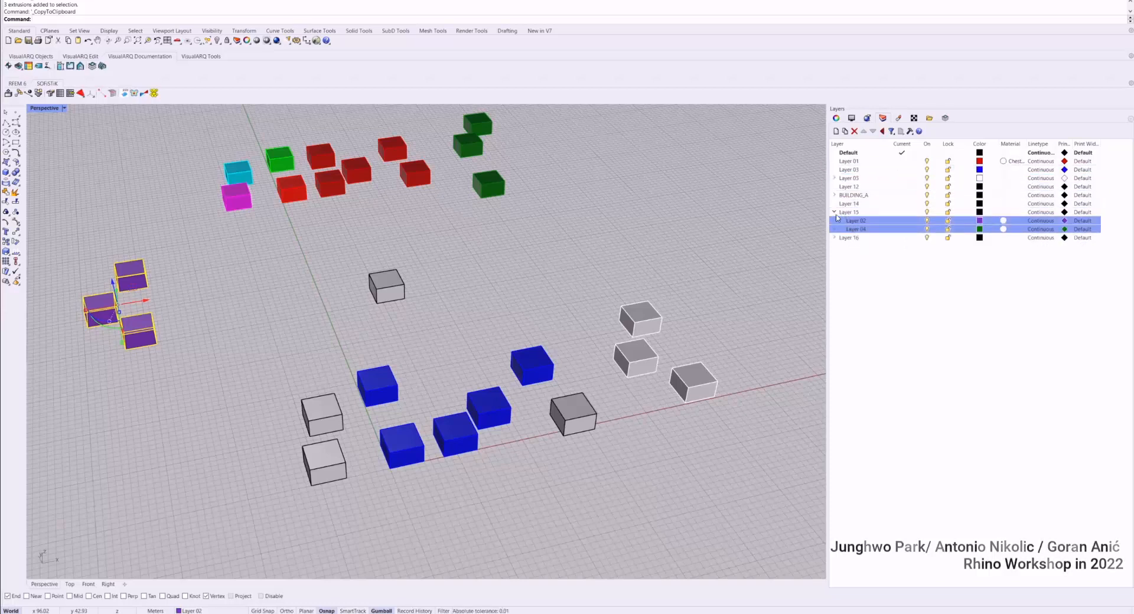
# Expand the Layer 15, Layer 16, BUILDING_A and Layer 05 groups in the layer list.
pyautogui.click(834, 212)
pyautogui.click(835, 212)
pyautogui.click(835, 237)
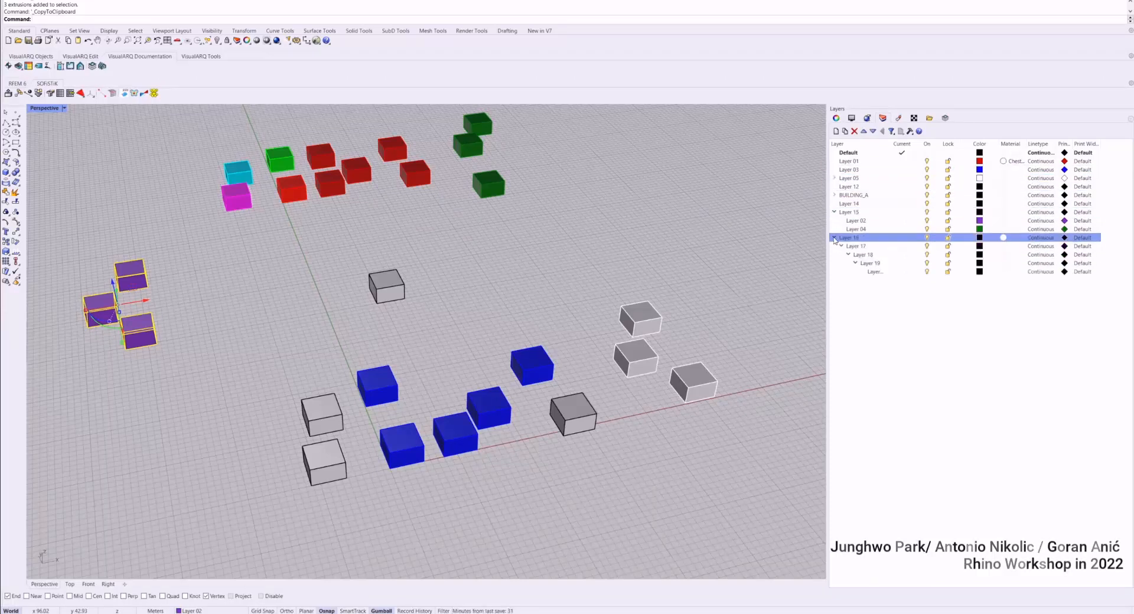
pyautogui.click(845, 196)
pyautogui.click(835, 195)
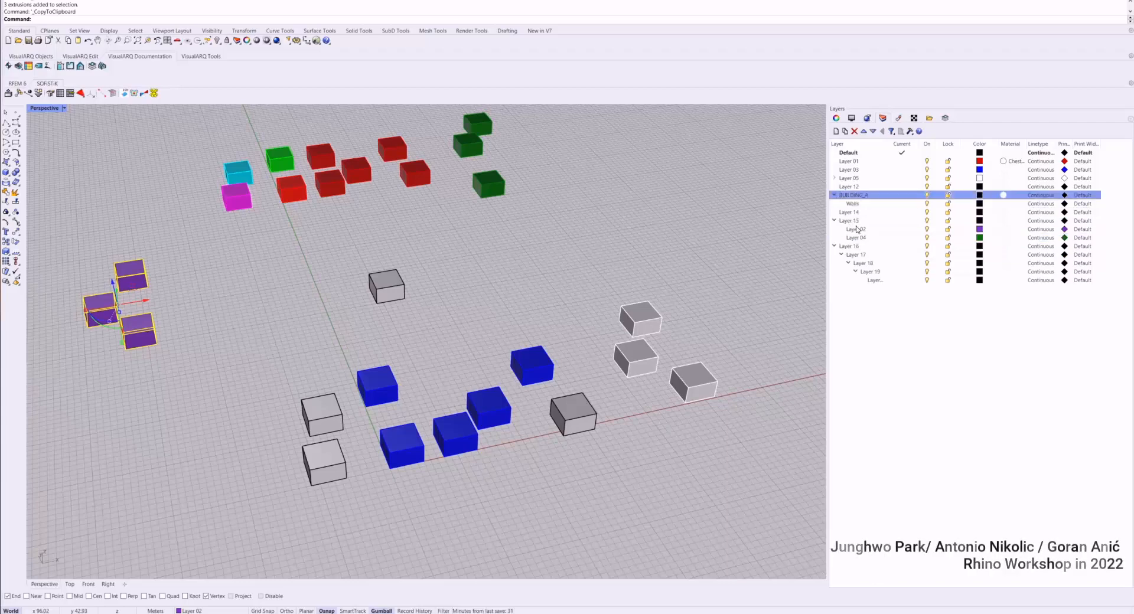
pyautogui.click(835, 177)
# Move Layers 07 through 10 out of Layer 05 to the top level, and clear the object and layer selections.
pyautogui.click(860, 195)
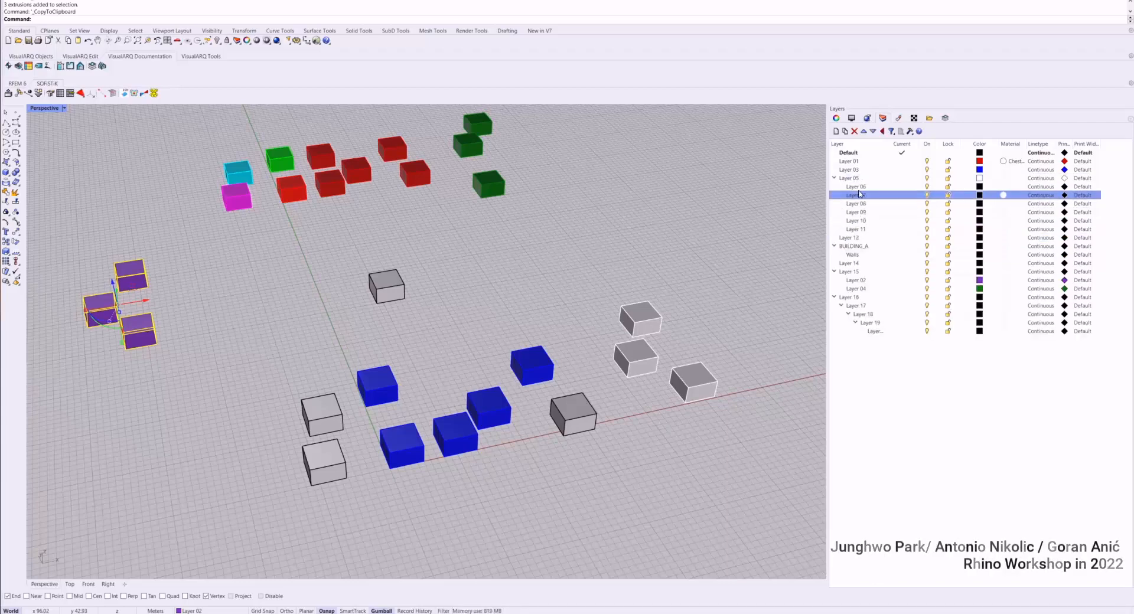
pyautogui.click(860, 221)
pyautogui.keyDown('shift'); pyautogui.click(863, 196); pyautogui.keyUp('shift')
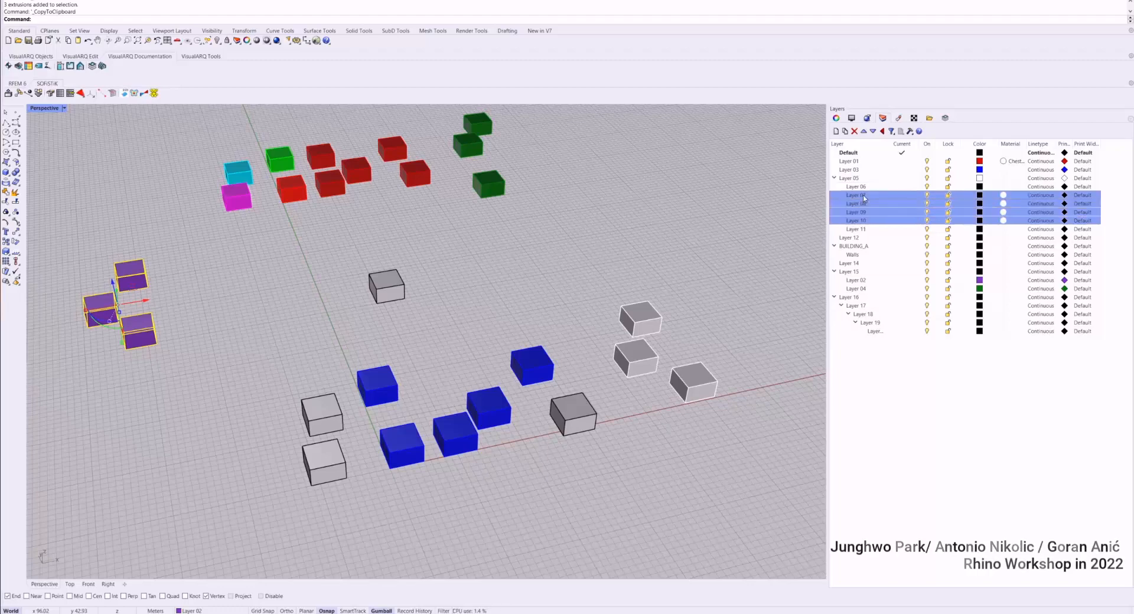
pyautogui.moveTo(868, 212); pyautogui.dragTo(914, 464)
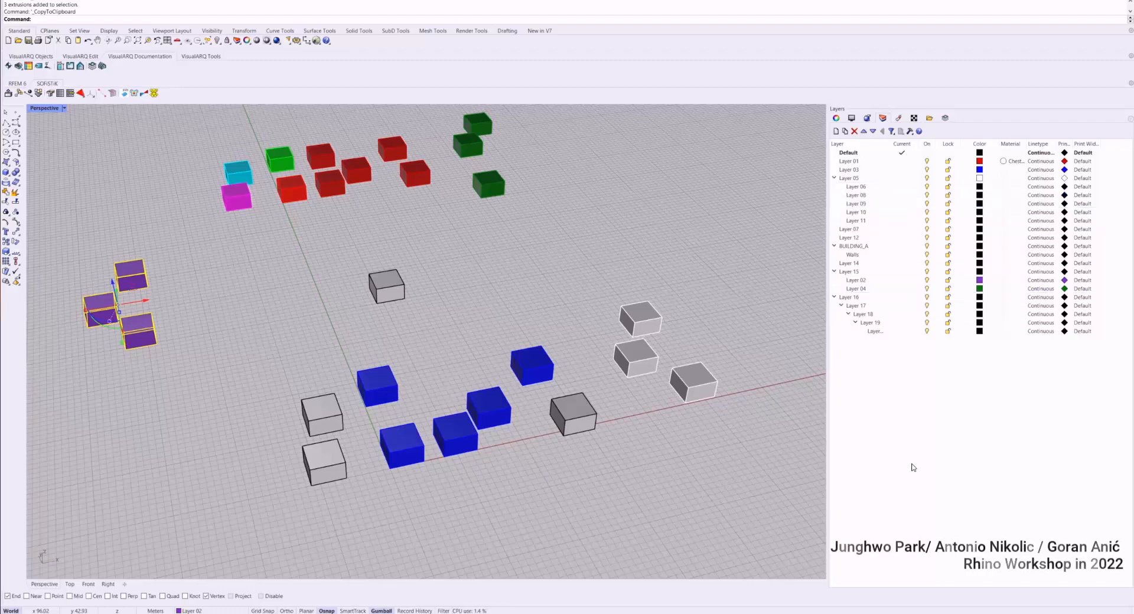
pyautogui.click(766, 185)
pyautogui.click(868, 364)
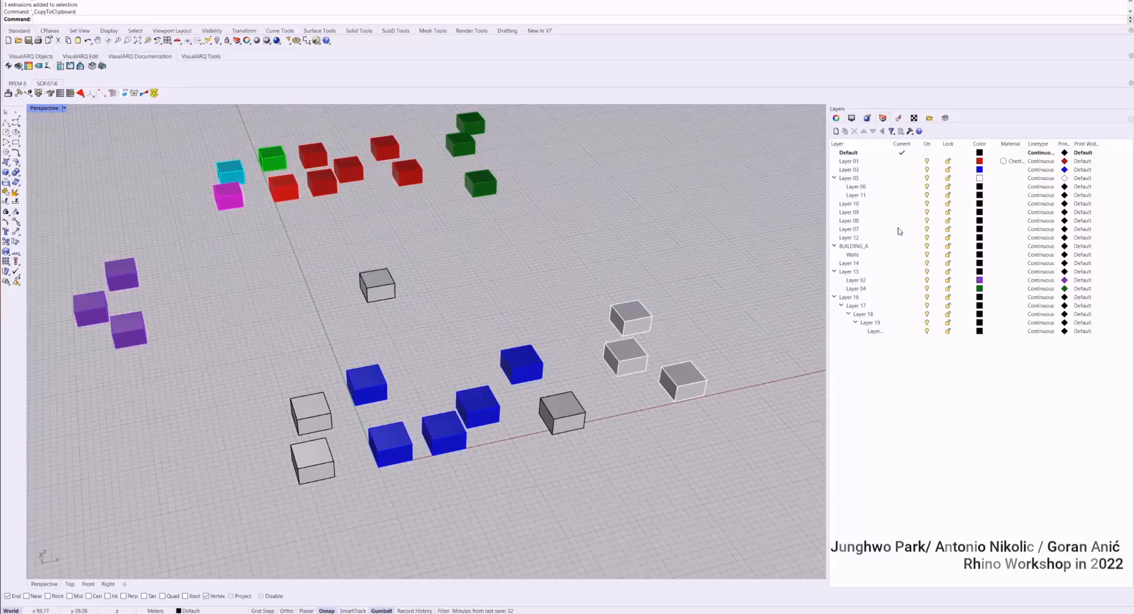
# Create a new top-level layer named REF_AUCAD and clear the layer selection.
pyautogui.scroll(-4, 622, 237)
pyautogui.scroll(2, 620, 237)
pyautogui.moveTo(498, 266); pyautogui.dragTo(616, 300, button='right')
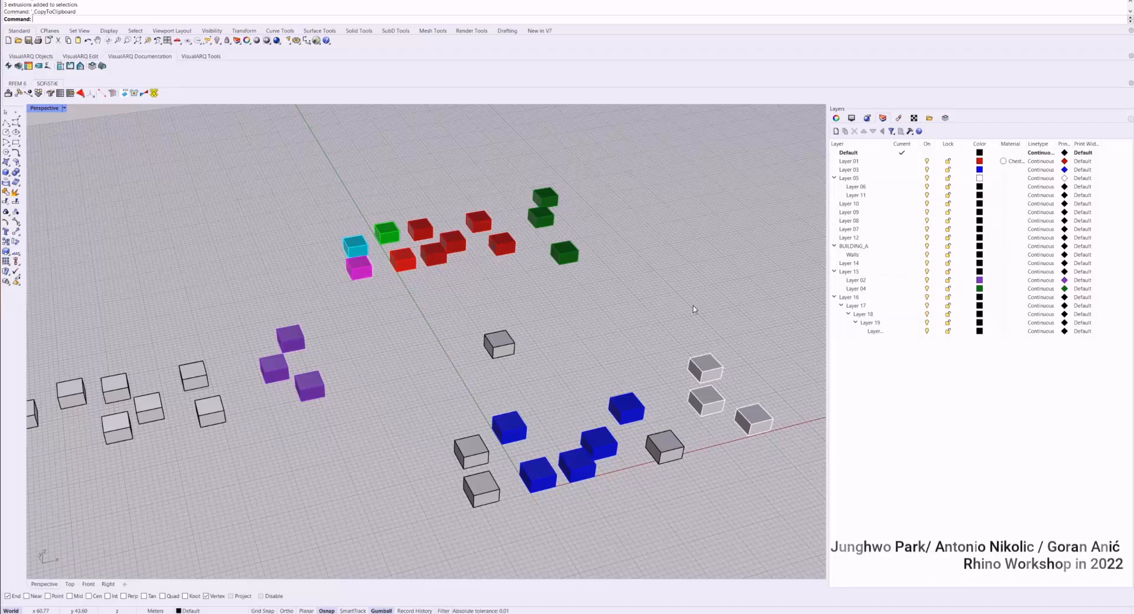
pyautogui.click(916, 405)
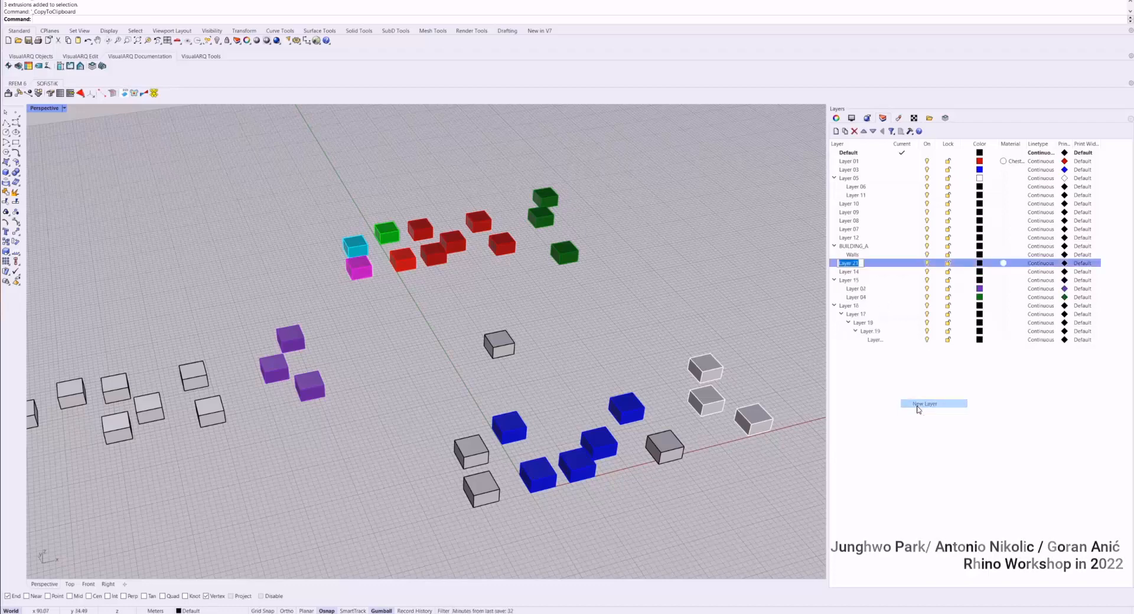
pyautogui.press('BackSpace')
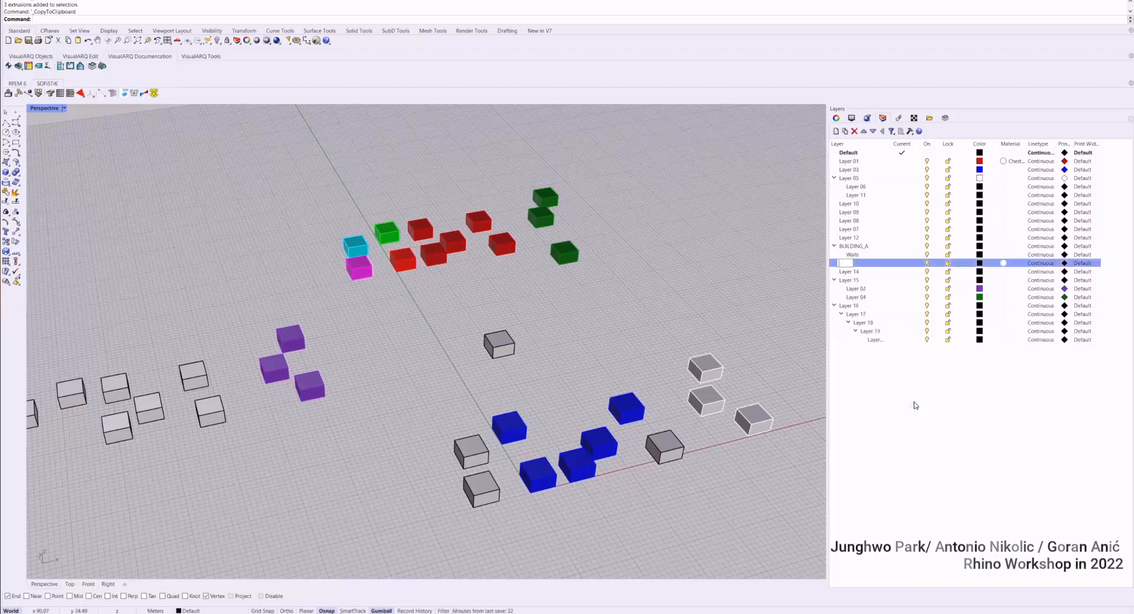
pyautogui.write('r')
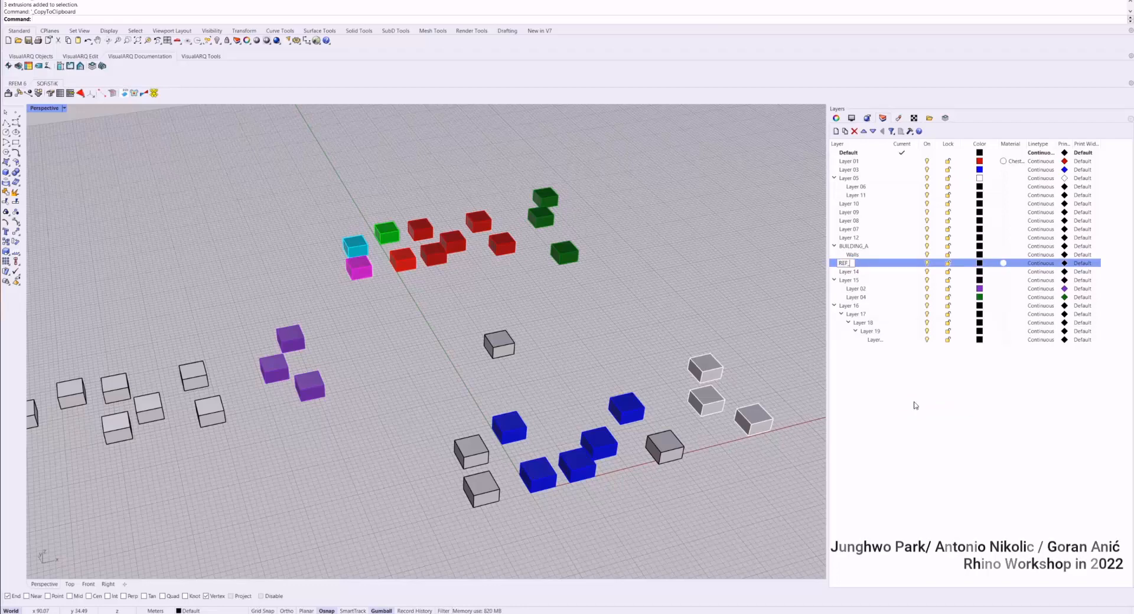
pyautogui.write('EF_AUCAD')
pyautogui.press('Return')
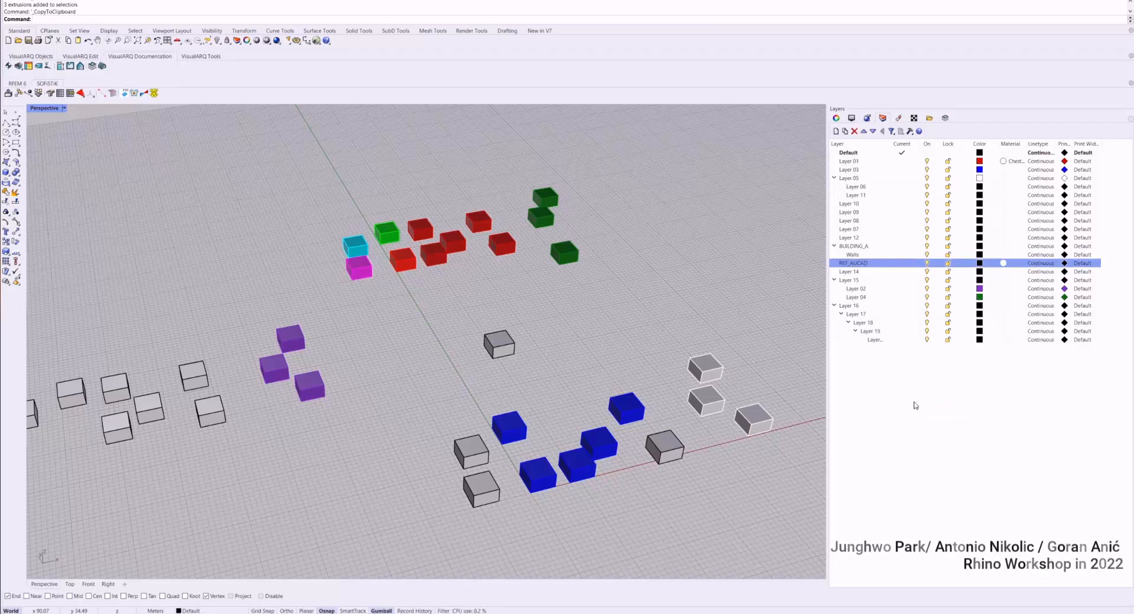
pyautogui.click(915, 405)
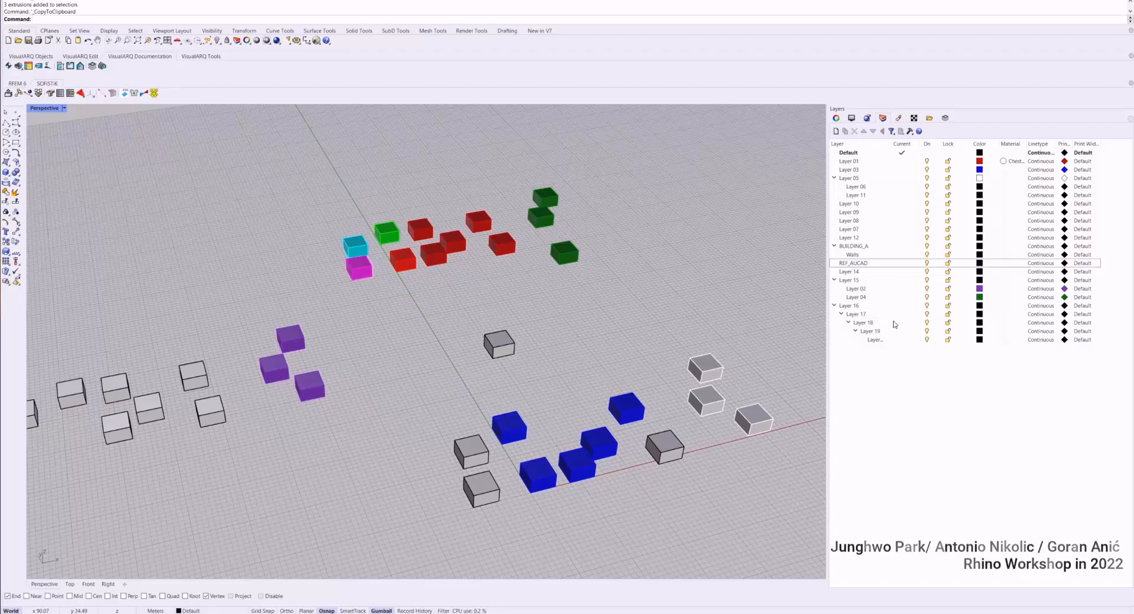
# Make REF_AUCAD the current layer and switch the current layer back to Default.
pyautogui.doubleClick(864, 263)
pyautogui.click(879, 390)
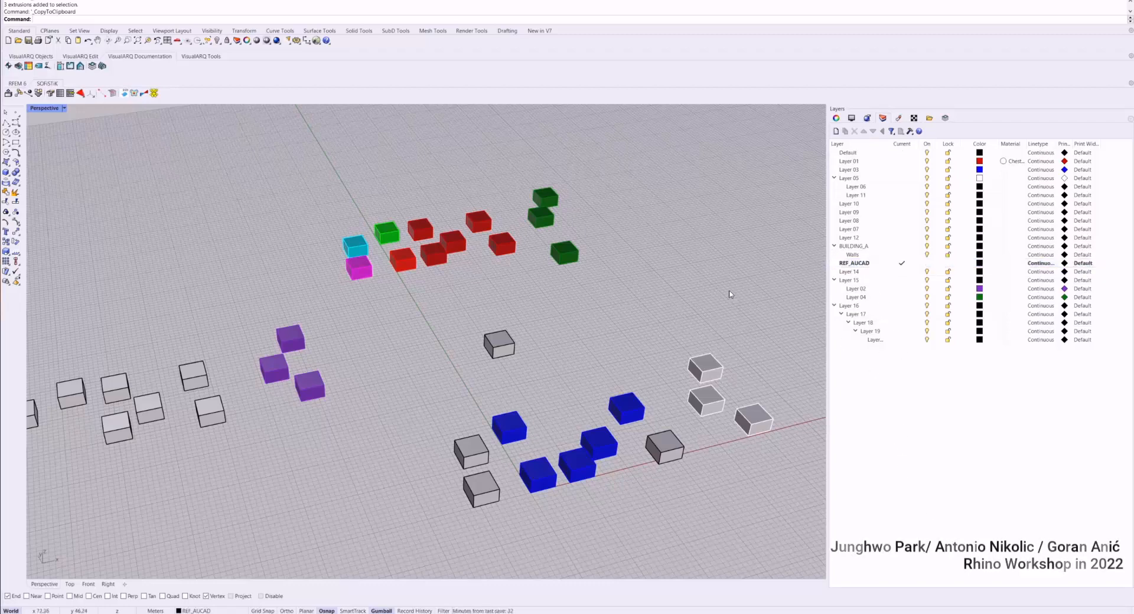
pyautogui.doubleClick(883, 154)
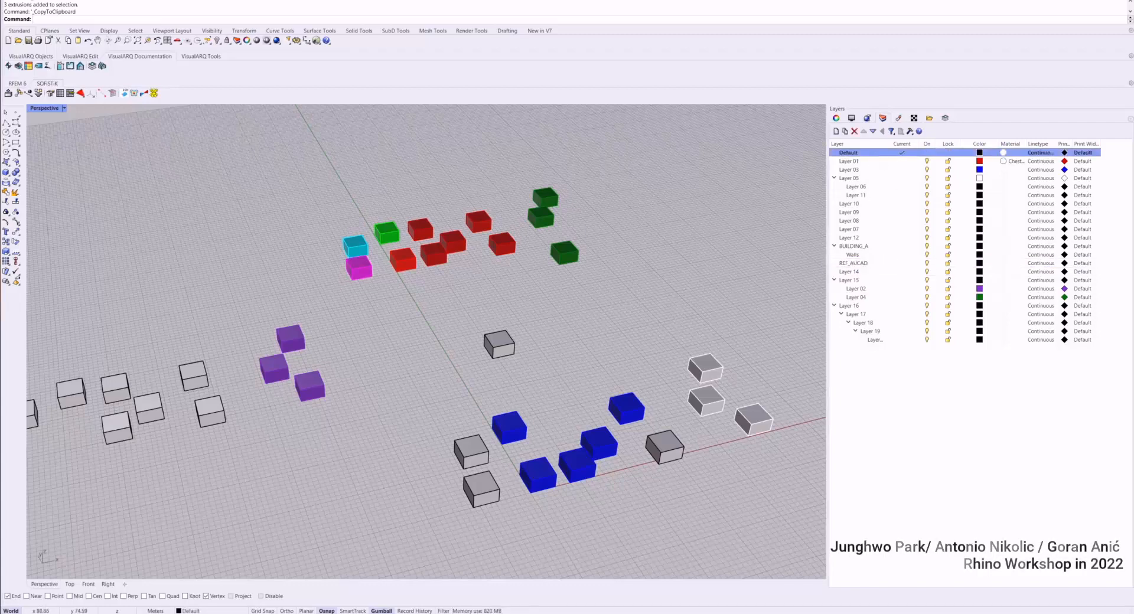
# Purge the file's unused layers and other unused definitions with the Purge command.
pyautogui.write('Purge')
pyautogui.press('Return')
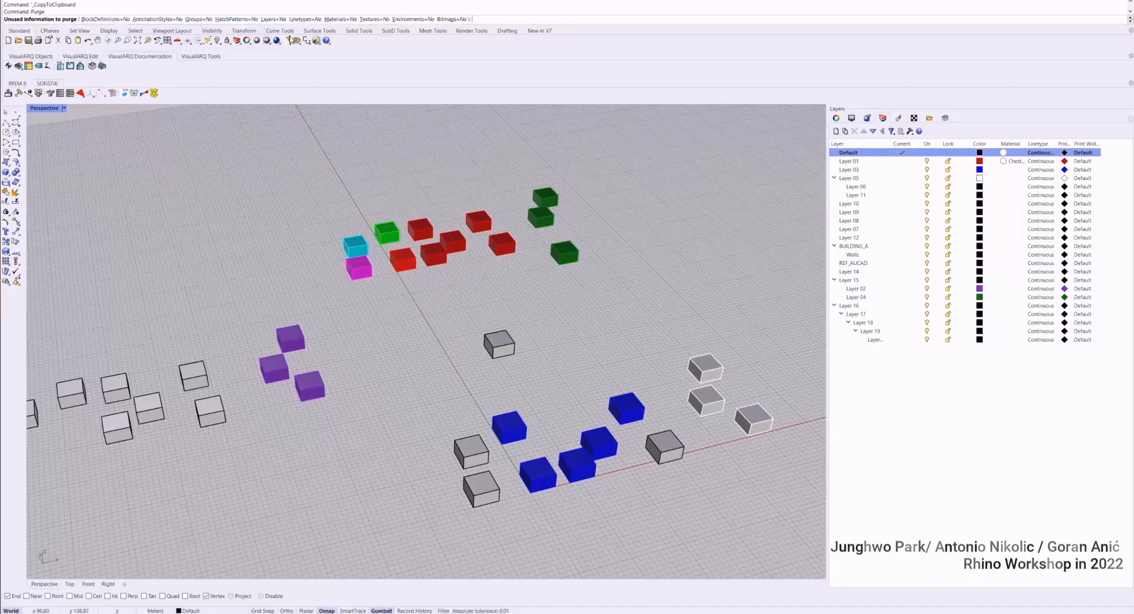
pyautogui.press('Return')
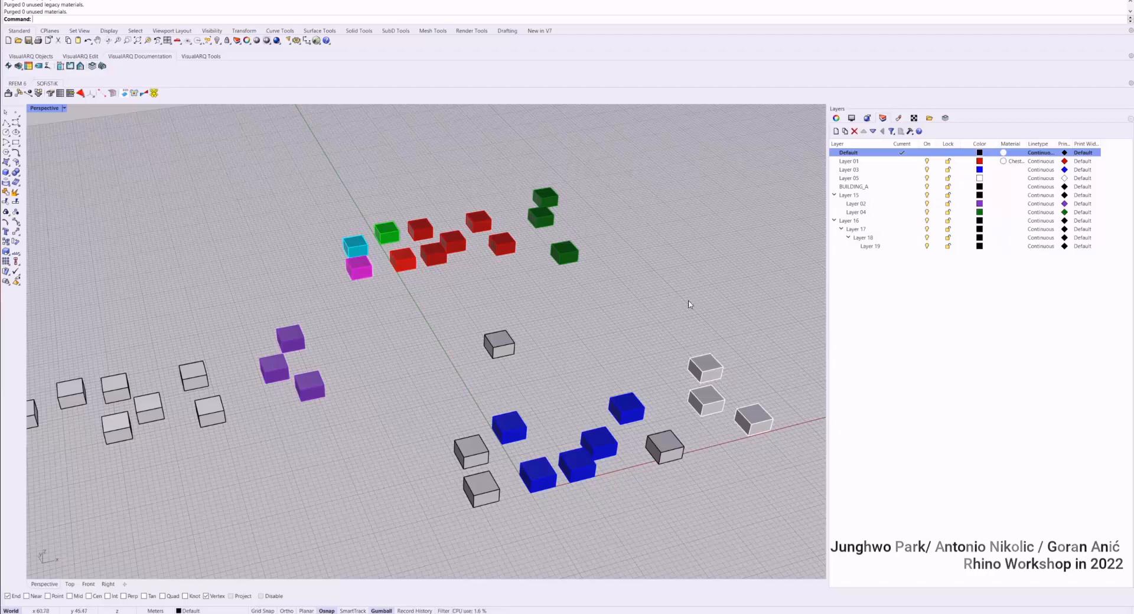
# Undo and redo the purge several times to compare the layer list, ending with the purge undone.
pyautogui.hotkey('ctrl', 'z')
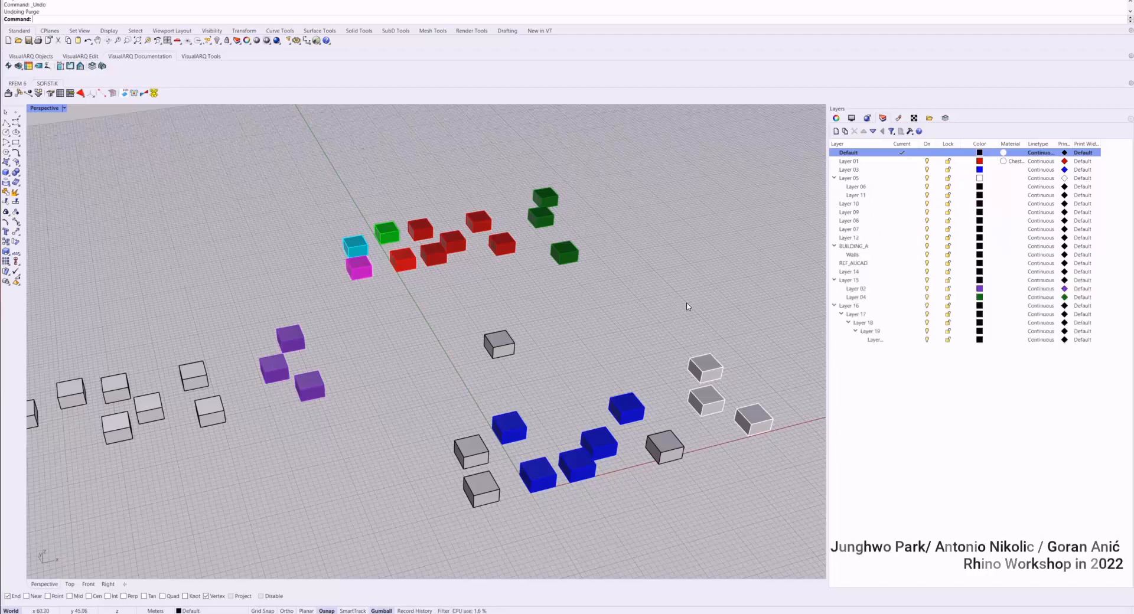
pyautogui.hotkey('ctrl', 'y')
pyautogui.hotkey('ctrl', 'z')
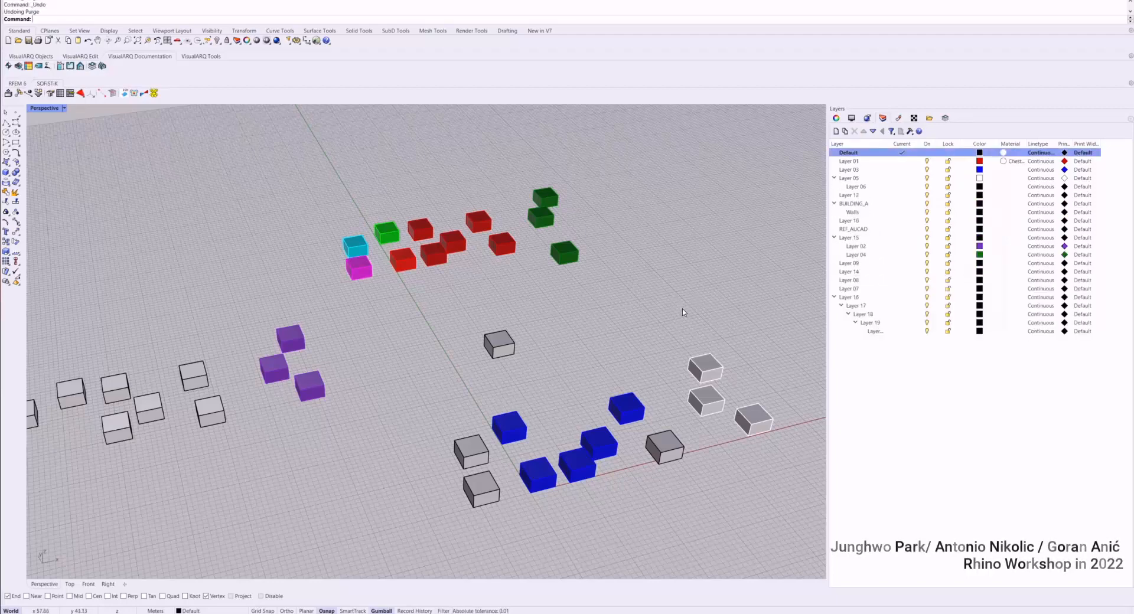
pyautogui.hotkey('ctrl', 'y')
pyautogui.hotkey('ctrl', 'z')
pyautogui.hotkey('ctrl', 'y')
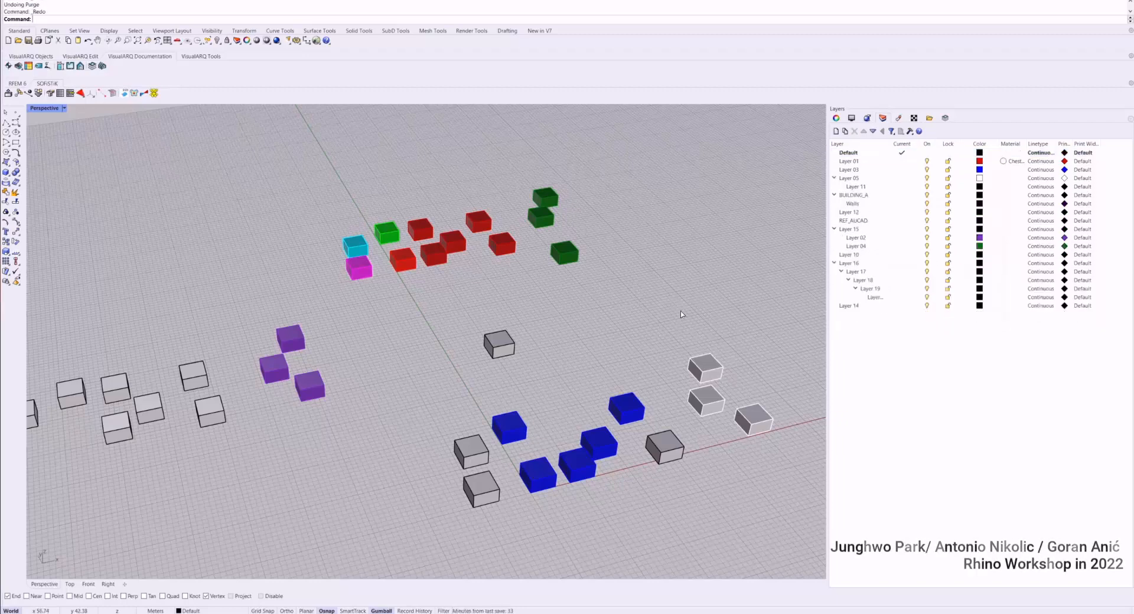
pyautogui.hotkey('ctrl', 'z')
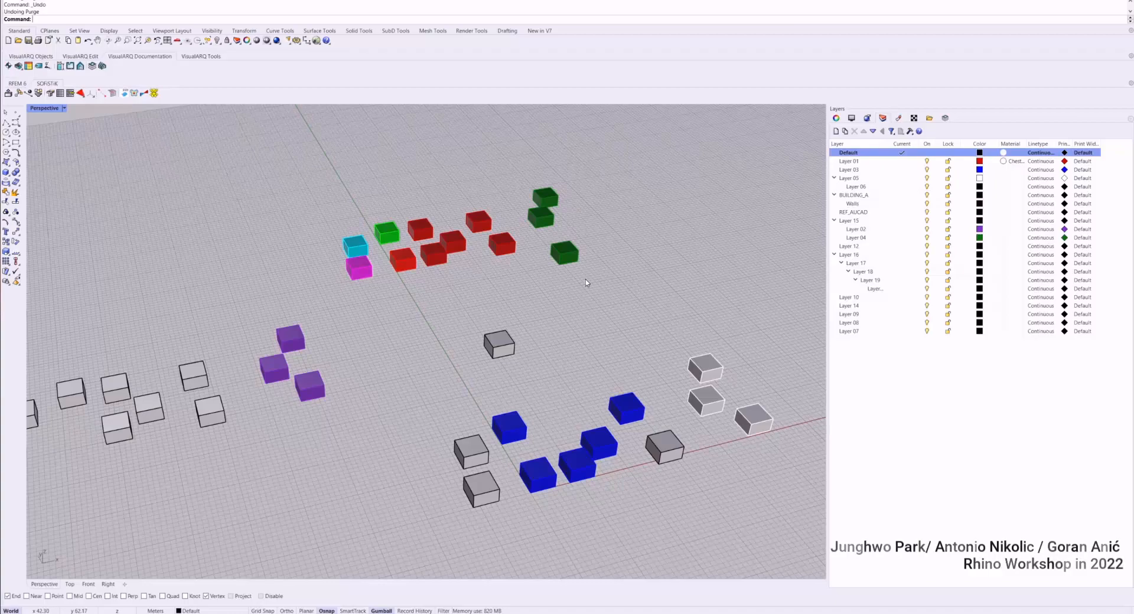
# Set the viewport to Two Point Perspective and examine the vertical edges of the boxes from a low angle.
pyautogui.scroll(-4, 660, 307)
pyautogui.scroll(7, 590, 328)
pyautogui.moveTo(589, 333); pyautogui.dragTo(411, 234, button='right')
pyautogui.scroll(-4, 554, 312)
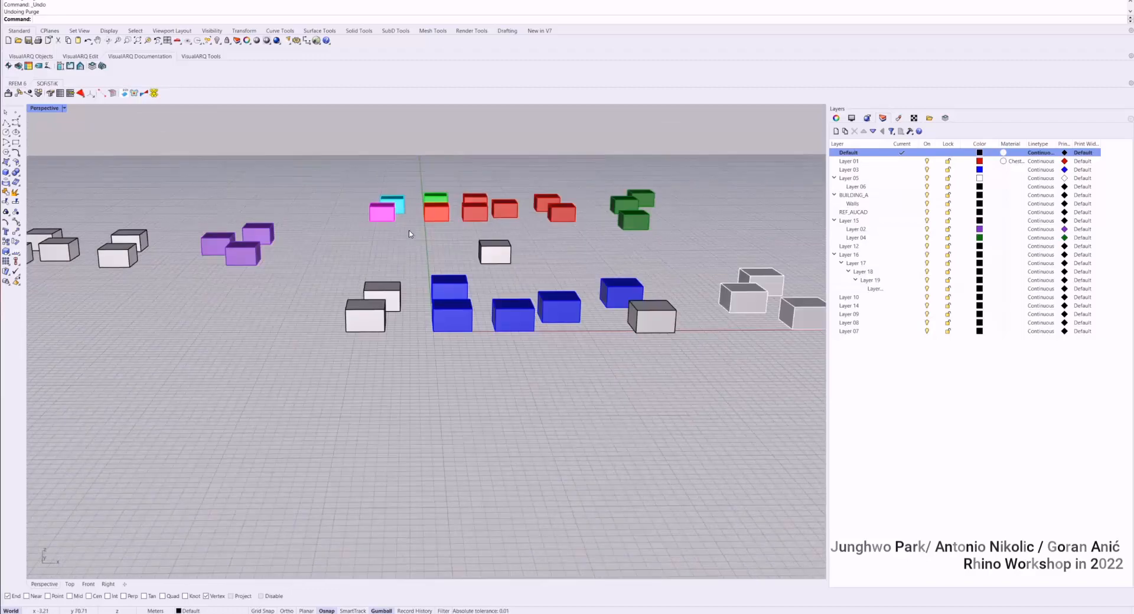
pyautogui.click(63, 109)
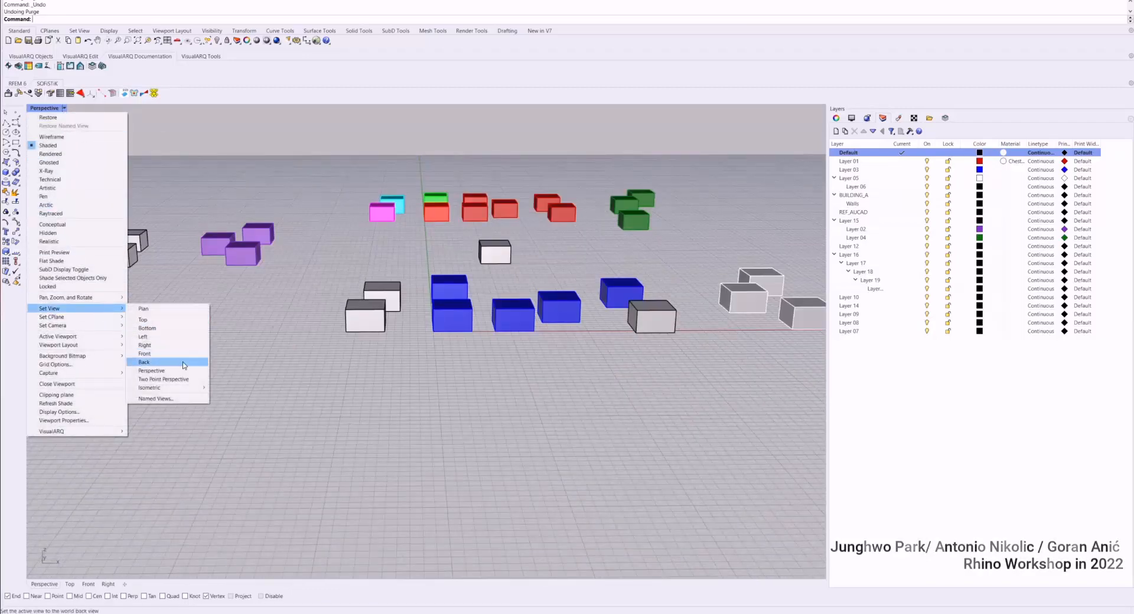
pyautogui.click(179, 380)
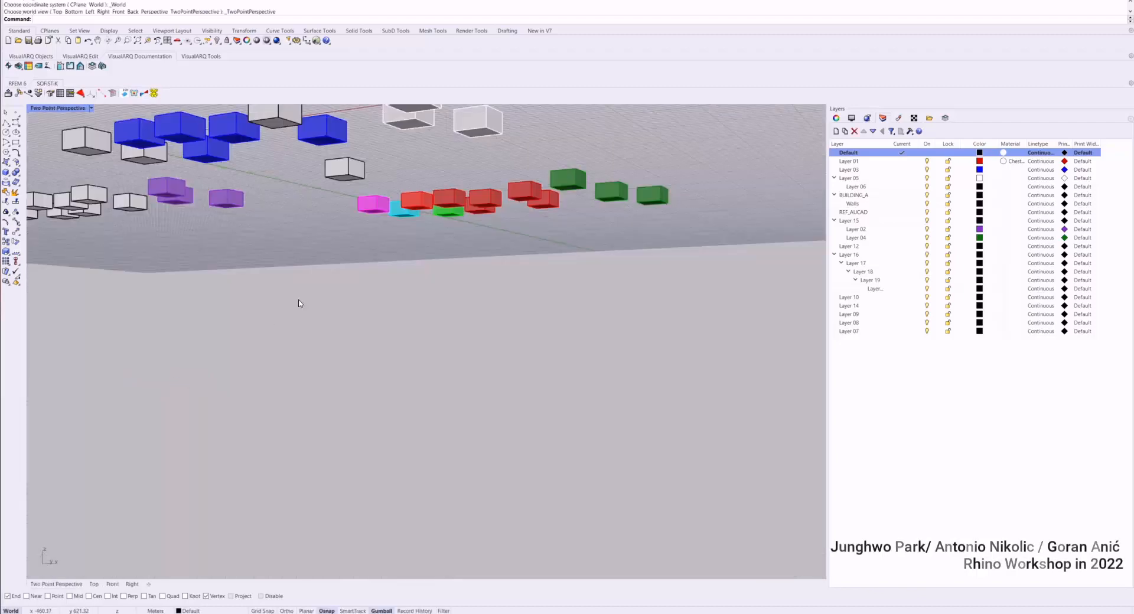
pyautogui.moveTo(299, 303); pyautogui.dragTo(397, 301, button='right')
pyautogui.scroll(3, 472, 248)
pyautogui.moveTo(679, 280); pyautogui.dragTo(622, 243, button='right')
pyautogui.scroll(2, 621, 243)
pyautogui.scroll(4, 501, 253)
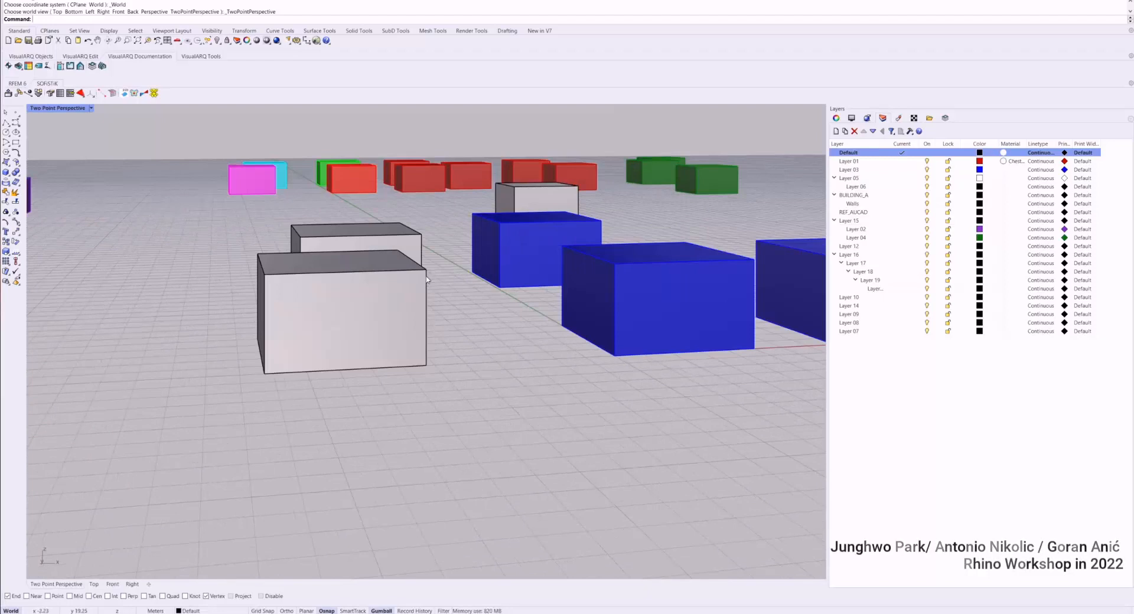
pyautogui.scroll(-3, 415, 324)
pyautogui.moveTo(417, 312); pyautogui.dragTo(417, 308, button='right')
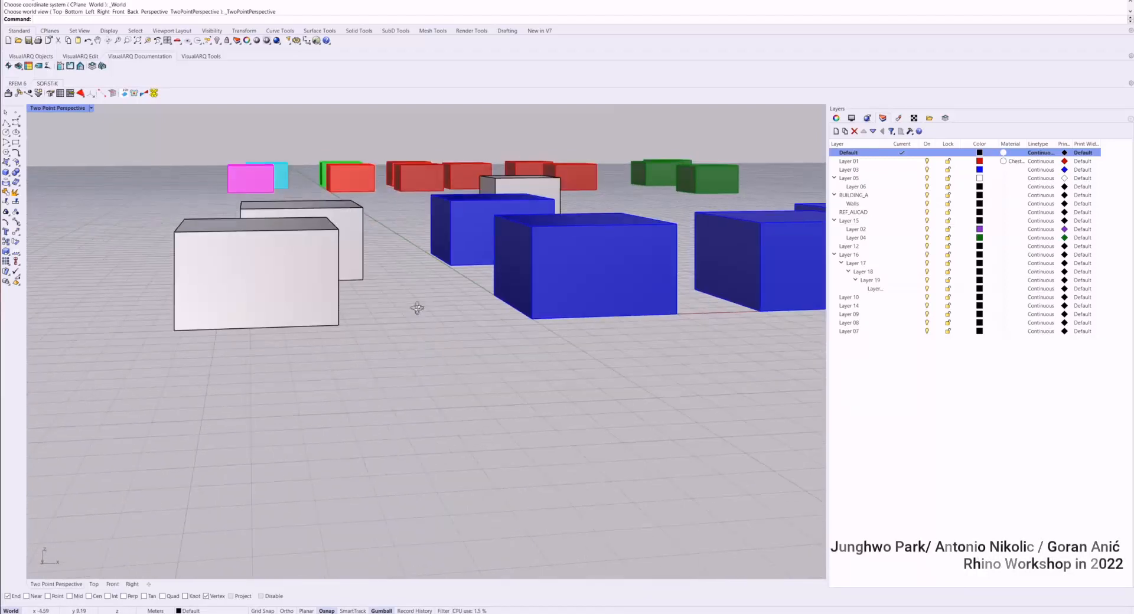
# Set the viewport back to Perspective and examine the red boxes from ground level.
pyautogui.click(91, 109)
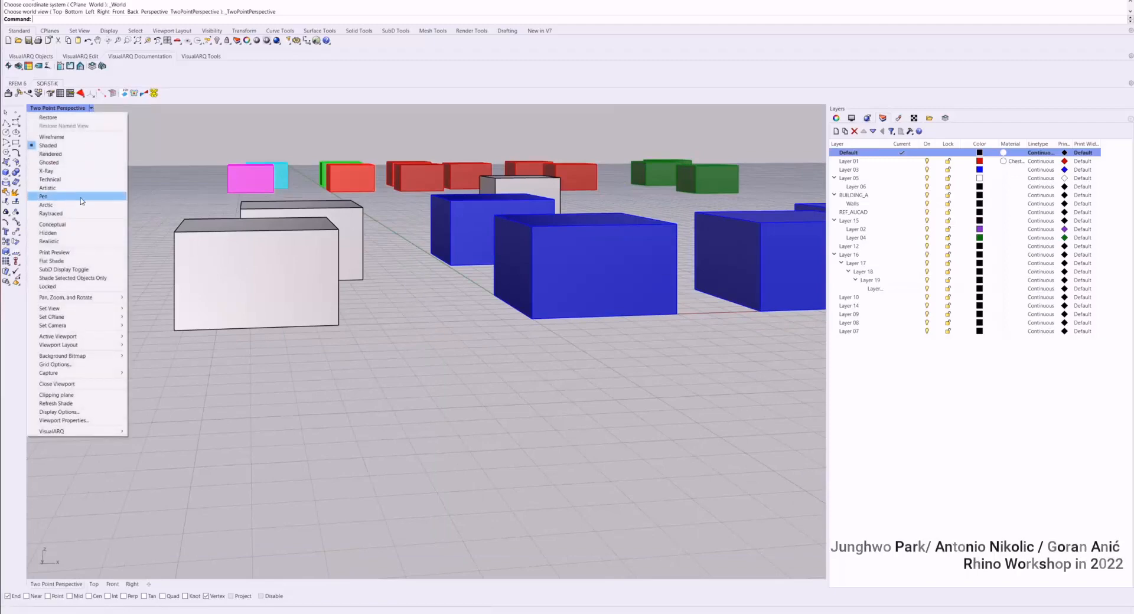
pyautogui.moveTo(97, 310)
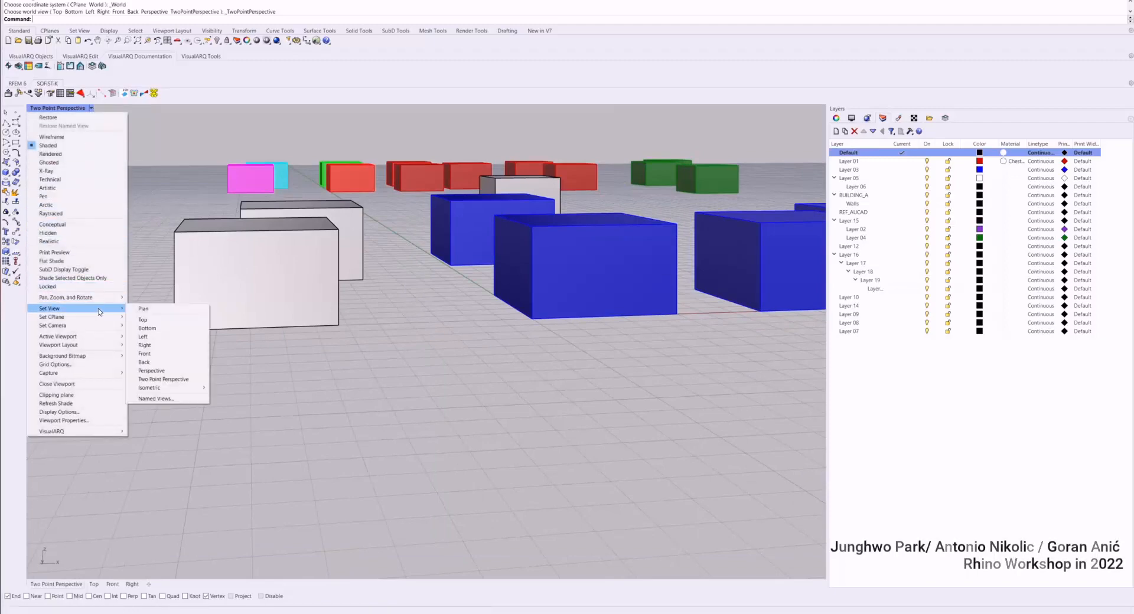
pyautogui.click(160, 371)
pyautogui.moveTo(405, 248); pyautogui.dragTo(489, 185, button='right')
pyautogui.scroll(10, 406, 157)
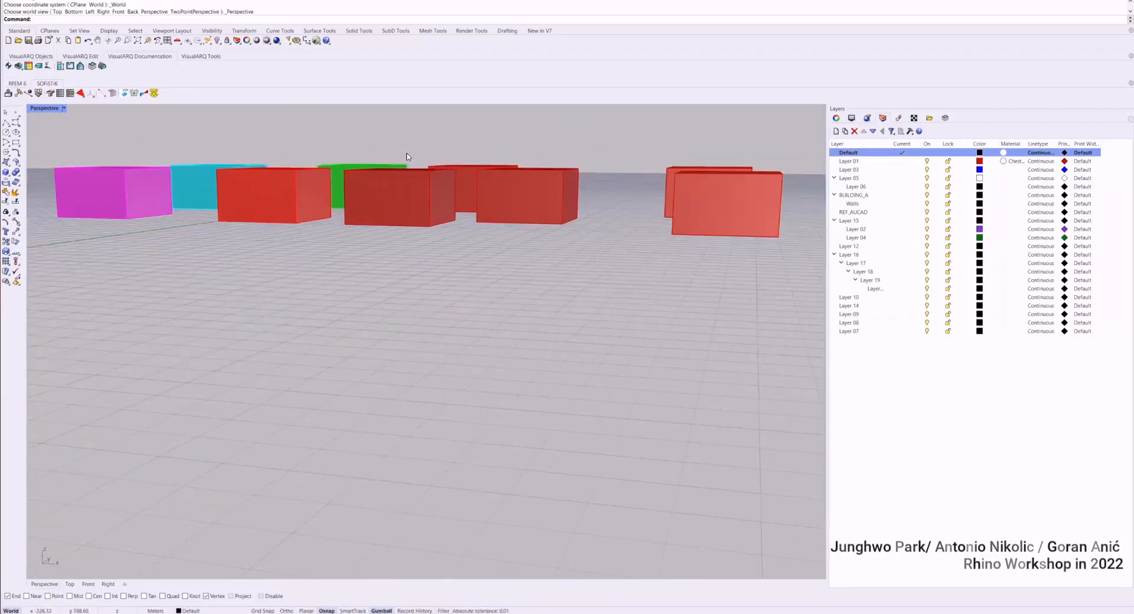
pyautogui.moveTo(405, 165); pyautogui.dragTo(435, 172, button='right')
pyautogui.scroll(-15, 434, 172)
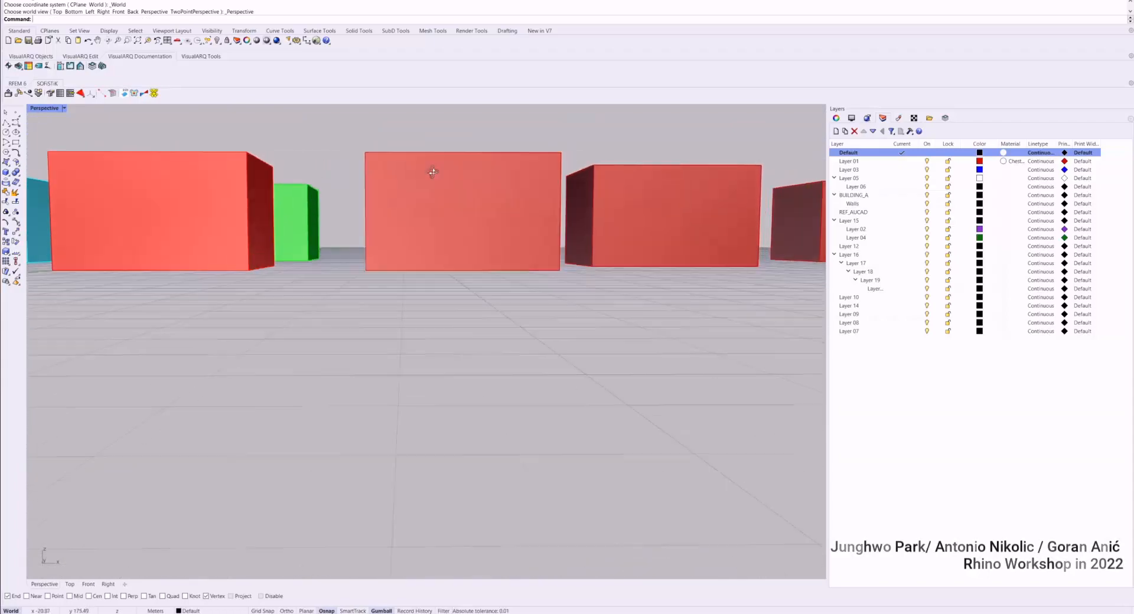
# Stretch all the boxes vertically into tall towers with Scale1D, using the height of the front grey box as reference, and deselect them.
pyautogui.moveTo(229, 117); pyautogui.dragTo(694, 312)
pyautogui.scroll(3, 423, 183)
pyautogui.moveTo(423, 183); pyautogui.dragTo(523, 216, button='right')
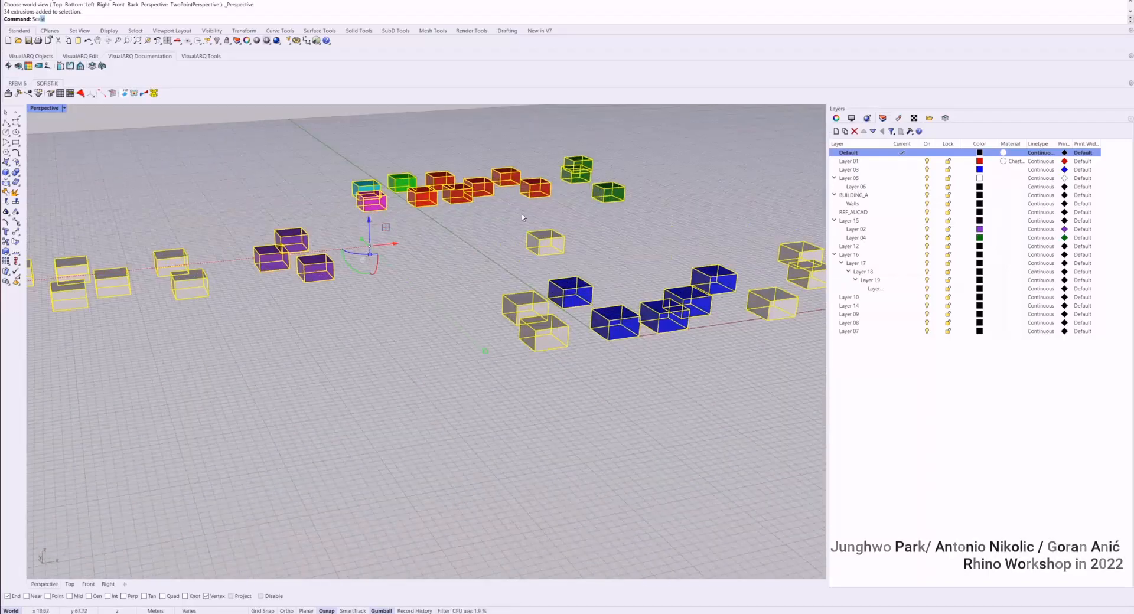
pyautogui.press('Down')
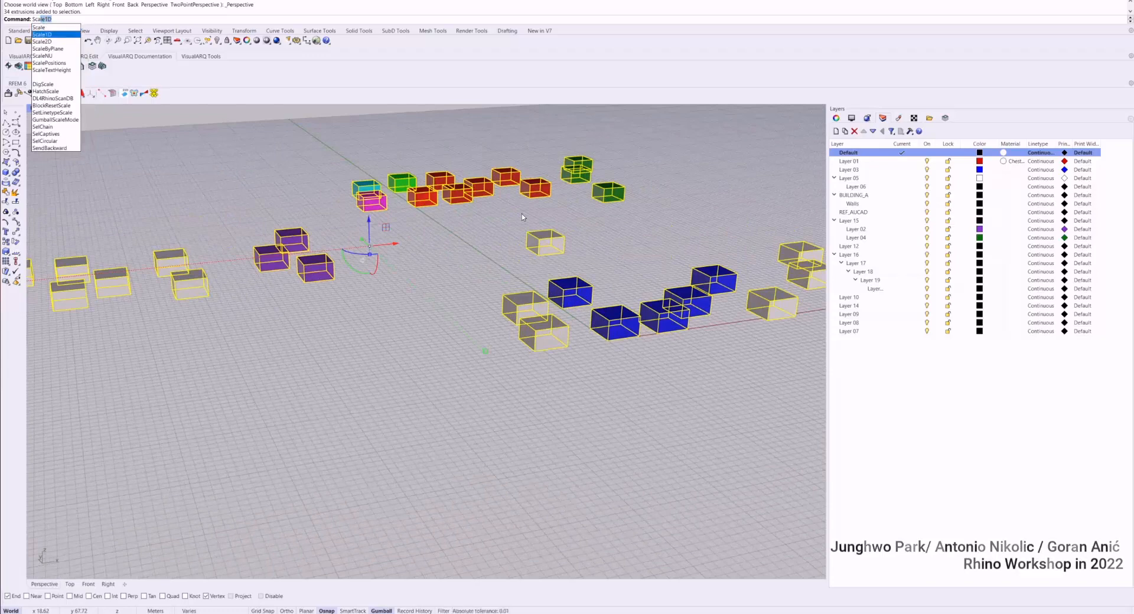
pyautogui.press('Return')
pyautogui.click(534, 351)
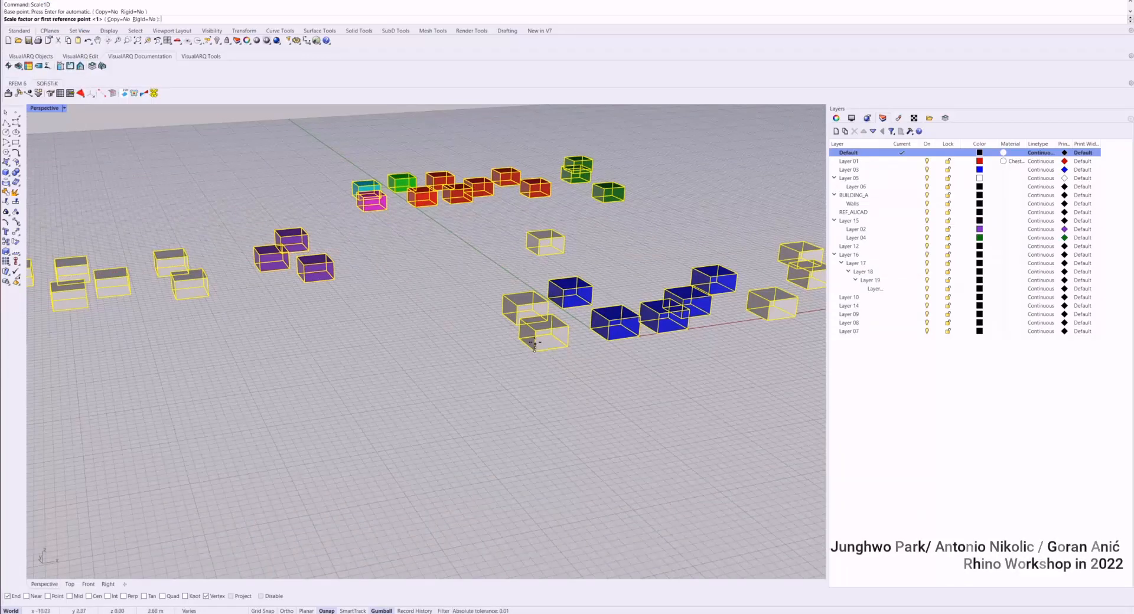
pyautogui.click(535, 330)
pyautogui.click(525, 205)
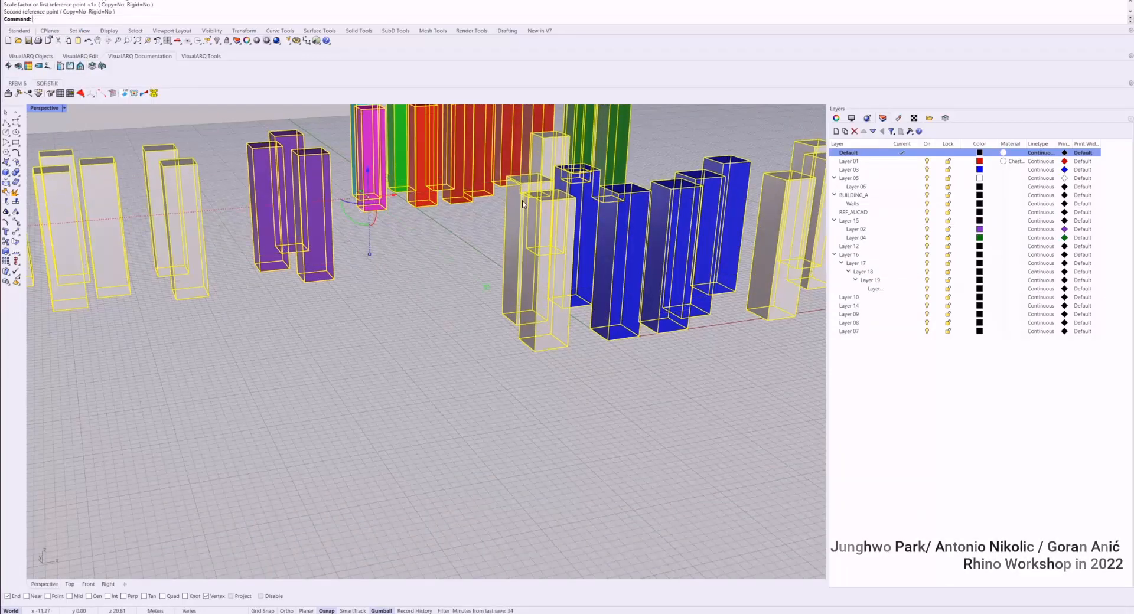
pyautogui.click(501, 265)
# Examine the tall boxes from several low angles in Perspective to judge how their vertical edges converge.
pyautogui.scroll(-8, 502, 265)
pyautogui.moveTo(505, 281); pyautogui.dragTo(543, 231, button='right')
pyautogui.scroll(8, 586, 186)
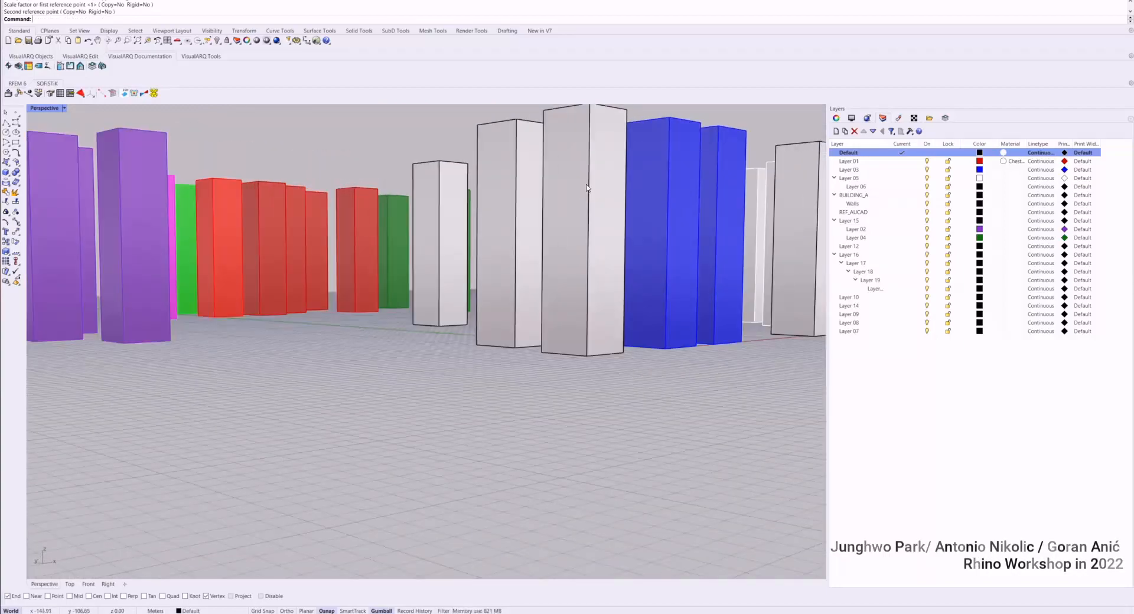
pyautogui.keyDown('shift'); pyautogui.moveTo(587, 186); pyautogui.dragTo(506, 236, button='right'); pyautogui.keyUp('shift')
pyautogui.scroll(5, 482, 190)
pyautogui.scroll(-4, 482, 194)
pyautogui.scroll(-5, 494, 235)
pyautogui.scroll(2, 499, 226)
pyautogui.scroll(-2, 499, 231)
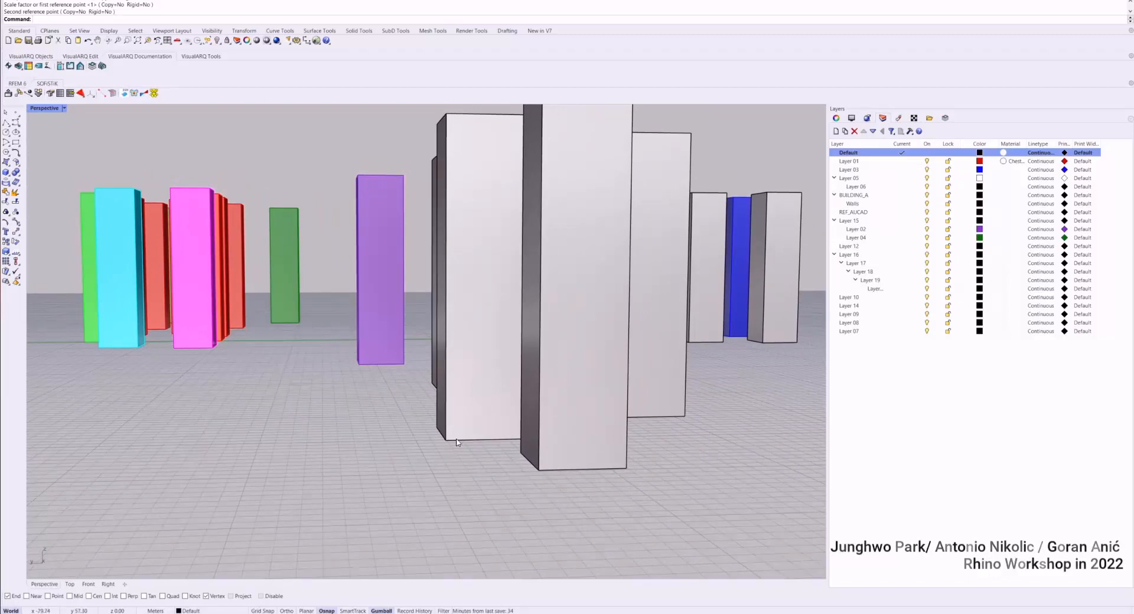
pyautogui.moveTo(466, 155); pyautogui.dragTo(480, 159, button='right')
pyautogui.scroll(2, 488, 178)
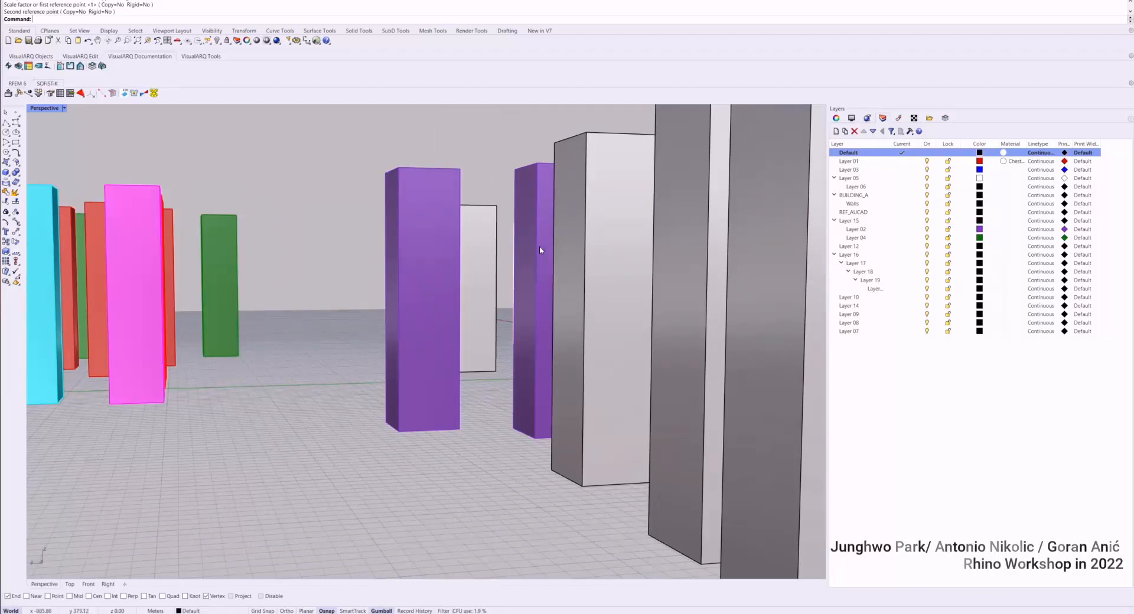
# Set the viewport to Two Point Perspective and orbit around the tall boxes to check their vertical edges.
pyautogui.click(64, 108)
pyautogui.moveTo(77, 308)
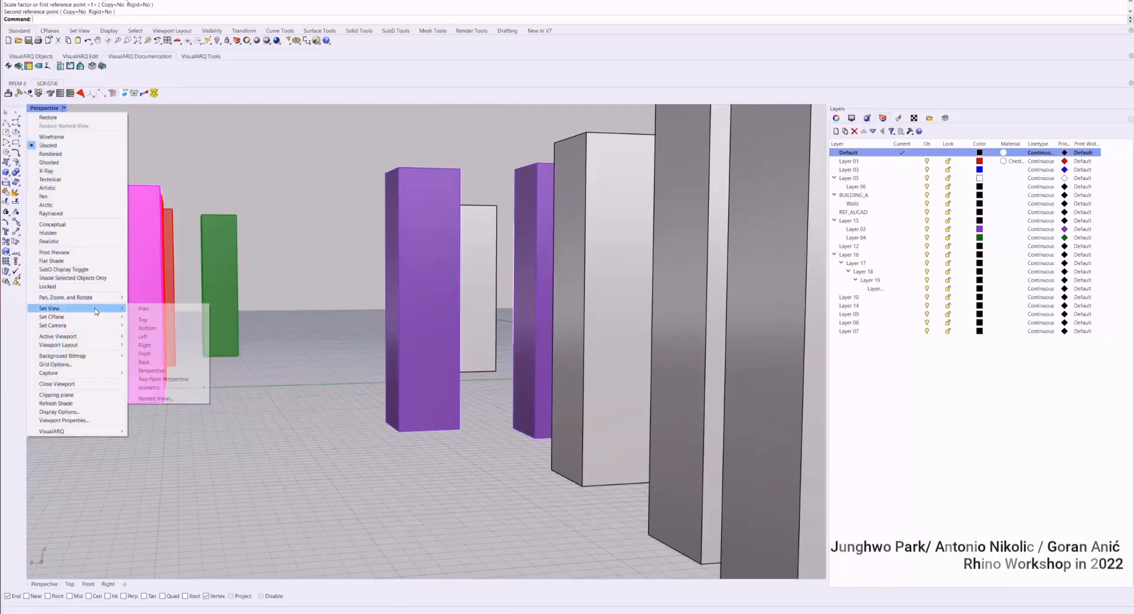
pyautogui.click(190, 379)
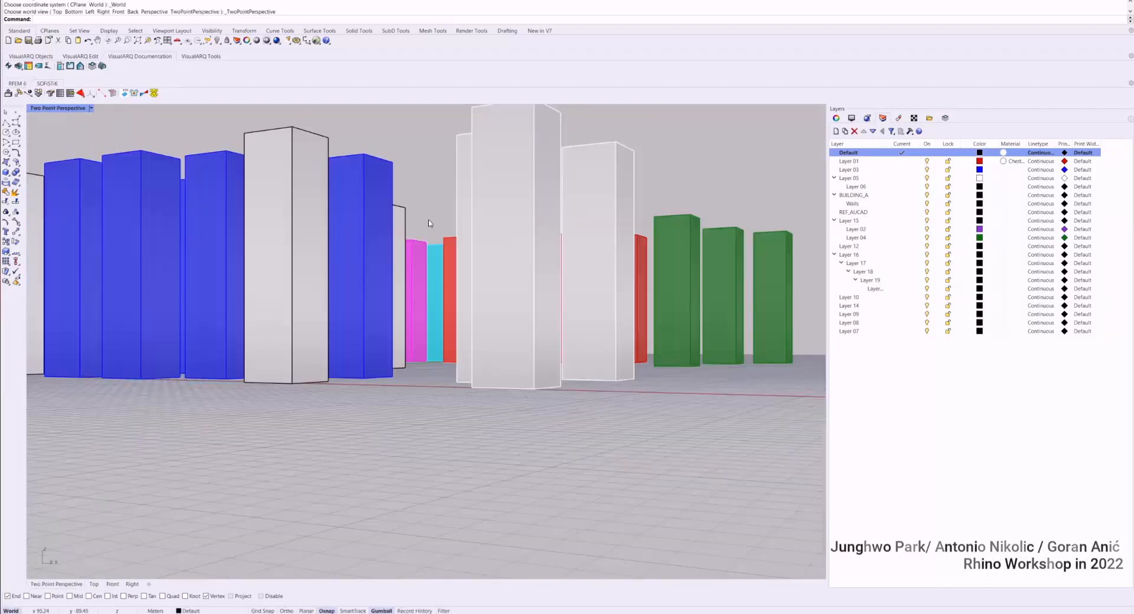
pyautogui.moveTo(449, 253); pyautogui.dragTo(453, 328, button='right')
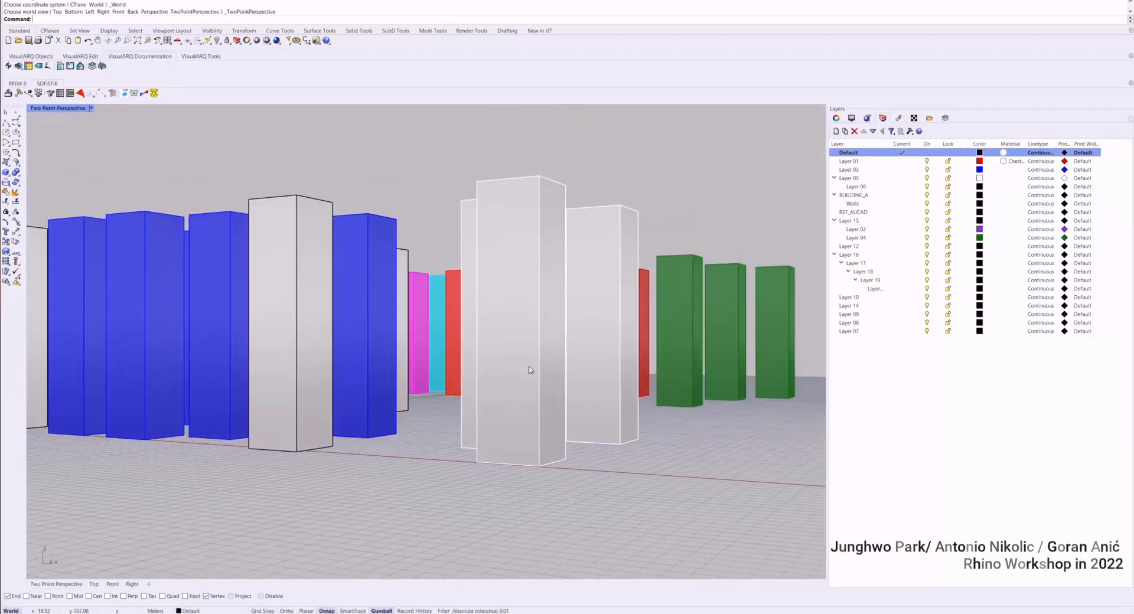
pyautogui.moveTo(605, 332); pyautogui.dragTo(449, 335, button='right')
pyautogui.moveTo(520, 331); pyautogui.dragTo(463, 332, button='right')
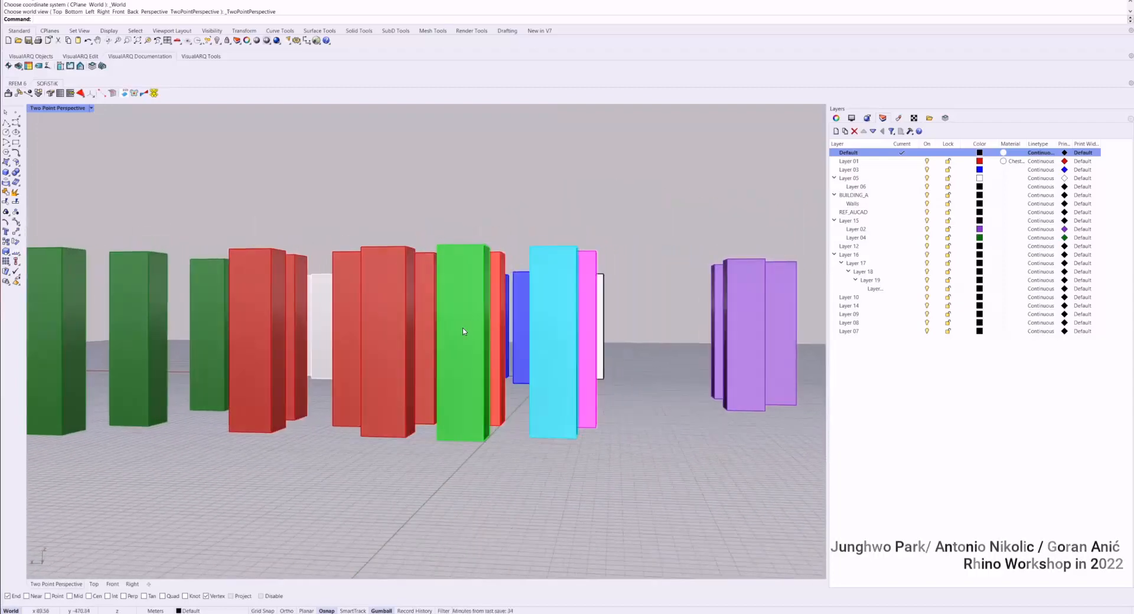
pyautogui.moveTo(354, 326); pyautogui.dragTo(508, 327, button='right')
pyautogui.scroll(5, 384, 337)
pyautogui.scroll(-5, 383, 337)
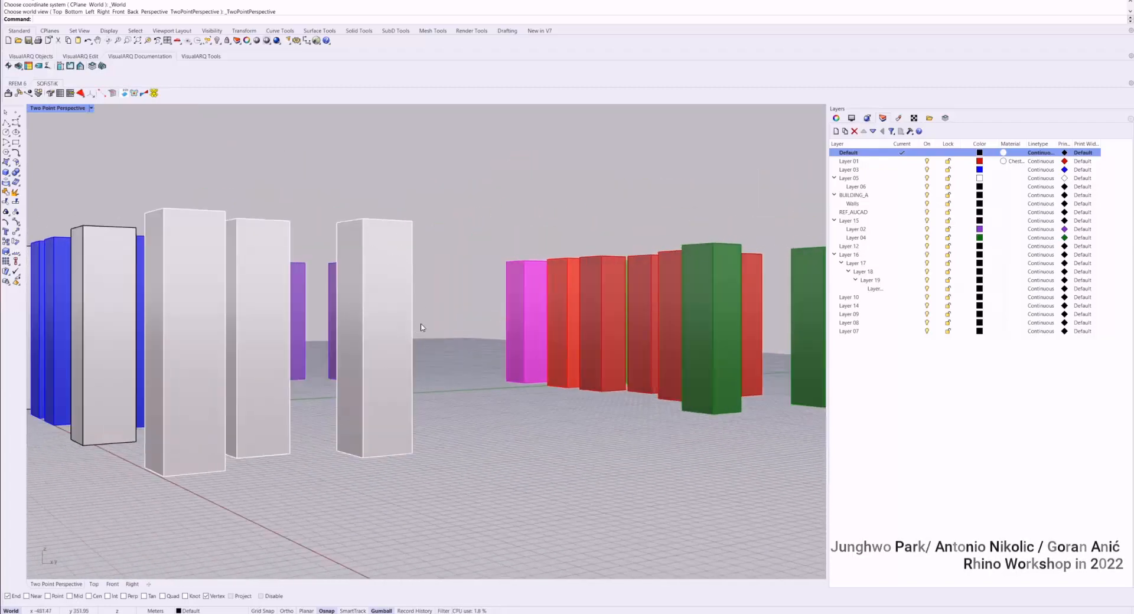
# Set the viewport to the NW isometric view and examine the tall boxes in parallel projection.
pyautogui.moveTo(498, 334); pyautogui.dragTo(482, 342, button='right')
pyautogui.click(91, 108)
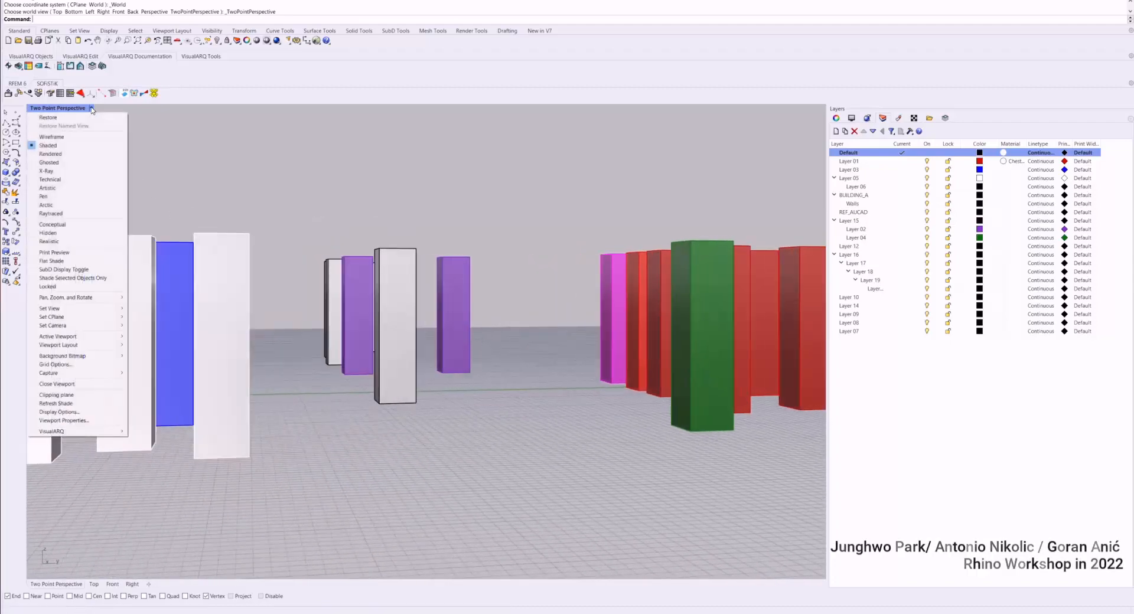
pyautogui.moveTo(109, 308)
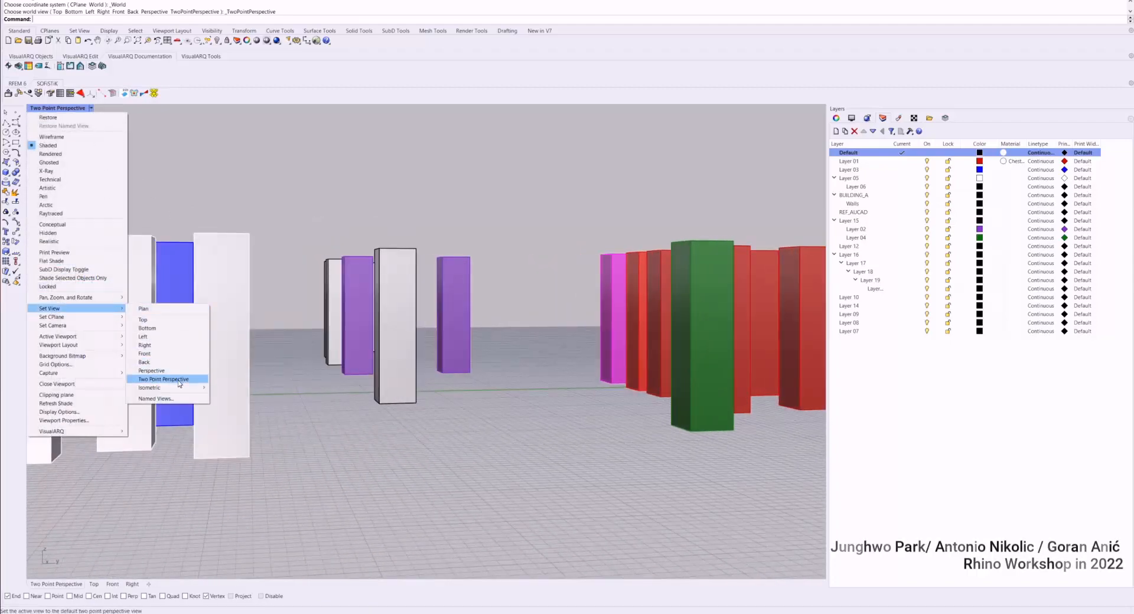
pyautogui.moveTo(179, 388)
pyautogui.click(227, 396)
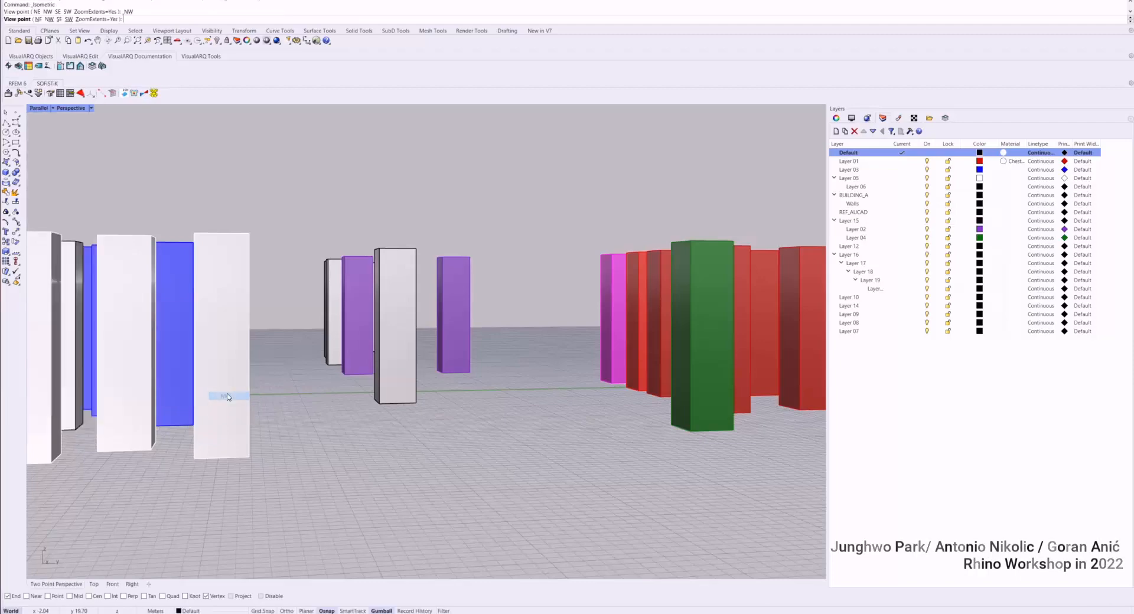
pyautogui.scroll(-3, 466, 306)
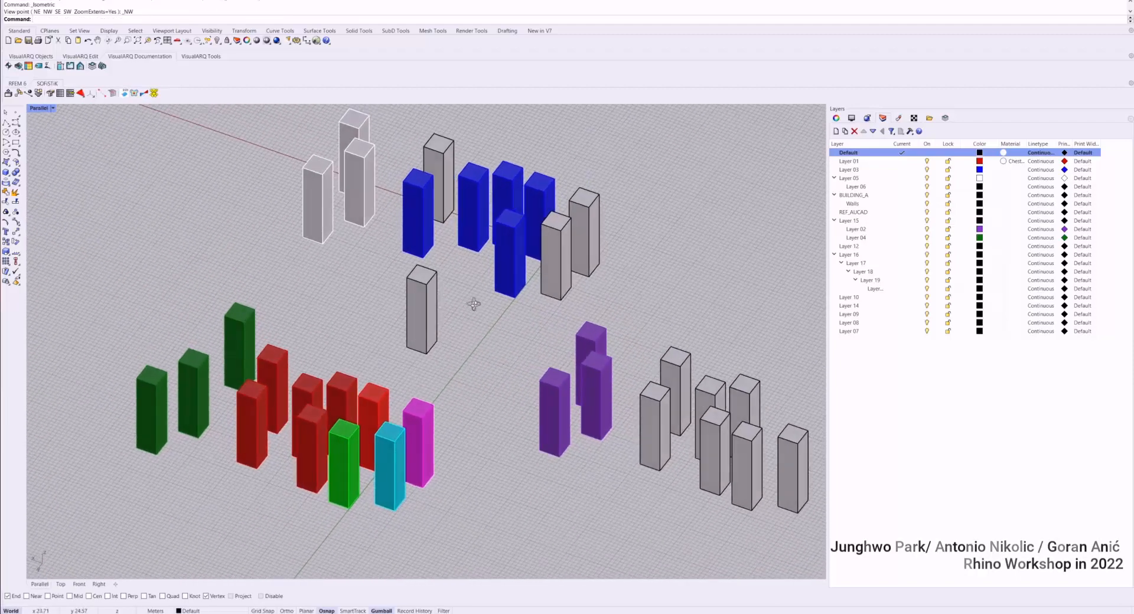
pyautogui.scroll(3, 465, 310)
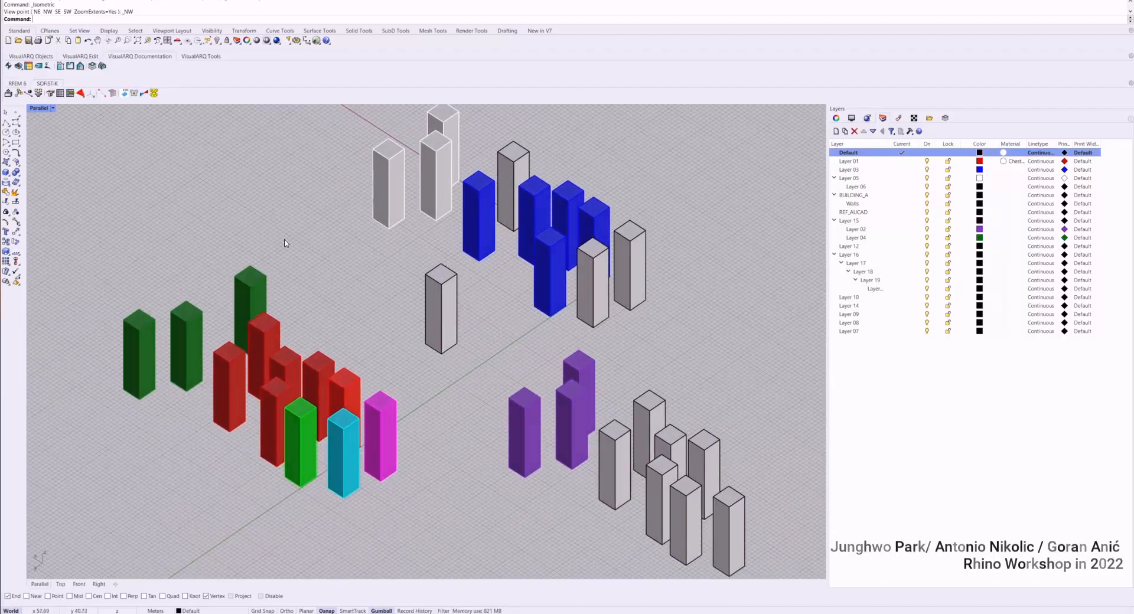
# Set the viewport back to Perspective and orbit above the boxes to compare it with the isometric view.
pyautogui.click(52, 110)
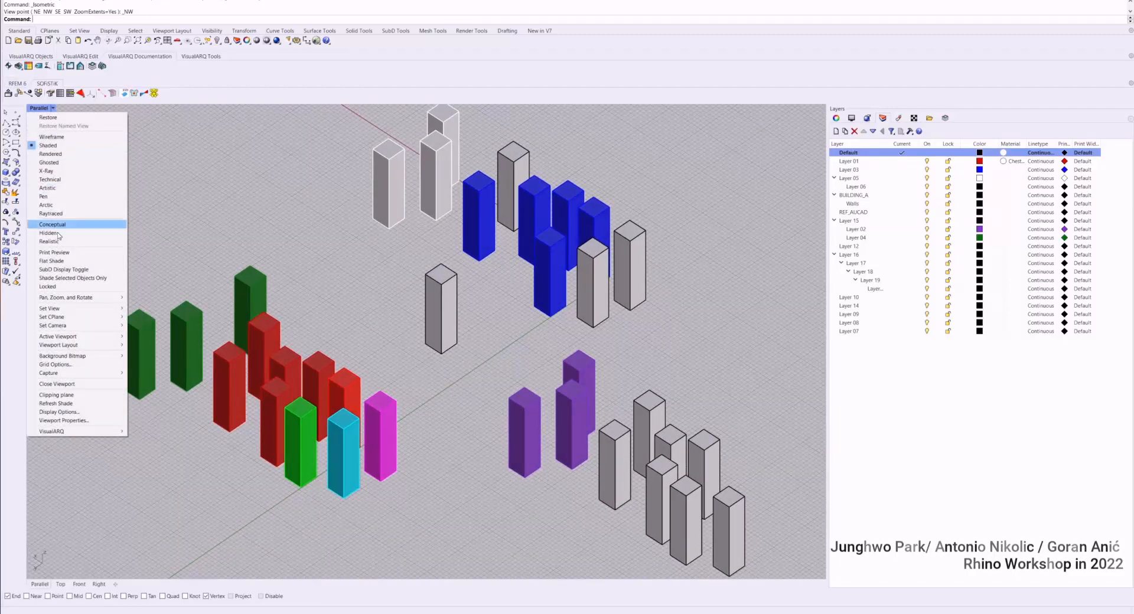
pyautogui.moveTo(81, 308)
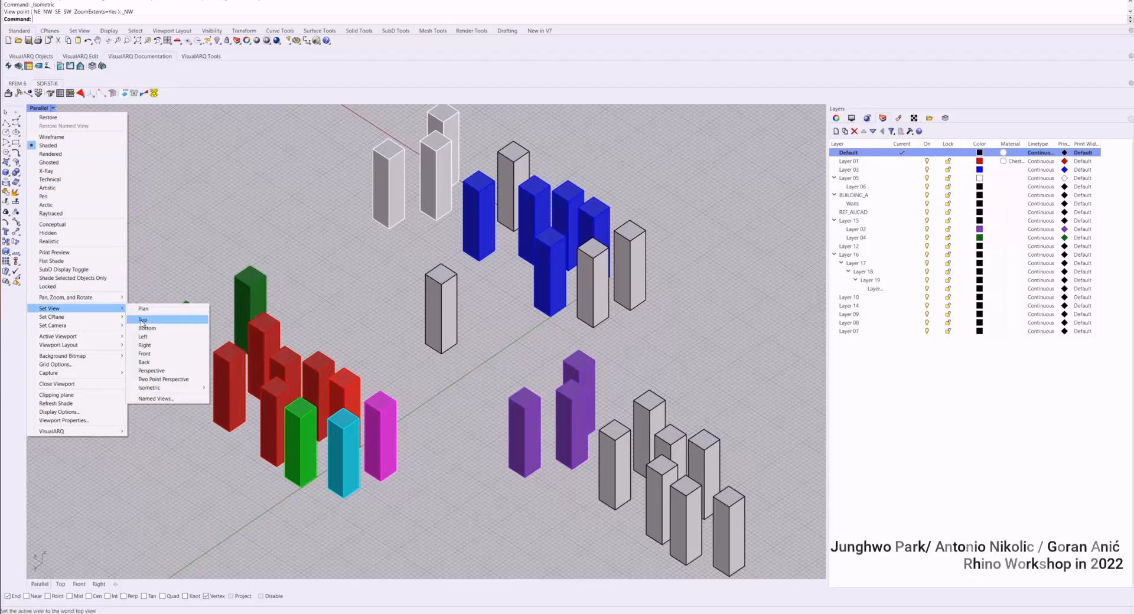
pyautogui.click(181, 372)
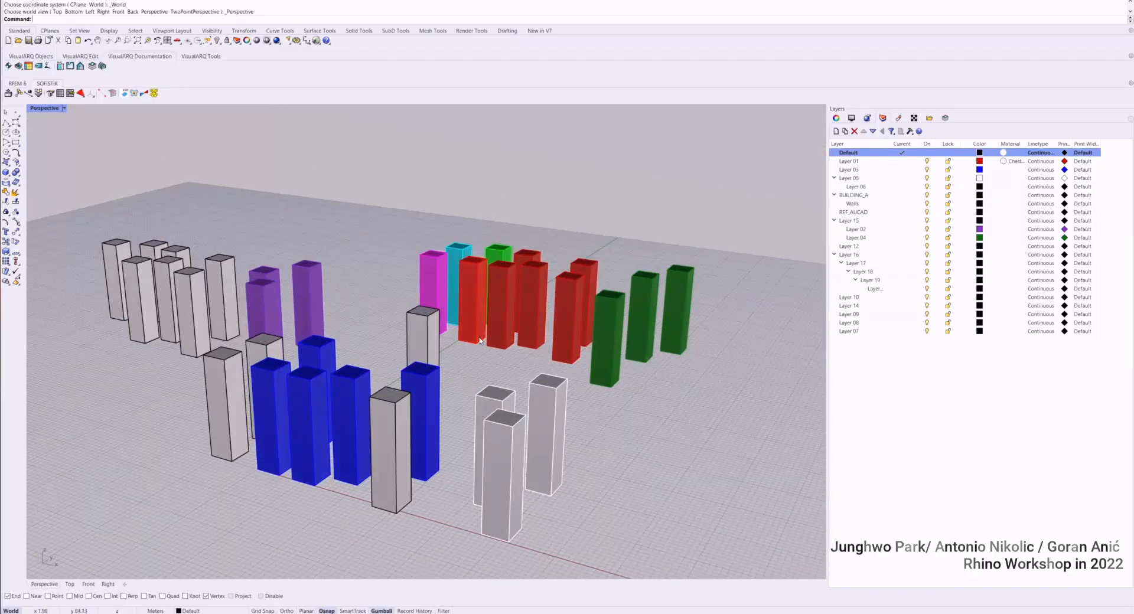
pyautogui.moveTo(480, 341); pyautogui.dragTo(424, 328, button='right')
pyautogui.scroll(3, 391, 326)
pyautogui.scroll(-4, 402, 324)
pyautogui.scroll(3, 424, 328)
pyautogui.click(64, 108)
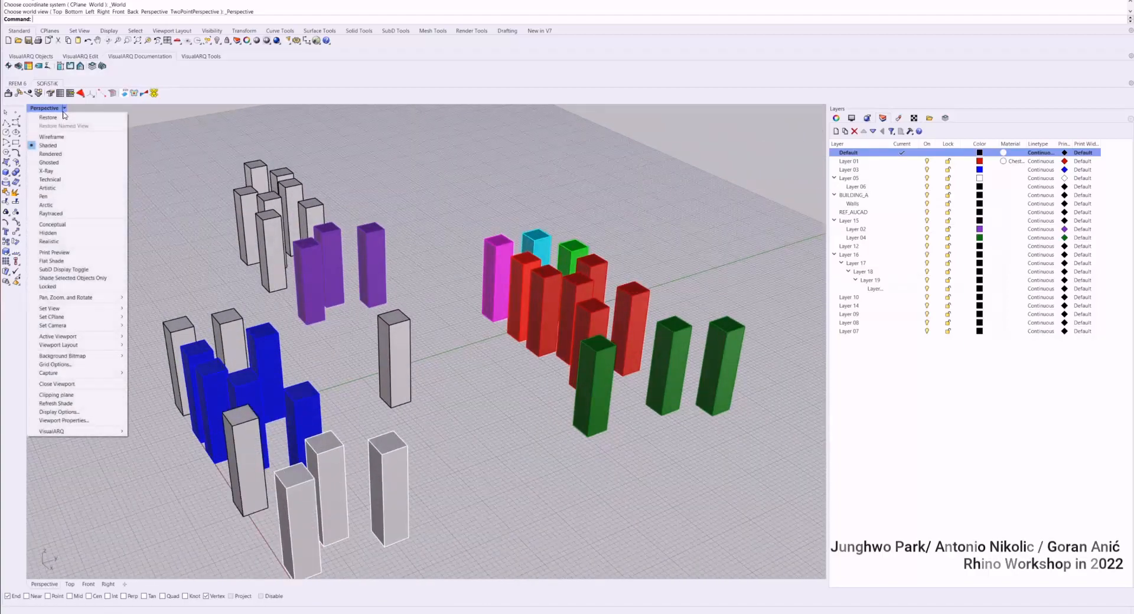
pyautogui.moveTo(83, 309)
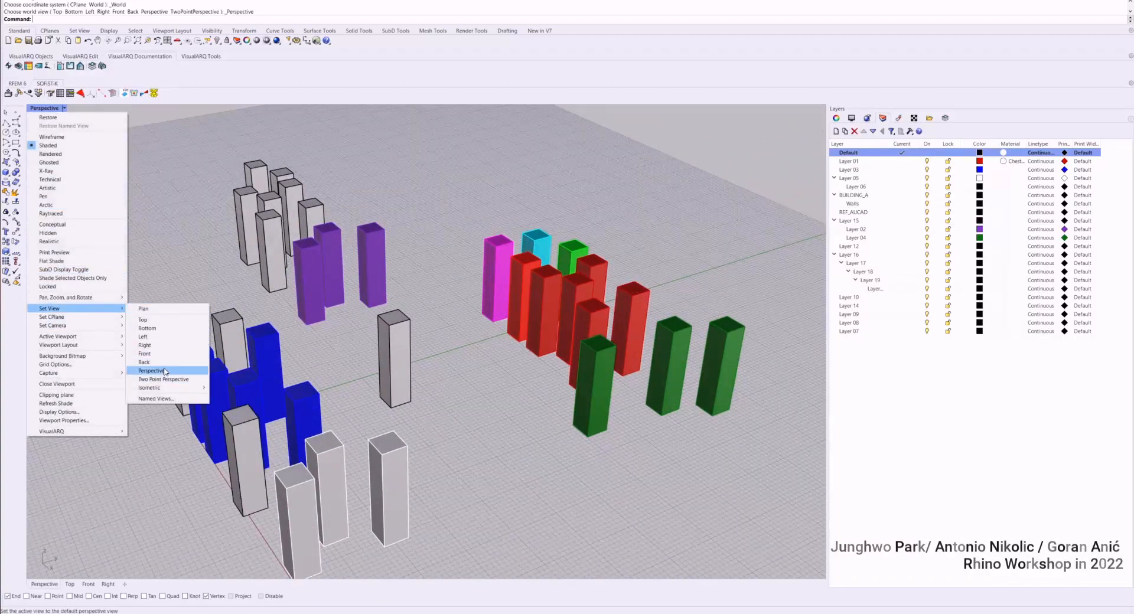
pyautogui.moveTo(191, 388)
pyautogui.click(448, 327)
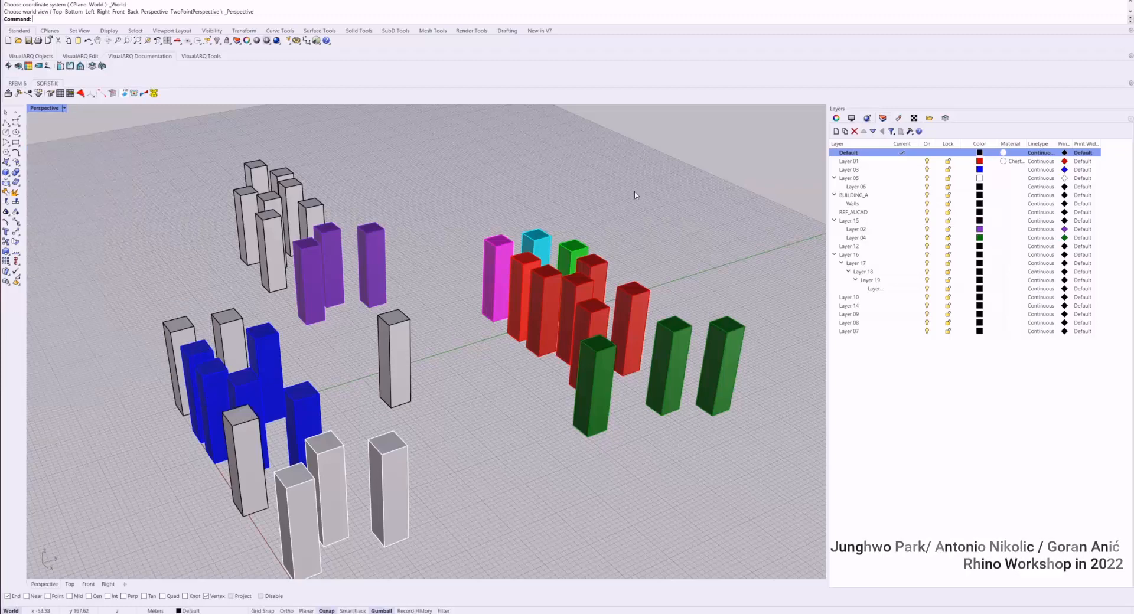
# Set the Perspective camera's lens length to 22 in the view properties and view the boxes from ground level.
pyautogui.click(851, 119)
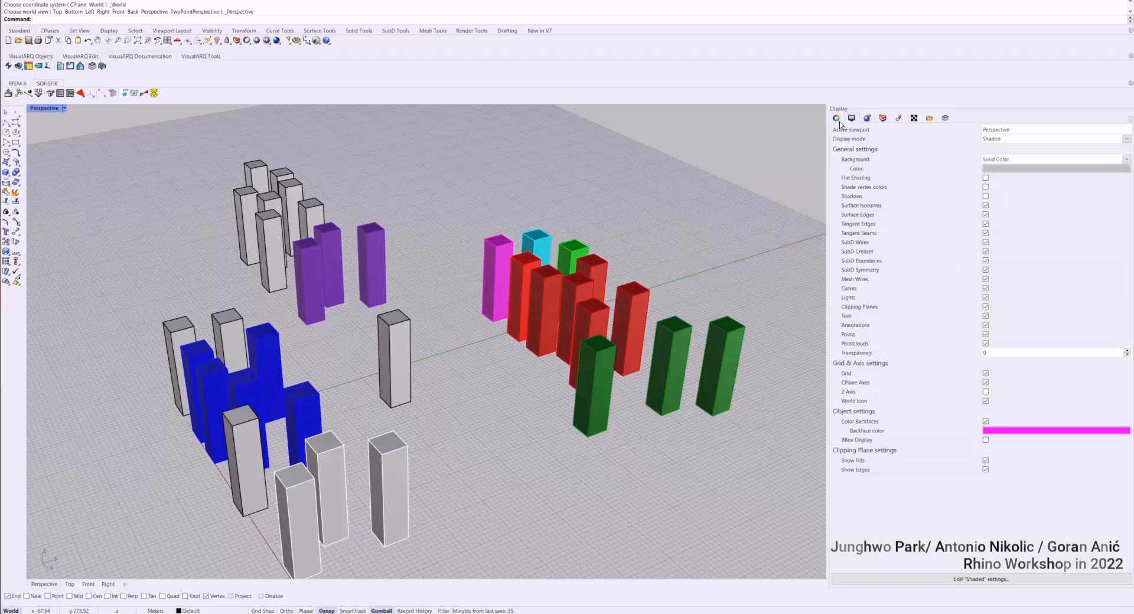
pyautogui.click(838, 120)
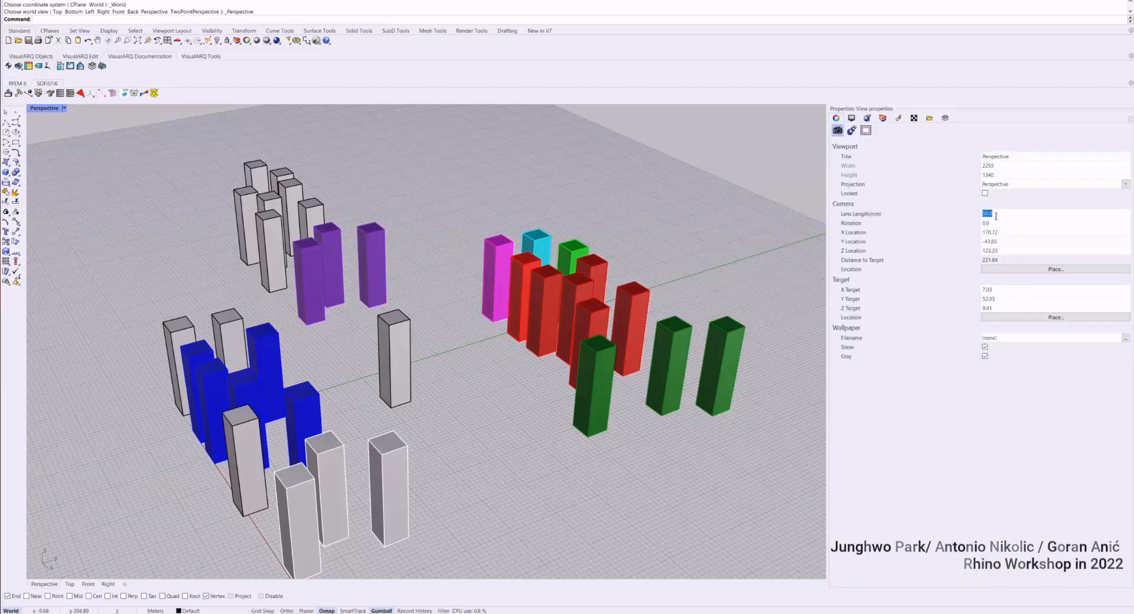
pyautogui.press('Return')
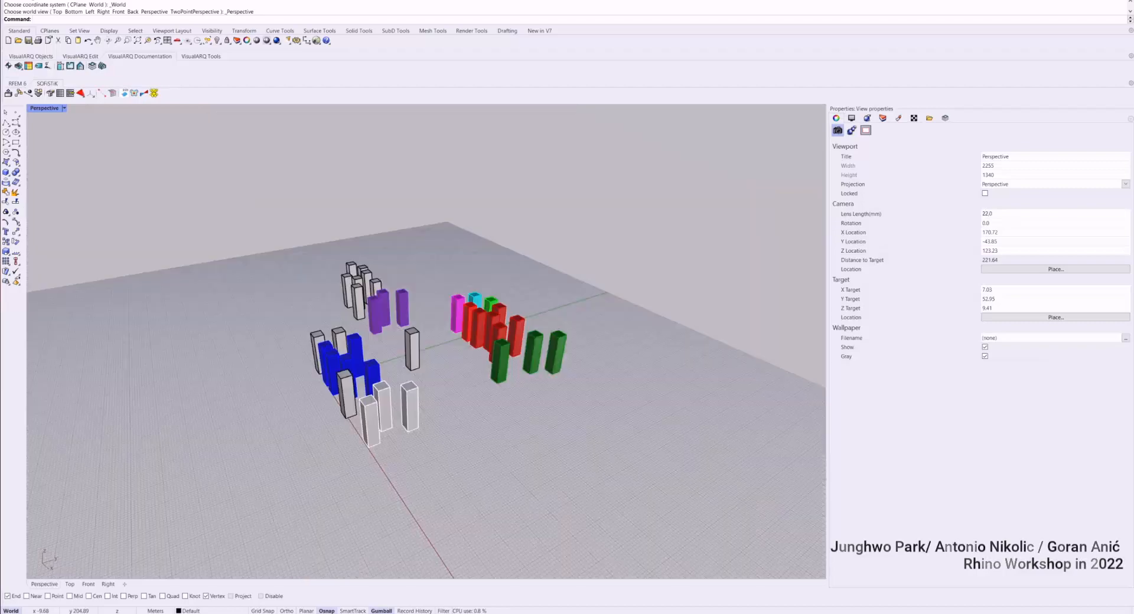
pyautogui.moveTo(509, 422); pyautogui.dragTo(472, 363, button='right')
pyautogui.scroll(10, 459, 325)
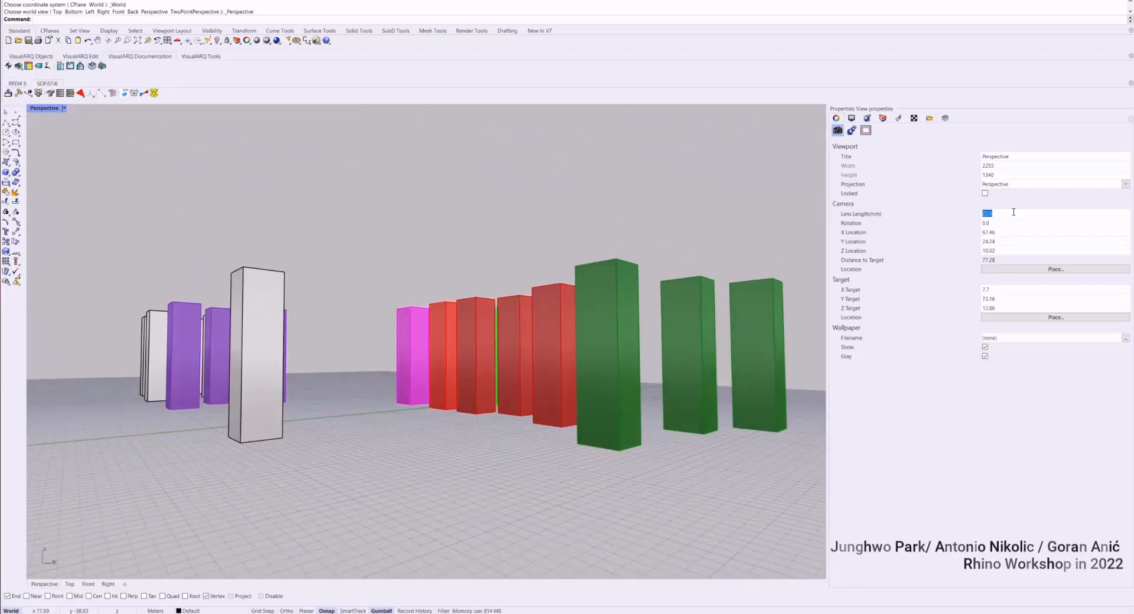
# Set the camera lens length to 7 and orbit around the boxes to examine the wide-angle distortion.
pyautogui.write('7')
pyautogui.press('Return')
pyautogui.moveTo(529, 296); pyautogui.dragTo(294, 384, button='right')
pyautogui.scroll(6, 398, 349)
pyautogui.scroll(-2, 325, 328)
pyautogui.keyDown('shift'); pyautogui.moveTo(455, 375); pyautogui.dragTo(361, 358, button='right'); pyautogui.keyUp('shift')
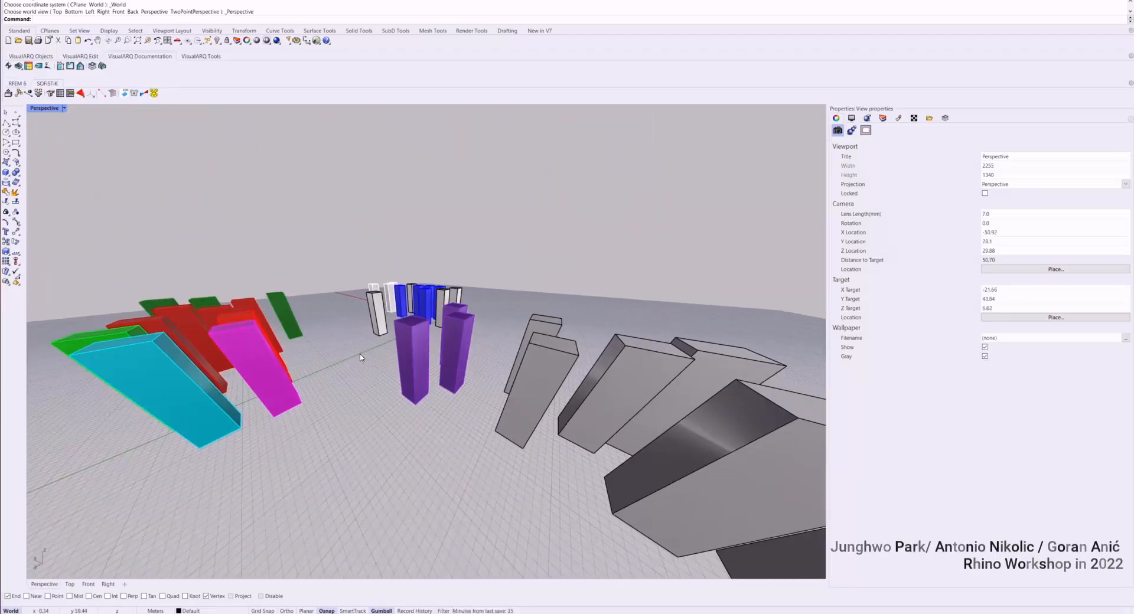
pyautogui.rightClick(362, 356)
# Set the viewport to Two Point Perspective and examine the wide-angle view of the boxes near ground level.
pyautogui.click(61, 109)
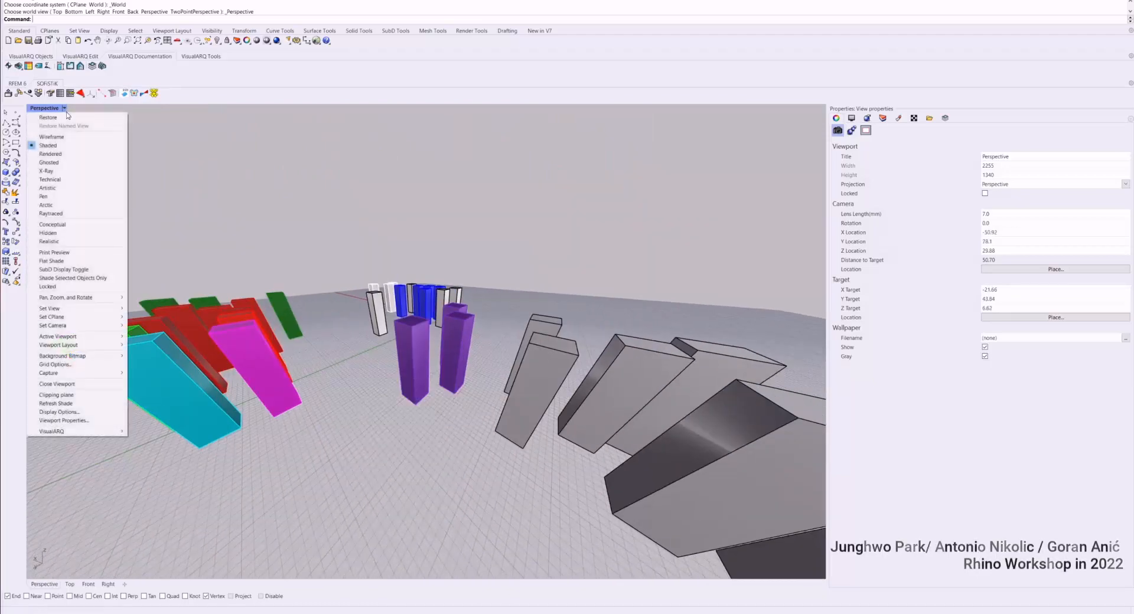
pyautogui.moveTo(105, 310)
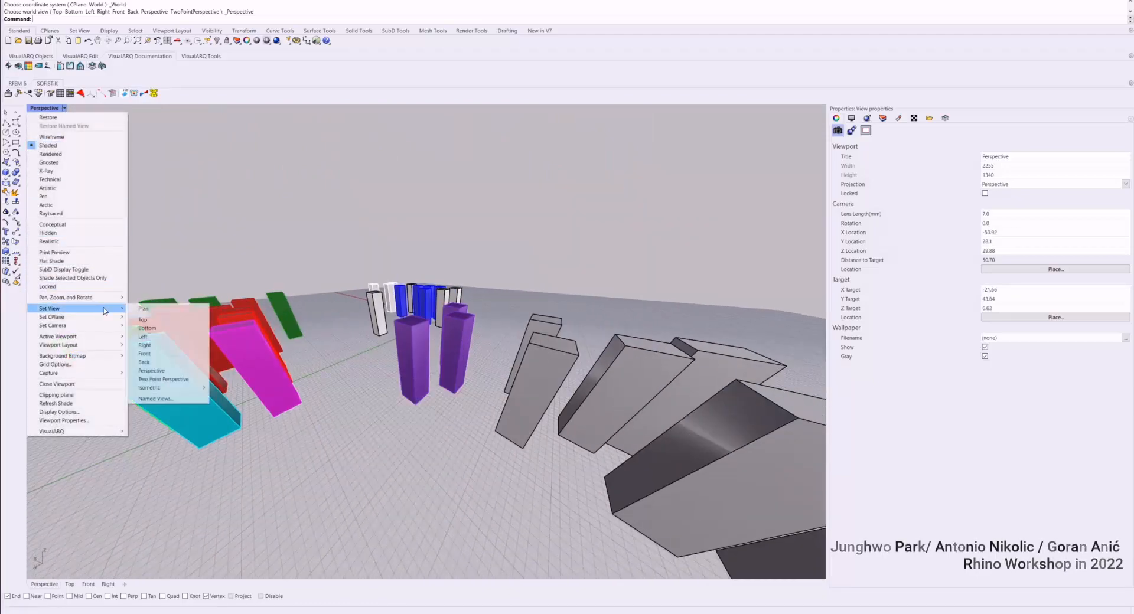
pyautogui.click(163, 379)
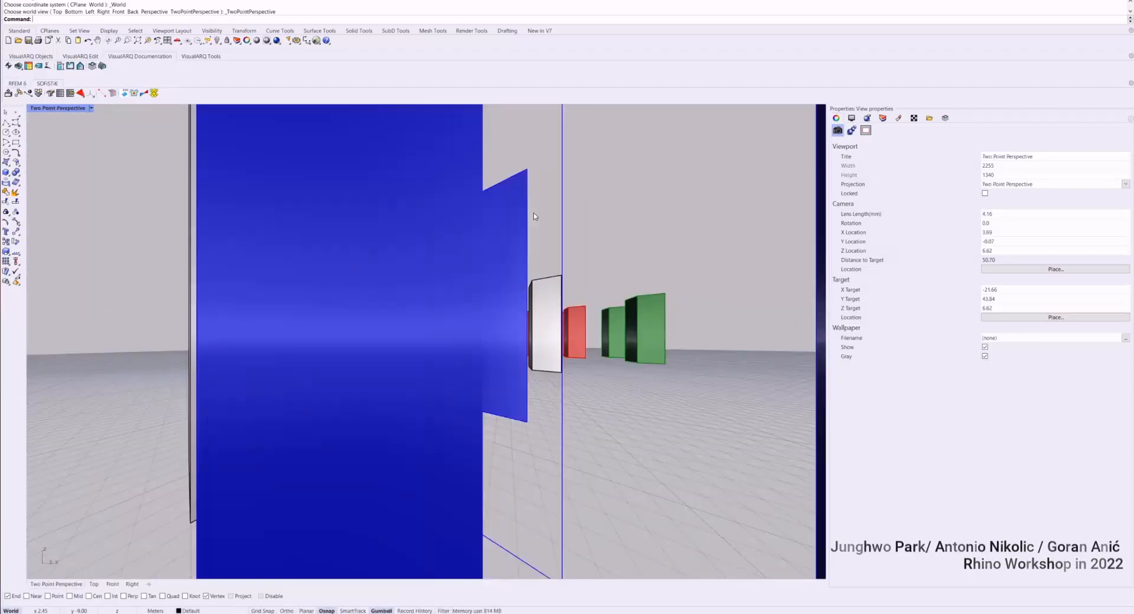
pyautogui.scroll(-4, 565, 230)
pyautogui.moveTo(566, 229); pyautogui.dragTo(566, 264, button='right')
pyautogui.scroll(3, 563, 264)
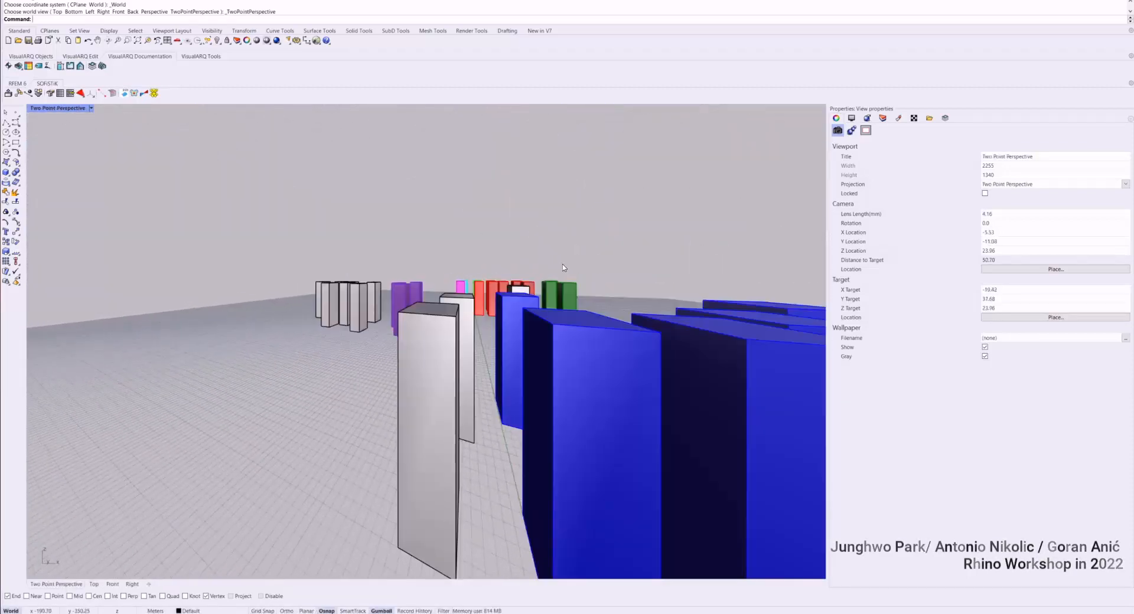
pyautogui.moveTo(443, 278); pyautogui.dragTo(479, 278, button='right')
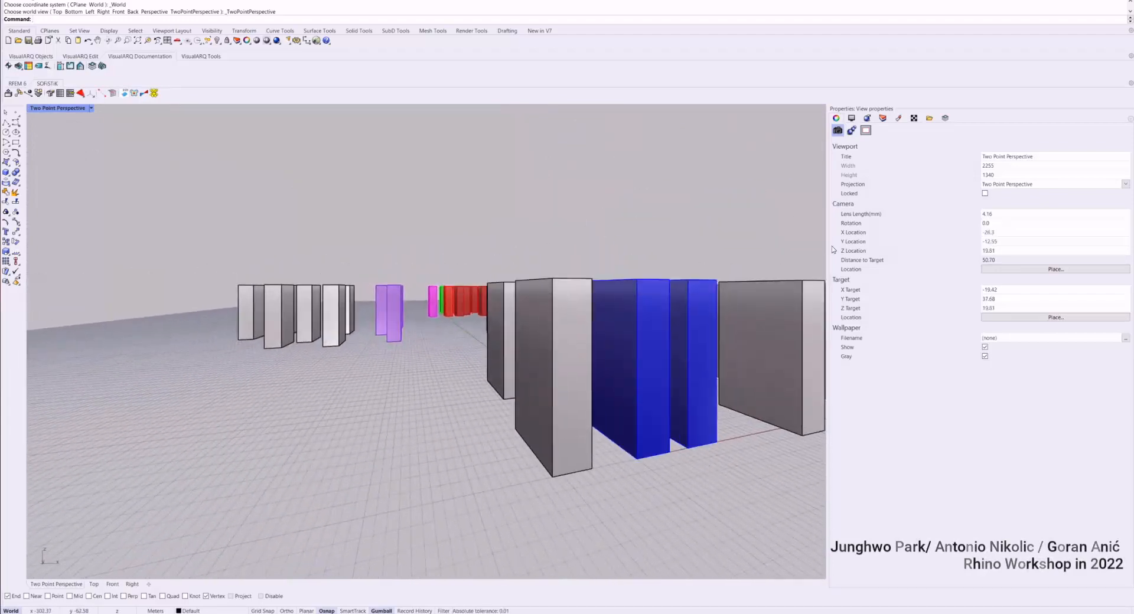
# Set the Two Point Perspective camera's lens length to 50 and bring all the boxes into view.
pyautogui.click(1016, 215)
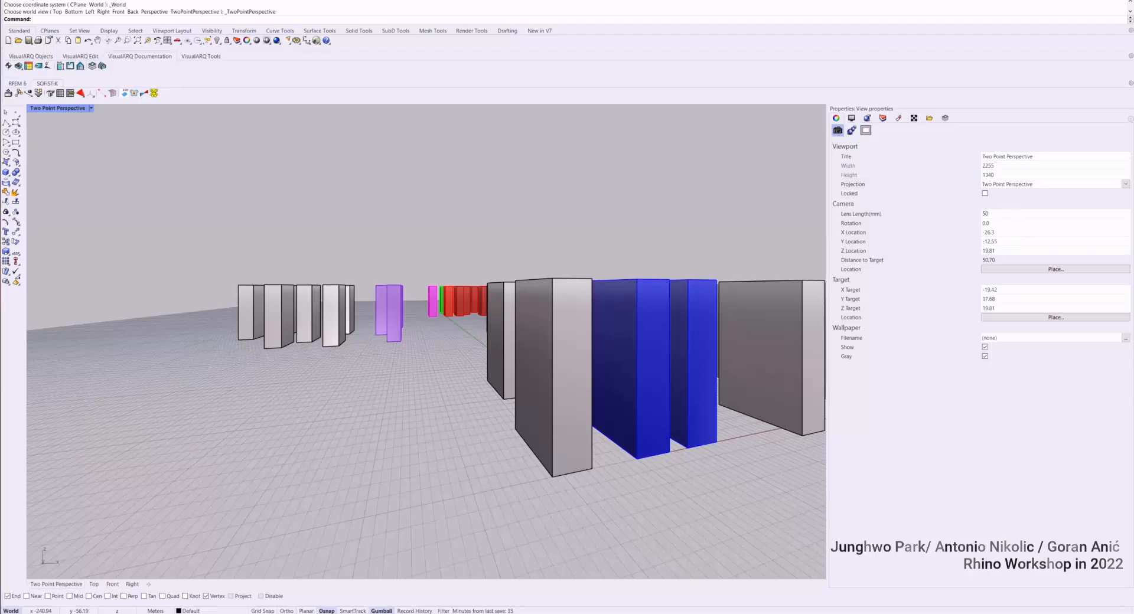
pyautogui.press('Return')
pyautogui.moveTo(488, 250); pyautogui.dragTo(554, 255, button='right')
pyautogui.scroll(-10, 515, 269)
pyautogui.scroll(2, 580, 278)
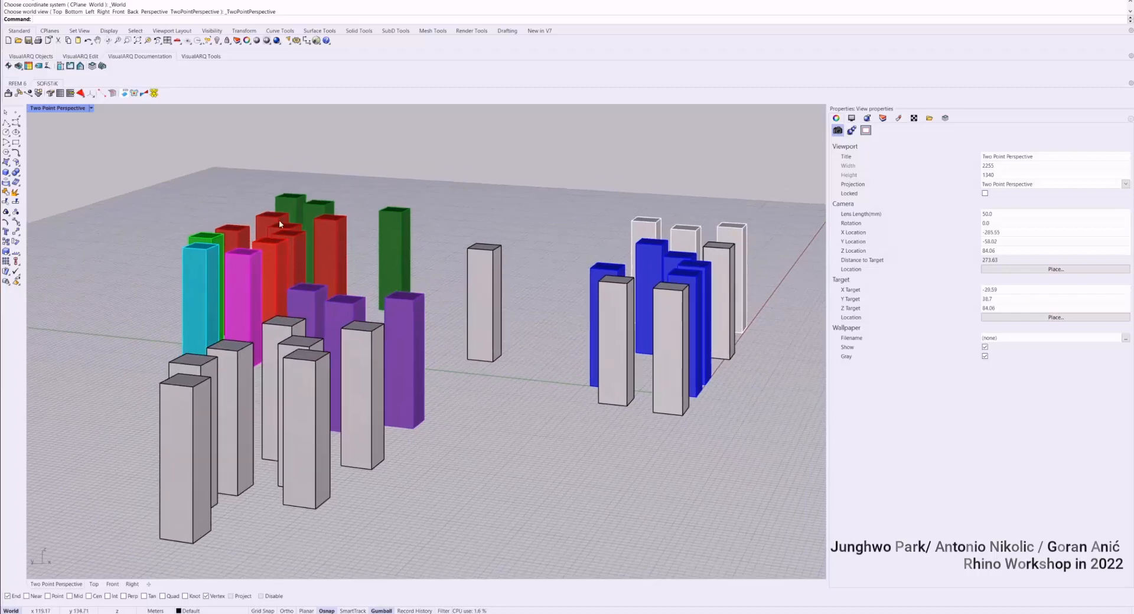
# Return the viewport to Perspective and orbit around the boxes with the 50 mm lens.
pyautogui.click(92, 109)
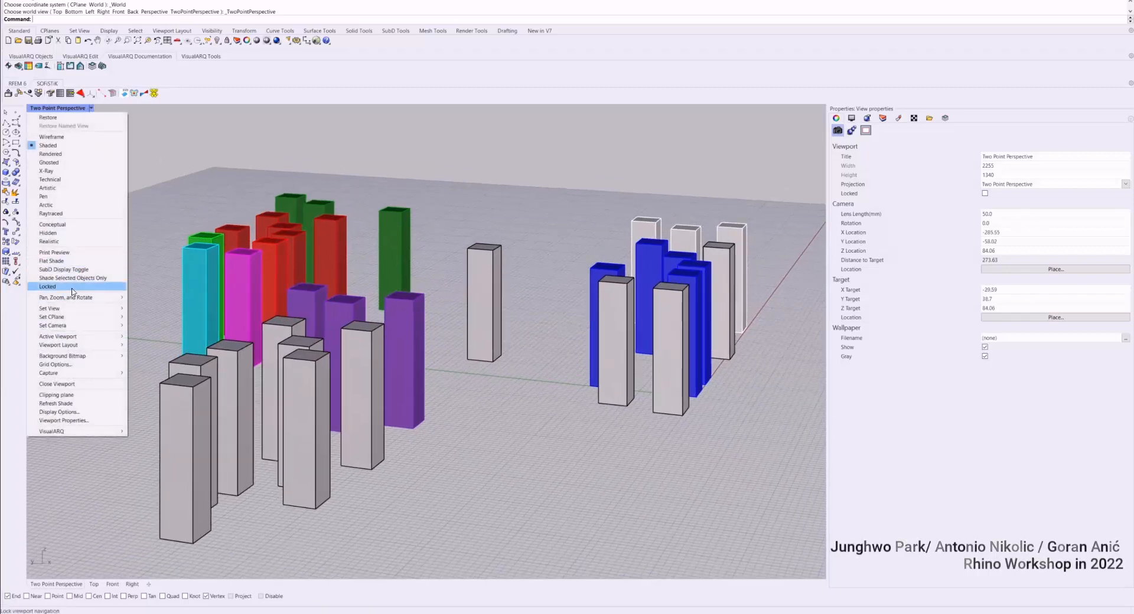
pyautogui.moveTo(83, 309)
pyautogui.click(163, 371)
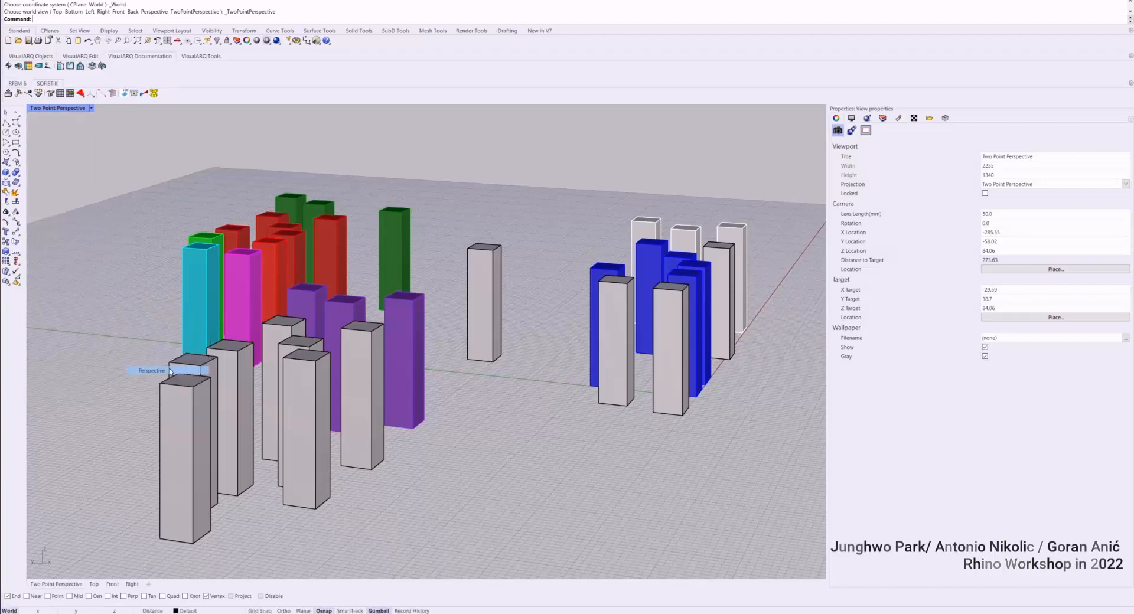
pyautogui.moveTo(245, 294); pyautogui.dragTo(721, 298, button='right')
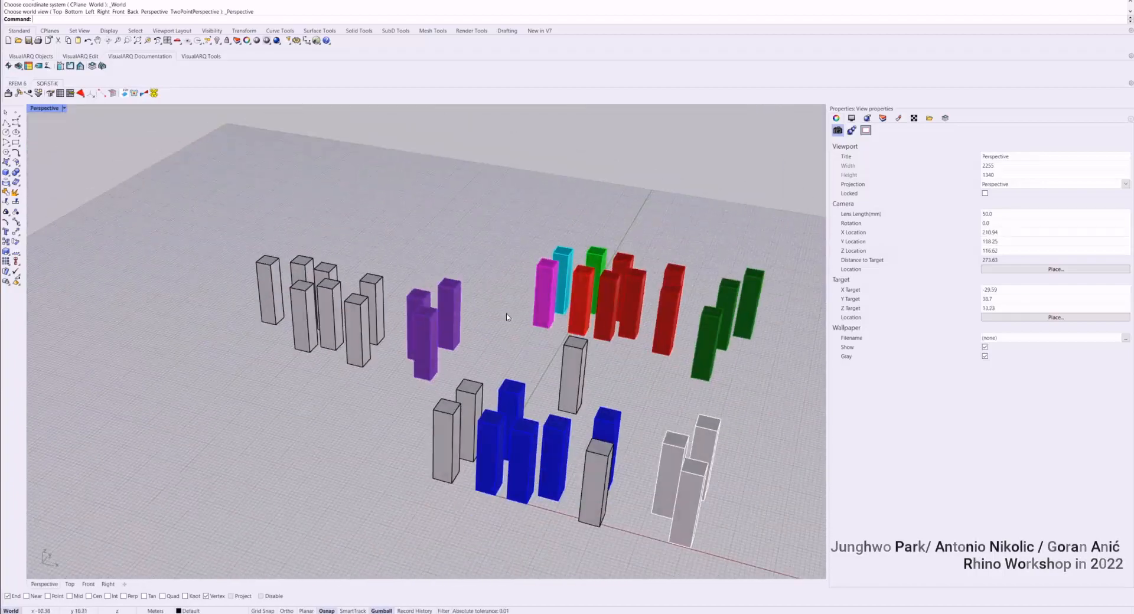
pyautogui.moveTo(509, 317); pyautogui.dragTo(599, 272, button='right')
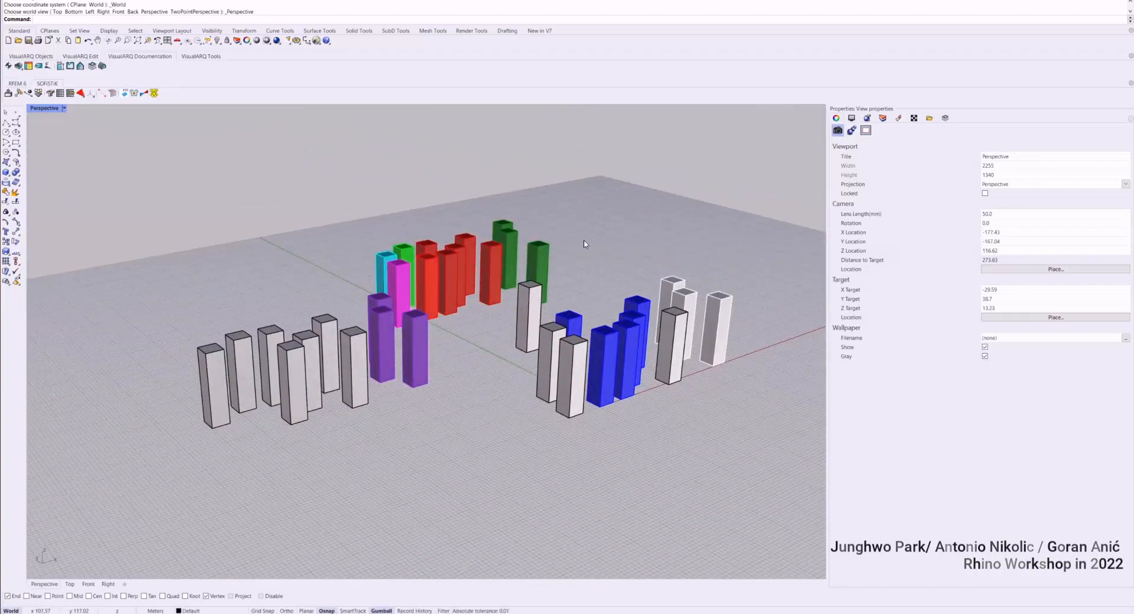
# Restore the four-viewport layout, show the display settings, and zoom in on the boxes in the Perspective viewport.
pyautogui.doubleClick(41, 110)
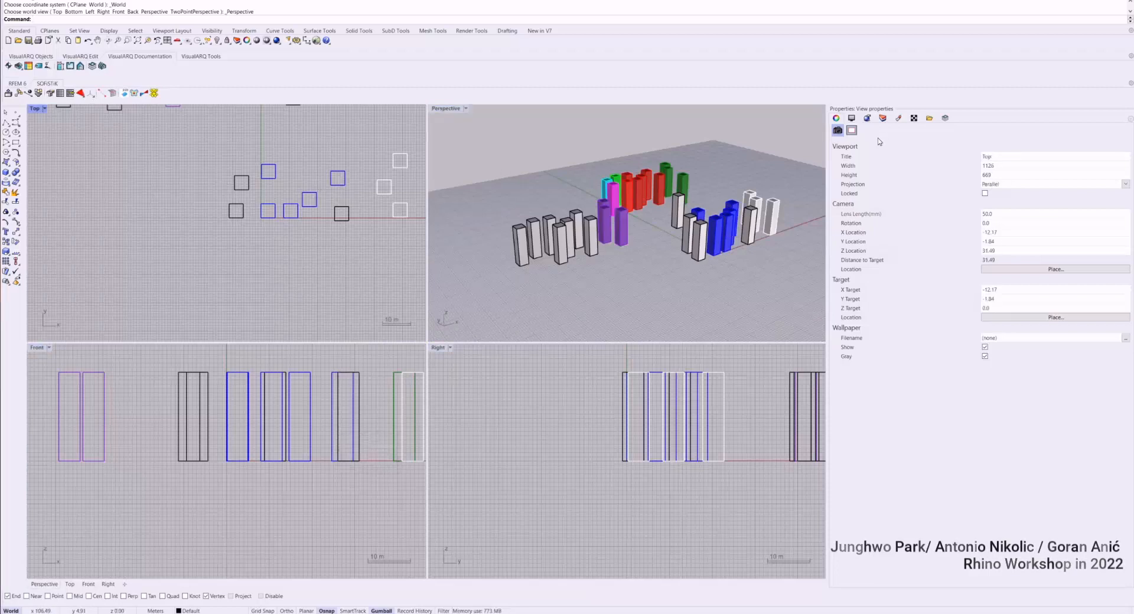
pyautogui.click(883, 119)
pyautogui.click(837, 119)
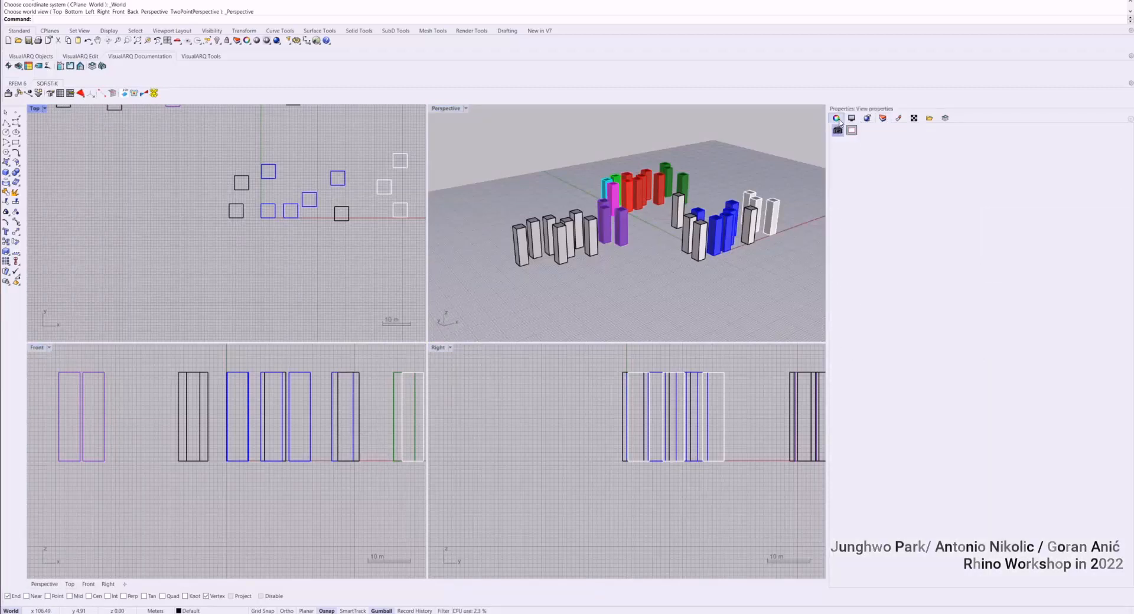
pyautogui.click(851, 118)
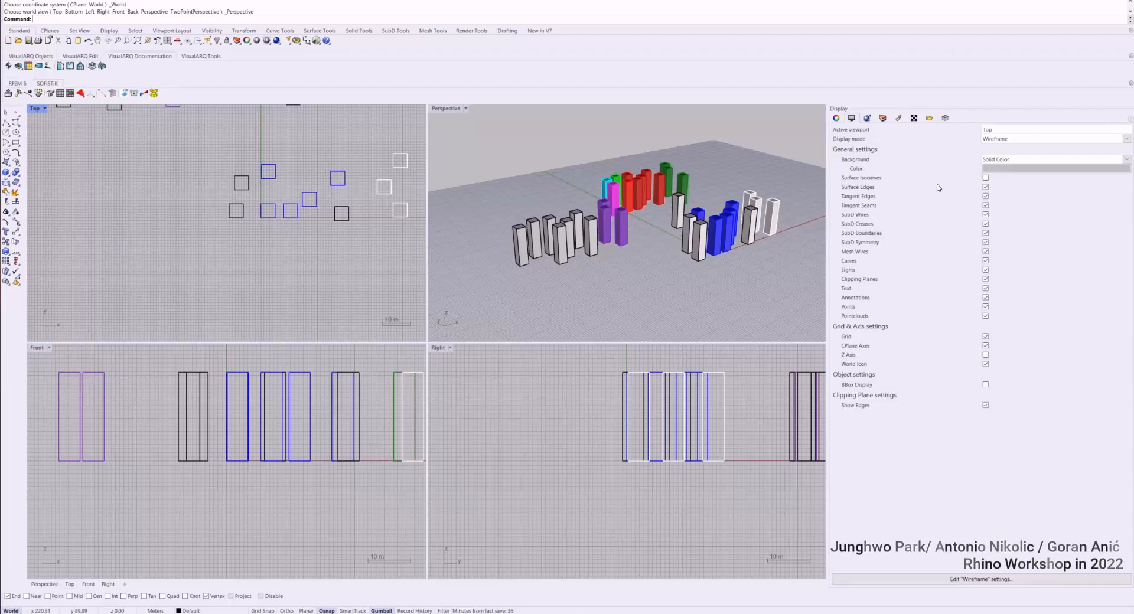
pyautogui.scroll(6, 734, 223)
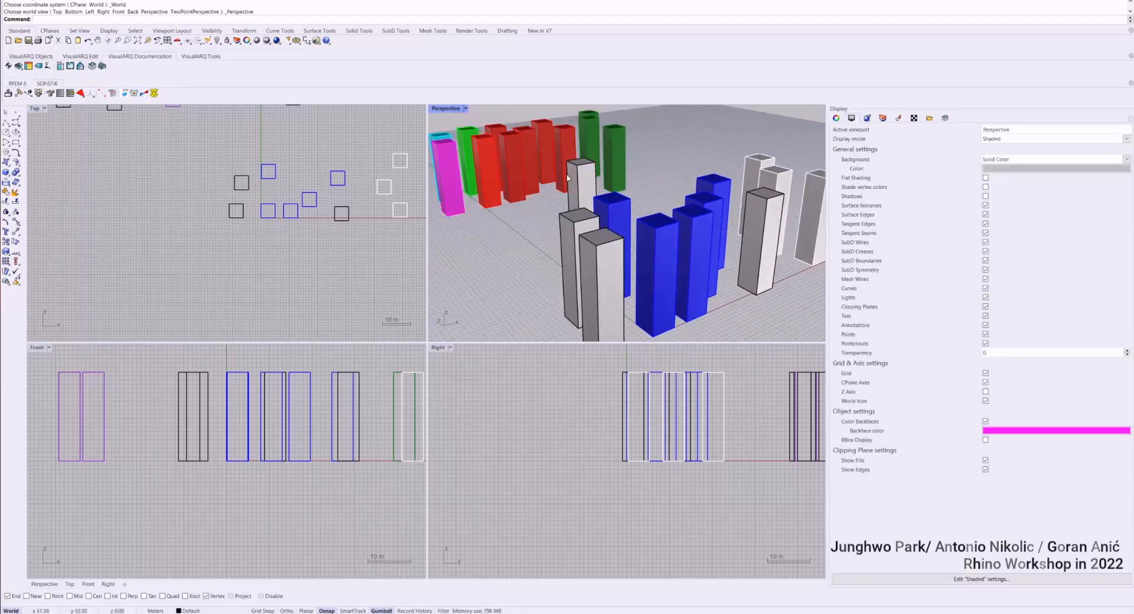
# Set the Perspective viewport's display mode to Rendered and maximize that viewport.
pyautogui.click(466, 109)
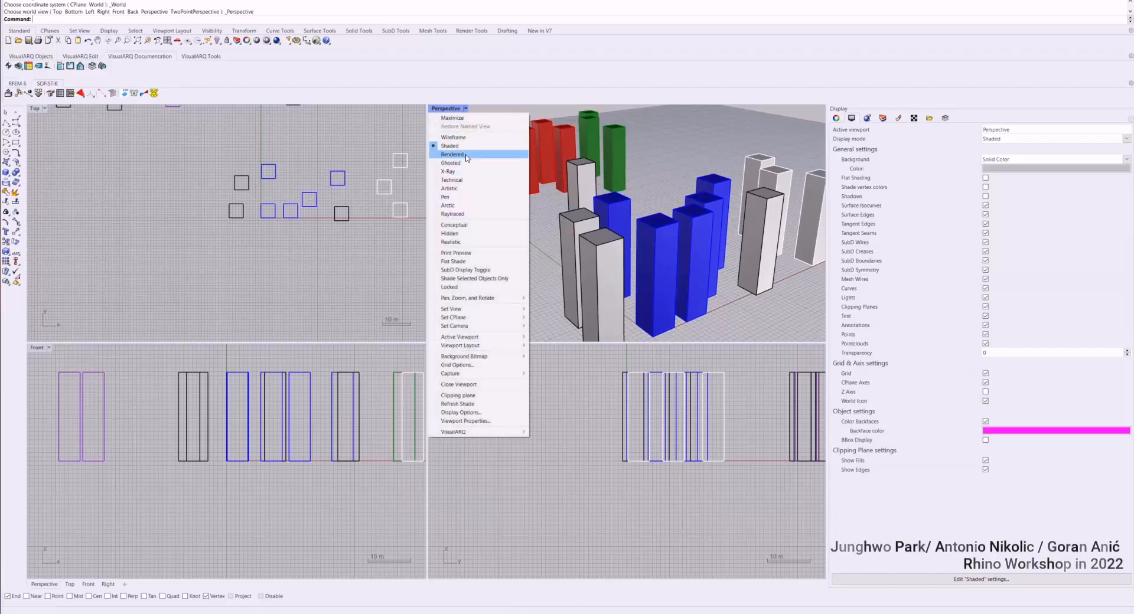
pyautogui.click(453, 154)
pyautogui.doubleClick(449, 109)
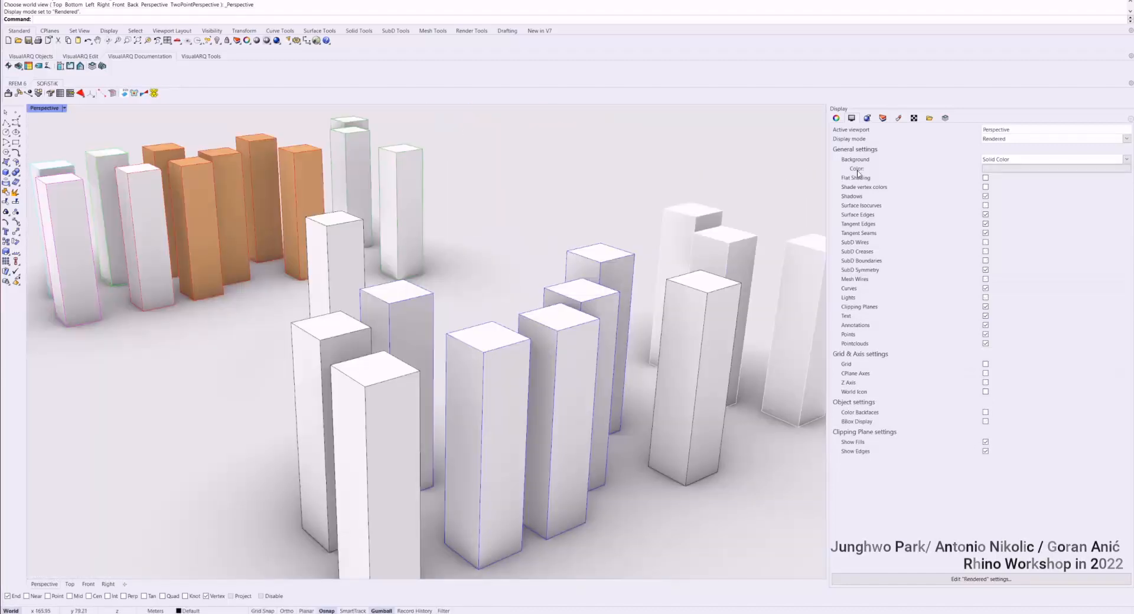
# Toggle shadows off and back on, and turn off surface edges in the Rendered display settings.
pyautogui.click(986, 198)
pyautogui.click(986, 199)
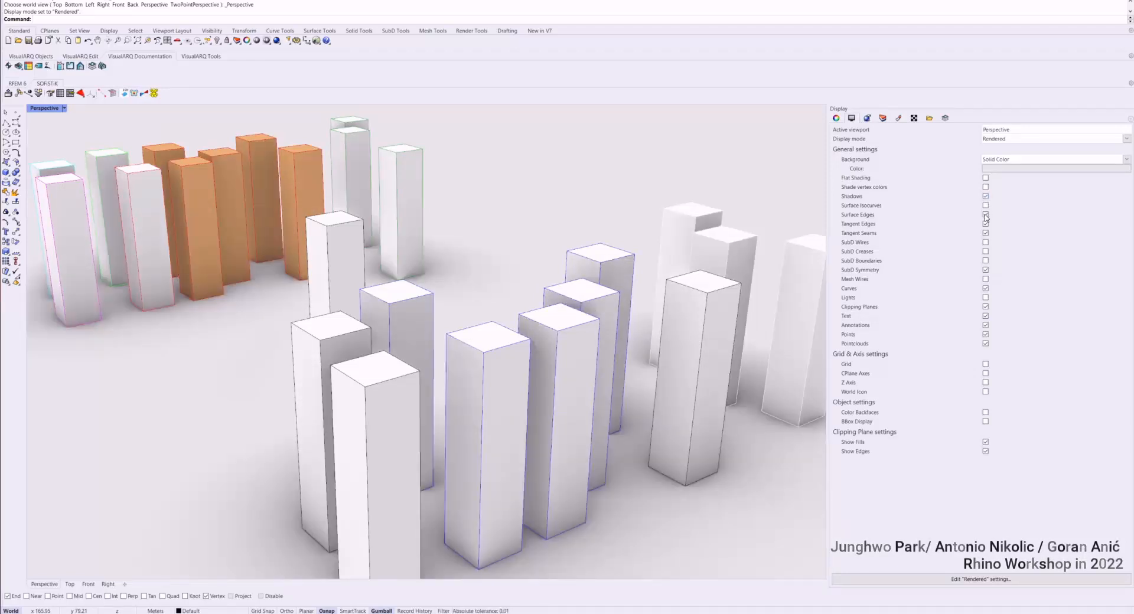
pyautogui.click(986, 215)
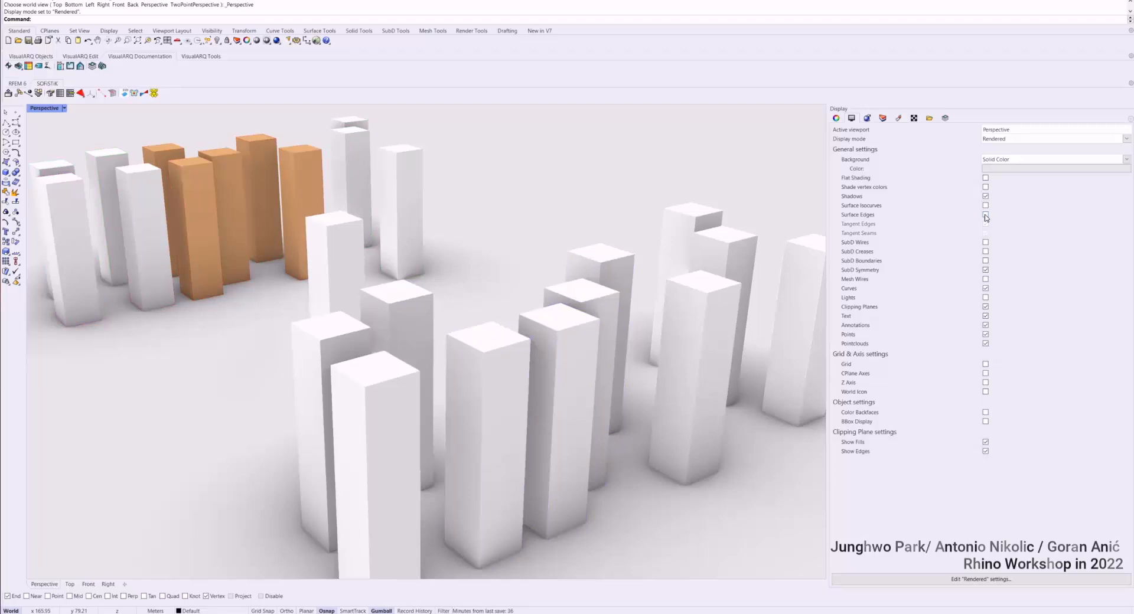
# Toggle surface edges in the Rendered display settings and leave them turned on.
pyautogui.click(986, 215)
pyautogui.click(986, 215)
pyautogui.click(986, 216)
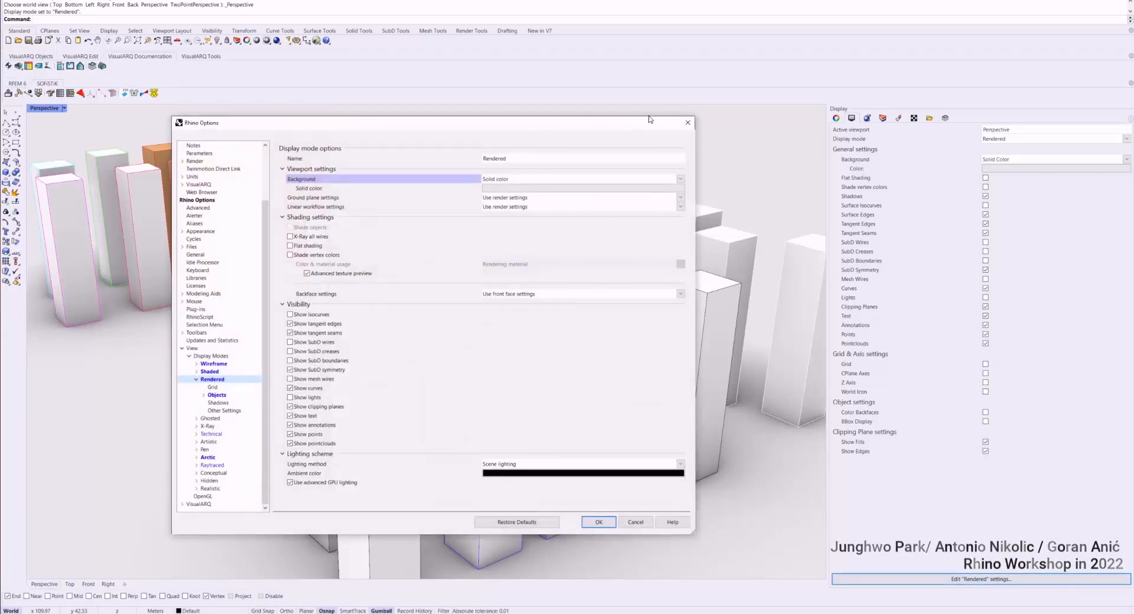
# Set the curve width to 3 pixels in the Rendered display mode's object settings and accept the change.
pyautogui.moveTo(601, 123); pyautogui.dragTo(757, 87)
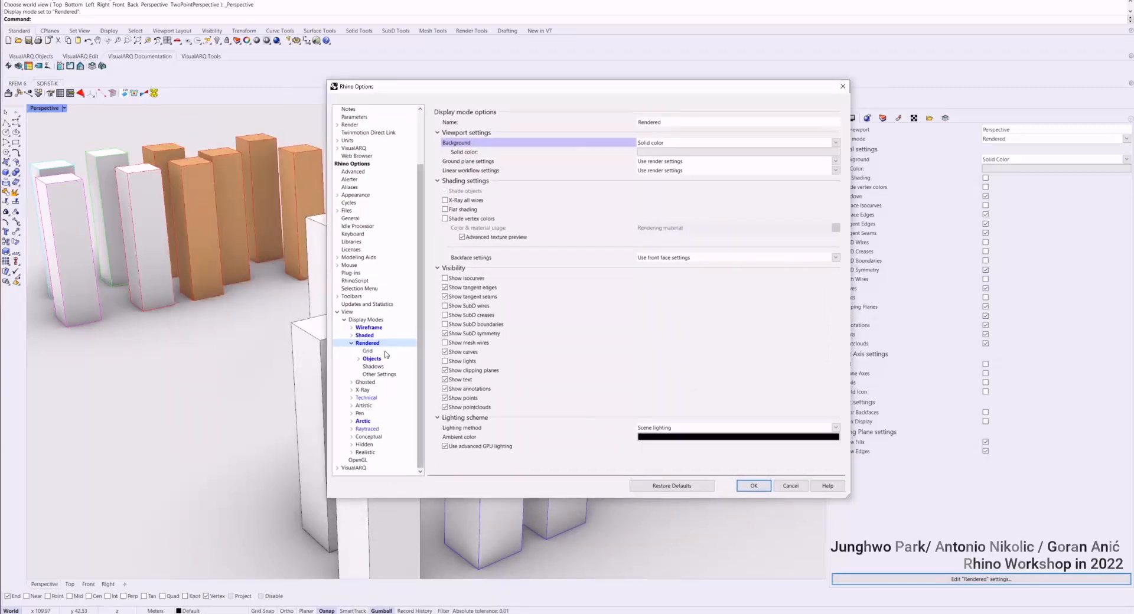
pyautogui.click(358, 360)
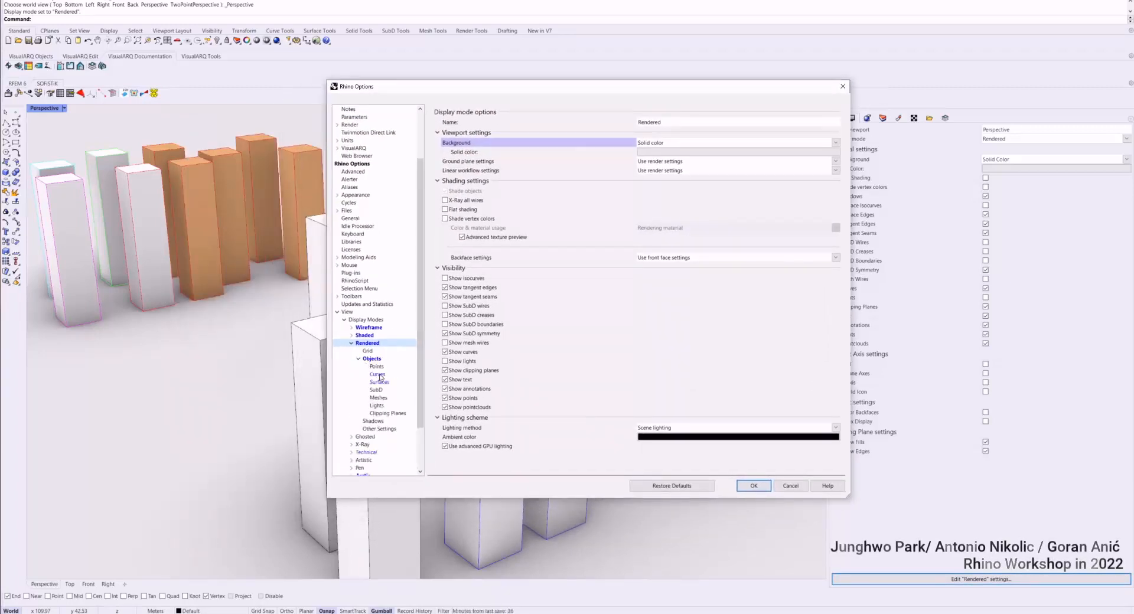
pyautogui.click(377, 375)
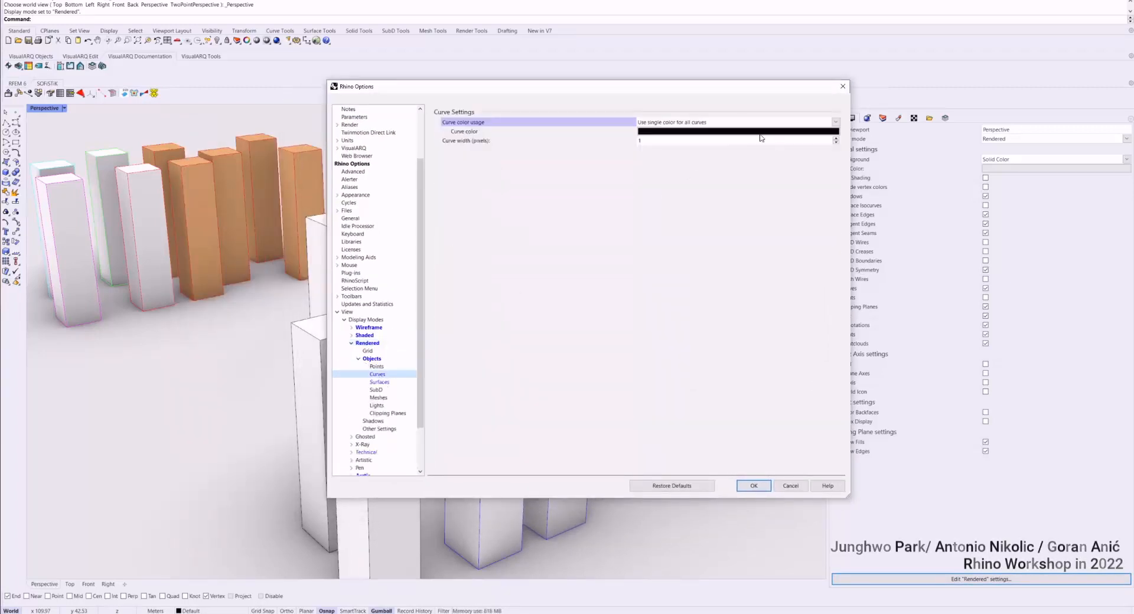
pyautogui.moveTo(745, 92); pyautogui.dragTo(924, 106)
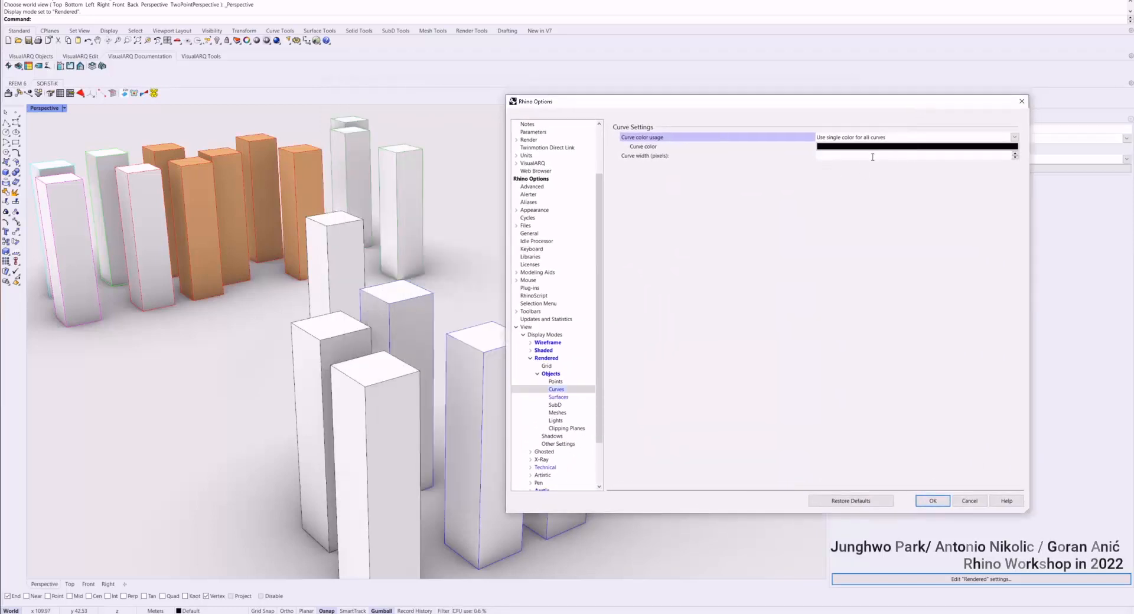
pyautogui.write('3')
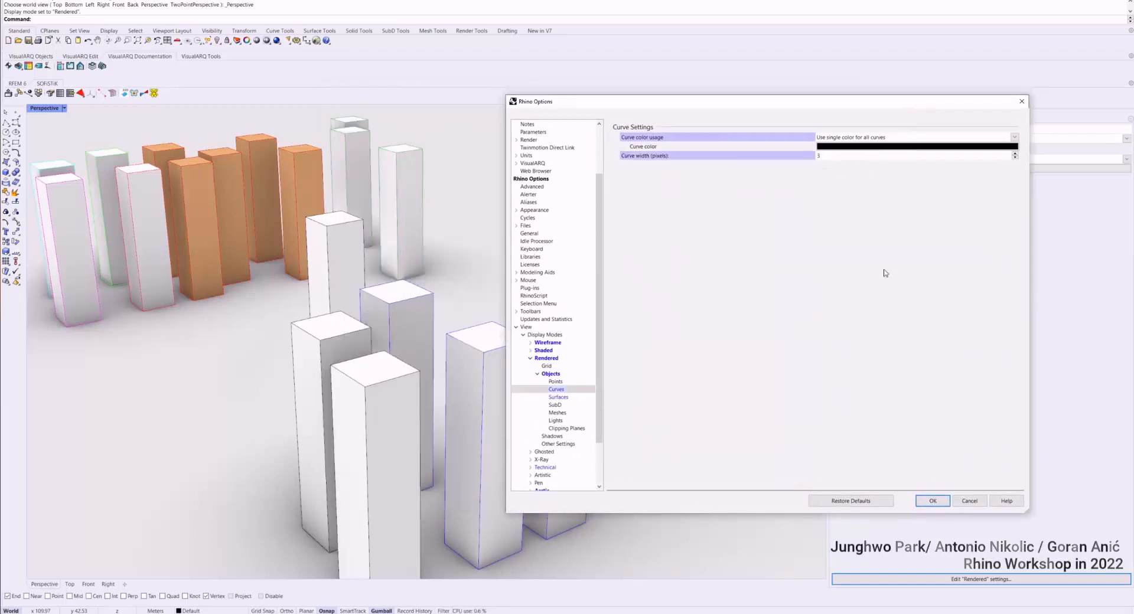
pyautogui.click(933, 501)
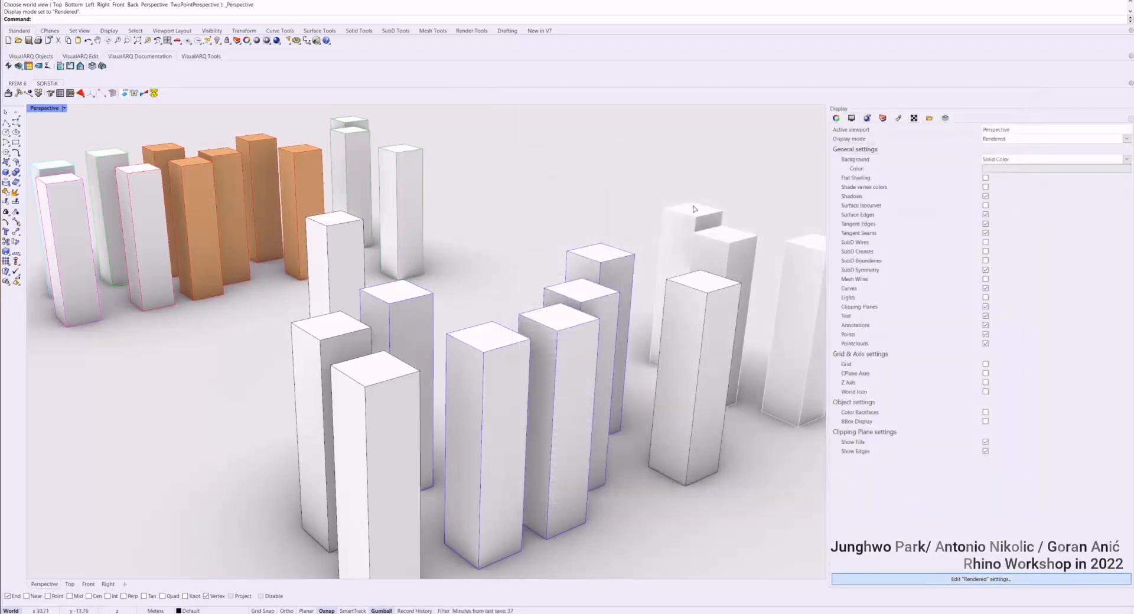
# Reopen the Rendered display mode's options and set the surface edge thickness to 3 pixels.
pyautogui.click(940, 577)
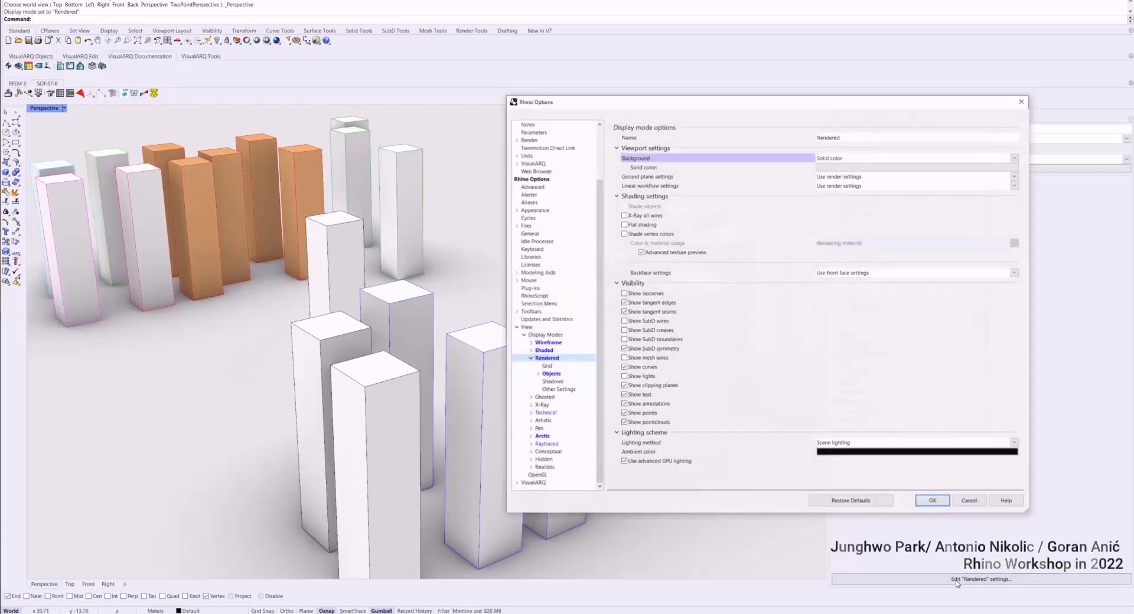
pyautogui.click(550, 374)
pyautogui.click(540, 368)
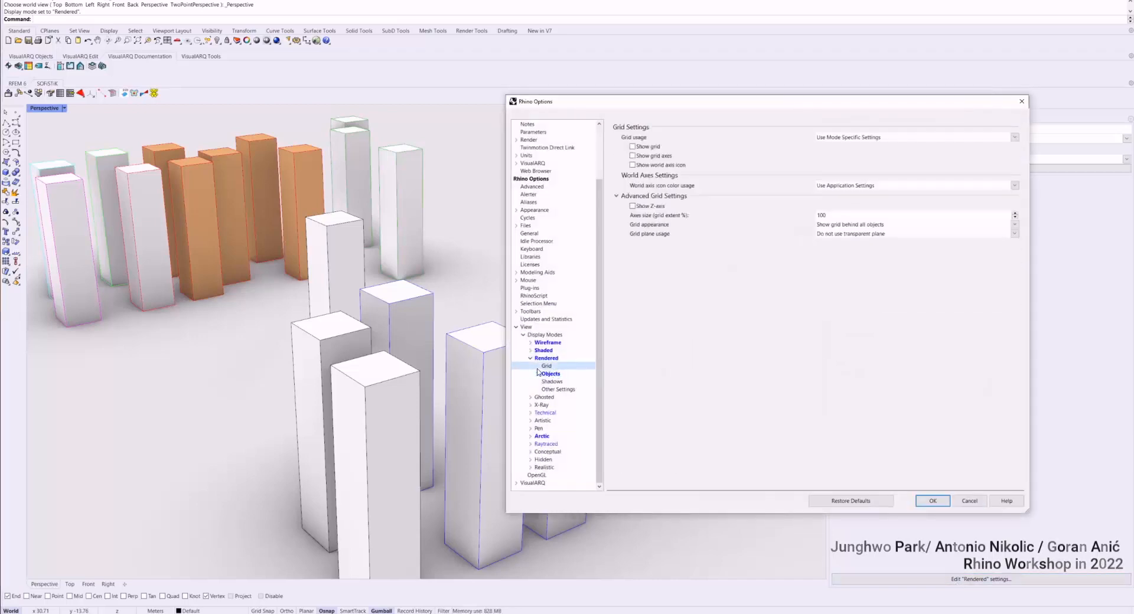
pyautogui.click(538, 374)
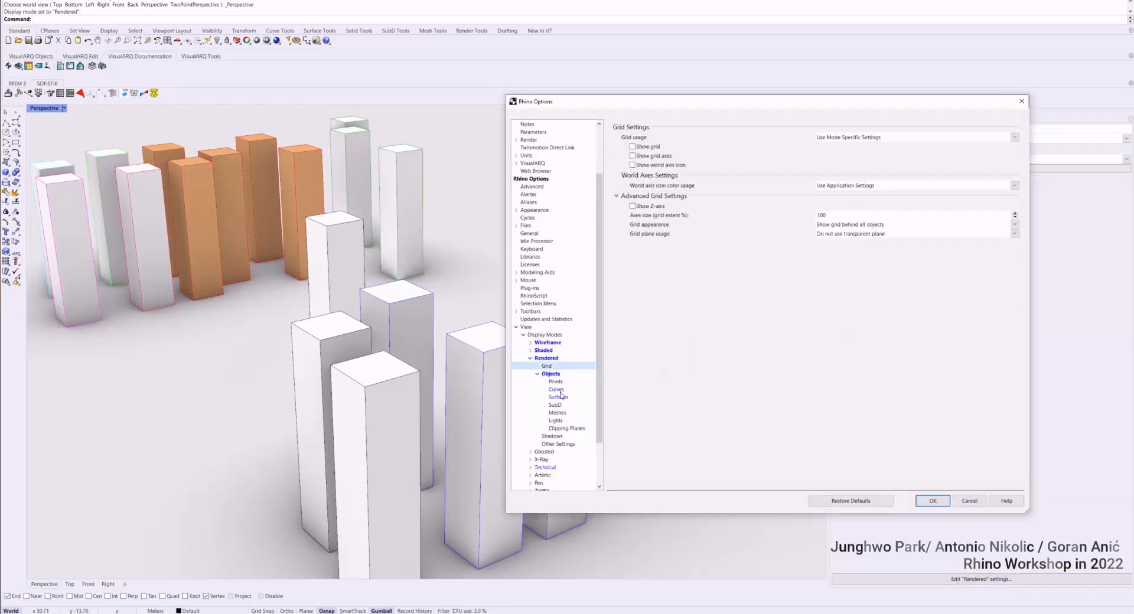
pyautogui.click(557, 390)
pyautogui.click(559, 398)
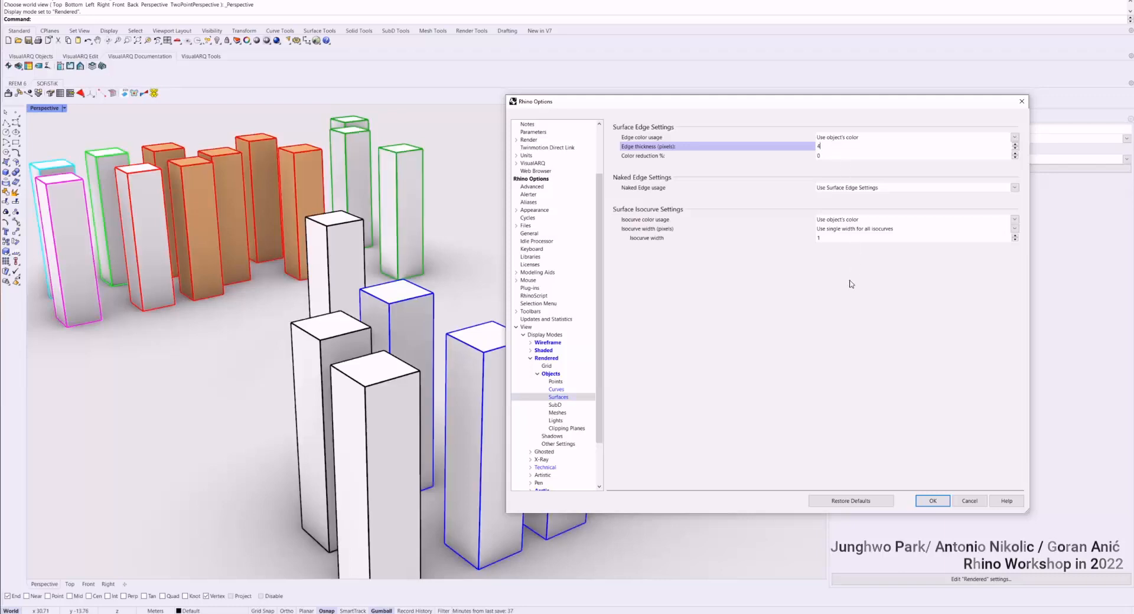
pyautogui.press('BackSpace')
pyautogui.write('3')
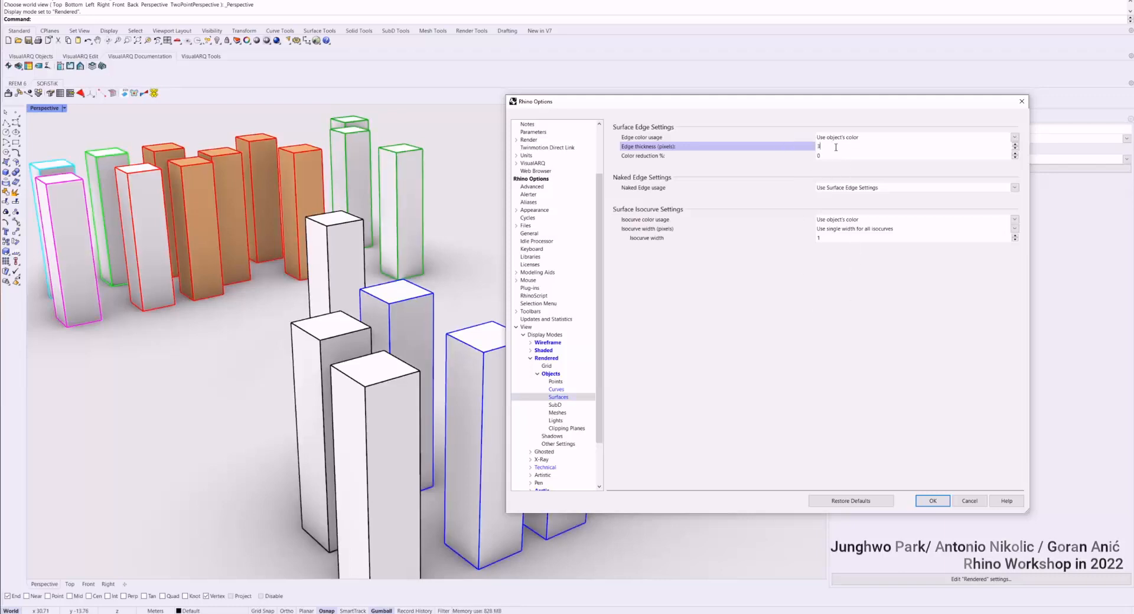
# Try thicker and thinner surface edges, including 2 pixels, and accept a thickness of 5 pixels for the Rendered mode.
pyautogui.write('6')
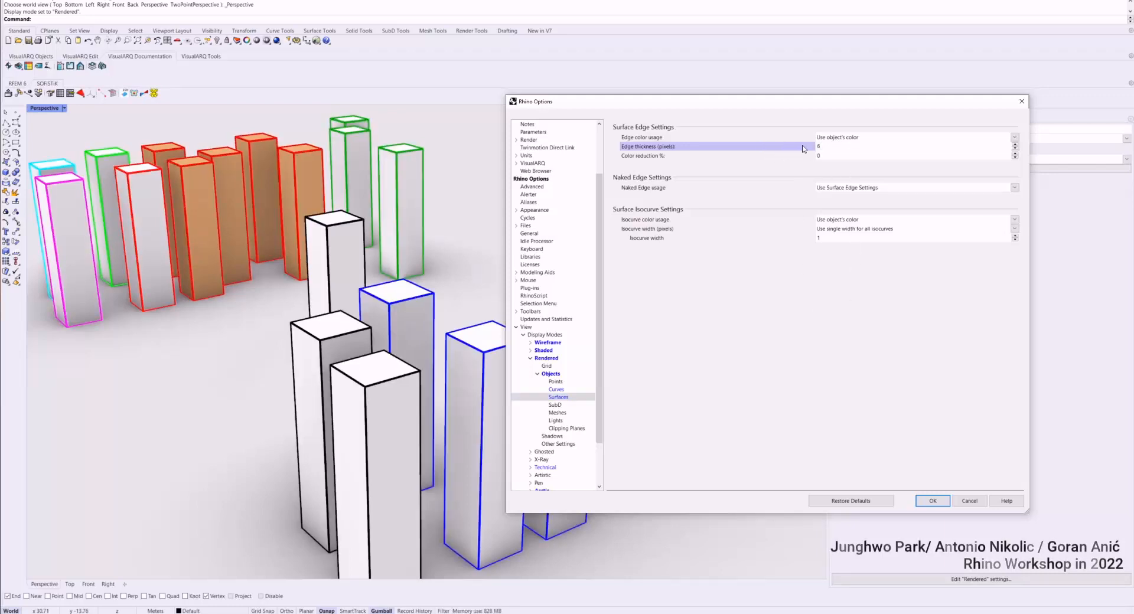
pyautogui.press('BackSpace')
pyautogui.write('2')
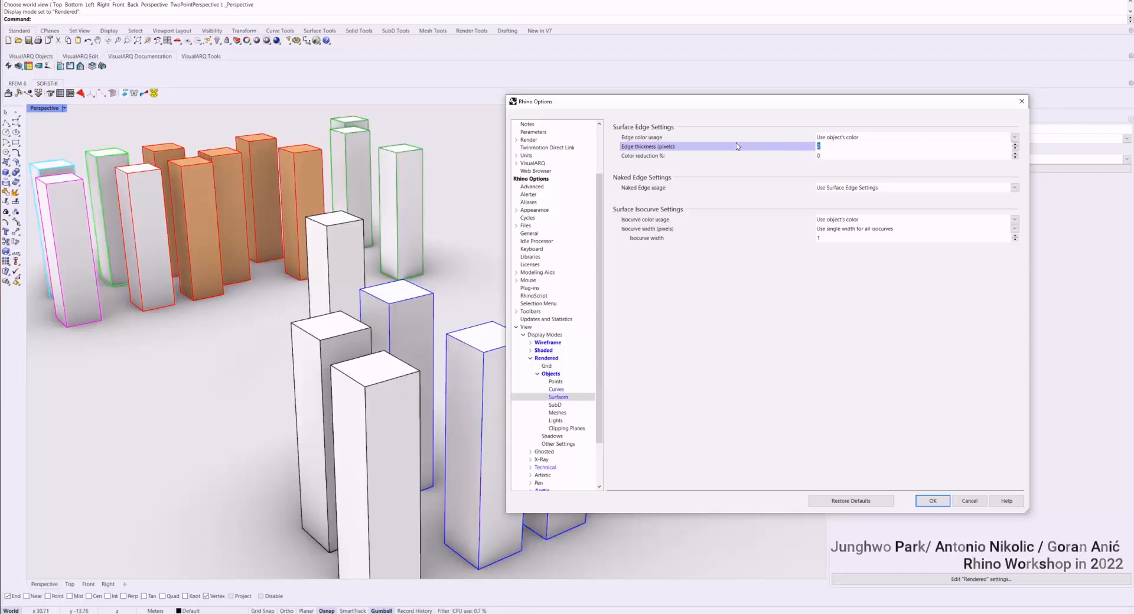
pyautogui.write('5')
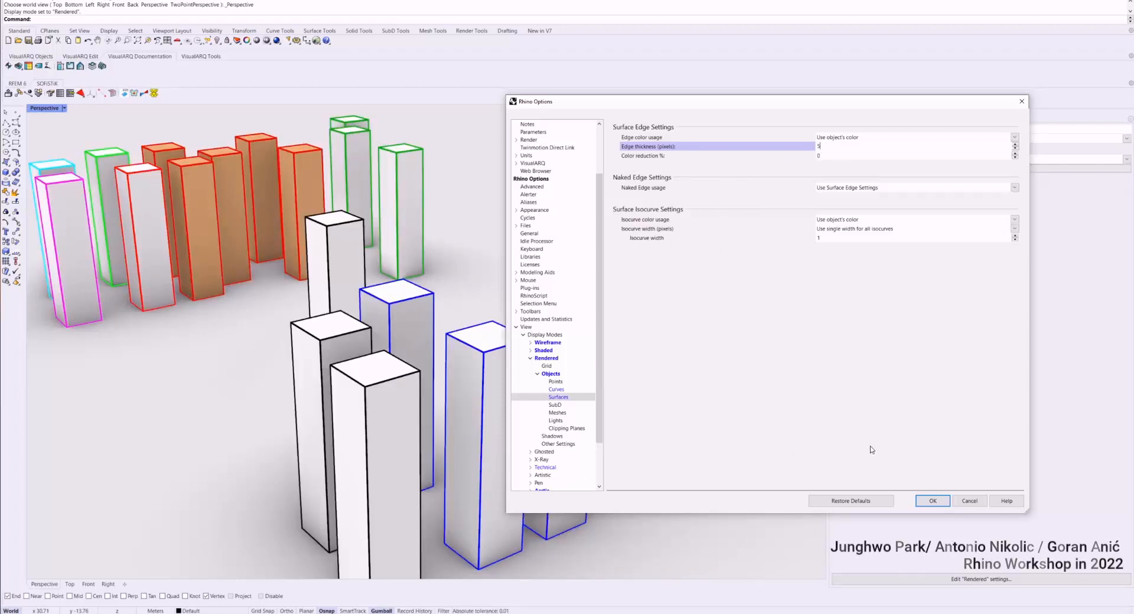
pyautogui.click(930, 501)
# Switch the Perspective viewport between Shaded and Rendered display to compare them, ending in Shaded.
pyautogui.hotkey('ctrl', 'alt', 's')
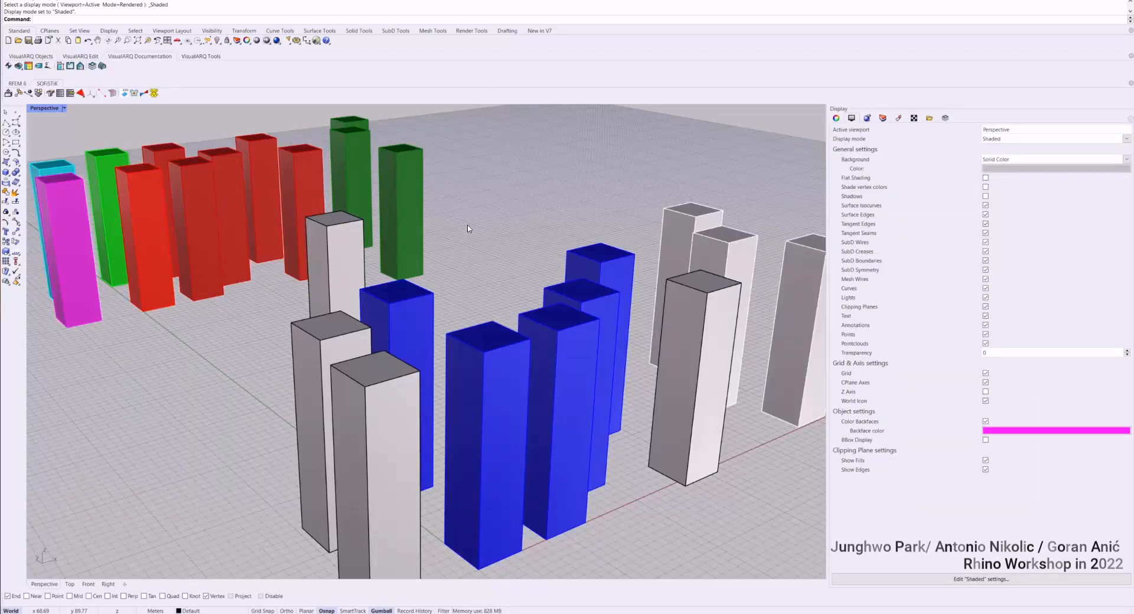
pyautogui.hotkey('ctrl', 'alt', 'r')
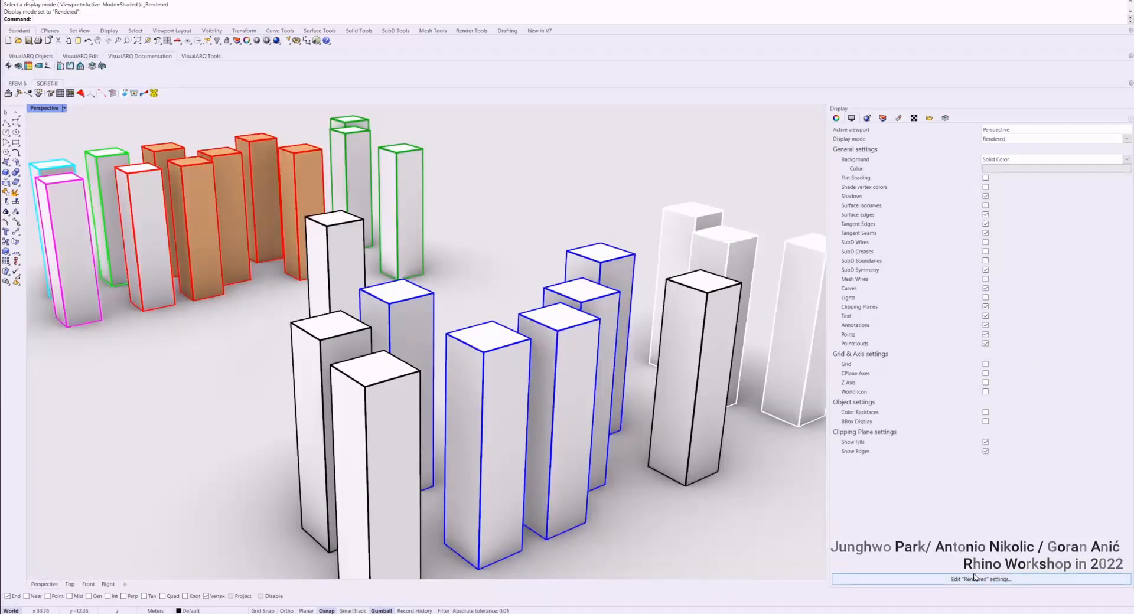
pyautogui.hotkey('ctrl', 'alt', 's')
# Orbit the Perspective view, restore the four-viewport layout, and frame all the box groups in Perspective.
pyautogui.moveTo(553, 278)
pyautogui.mouseDown(button='right')
pyautogui.moveTo(715, 272)
pyautogui.moveTo(472, 264)
pyautogui.moveTo(425, 296)
pyautogui.moveTo(378, 278)
pyautogui.moveTo(325, 281)
pyautogui.moveTo(355, 264)
pyautogui.moveTo(367, 282)
pyautogui.moveTo(418, 263)
pyautogui.moveTo(120, 140)
pyautogui.mouseUp(button='right')
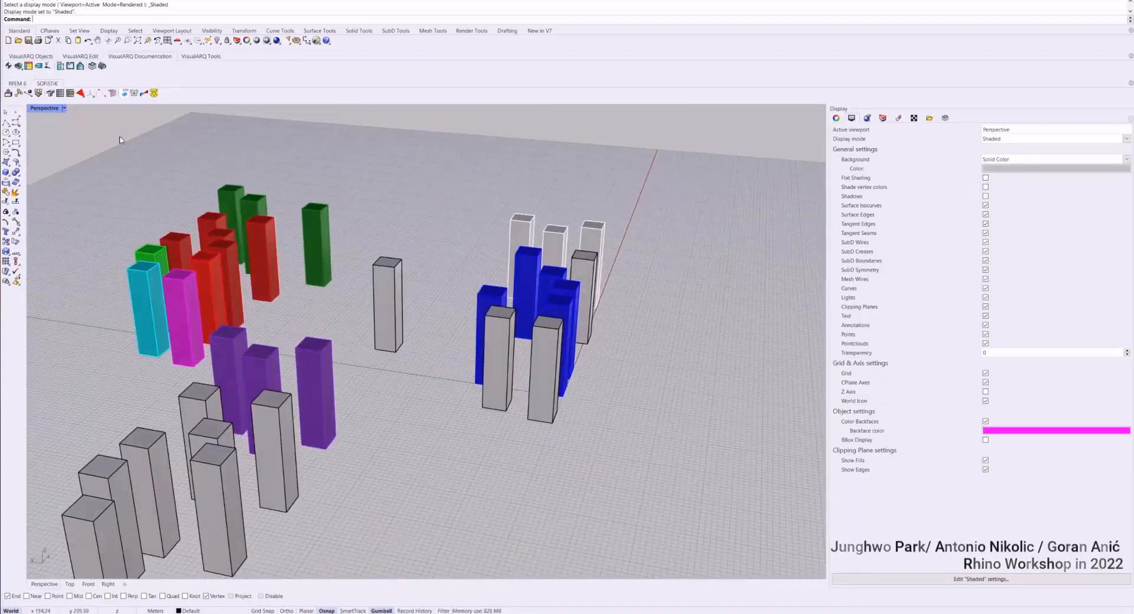
pyautogui.doubleClick(49, 109)
pyautogui.scroll(-6, 534, 198)
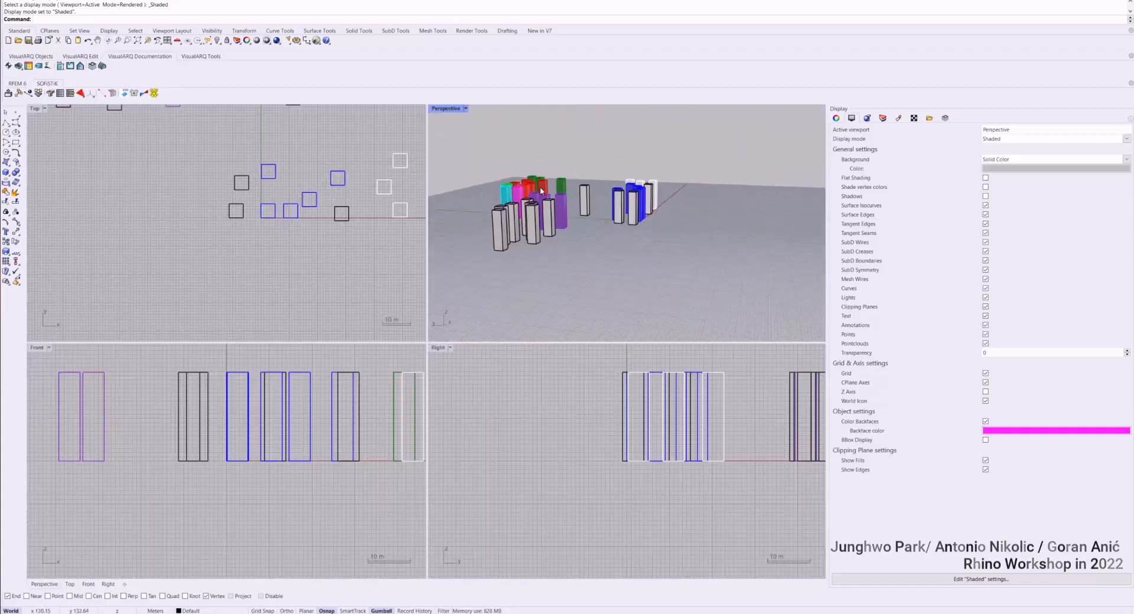
pyautogui.scroll(5, 528, 205)
pyautogui.scroll(-3, 525, 200)
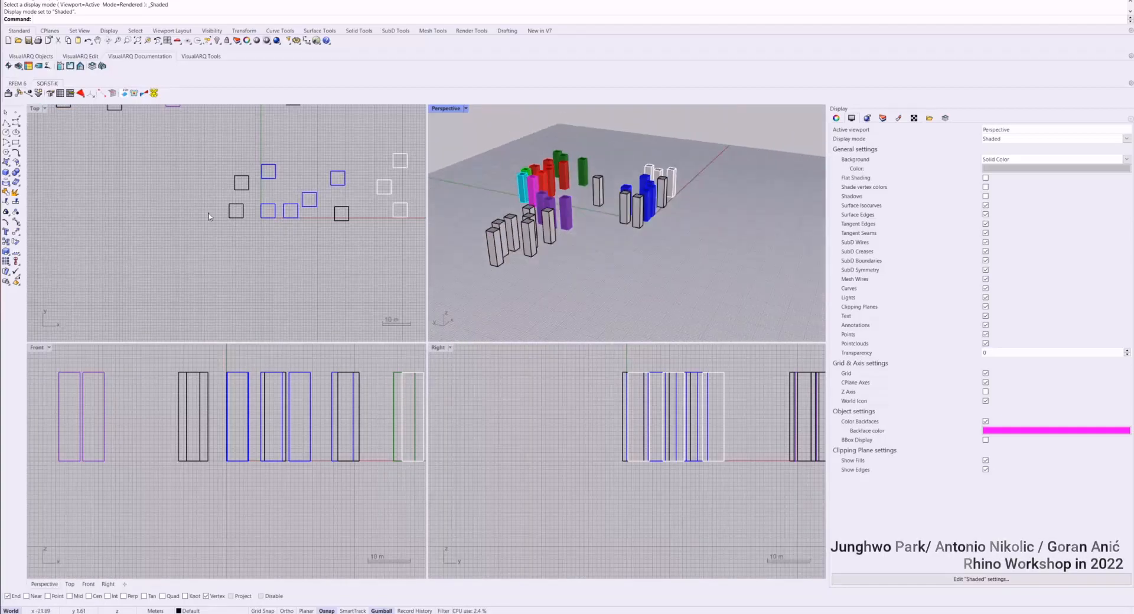
pyautogui.click(570, 210)
pyautogui.write('Sel')
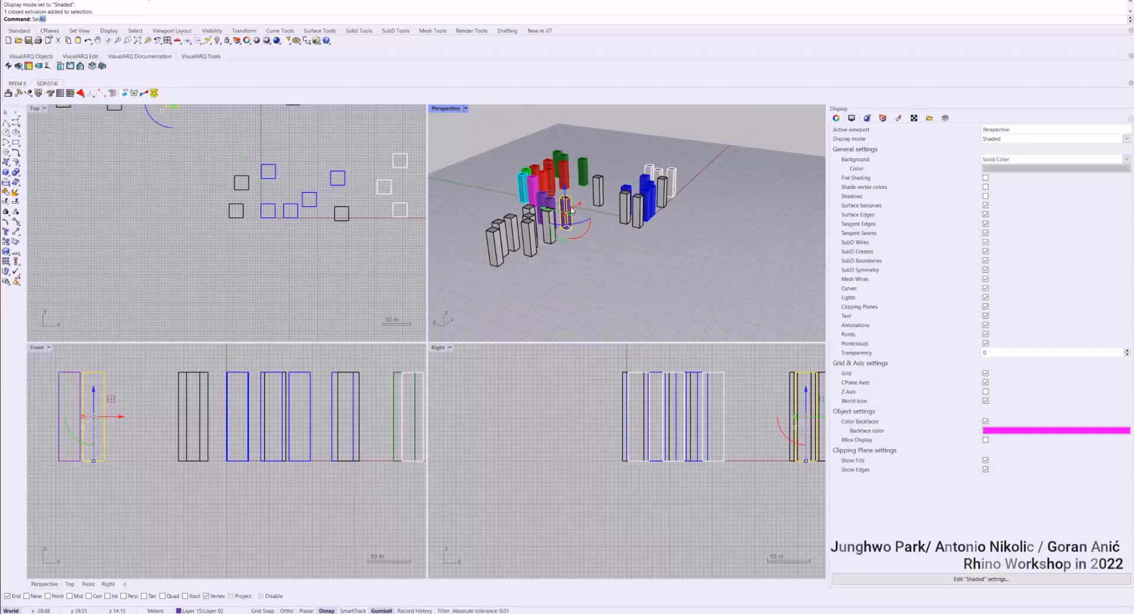
pyautogui.write('C')
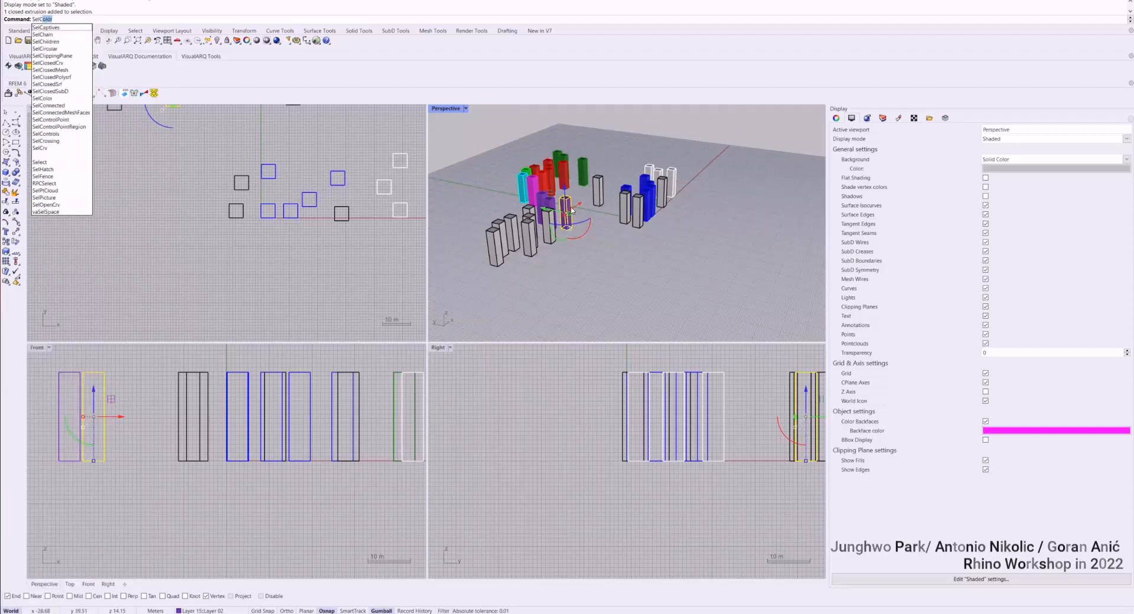
pyautogui.press('Escape')
pyautogui.press('Escape')
# Select a light grey box in Perspective, then use SelMaterialName to select every object with the Chestnut material.
pyautogui.scroll(5, 627, 198)
pyautogui.moveTo(632, 237); pyautogui.dragTo(591, 222, button='right')
pyautogui.click(585, 227)
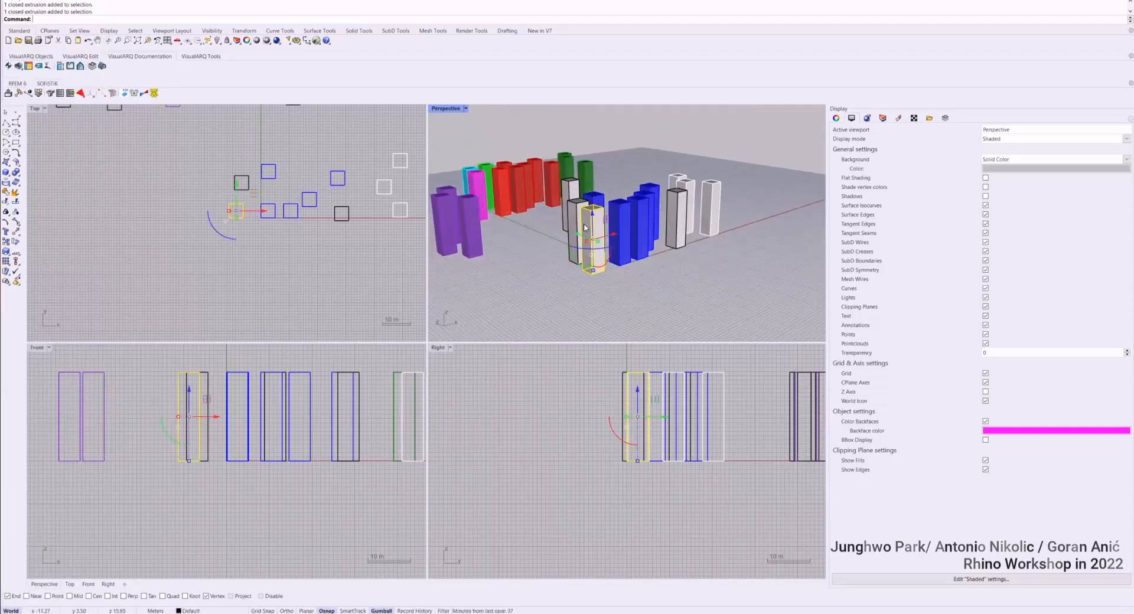
pyautogui.write('SelMaterialName')
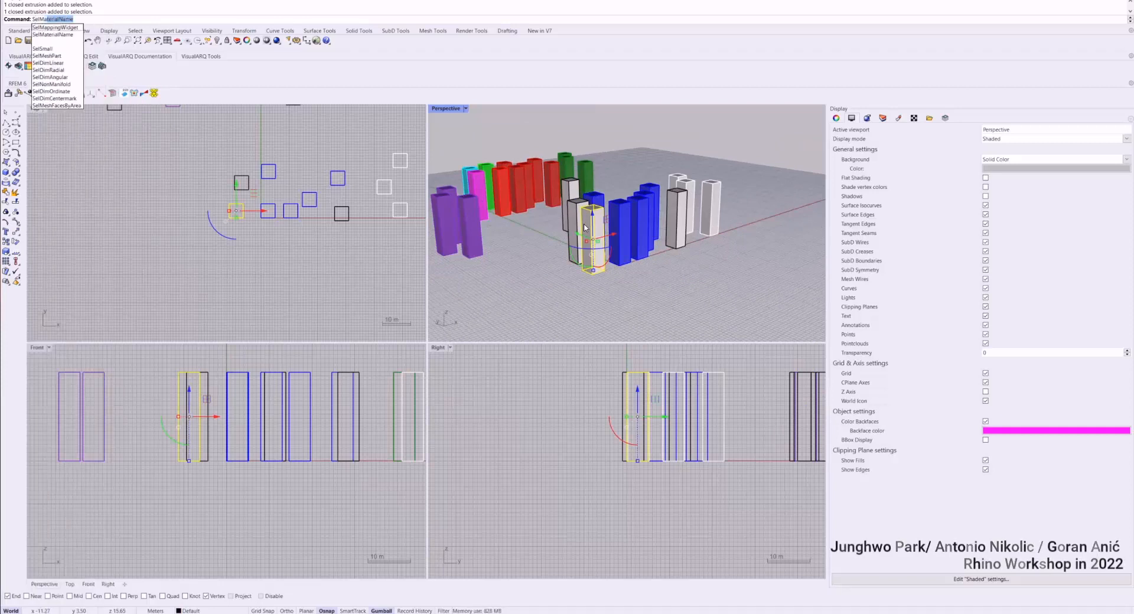
pyautogui.press('Return')
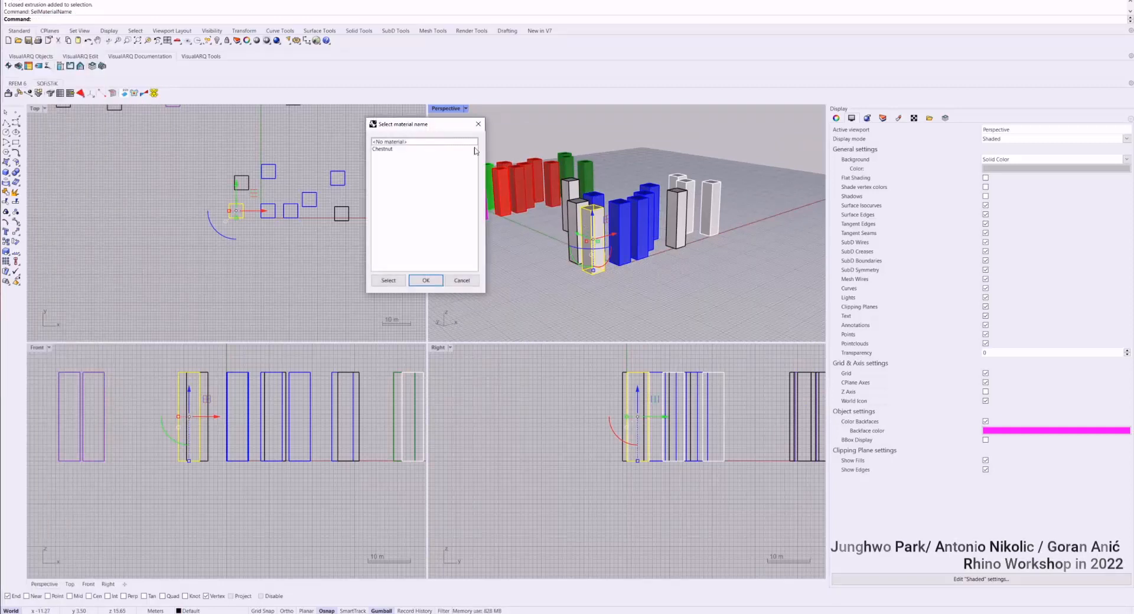
pyautogui.moveTo(435, 125); pyautogui.dragTo(687, 154)
pyautogui.click(609, 206)
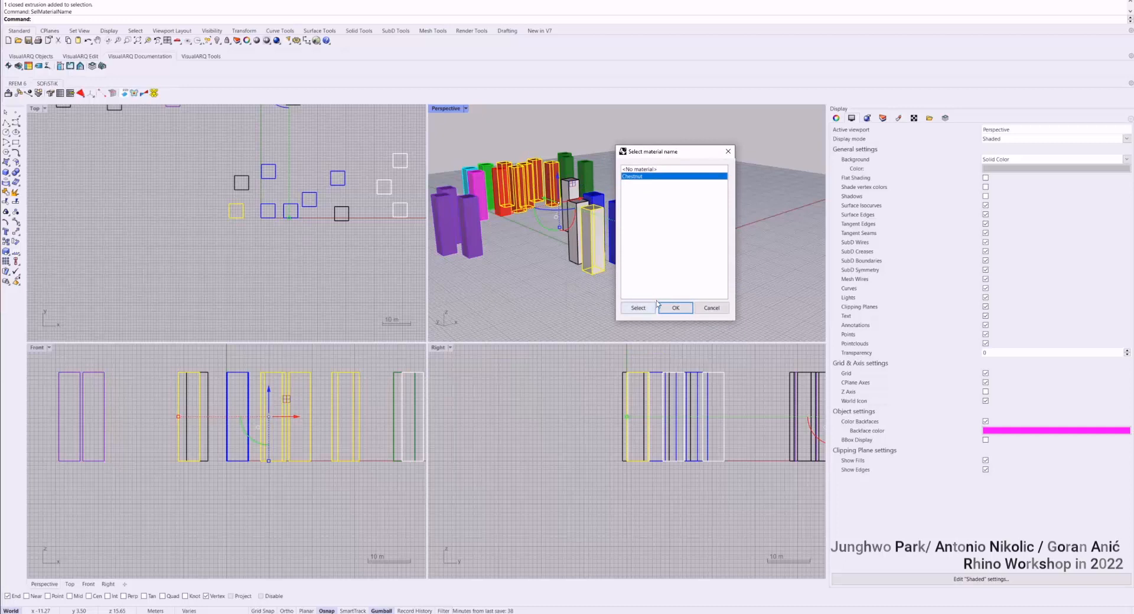
pyautogui.click(675, 308)
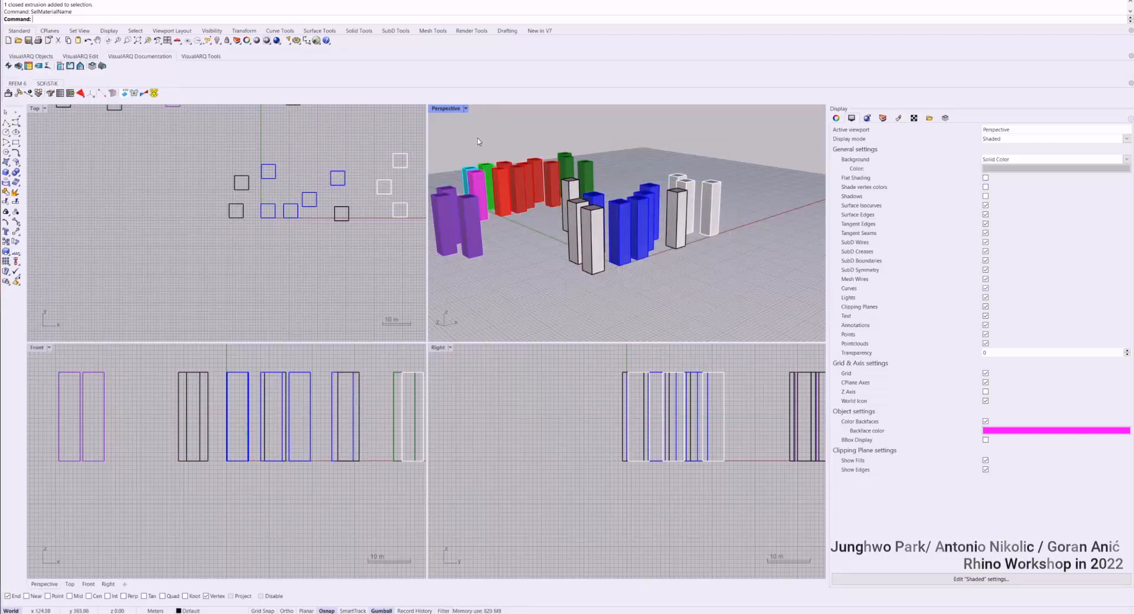
# Browse the available selection commands beginning with Sel, then cancel without running one.
pyautogui.scroll(-2, 512, 191)
pyautogui.write('SelAll')
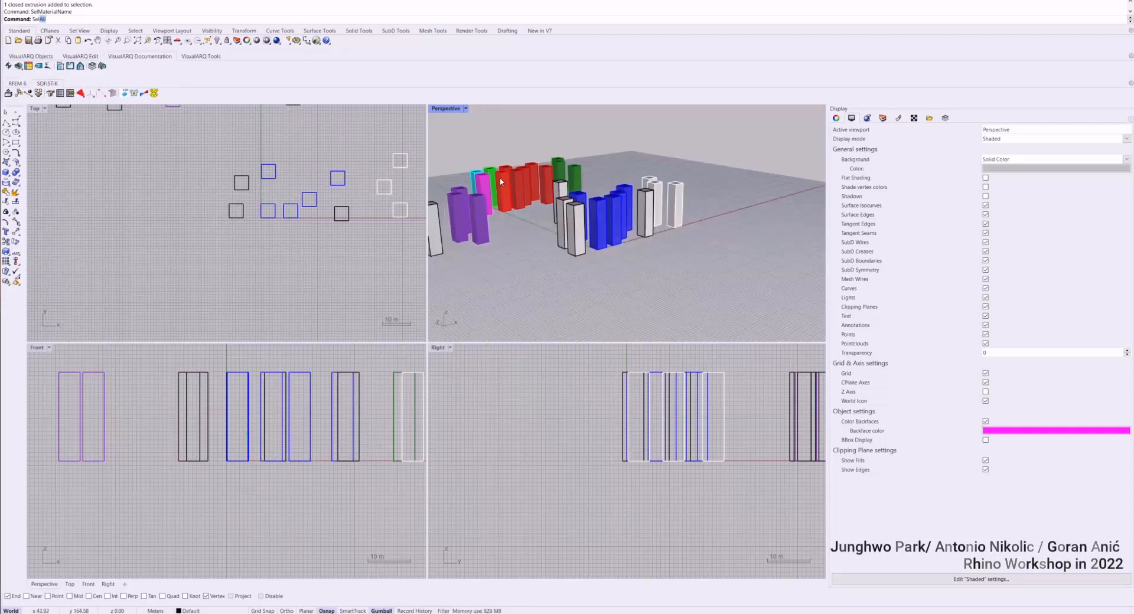
pyautogui.press('Down')
pyautogui.press('Down')
pyautogui.press('Down')
pyautogui.press('Down')
pyautogui.press('Down')
pyautogui.press('Down')
pyautogui.press('Down')
pyautogui.press('Down')
pyautogui.press('Down')
pyautogui.press('Down')
pyautogui.press('Down')
pyautogui.press('Down')
pyautogui.press('Down')
pyautogui.press('Down')
pyautogui.press('Down')
pyautogui.press('Down')
pyautogui.press('Down')
pyautogui.press('Down')
pyautogui.press('Down')
pyautogui.press('Down')
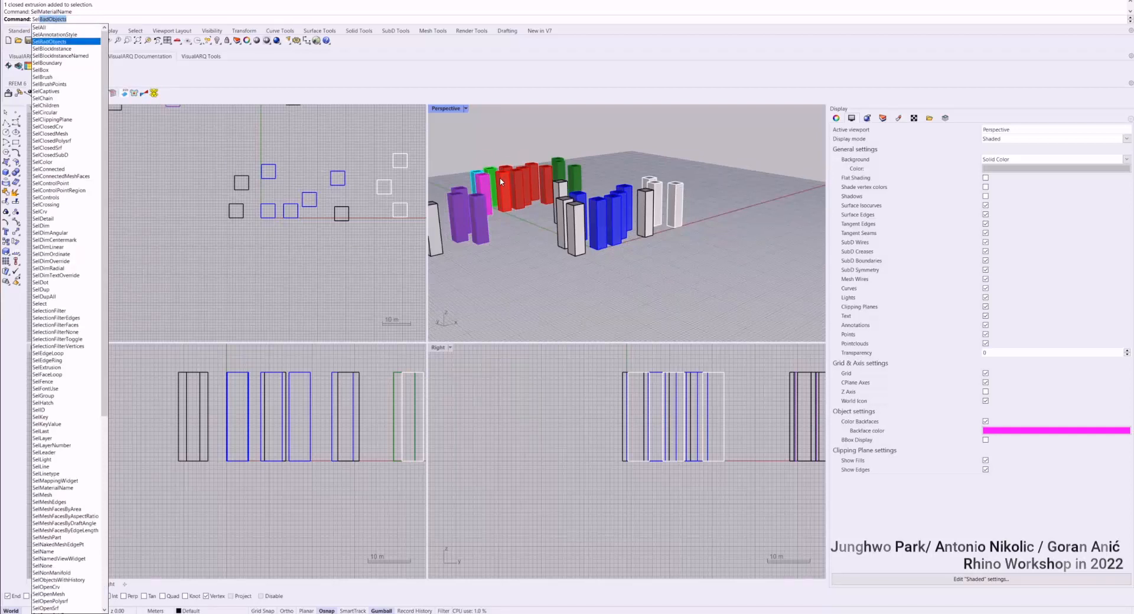
pyautogui.press('Down')
pyautogui.press('Down')
pyautogui.press('Down')
pyautogui.press('Down')
pyautogui.press('Down')
pyautogui.press('Down')
pyautogui.press('Down')
pyautogui.press('Down')
pyautogui.press('Down')
pyautogui.press('Down')
pyautogui.press('Down')
pyautogui.press('Down')
pyautogui.press('Down')
pyautogui.press('Down')
pyautogui.press('Down')
pyautogui.press('Down')
pyautogui.press('Down')
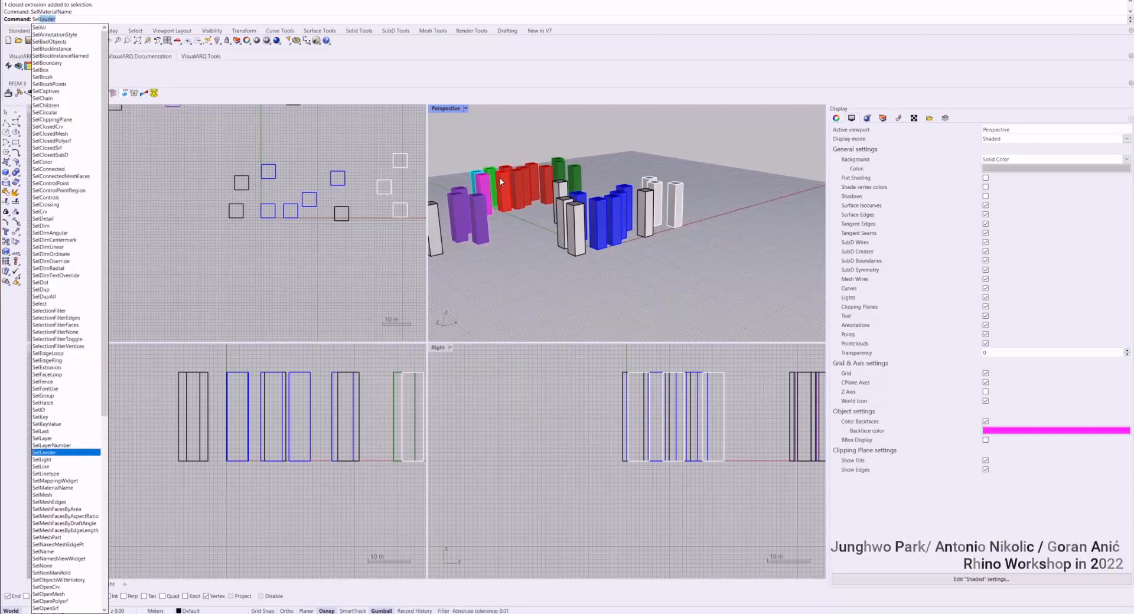
pyautogui.press('Escape')
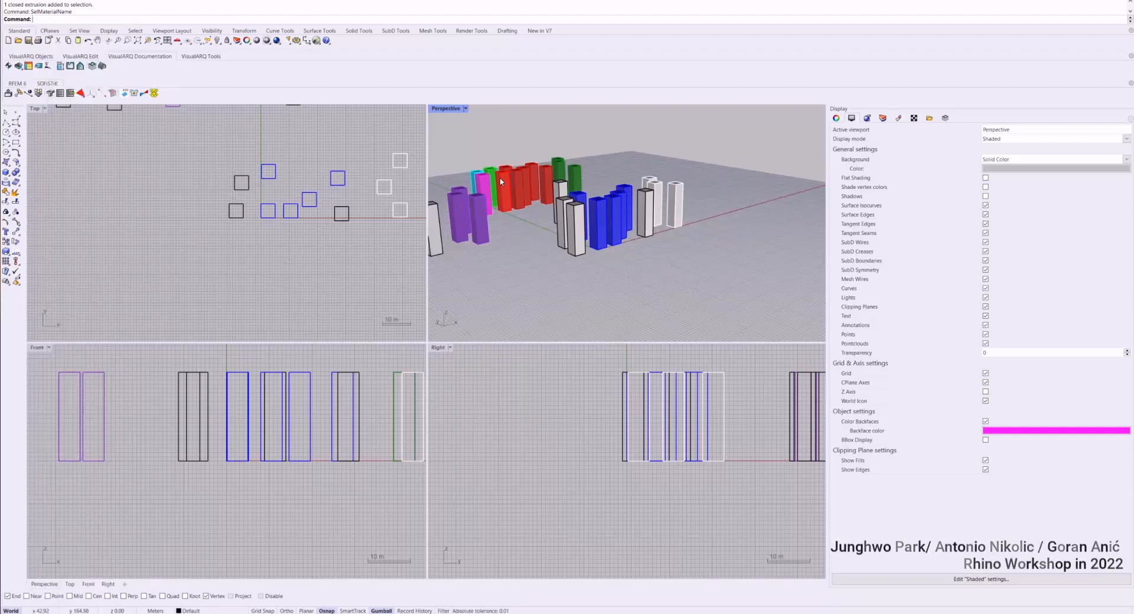
# Maximize the Perspective viewport and orbit to an elevated view of all the box groups.
pyautogui.scroll(3, 501, 182)
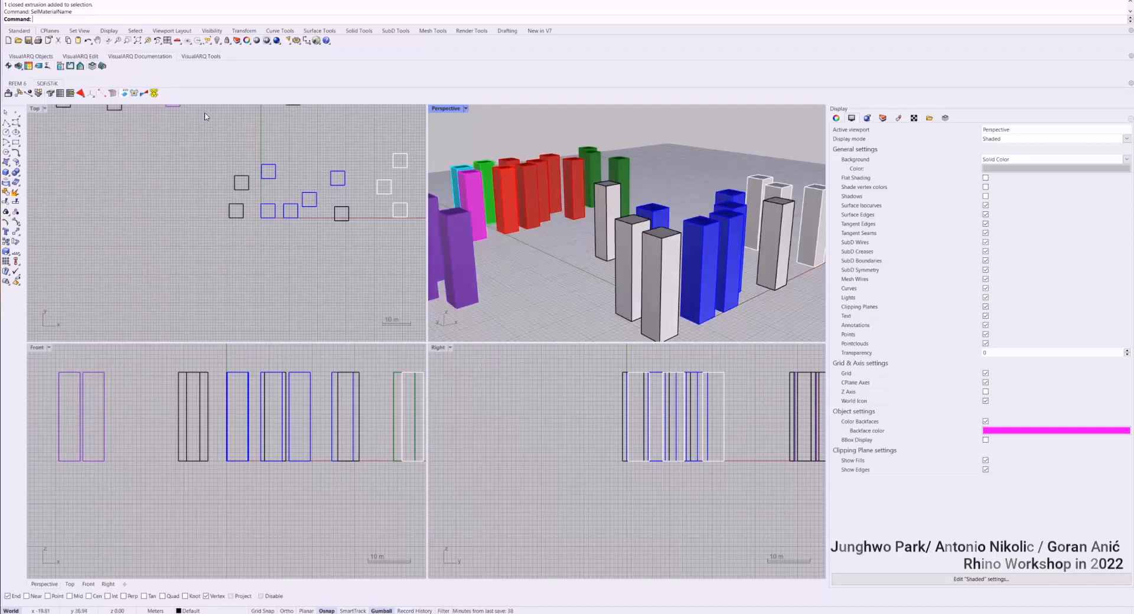
pyautogui.moveTo(544, 204); pyautogui.dragTo(480, 175, button='right')
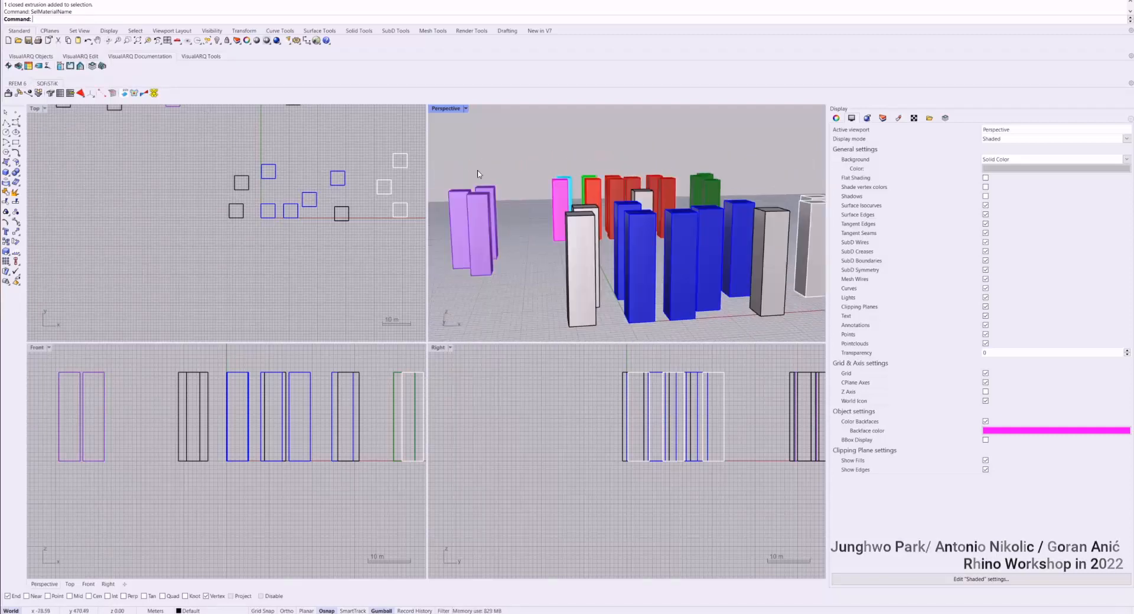
pyautogui.doubleClick(451, 112)
pyautogui.scroll(-3, 434, 219)
pyautogui.moveTo(434, 218); pyautogui.dragTo(357, 251, button='right')
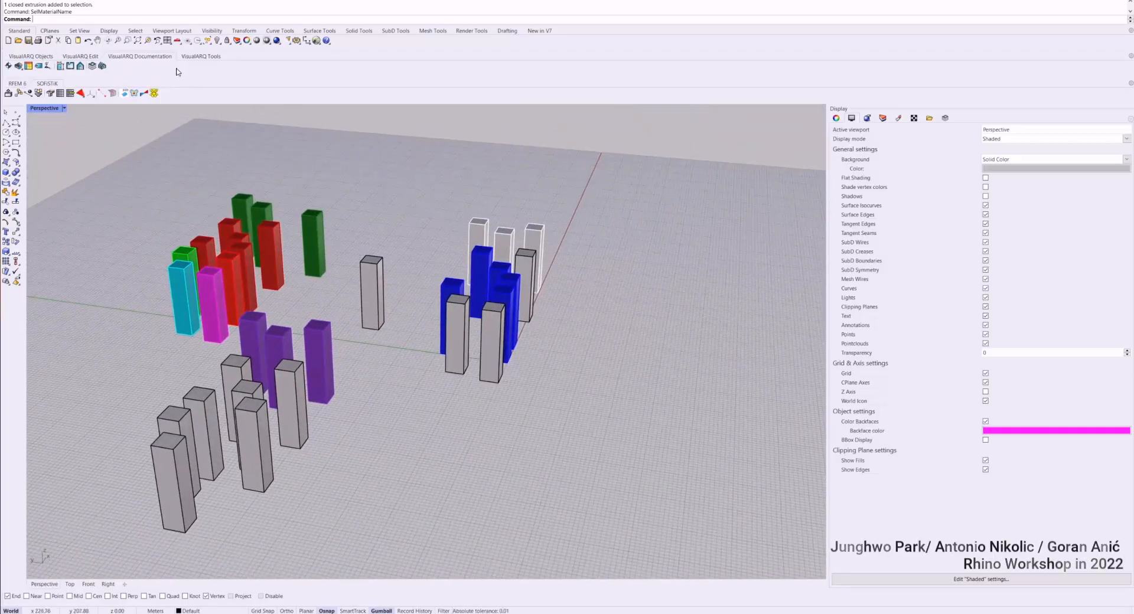
# Show the construction plane tools, switch to the Set View tools, and cancel the started 3-point CPlane command.
pyautogui.click(59, 33)
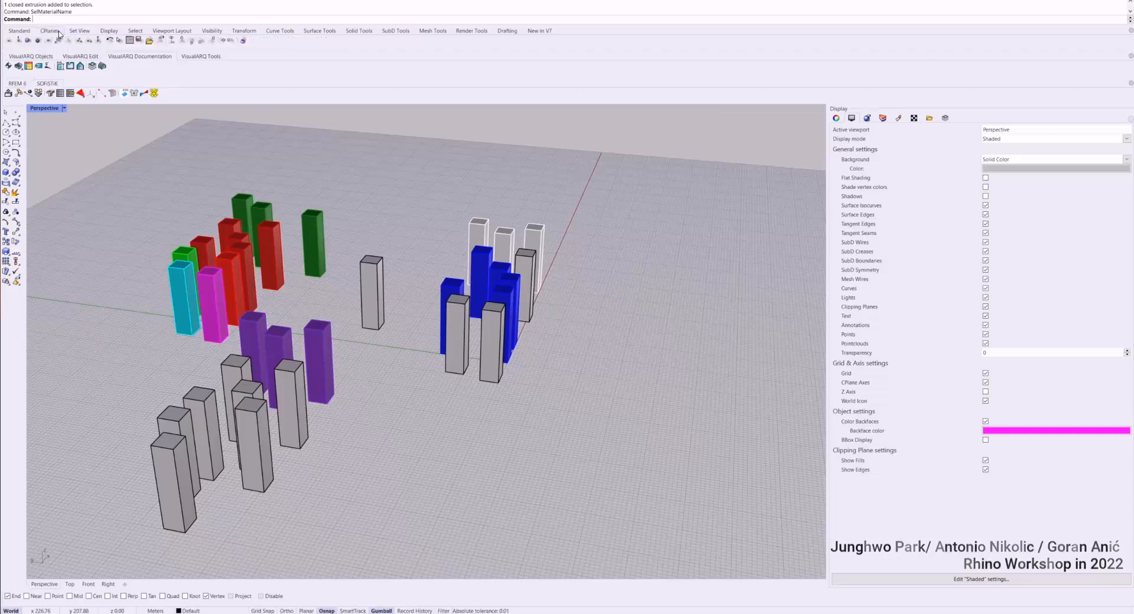
pyautogui.click(79, 39)
pyautogui.click(81, 31)
pyautogui.press('Escape')
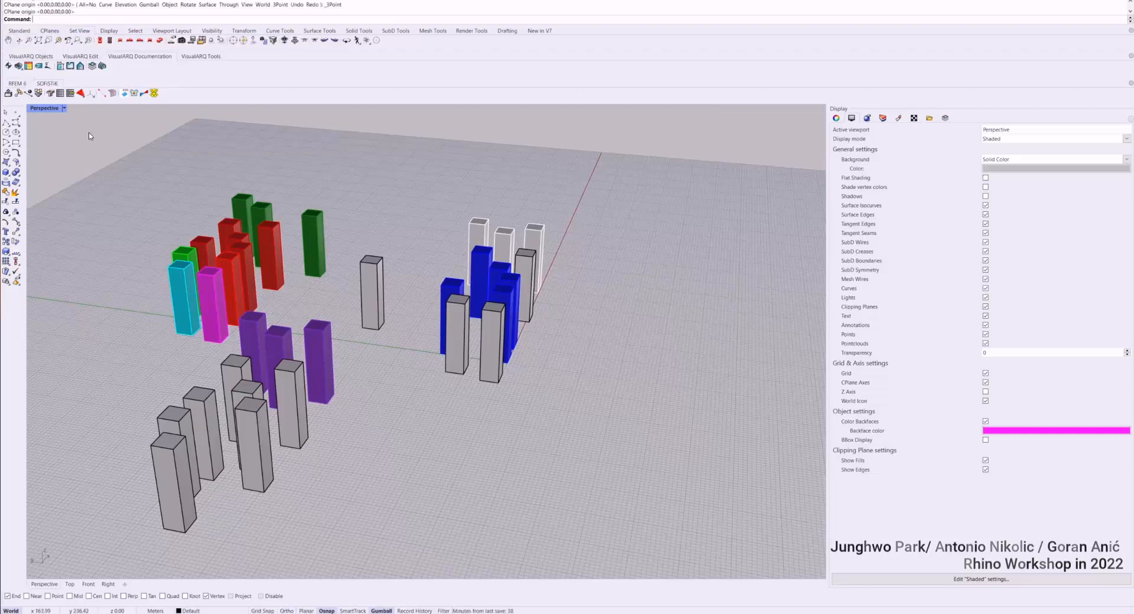
# Orbit around the boxes in the Perspective viewport and zoom in for a closer elevated view.
pyautogui.moveTo(534, 289); pyautogui.dragTo(349, 259, button='right')
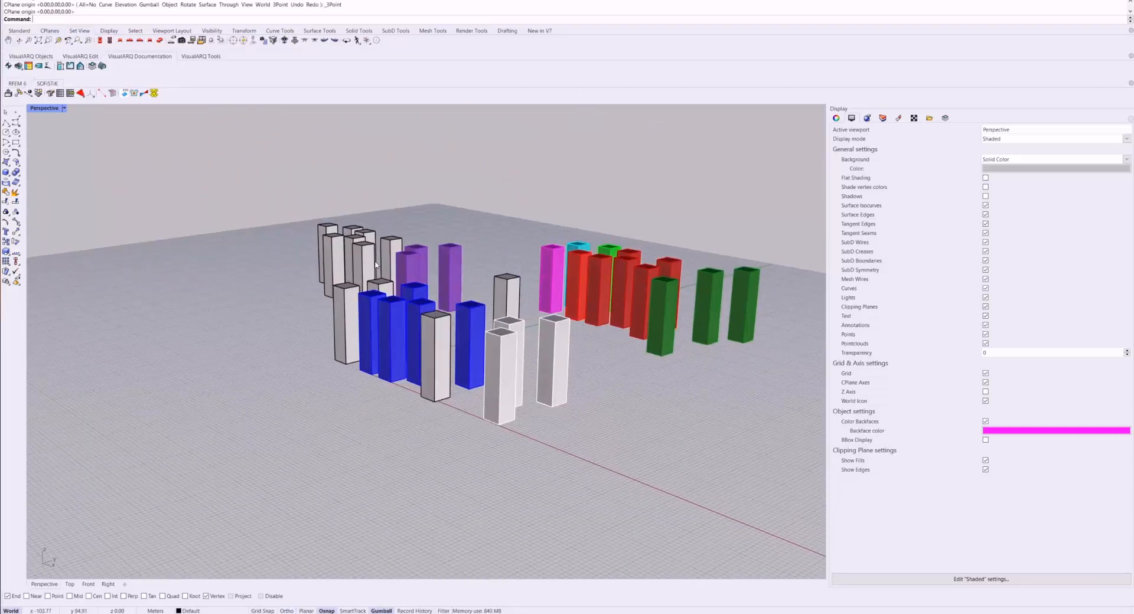
pyautogui.scroll(4, 561, 288)
pyautogui.moveTo(505, 261); pyautogui.dragTo(542, 293, button='right')
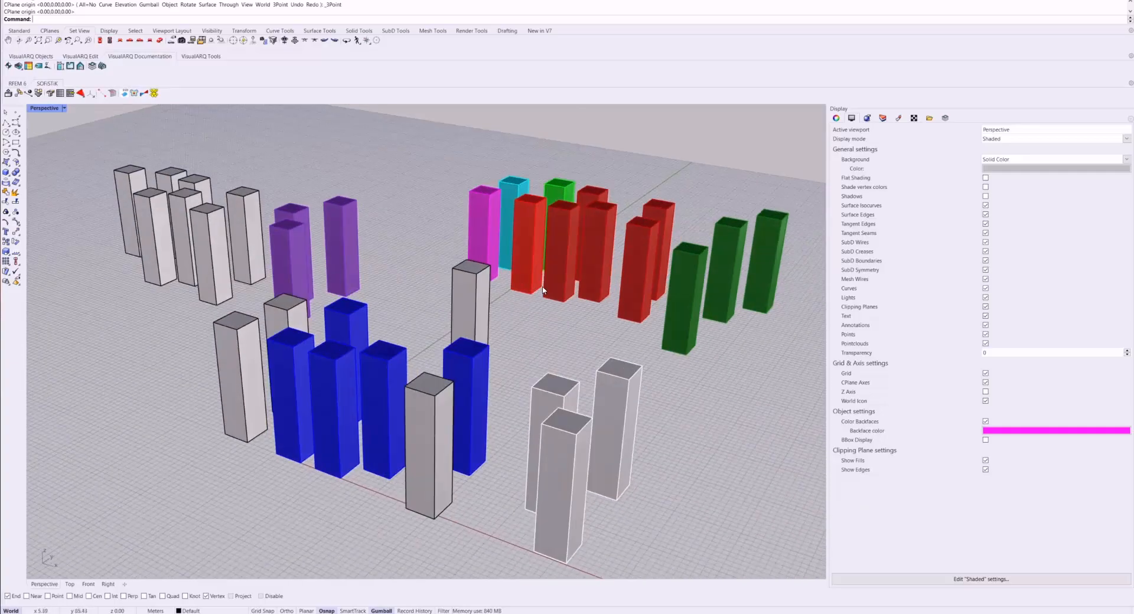